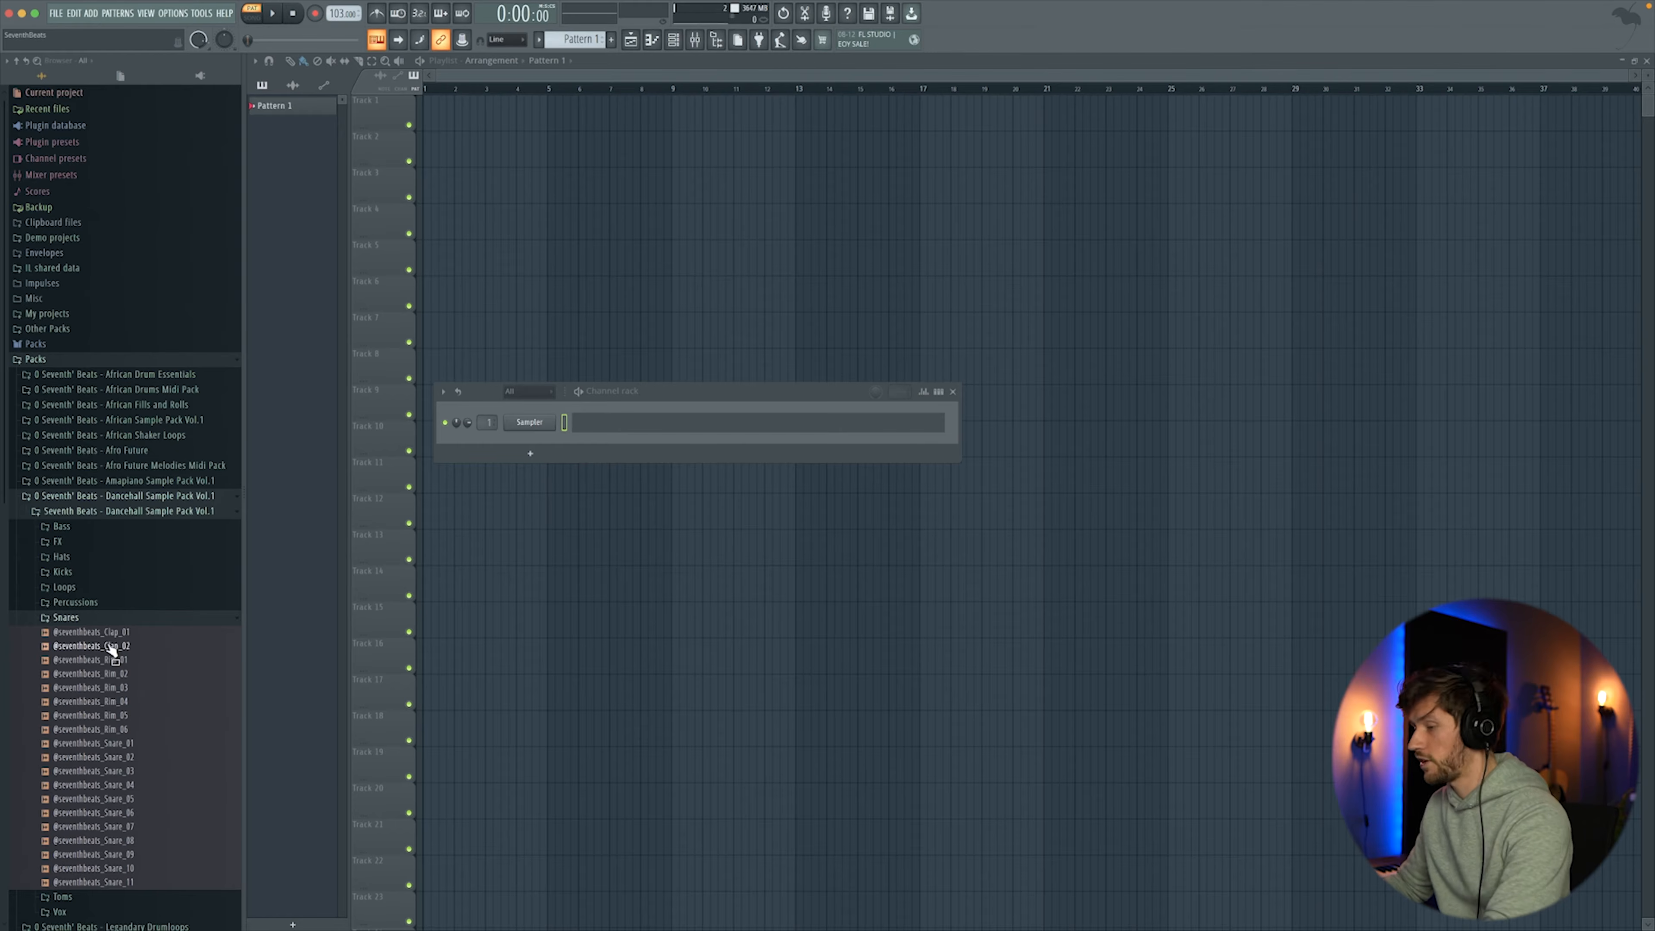
Step: Load the Rim_06 and Snare_07 samples from the Dancehall pack as channels and play back the rim pattern
{"action": "left_click_drag", "start_coordinate": [124, 734], "coordinate": [530, 422]}
{"action": "left_click_drag", "start_coordinate": [151, 774], "coordinate": [431, 576]}
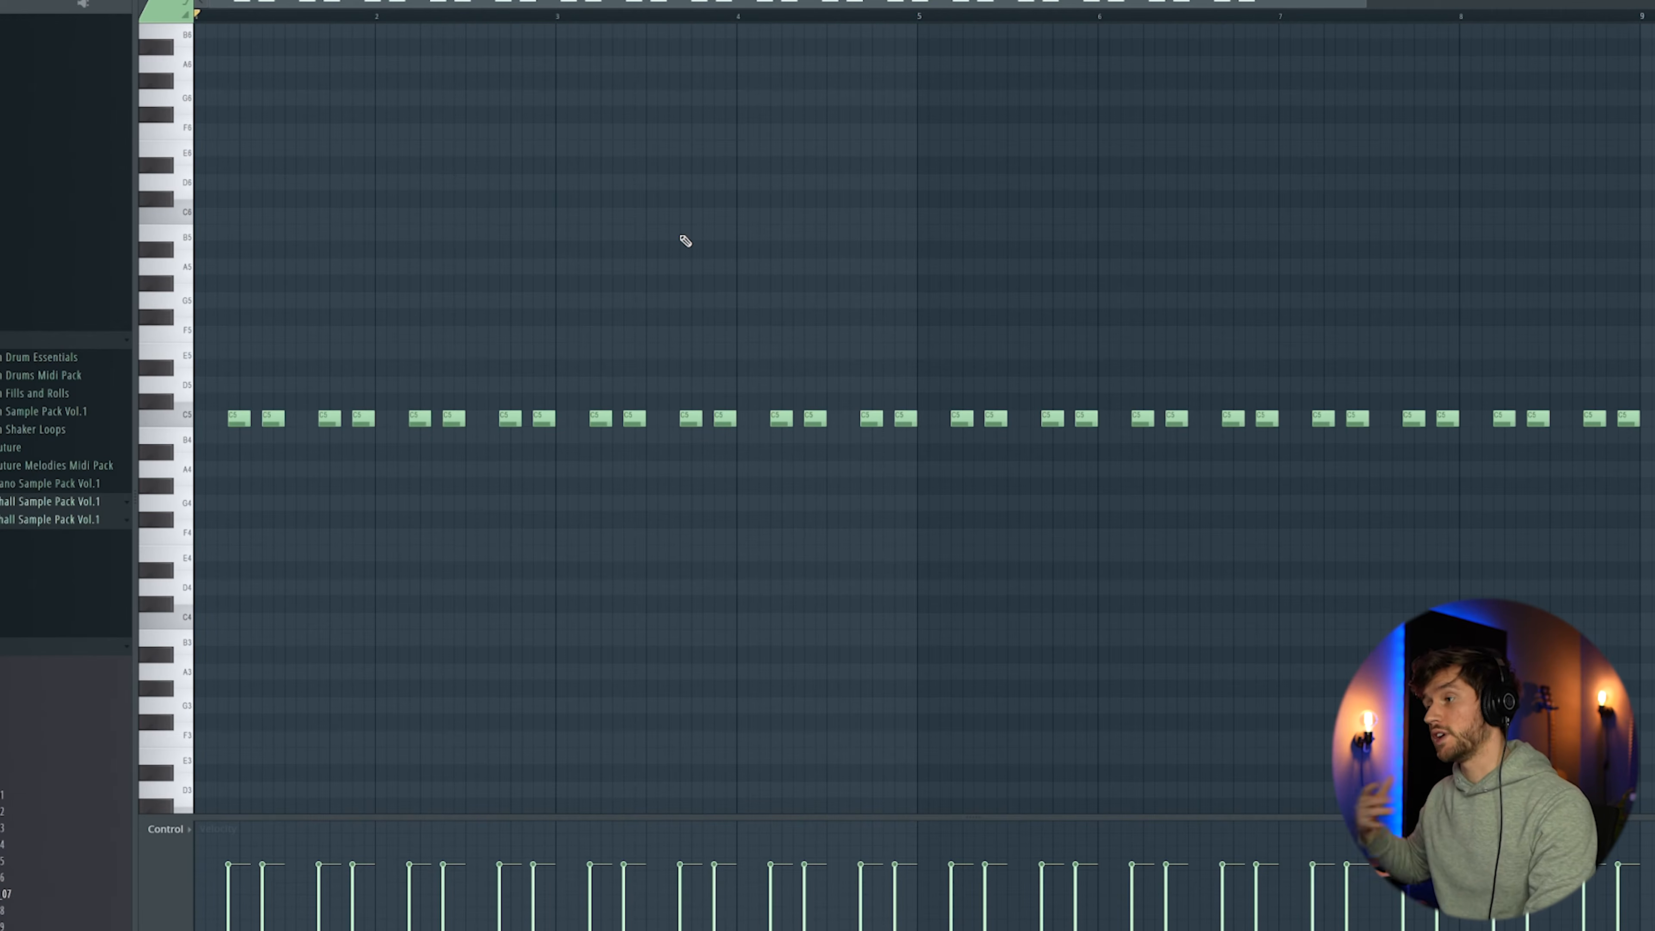
{"action": "key", "text": "space"}
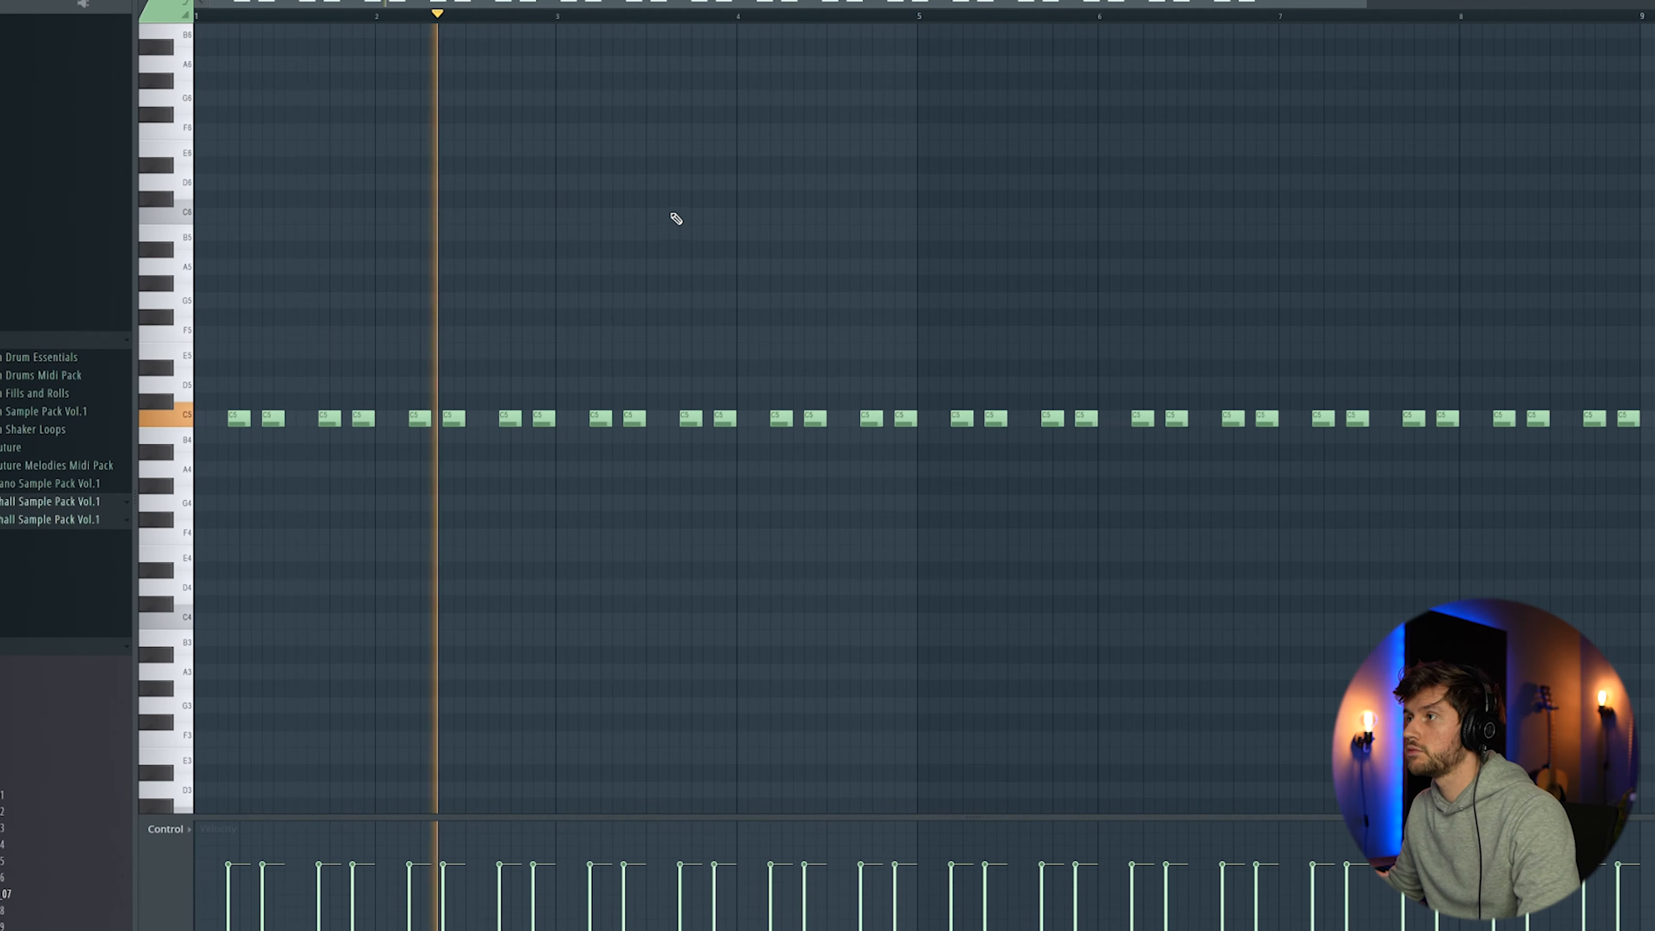
{"action": "key", "text": "space"}
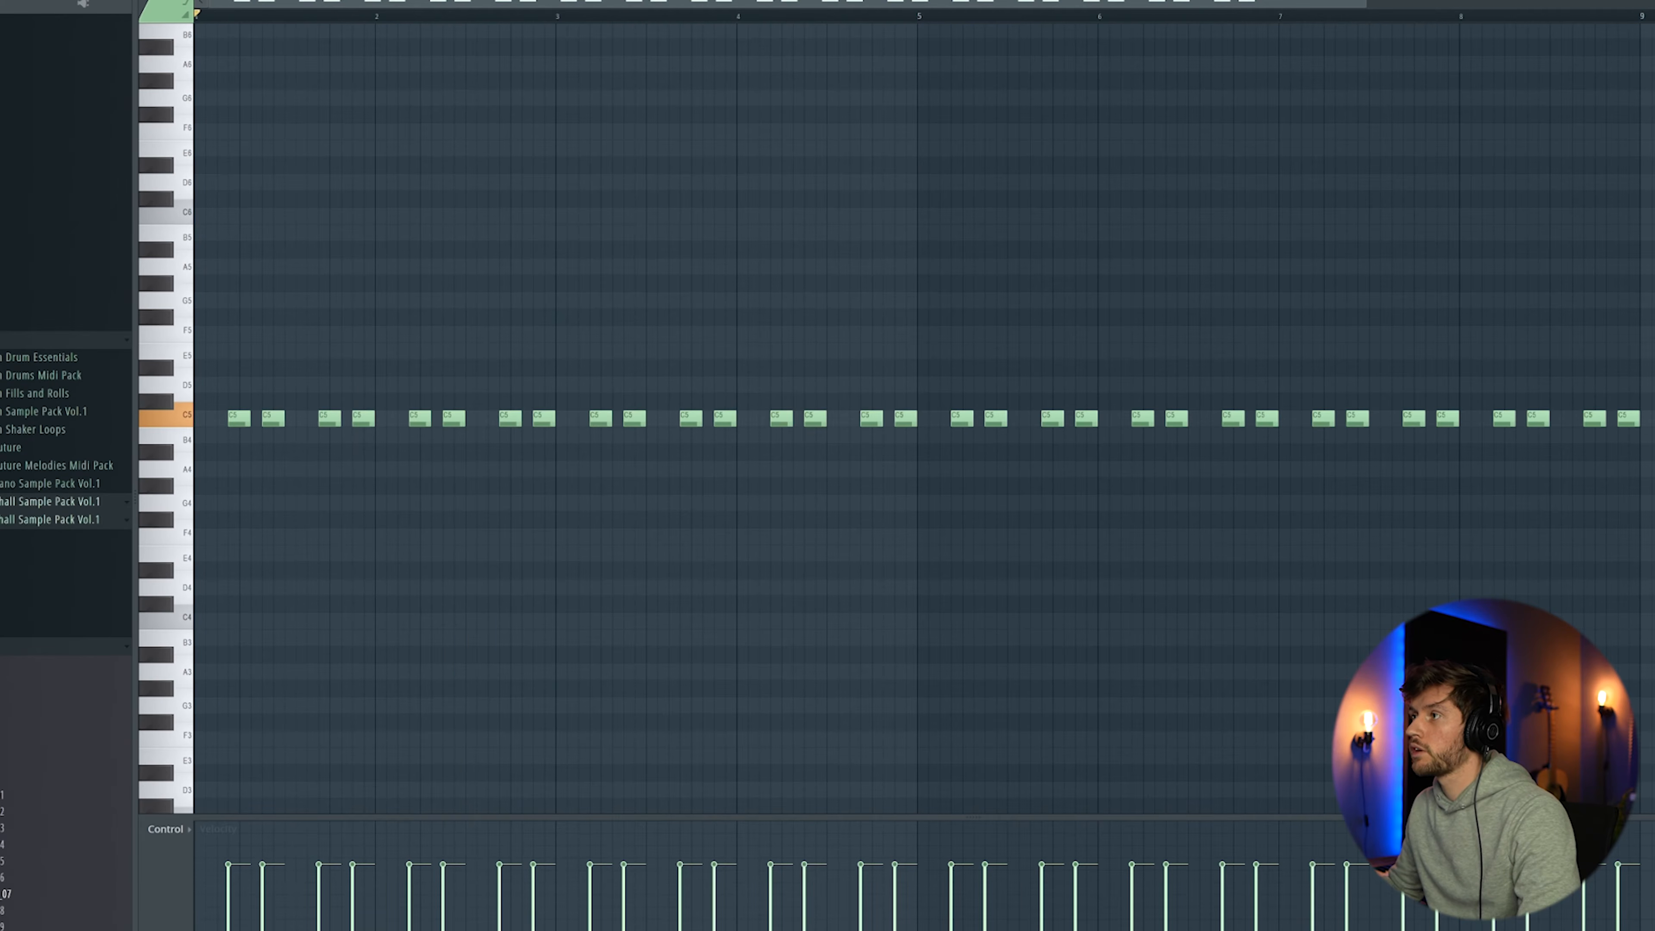
Step: Copy all notes of the Rim_06 pattern to the Snare_07 channel and play both layers together
{"action": "key", "text": "F6"}
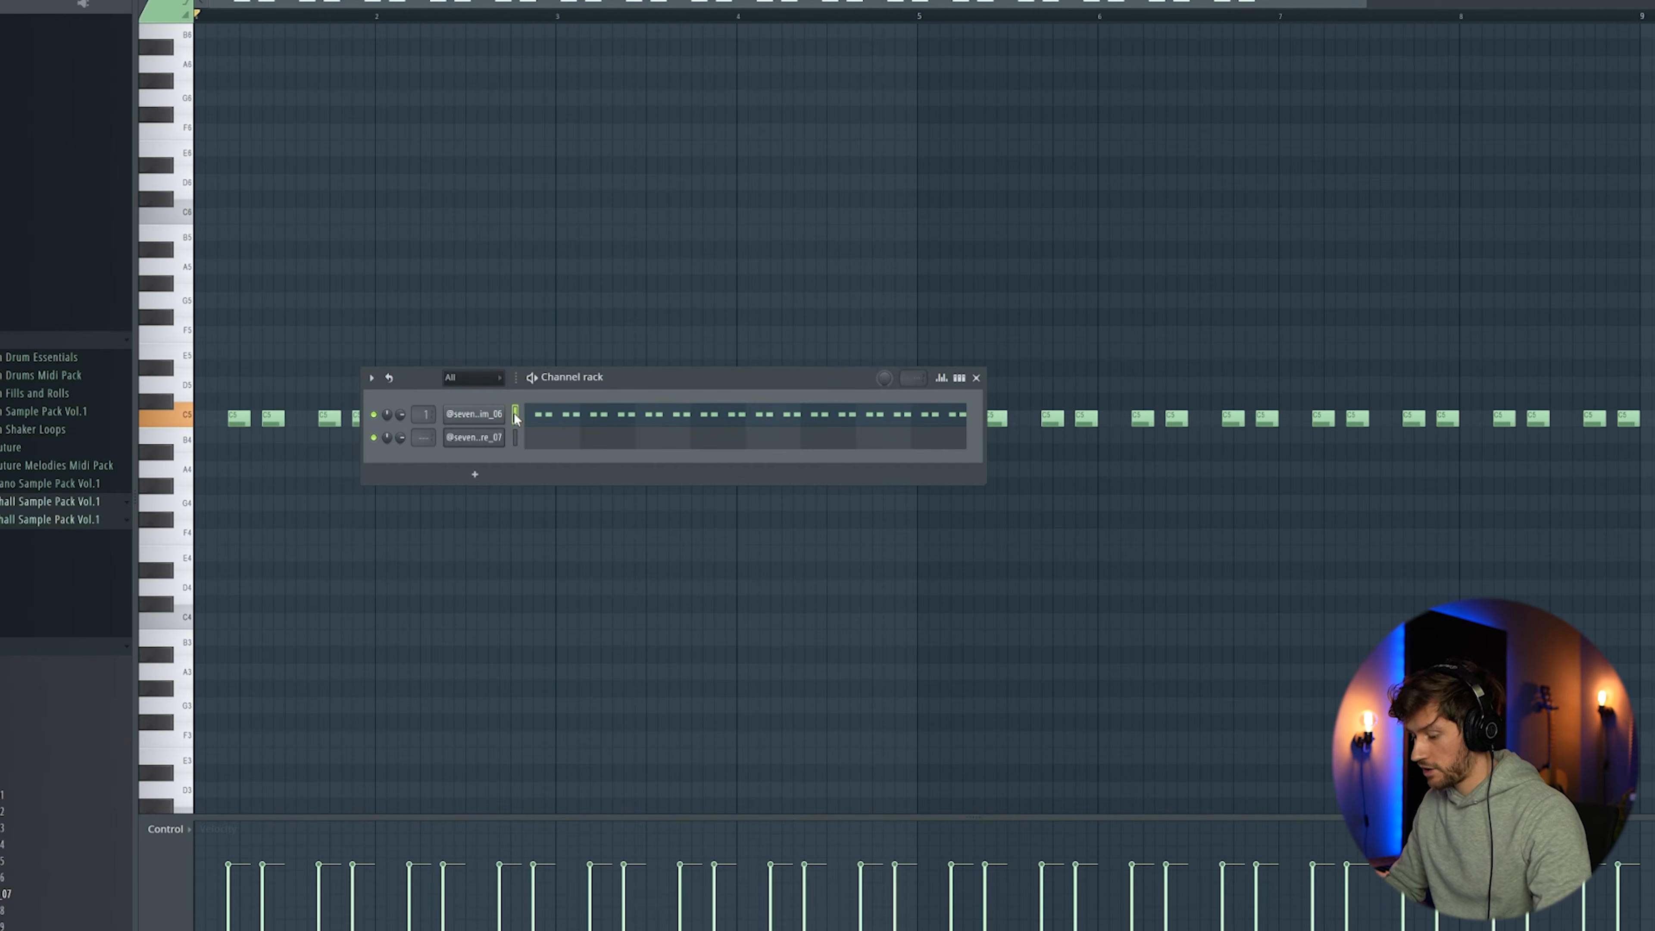
{"action": "key", "text": "ctrl+a"}
{"action": "key", "text": "space"}
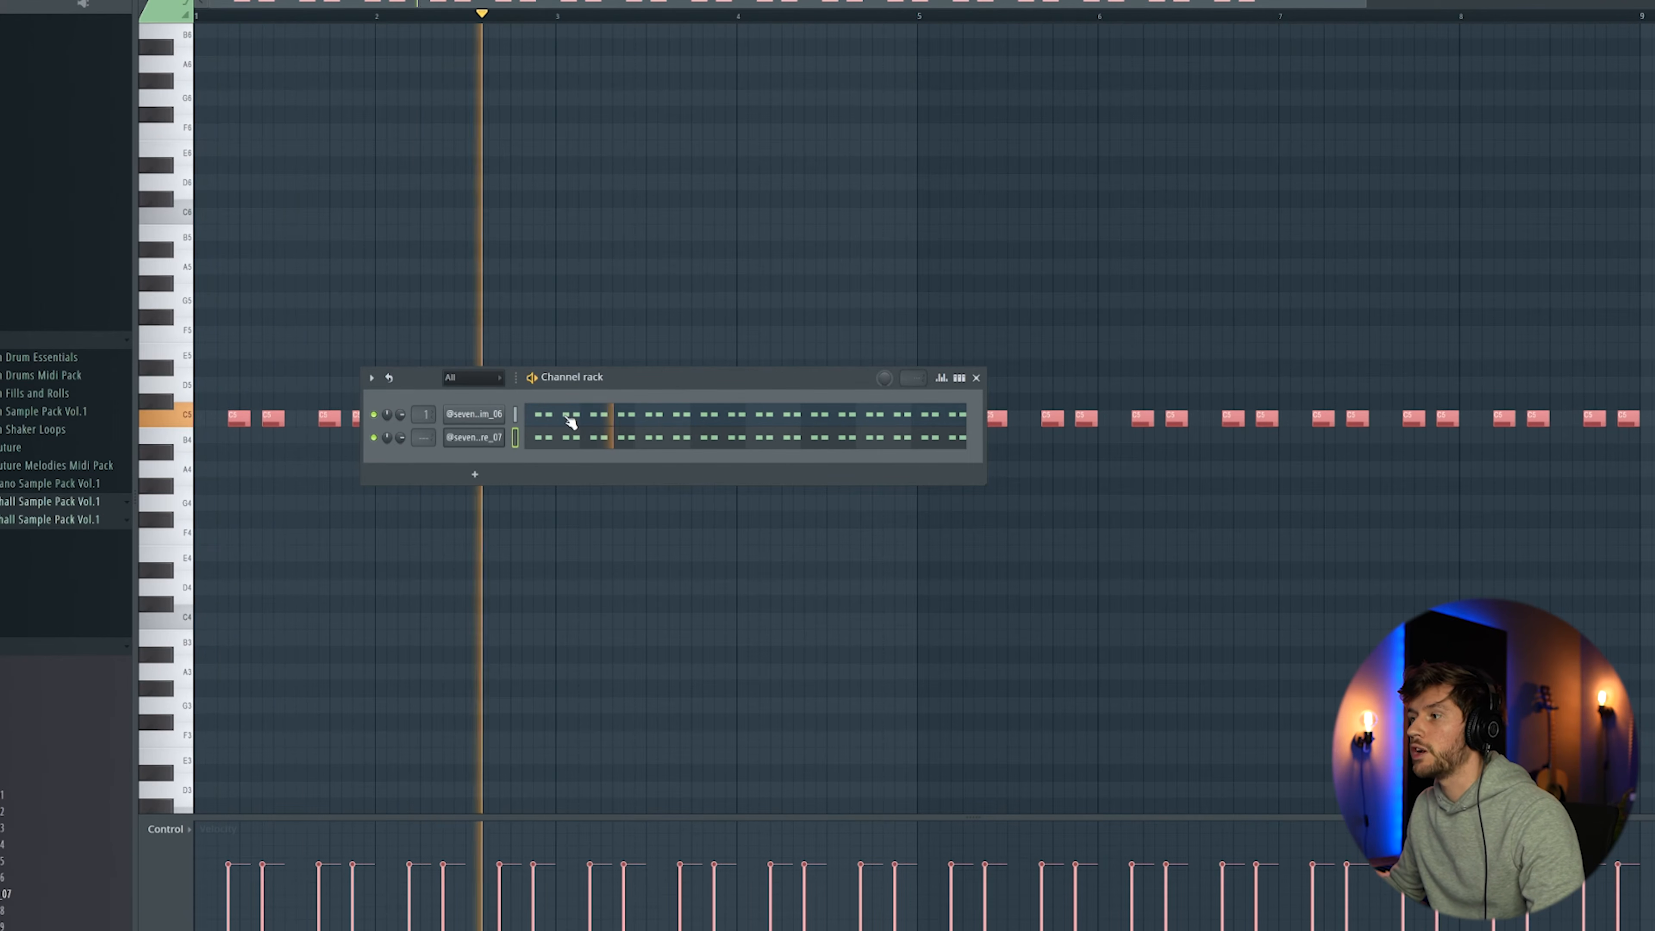
{"action": "key", "text": "space"}
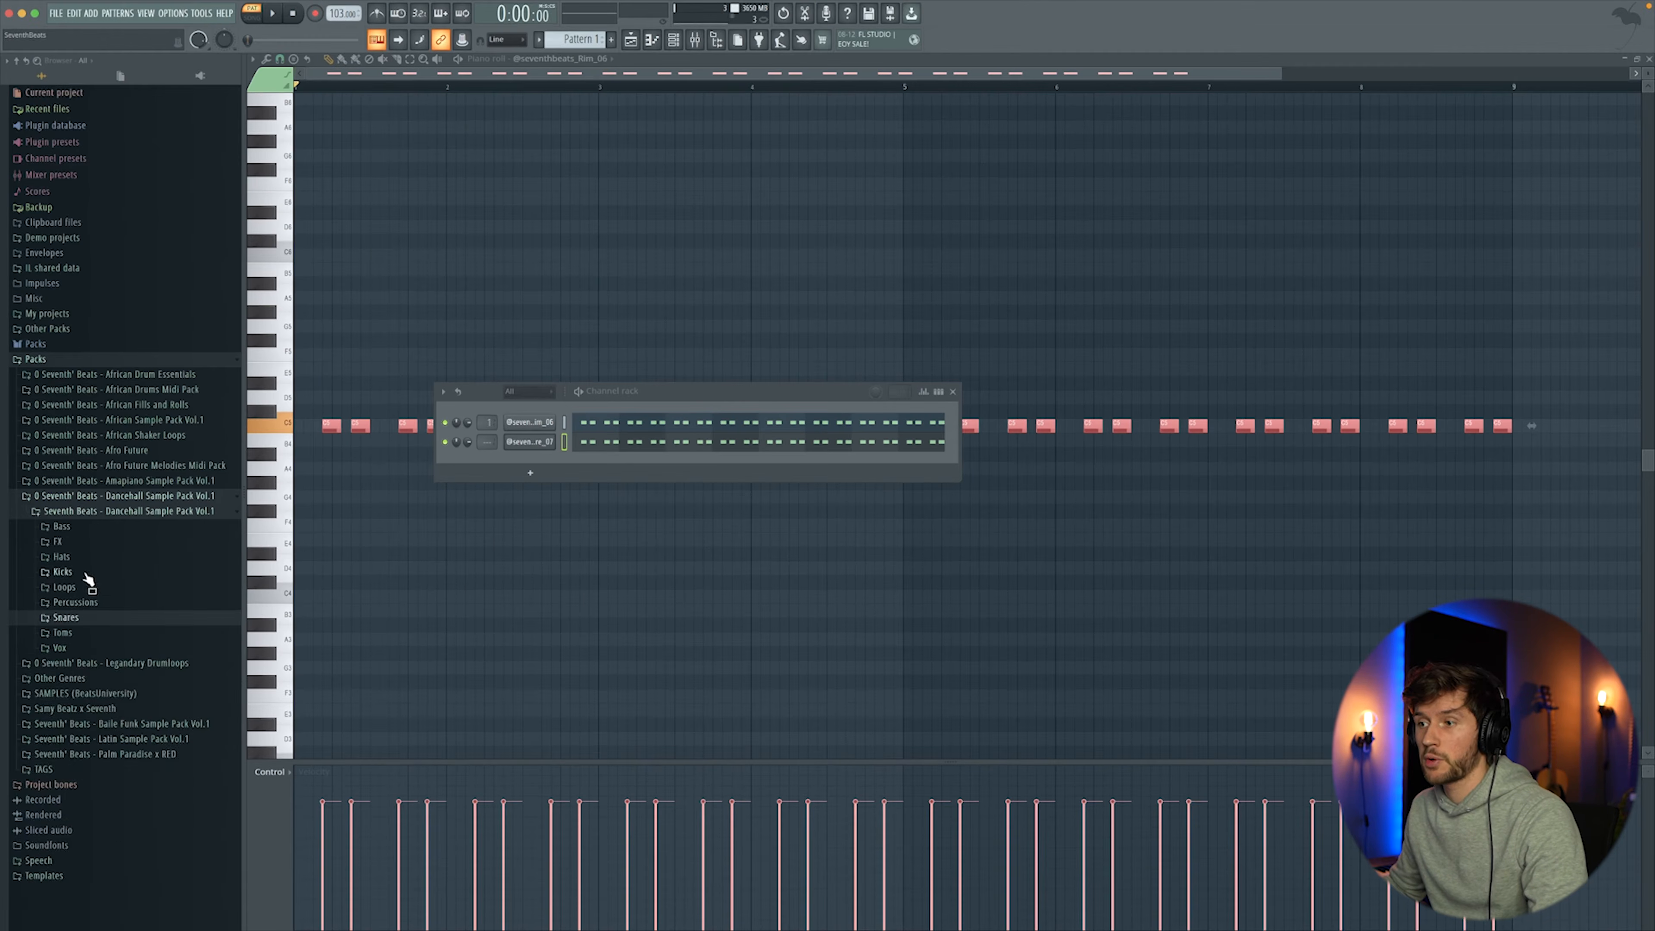
Step: Load the Kick_10_C sample from the Dancehall pack's Kicks folder as a new channel
{"action": "left_click", "coordinate": [85, 573]}
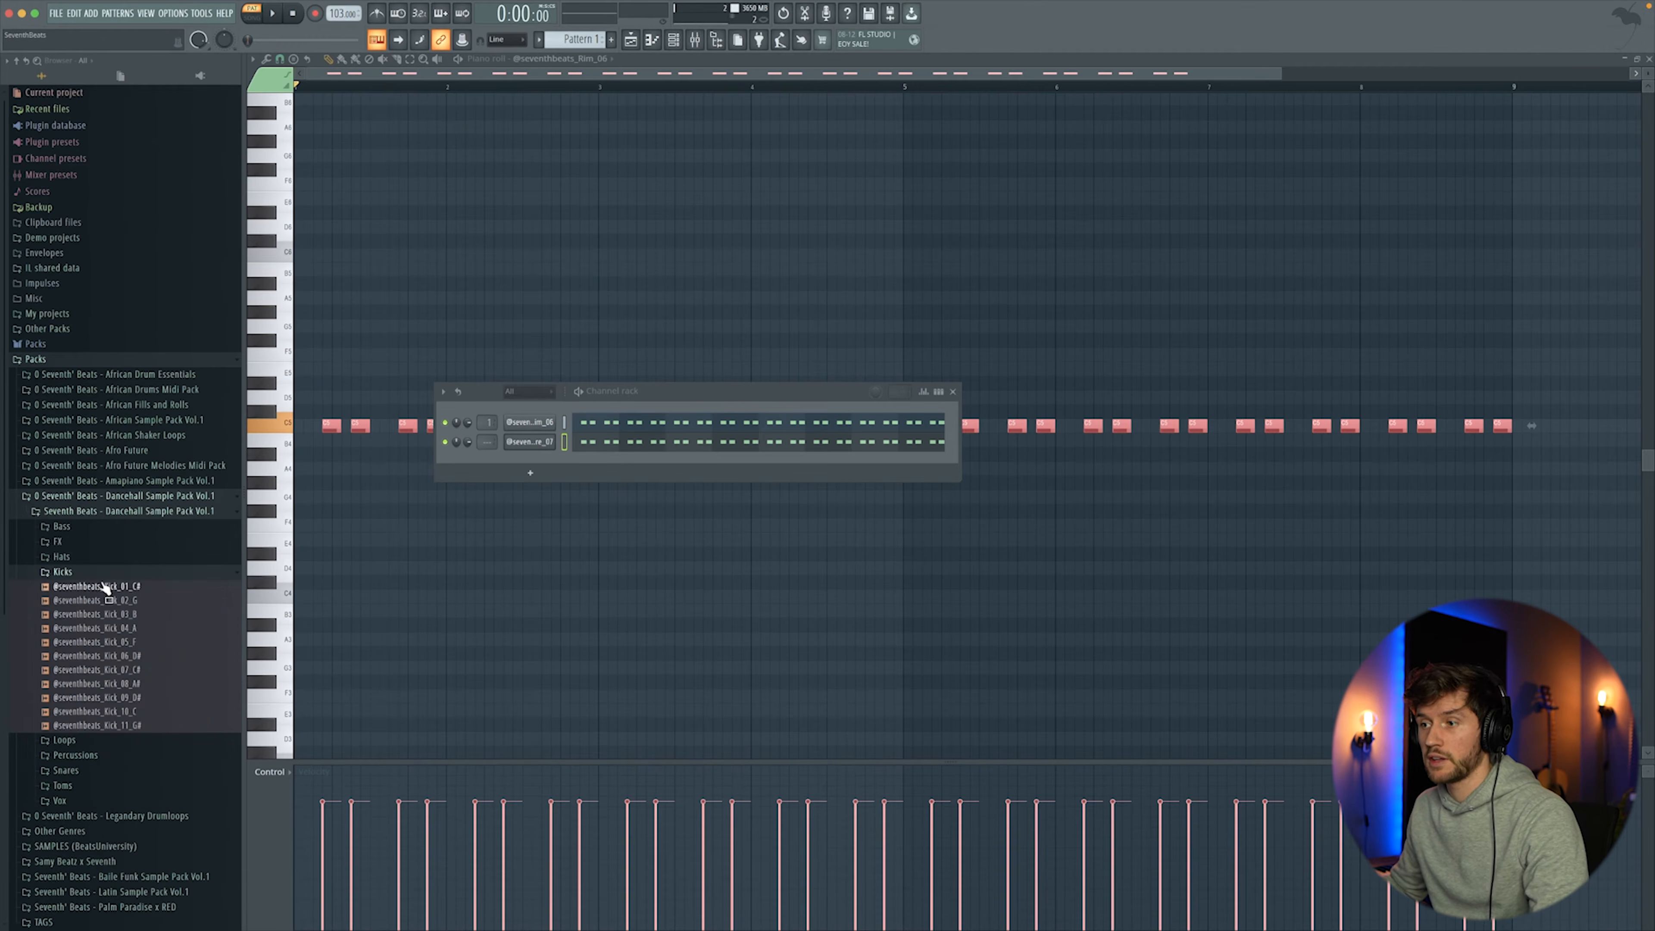
{"action": "left_click", "coordinate": [121, 713]}
{"action": "left_click_drag", "start_coordinate": [121, 713], "coordinate": [544, 467]}
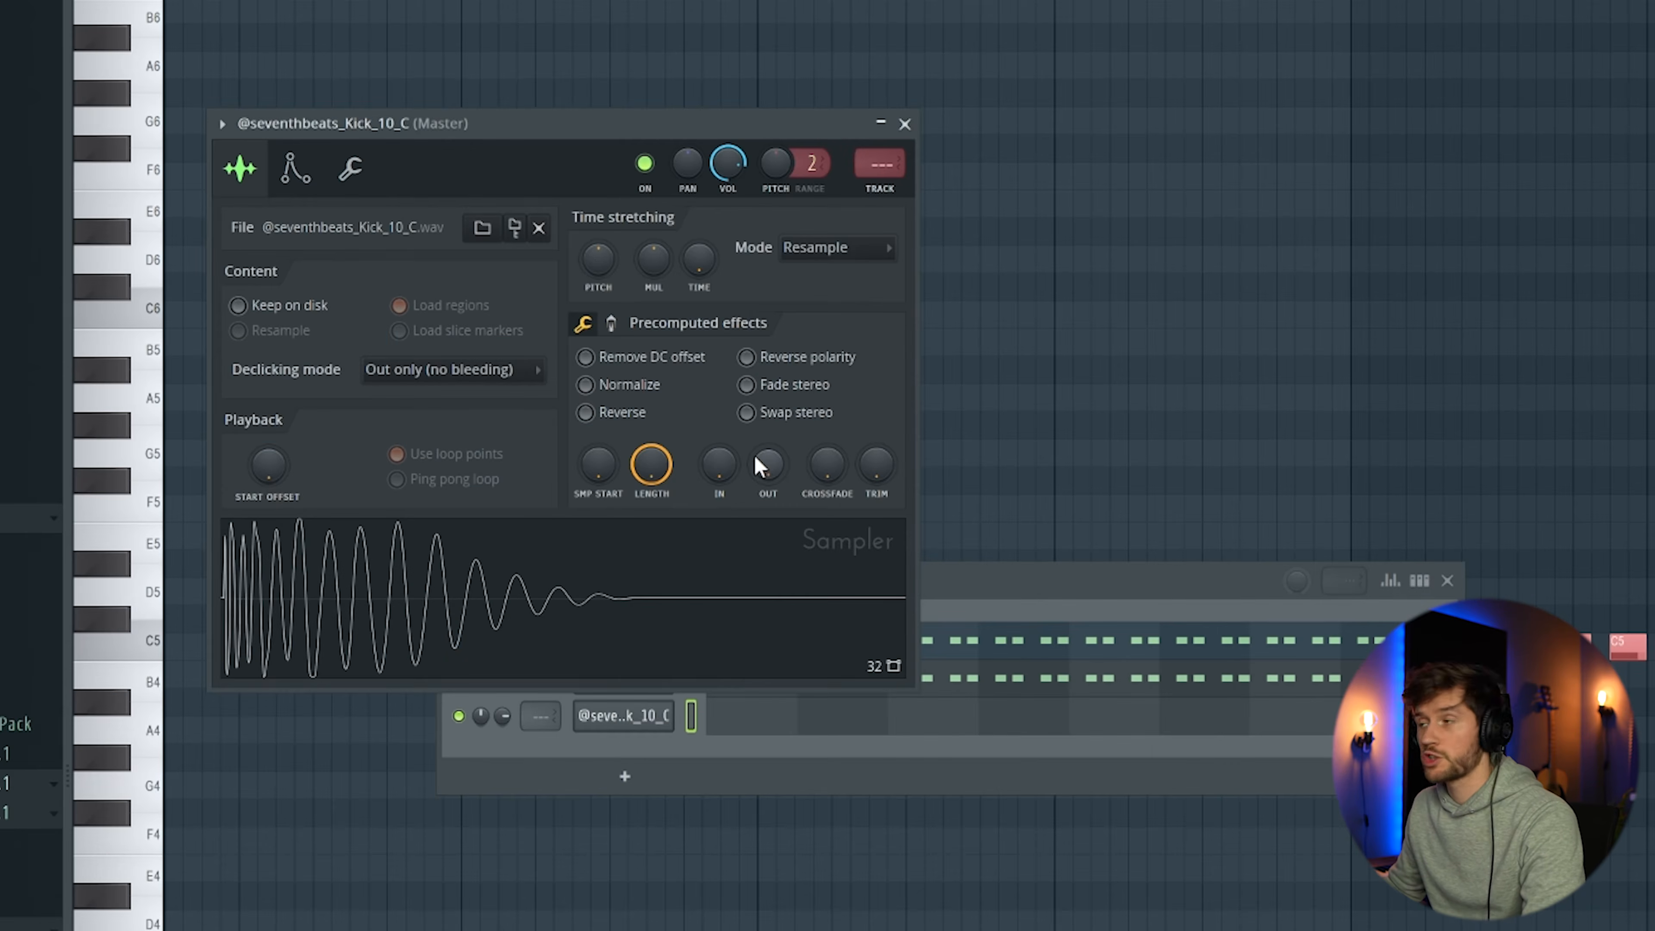
Step: Add a short fade-out and a slight boost to the Kick_10_C sample, and close its settings
{"action": "left_click_drag", "start_coordinate": [758, 457], "coordinate": [758, 446]}
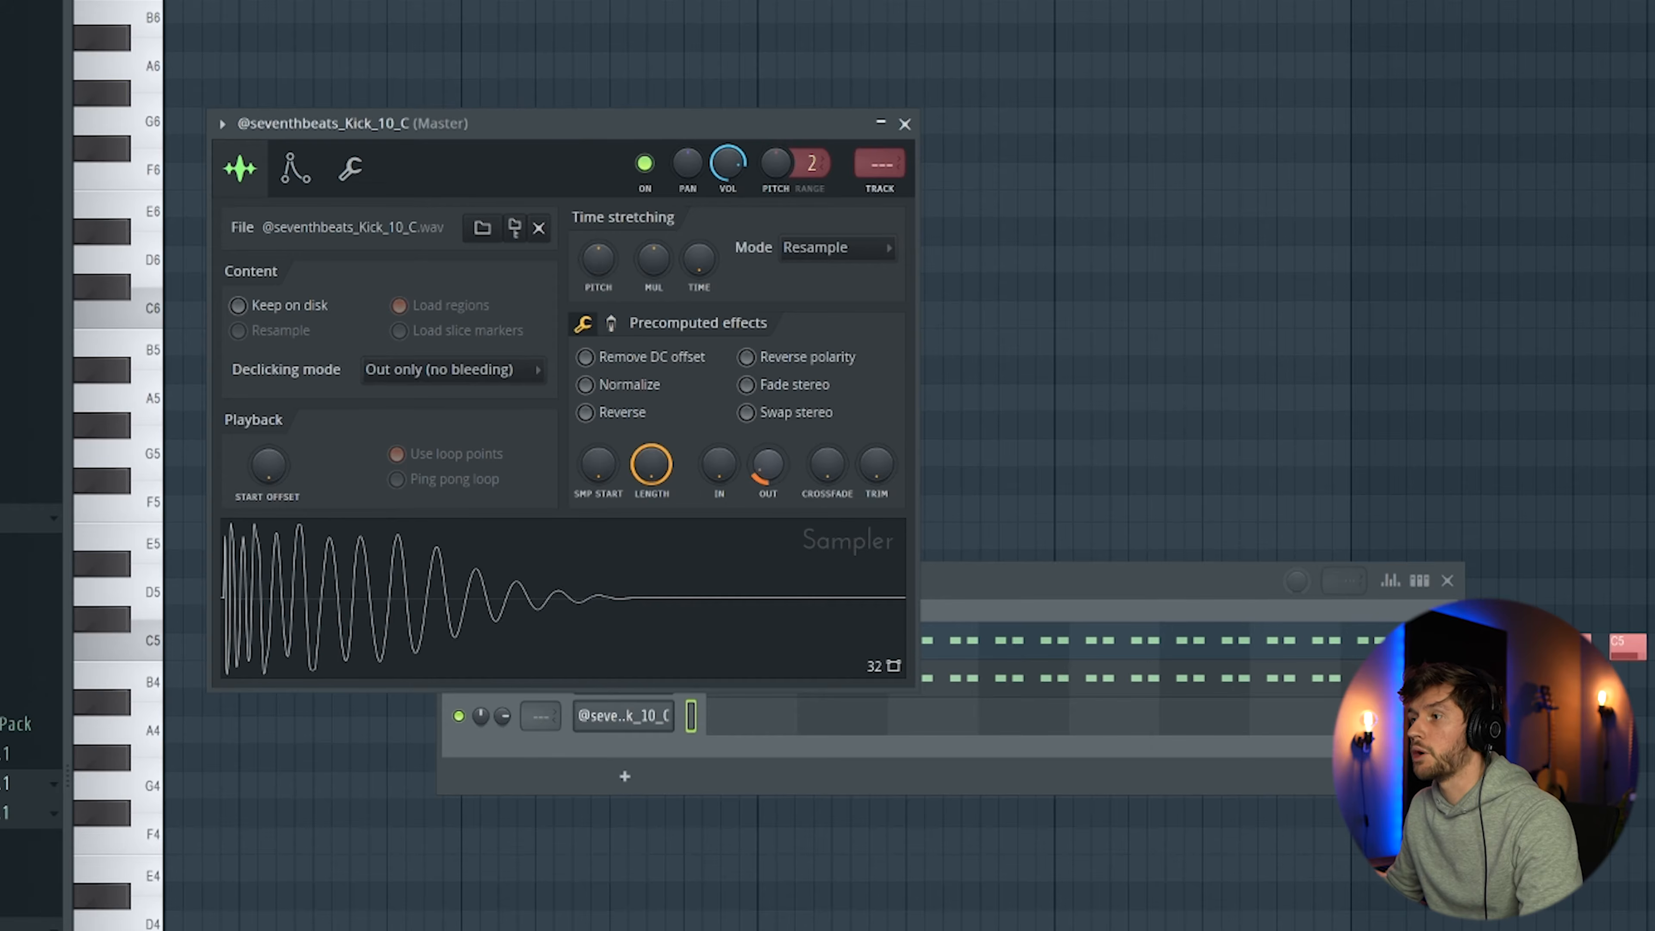
{"action": "left_click", "coordinate": [611, 324]}
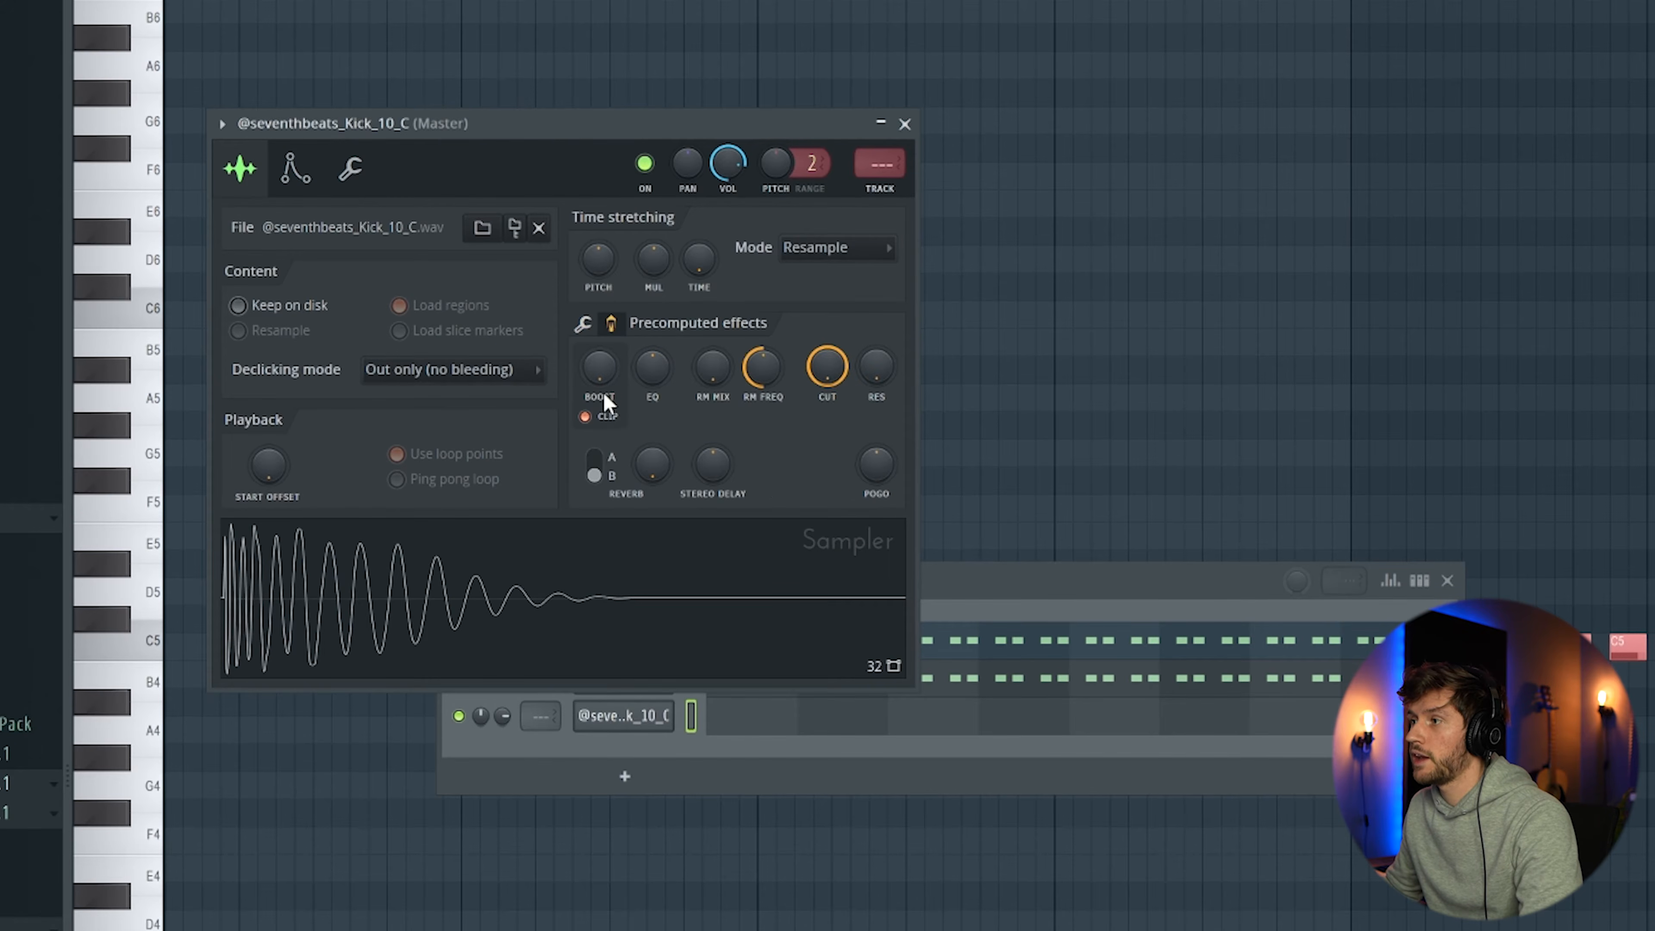
{"action": "left_click_drag", "start_coordinate": [599, 368], "coordinate": [600, 363]}
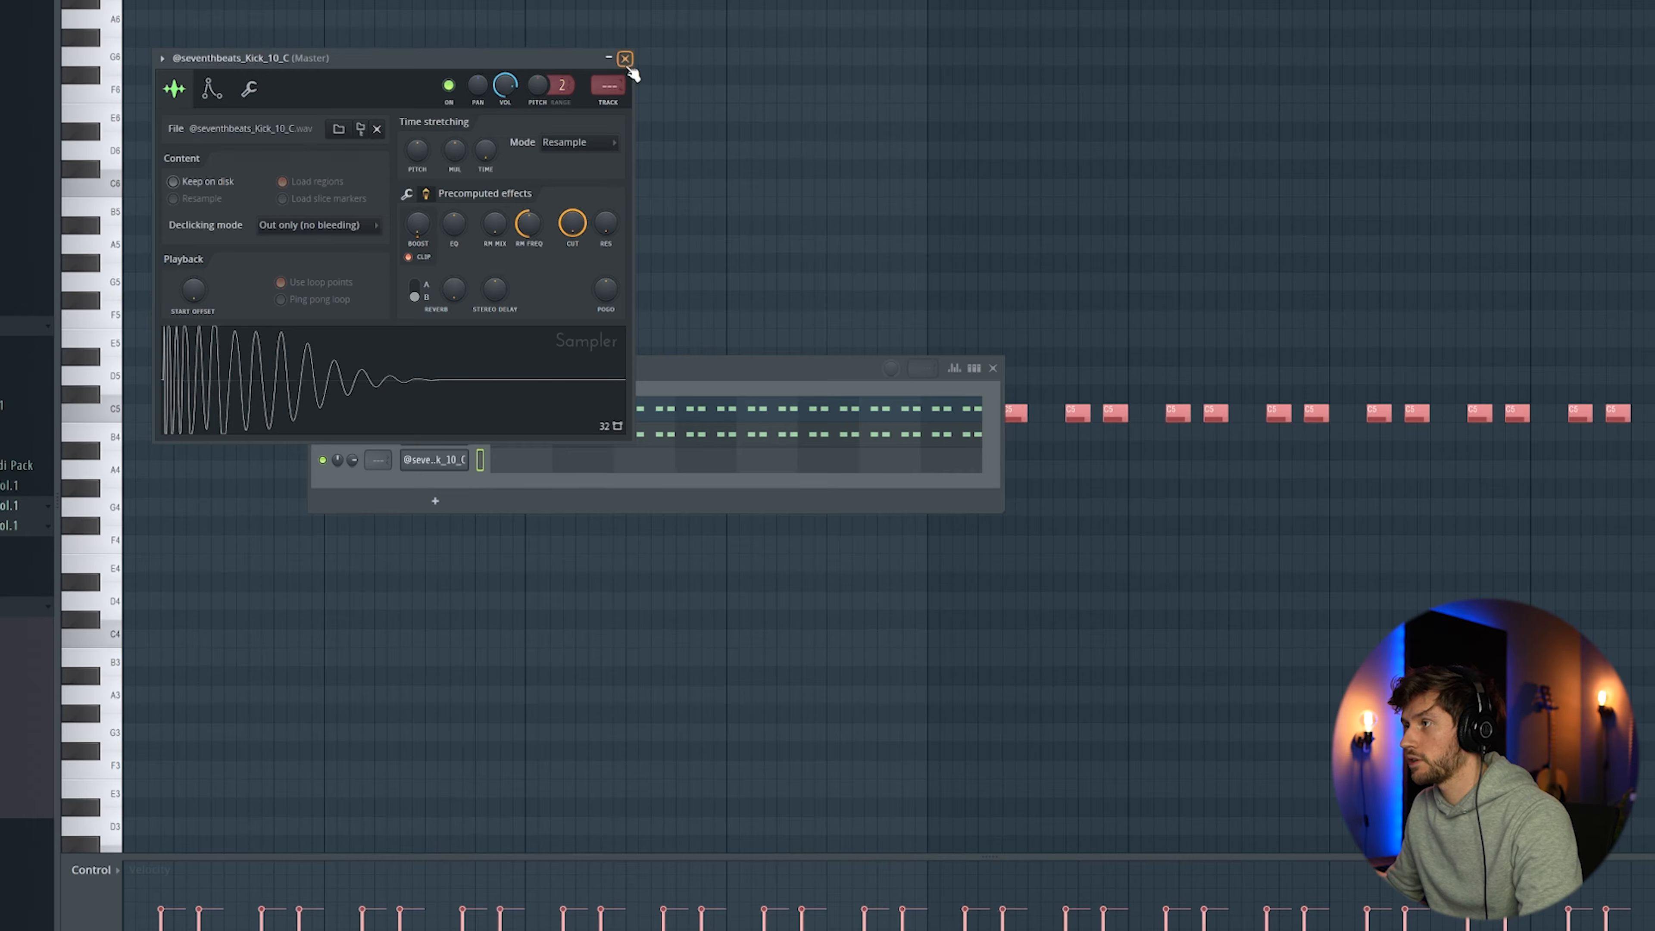
{"action": "left_click", "coordinate": [624, 59]}
Step: Program C5 kicks on the first beat of bars 1 to 4 and on beat 4 of bar 4, repeating them through bar 8
{"action": "left_click", "coordinate": [548, 461]}
{"action": "left_click", "coordinate": [135, 413]}
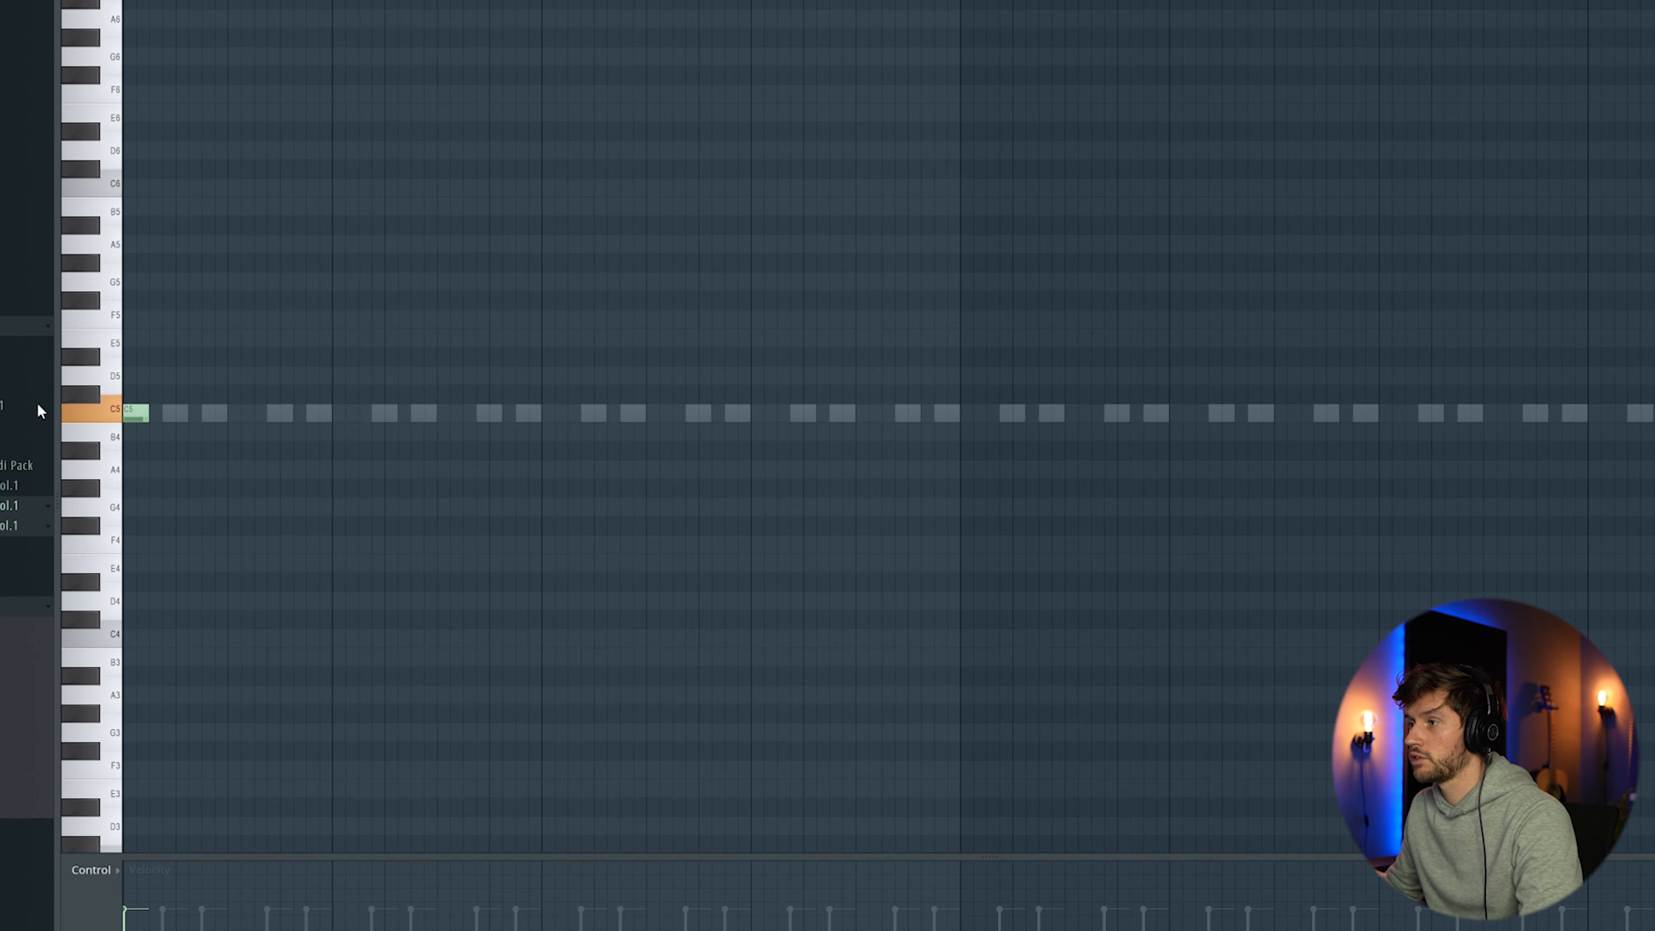
{"action": "key", "text": "space"}
{"action": "left_click", "coordinate": [345, 412]}
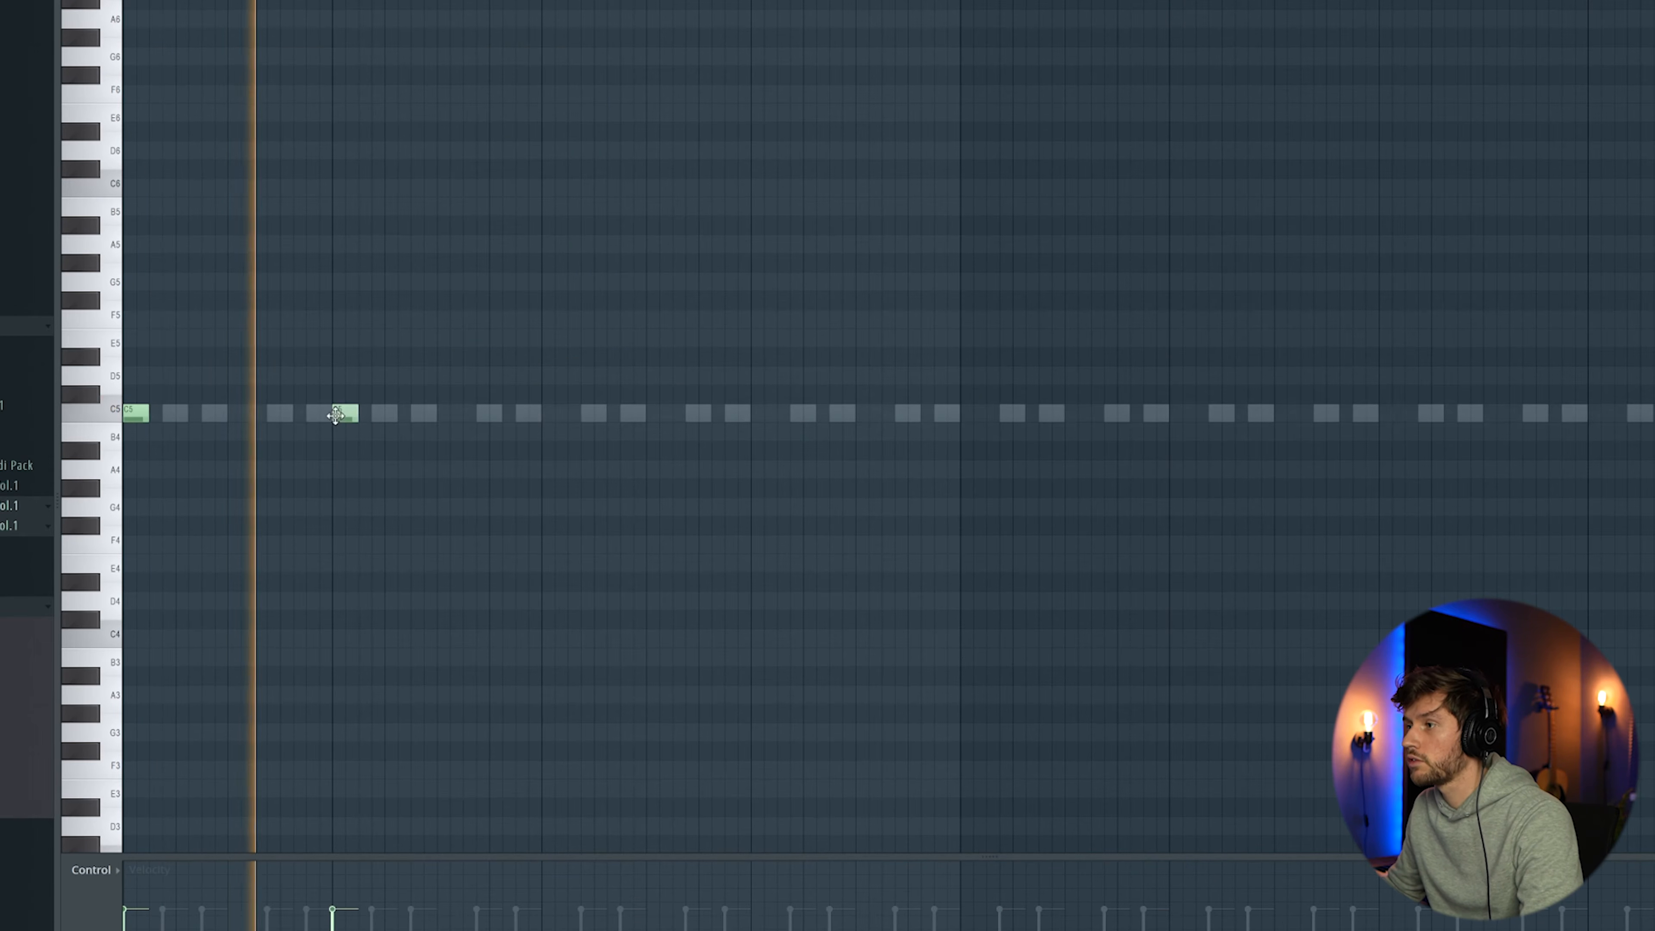
{"action": "left_click", "coordinate": [555, 415]}
{"action": "left_click", "coordinate": [767, 417]}
{"action": "left_click", "coordinate": [918, 417]}
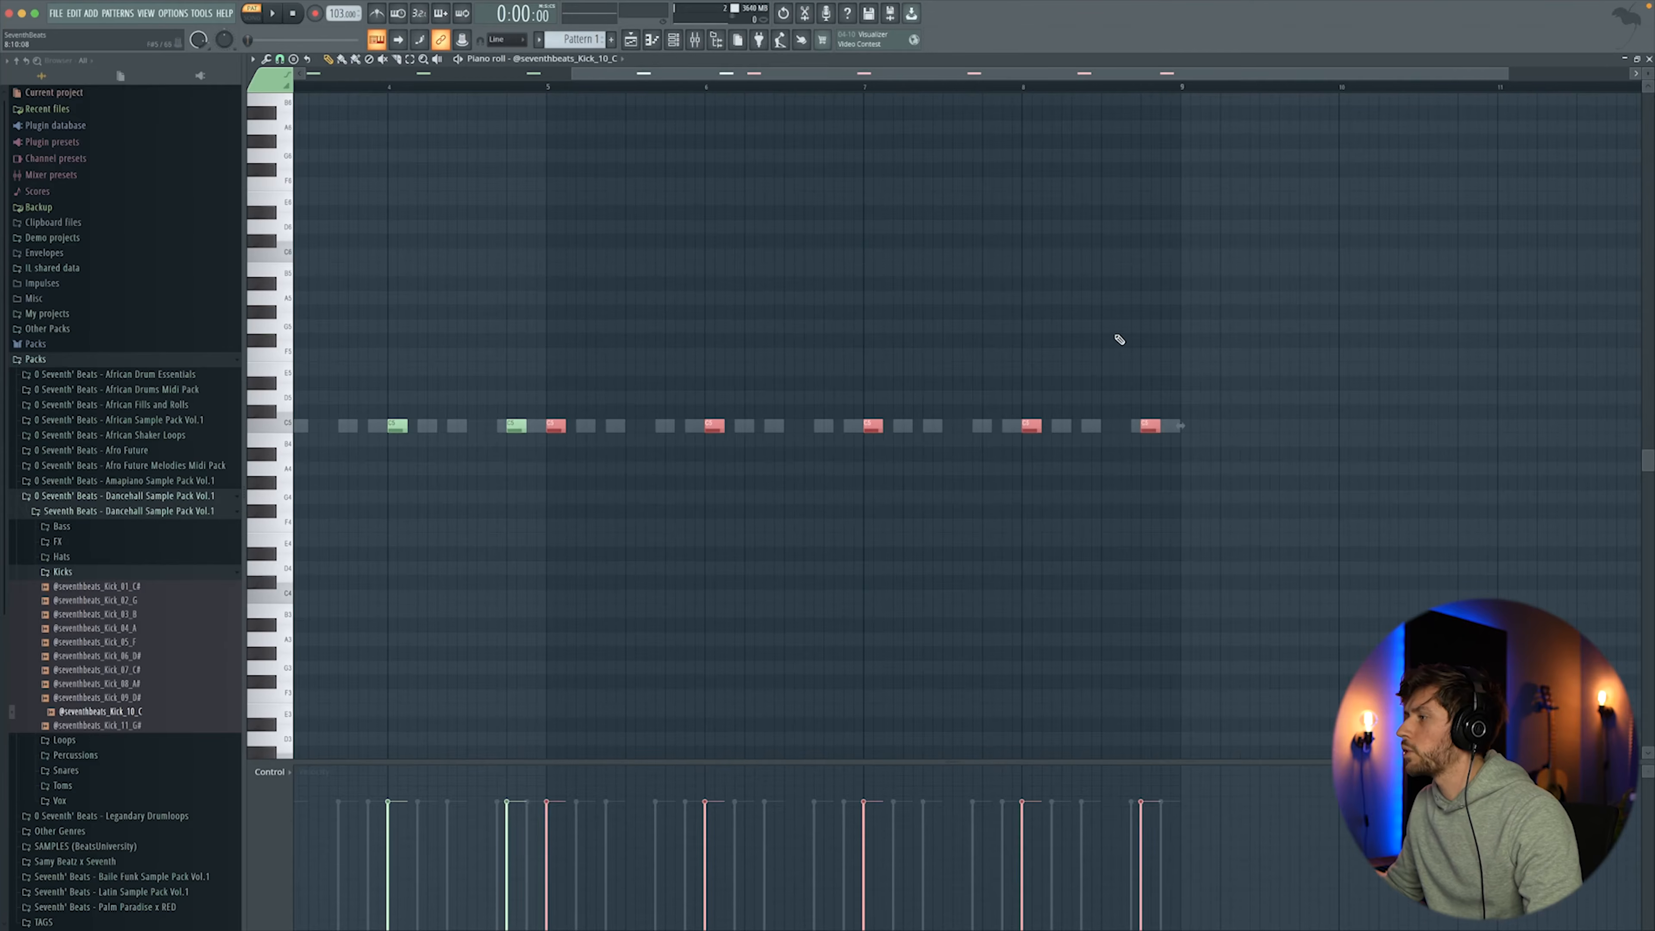
Step: Add a softer extra C5 kick at the end of bar 8 and play the pattern from bar 8
{"action": "left_click", "coordinate": [1165, 427]}
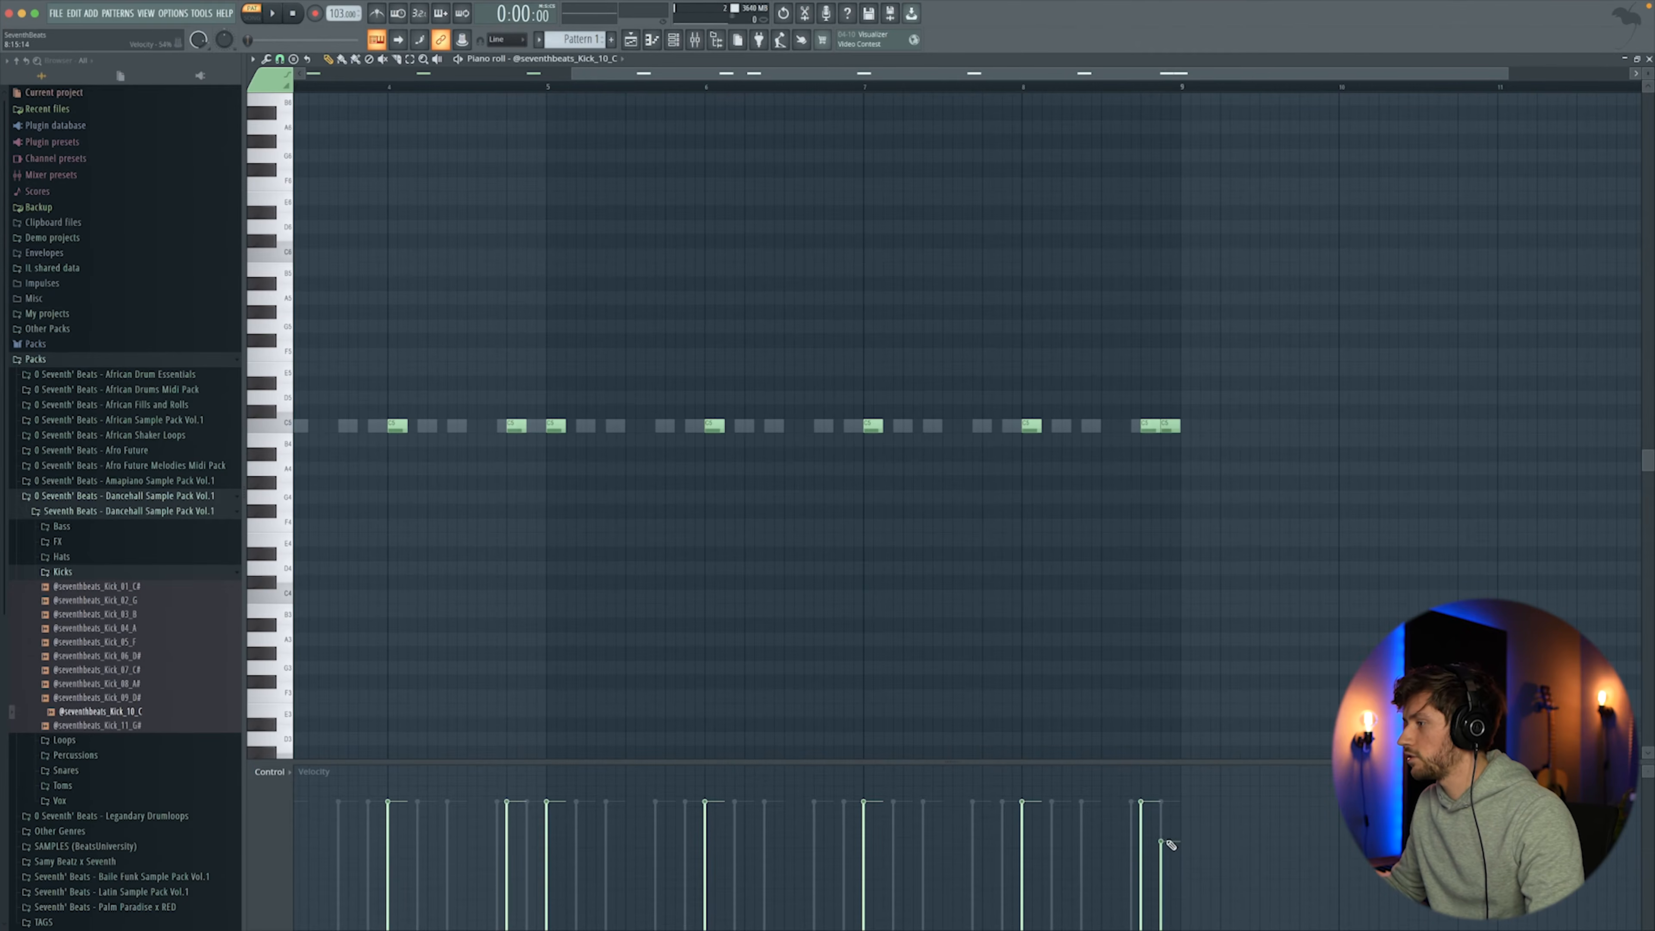
{"action": "left_click", "coordinate": [1033, 86]}
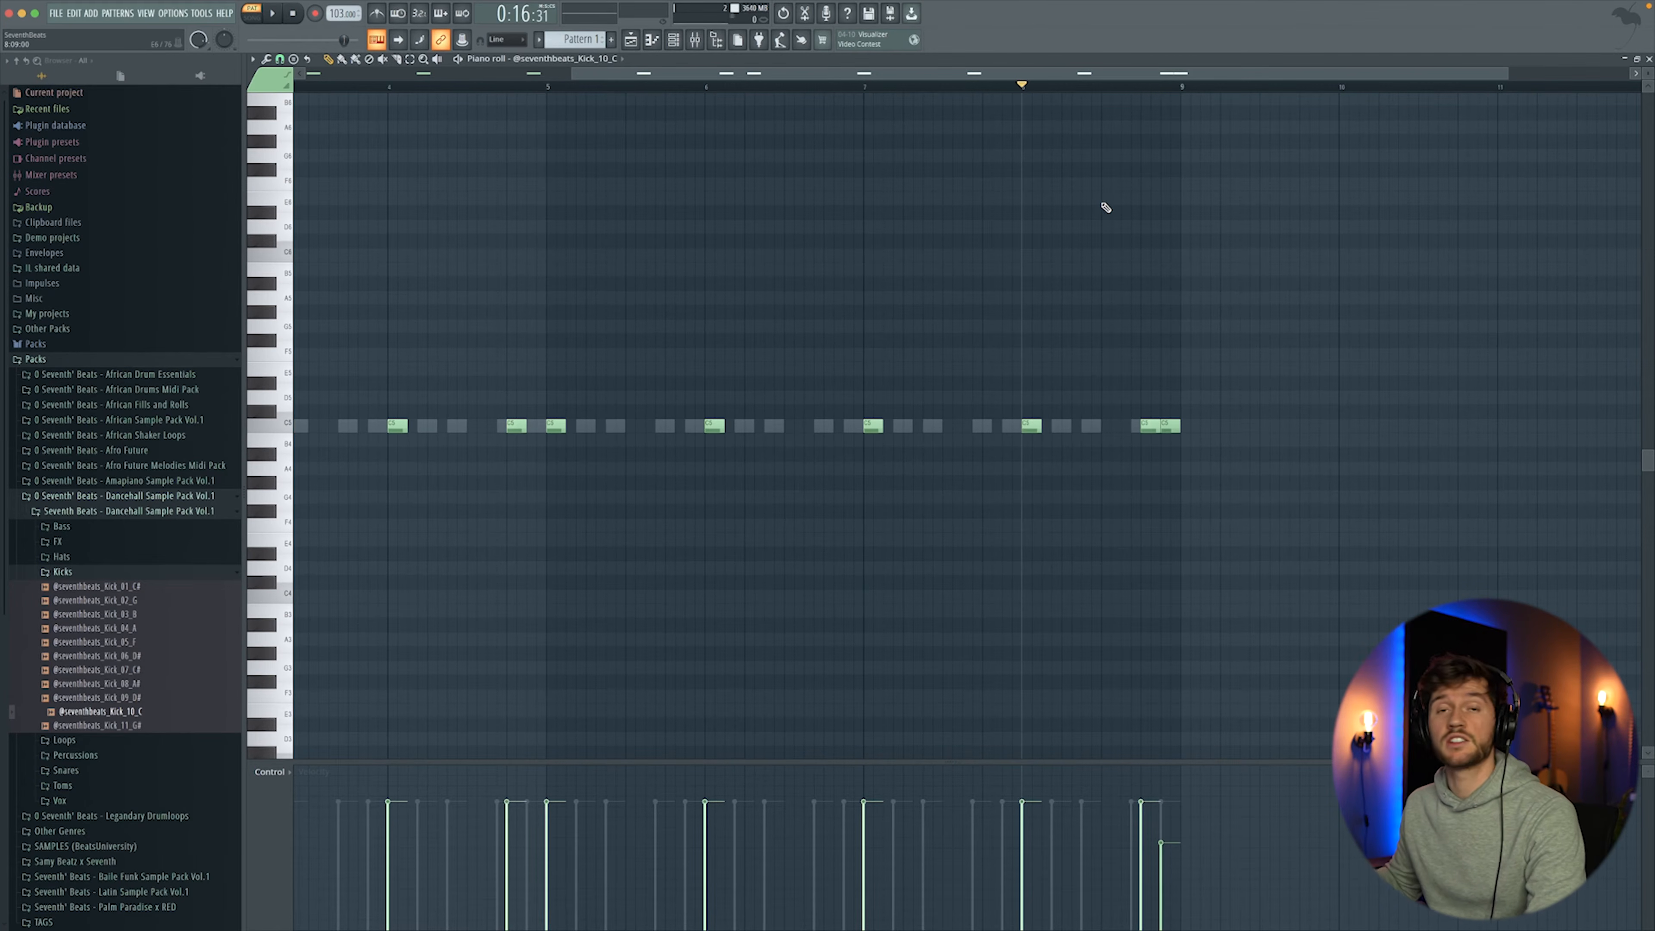
{"action": "key", "text": "space"}
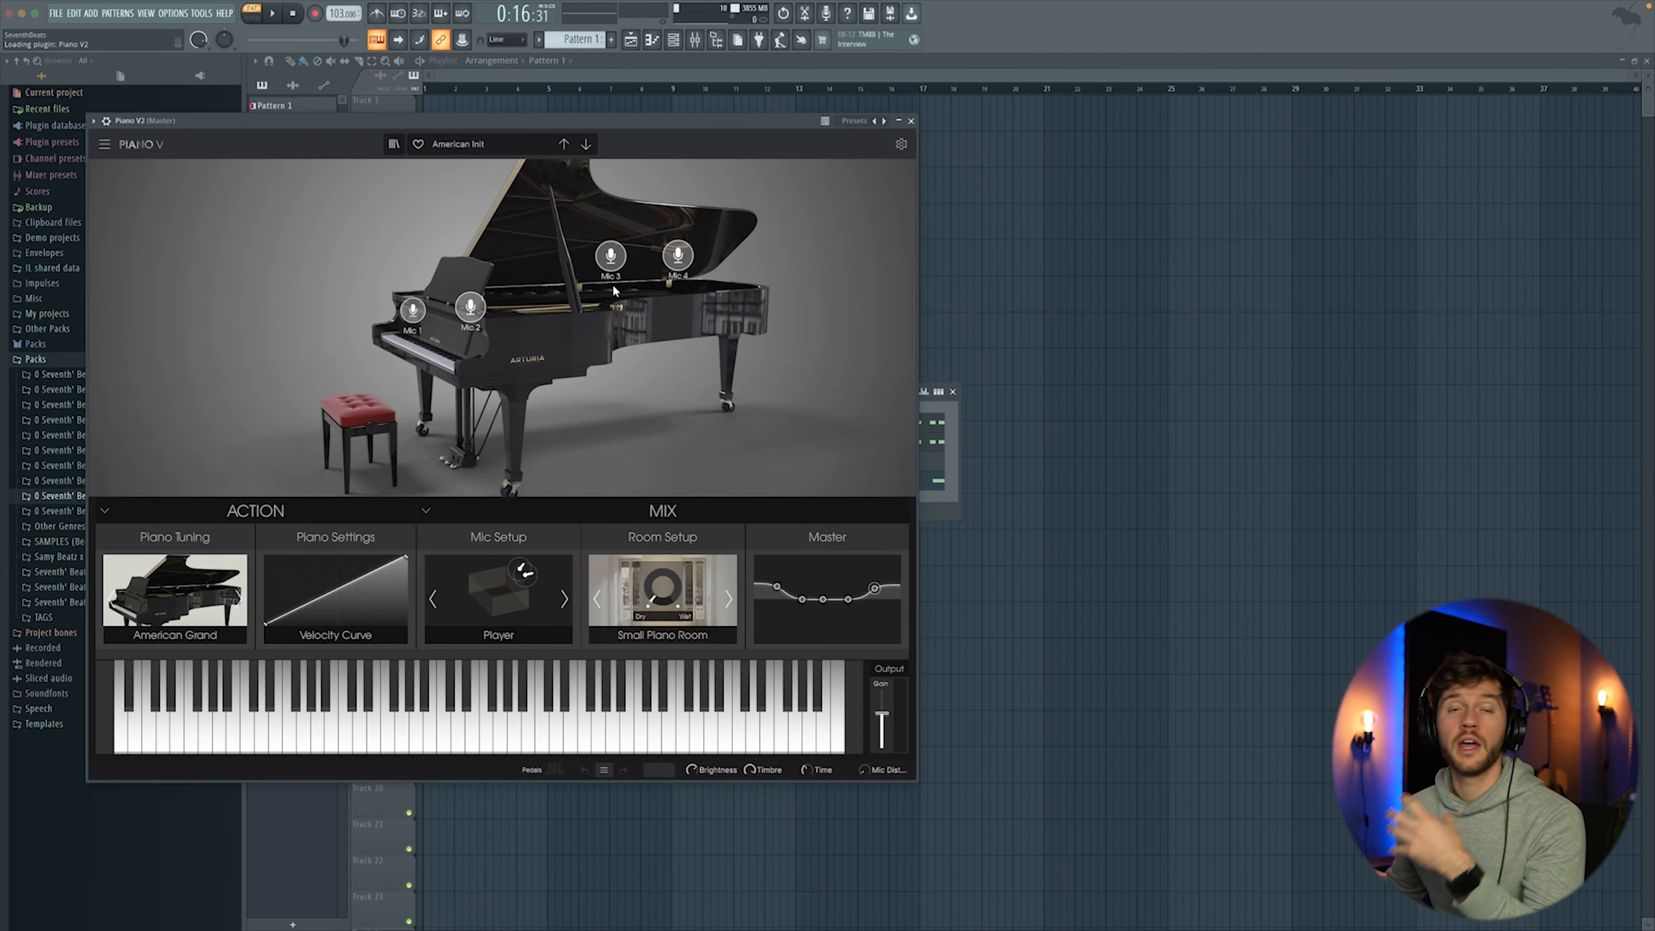
Step: Choose the German Jazz Studio preset in Piano V2
{"action": "left_click_drag", "start_coordinate": [522, 123], "coordinate": [733, 131]}
{"action": "left_click", "coordinate": [670, 150]}
{"action": "mouse_move", "coordinate": [680, 187]}
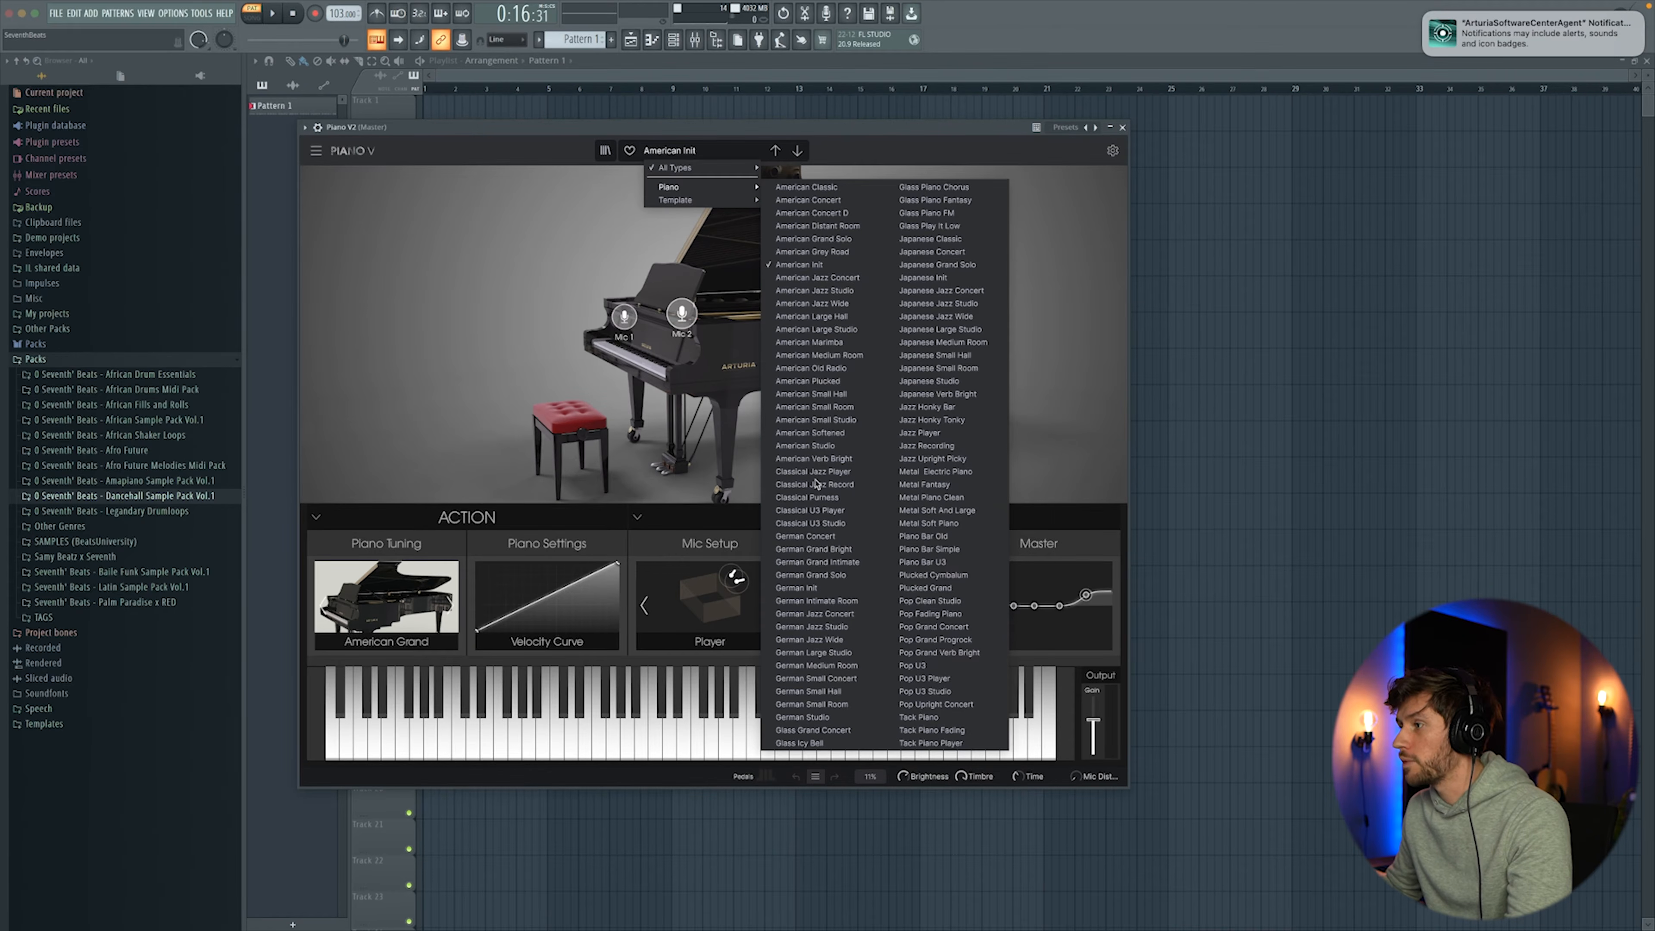
{"action": "left_click", "coordinate": [837, 628]}
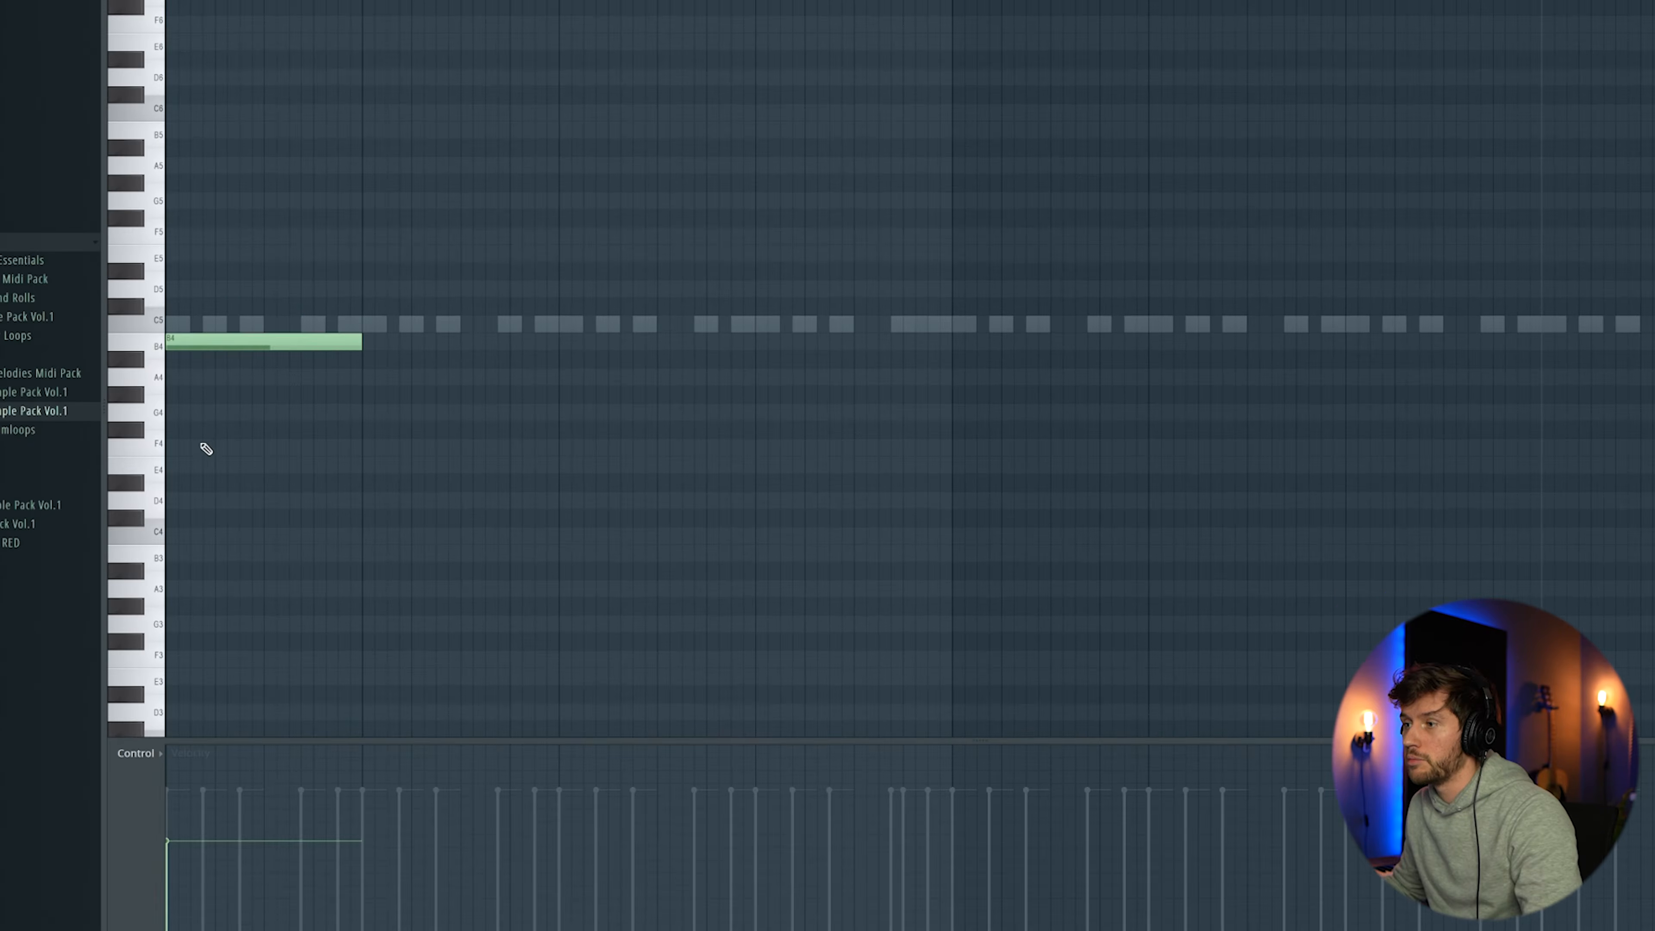
Step: Add G4 and E4 beneath the B4 piano note in bar 1, and lengthen the whole chord to two bars
{"action": "left_click", "coordinate": [318, 496]}
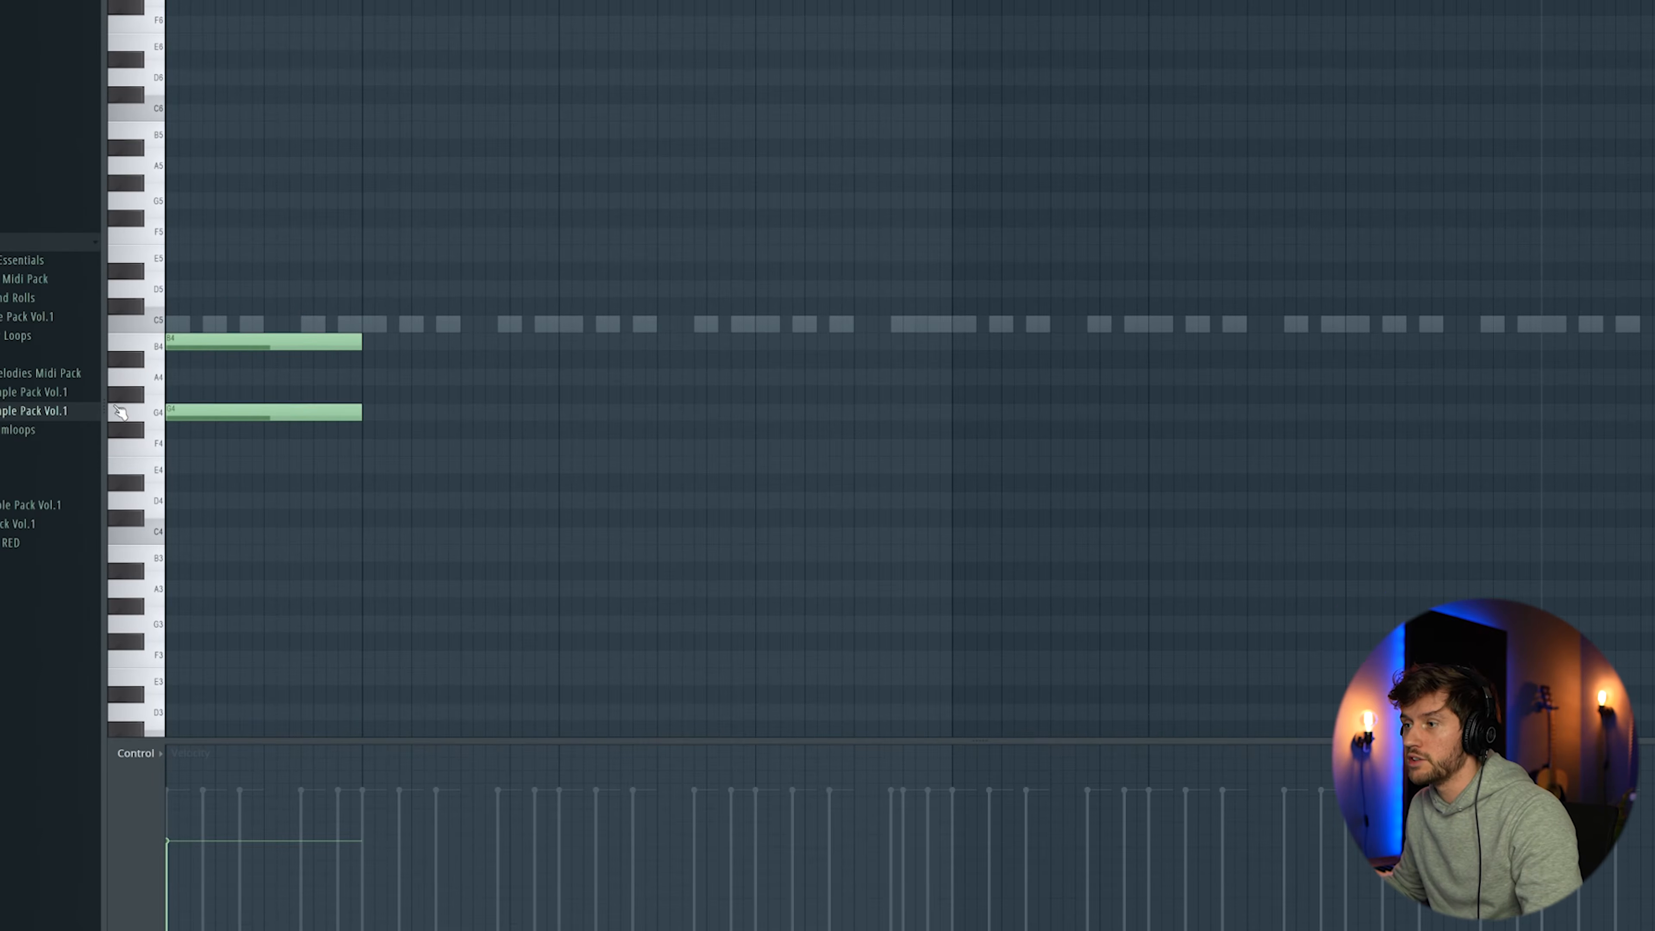
{"action": "left_click", "coordinate": [188, 468]}
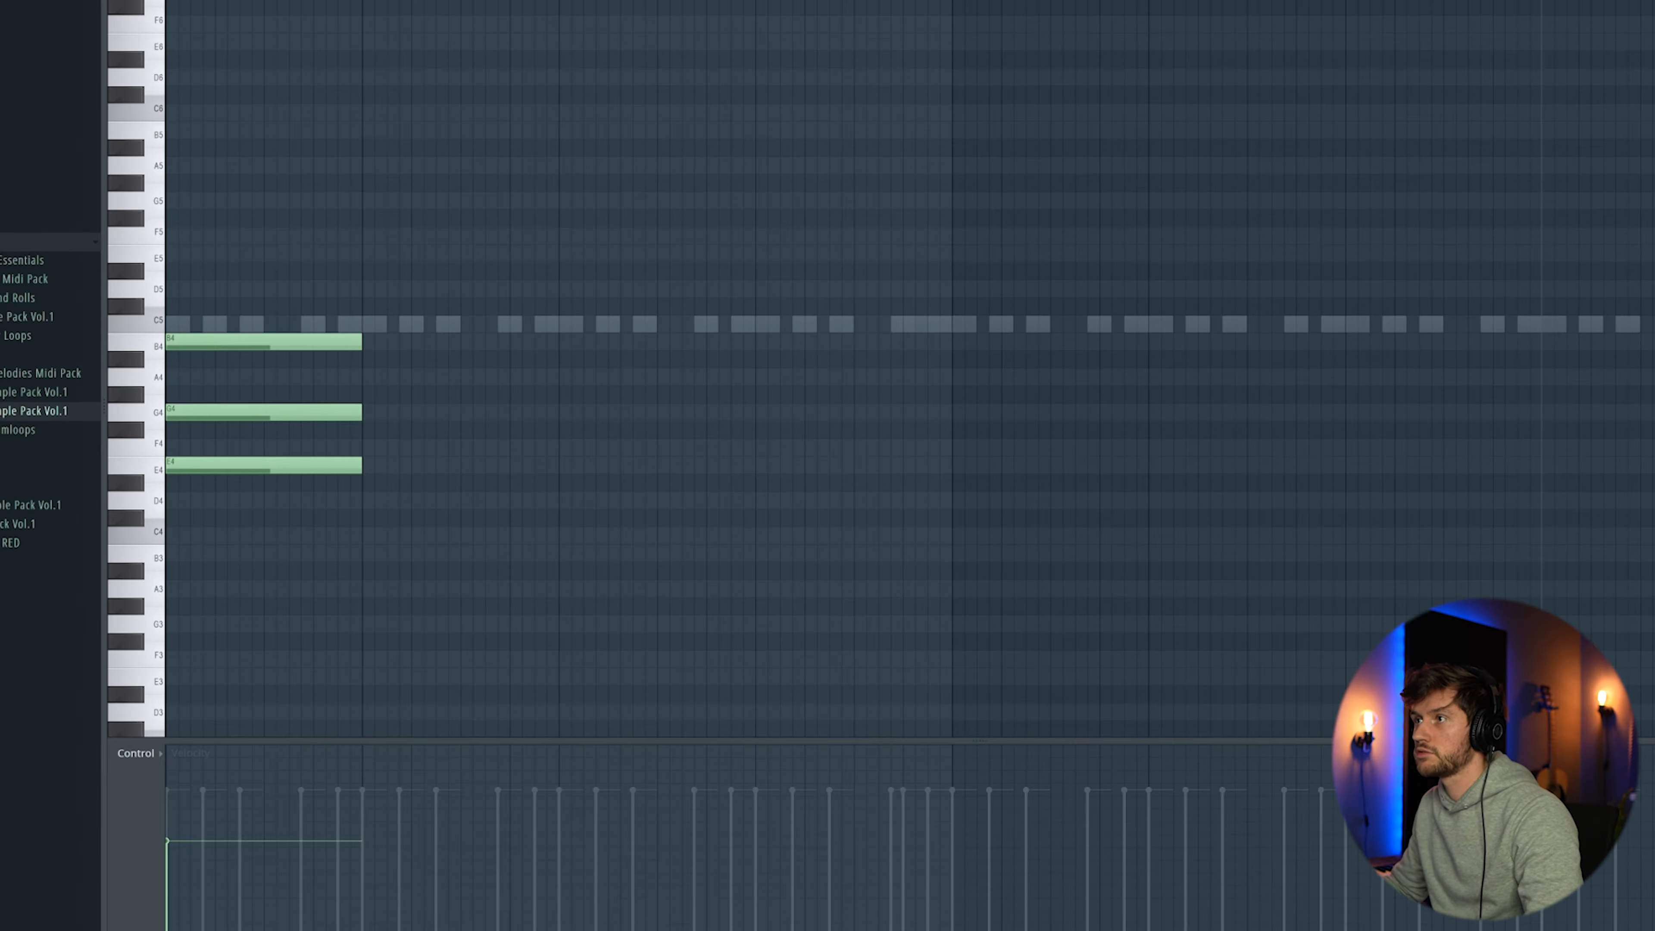
{"action": "key", "text": "space"}
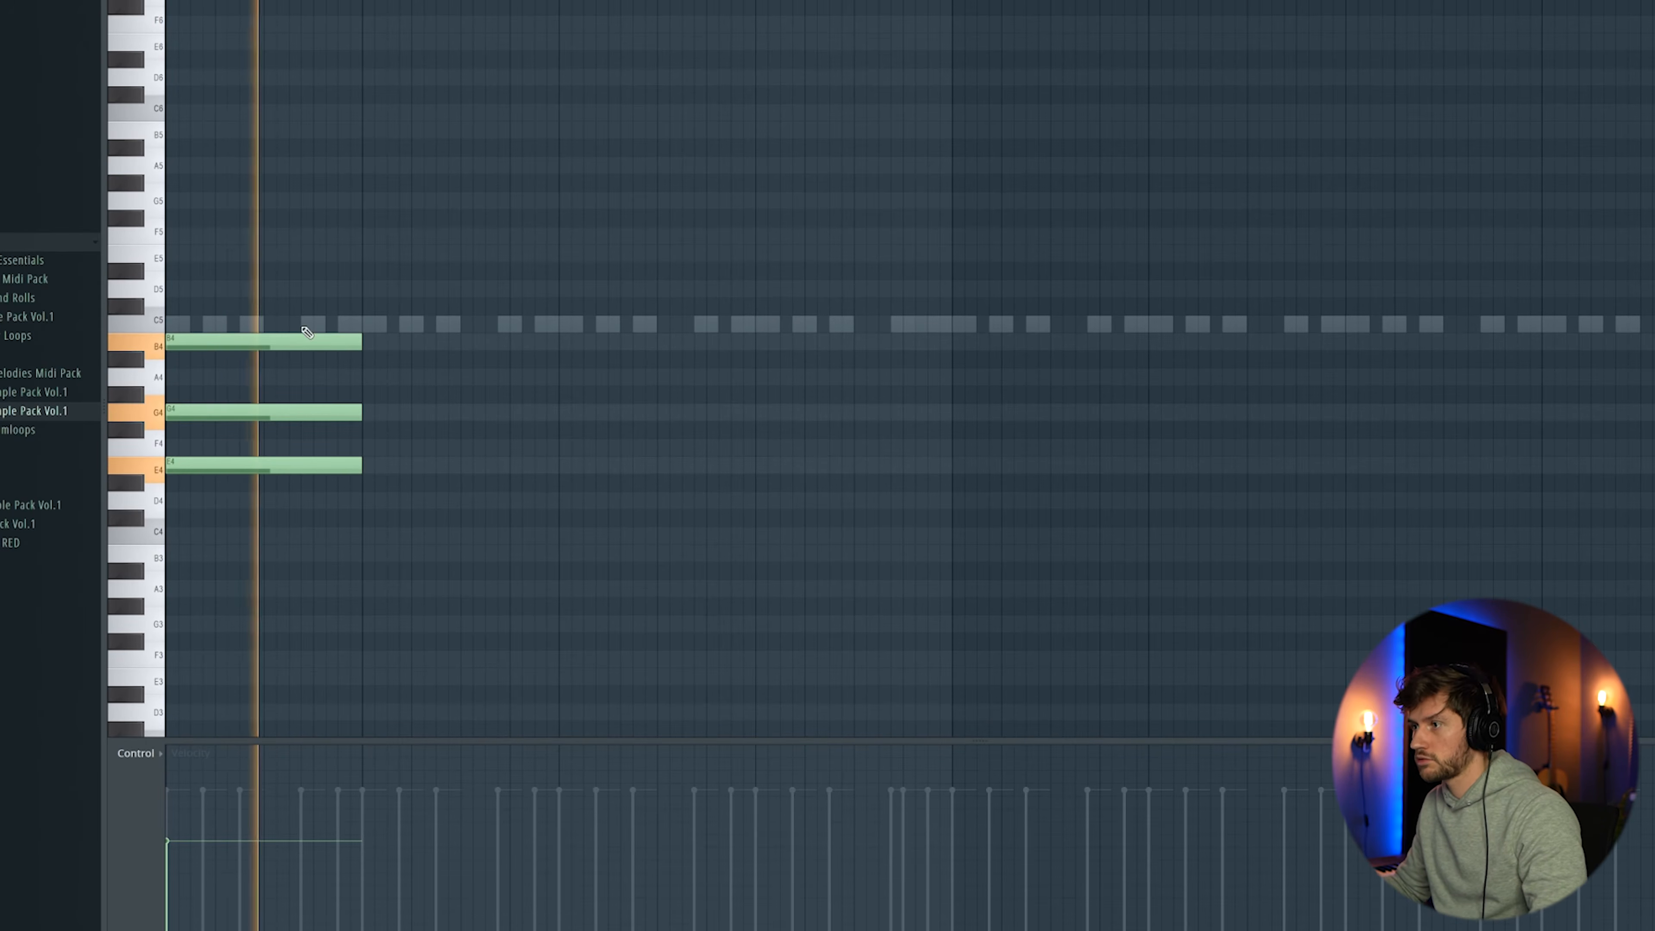
{"action": "left_click_drag", "start_coordinate": [304, 281], "coordinate": [331, 463]}
{"action": "key", "text": "space"}
{"action": "left_click_drag", "start_coordinate": [361, 340], "coordinate": [554, 332]}
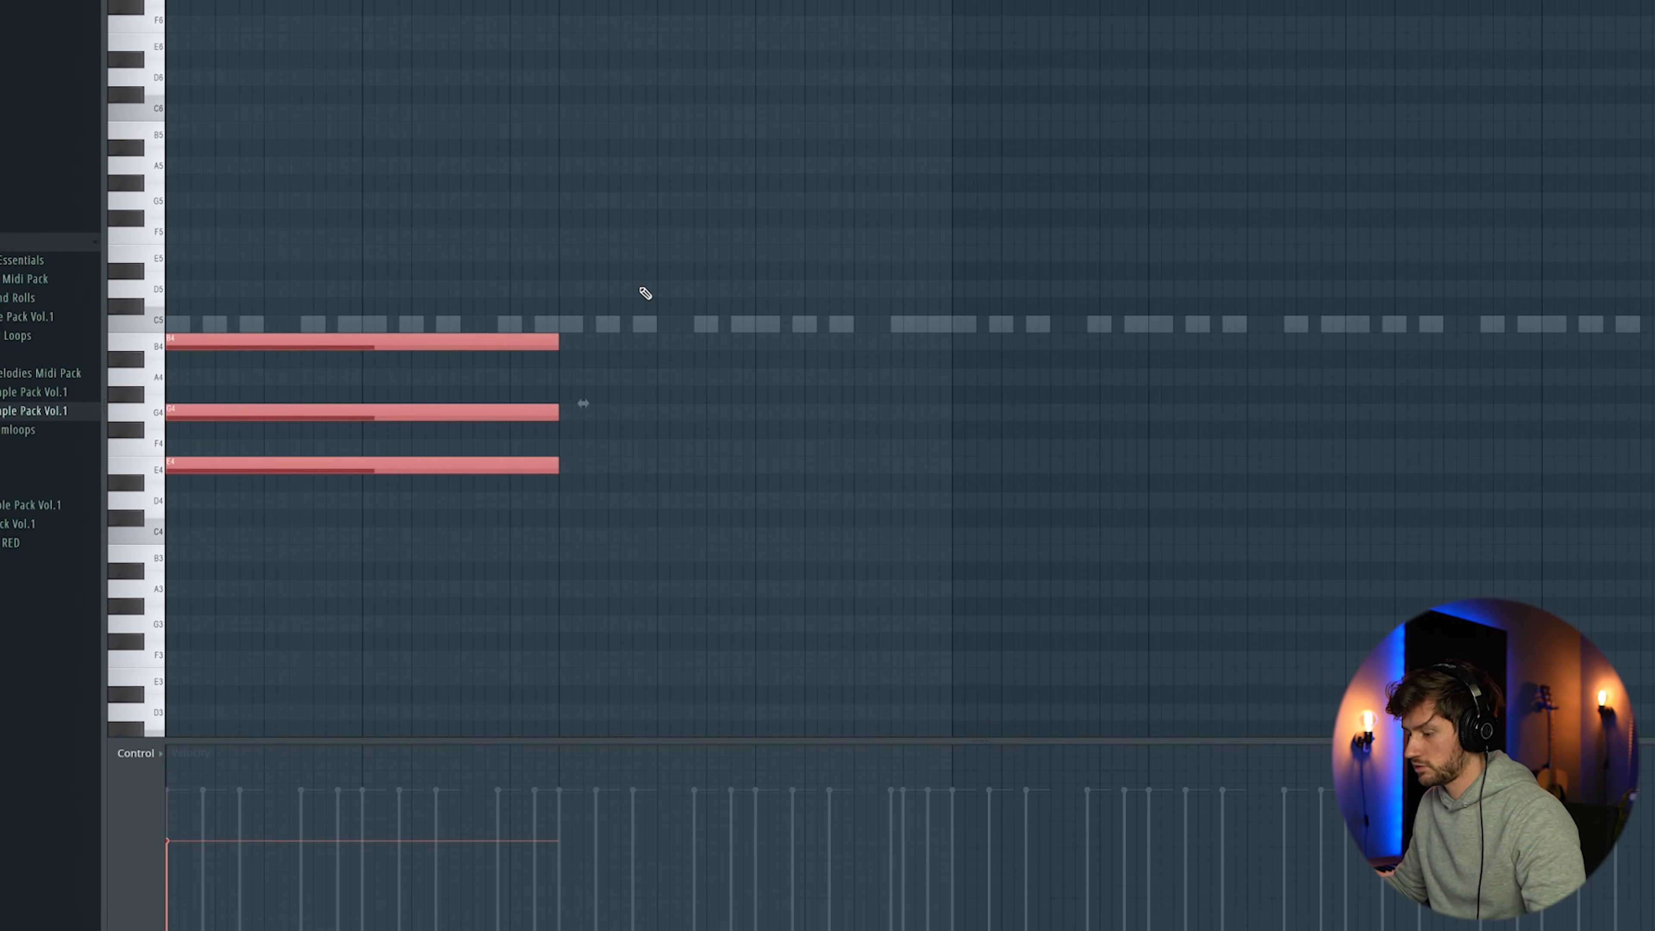
Step: Build a one-bar chord of G4, B4, D5 and F#5 in bar 3 and play the progression
{"action": "key", "text": "ctrl+v"}
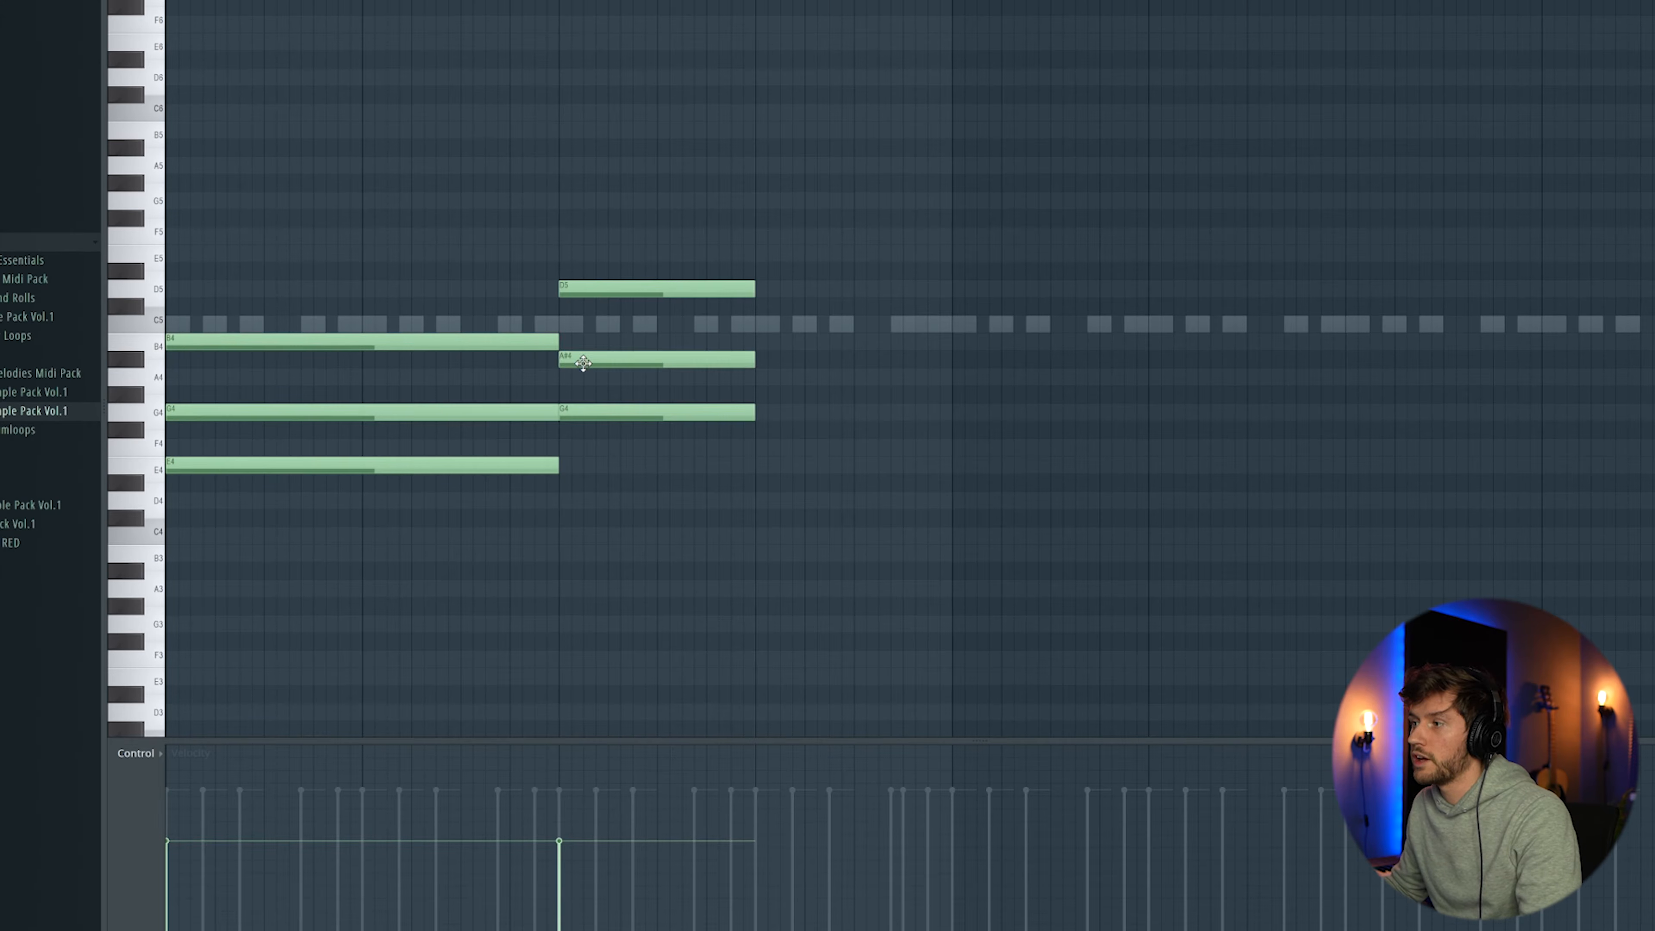
{"action": "left_click_drag", "start_coordinate": [583, 364], "coordinate": [583, 345]}
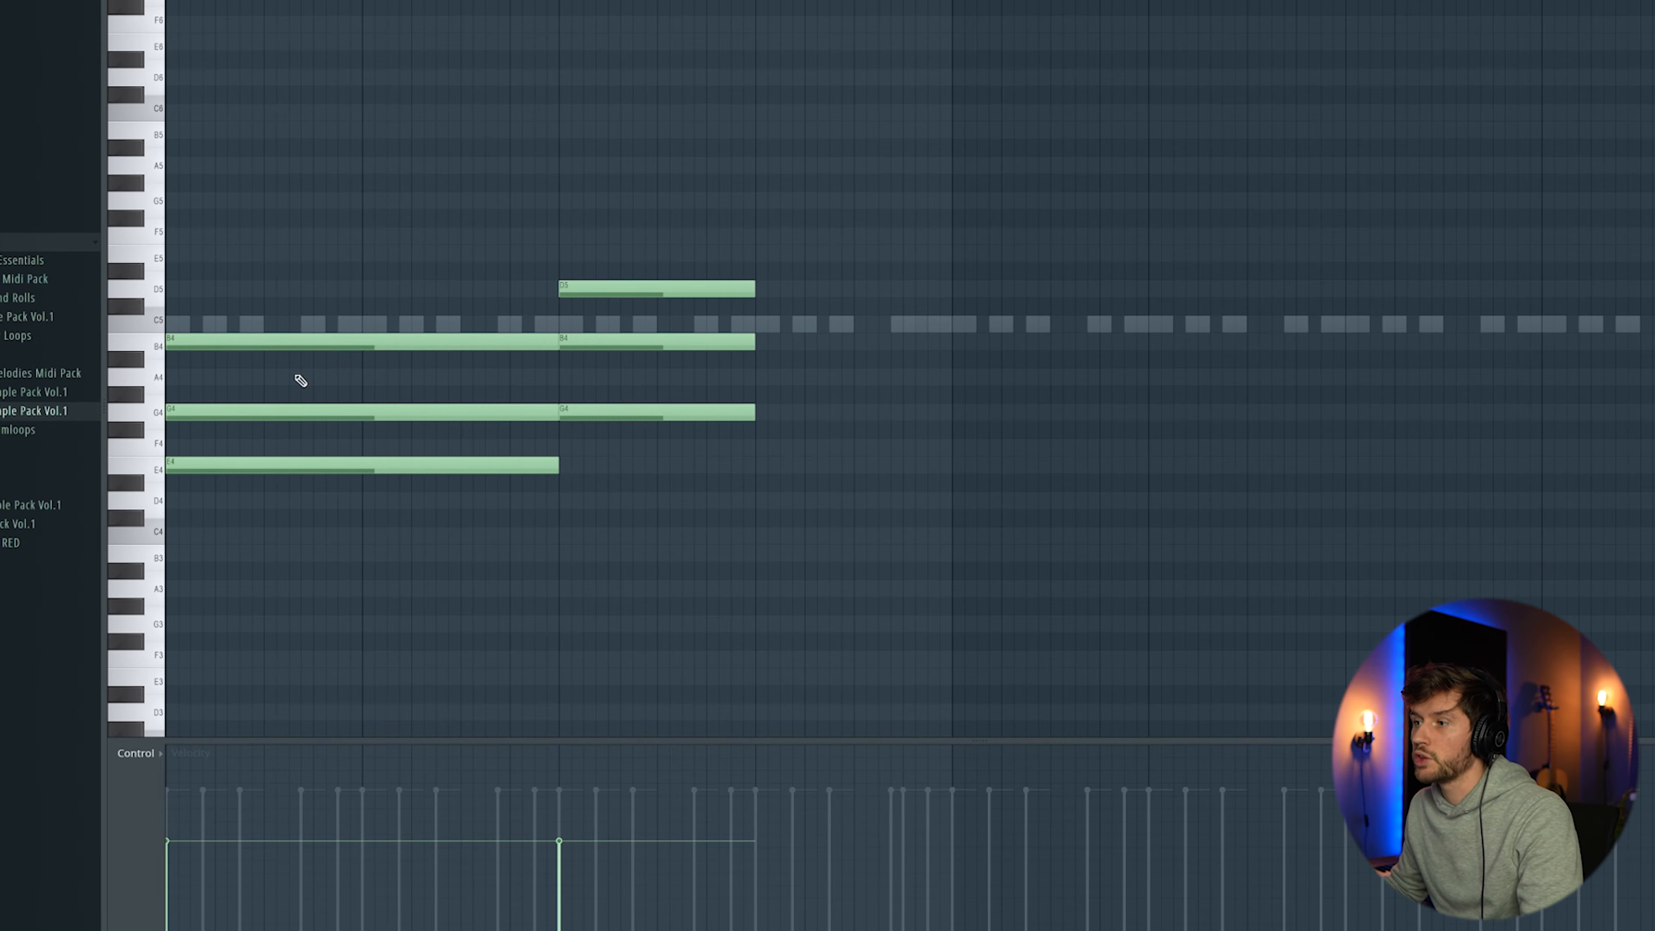
{"action": "left_click", "coordinate": [572, 219]}
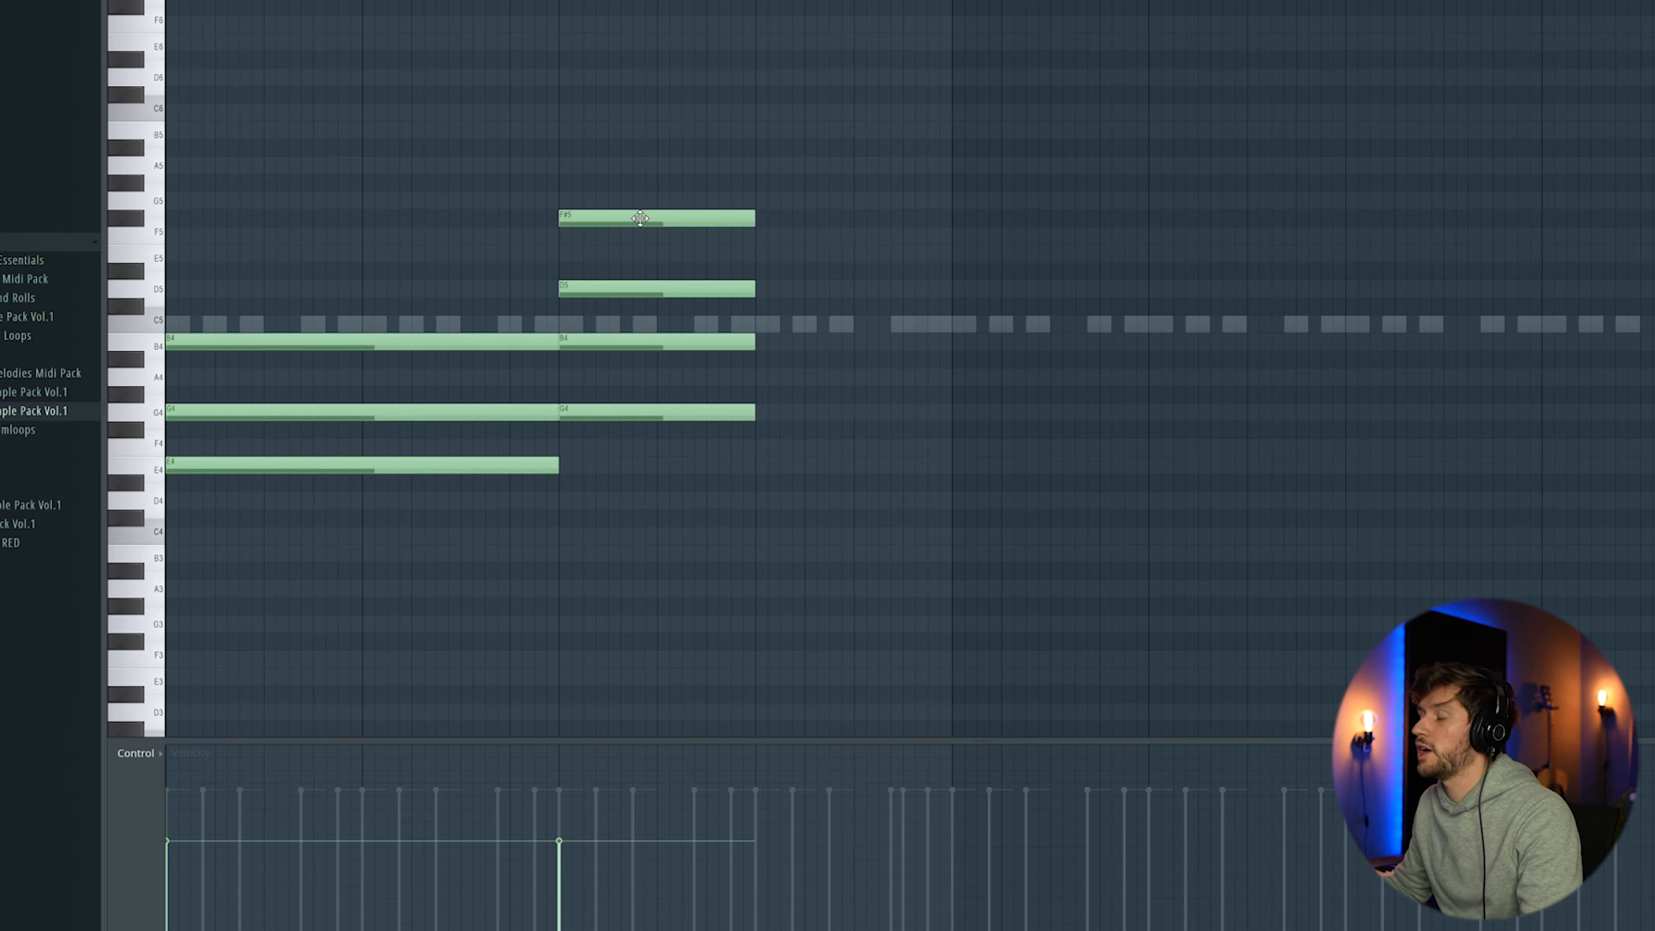
{"action": "key", "text": "space"}
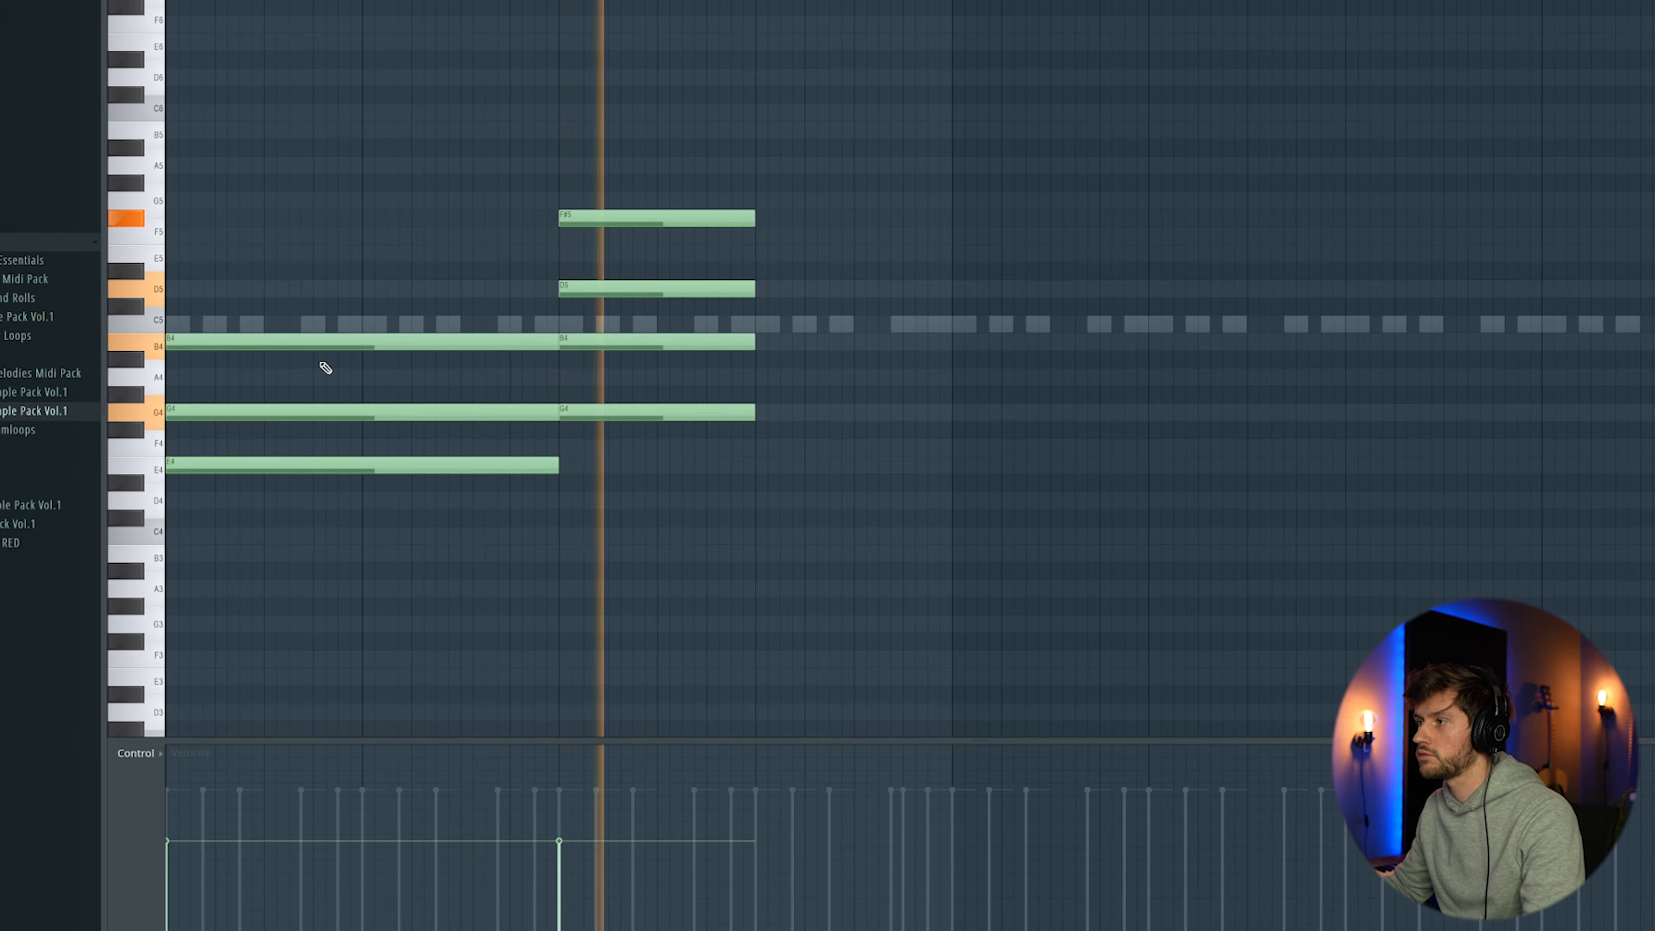
{"action": "key", "text": "space"}
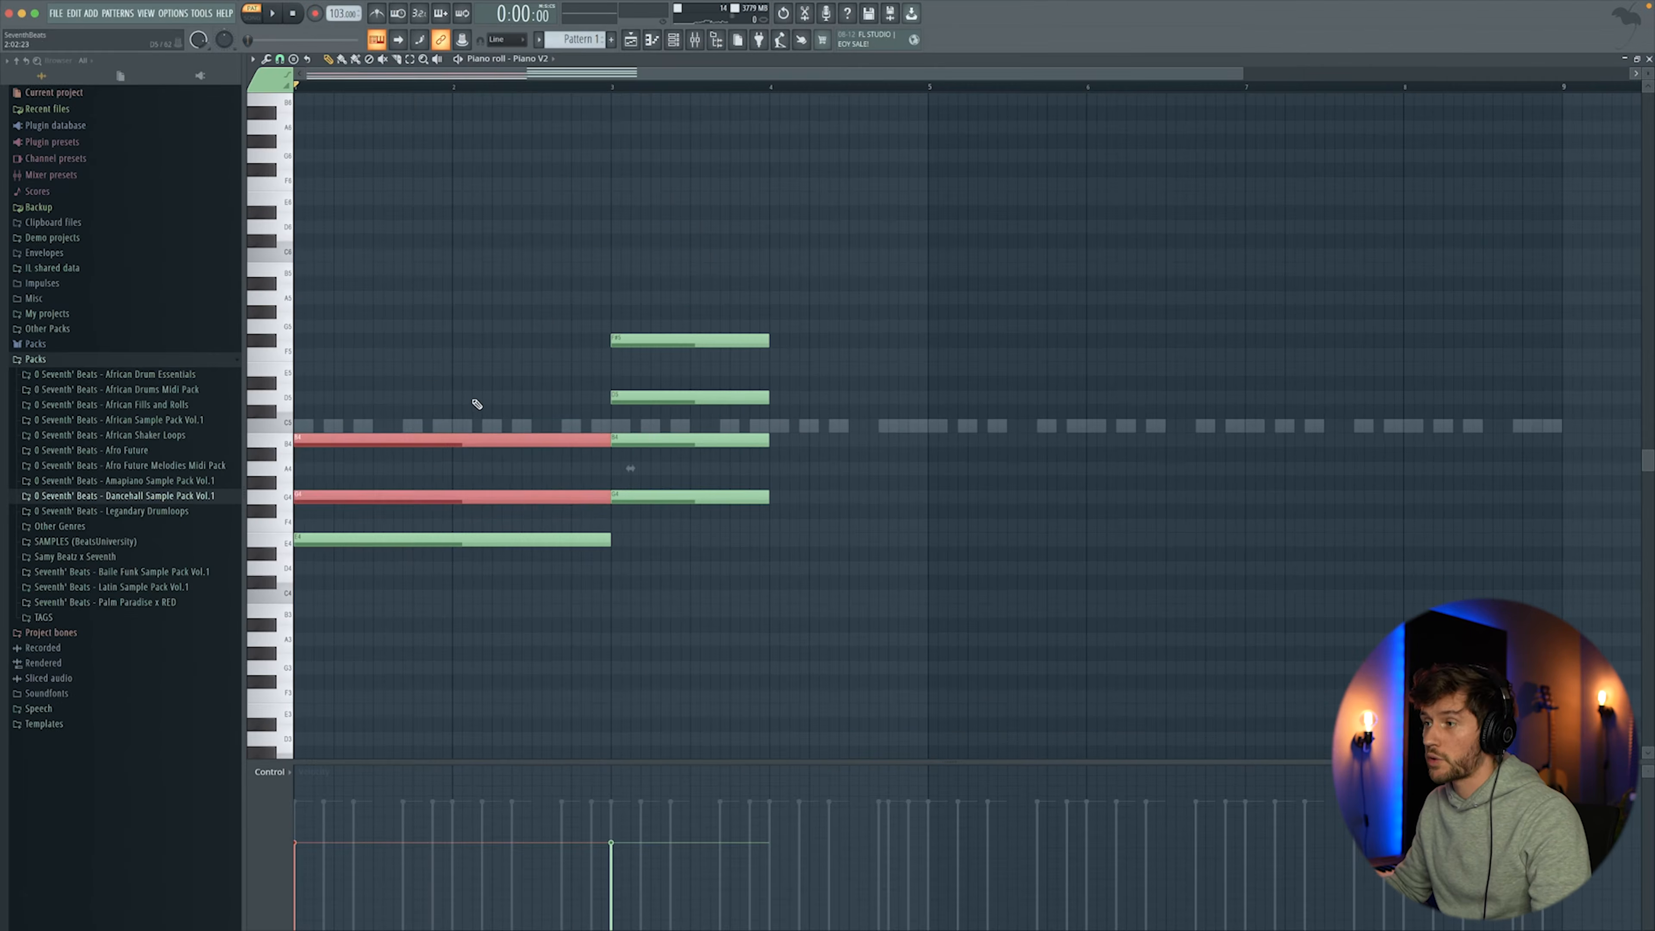
Step: Copy the opening E4, G4, B4 chord to bar 4 and shorten the copy to one bar
{"action": "left_click_drag", "start_coordinate": [473, 399], "coordinate": [496, 581]}
{"action": "key", "text": "super+c"}
{"action": "key", "text": "super+v"}
{"action": "key", "text": "shift+Right"}
{"action": "left_click_drag", "start_coordinate": [425, 445], "coordinate": [897, 454]}
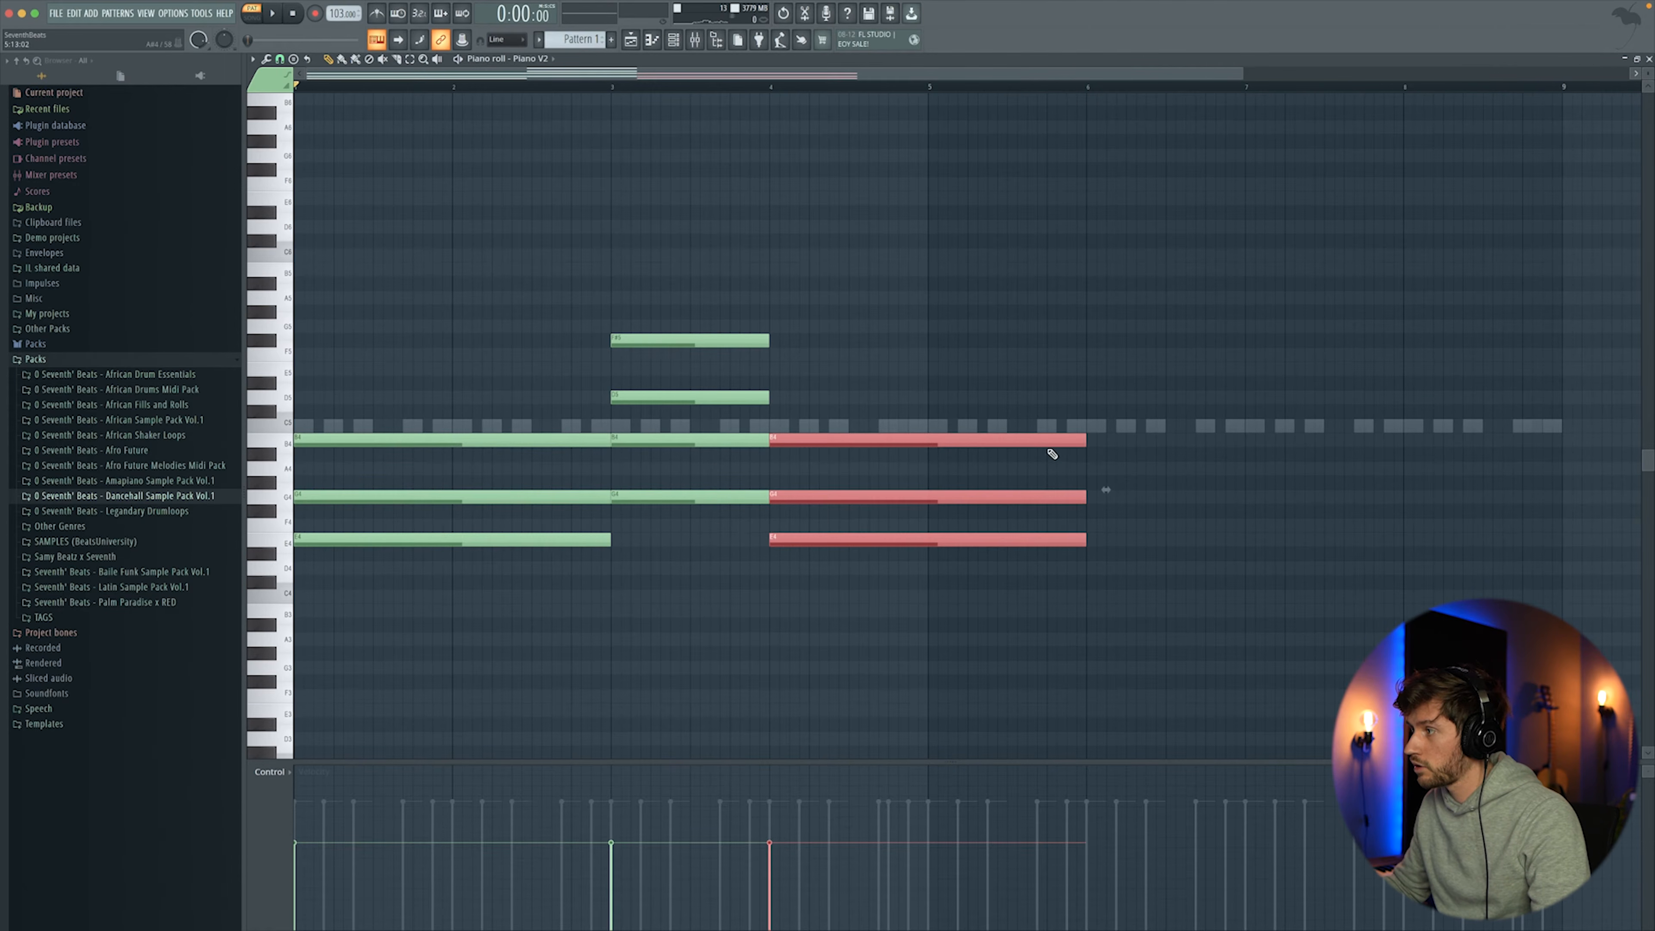
{"action": "left_click_drag", "start_coordinate": [1085, 442], "coordinate": [961, 431]}
{"action": "left_click", "coordinate": [961, 431]}
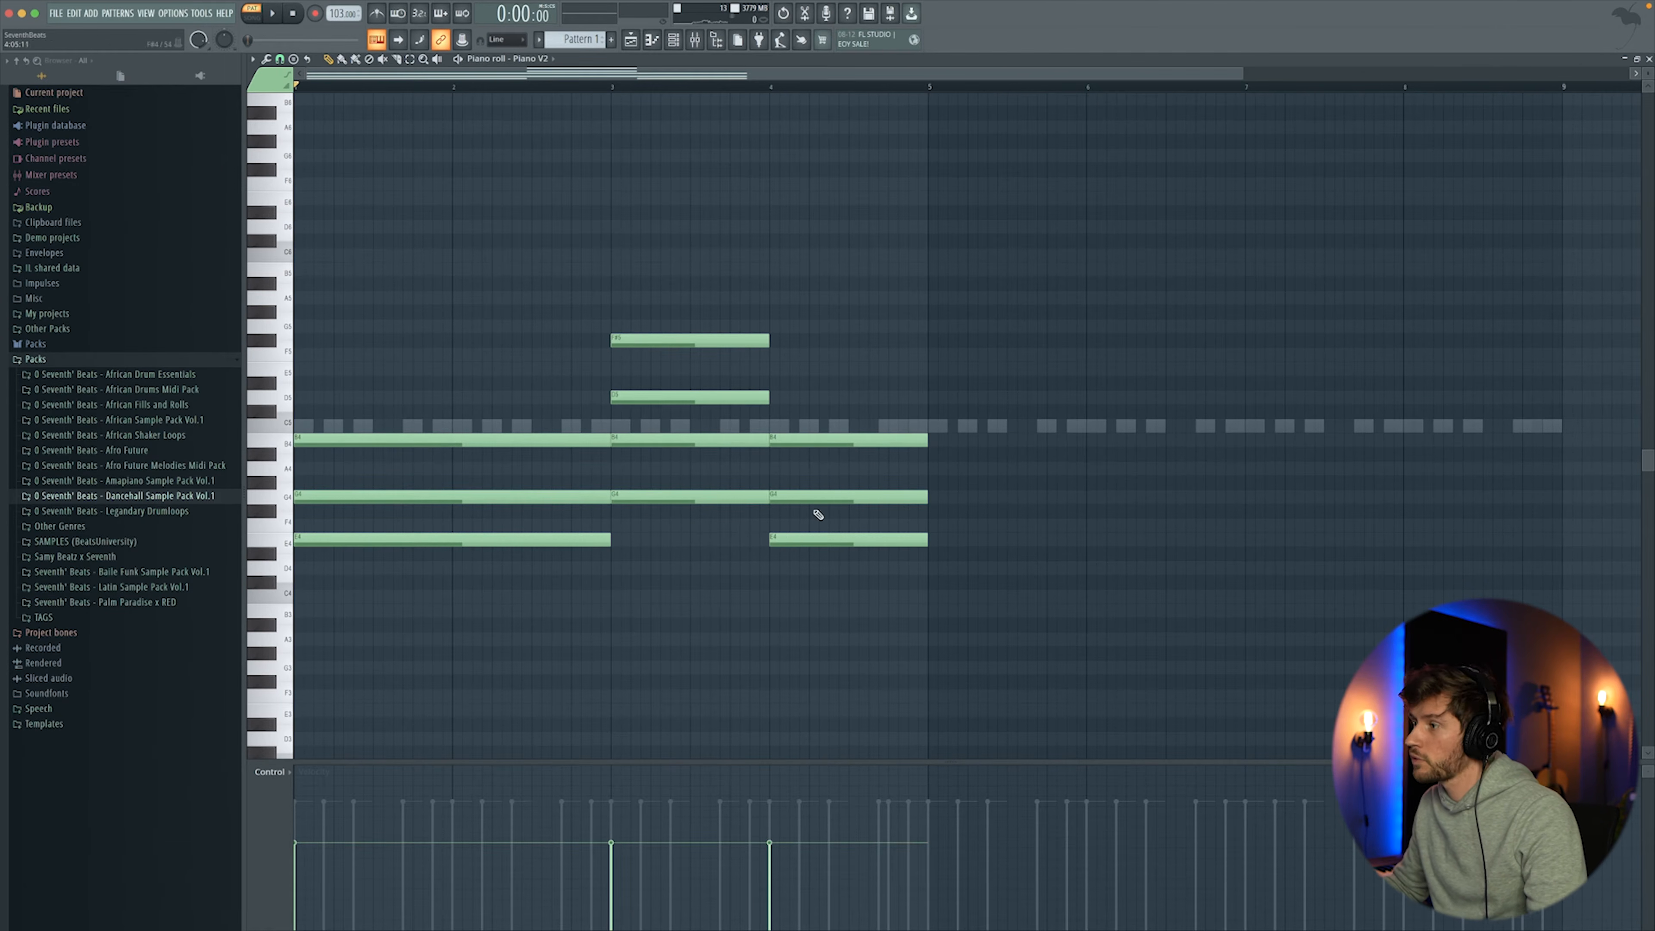
Step: Lower the bottom note of the bar 4 chord to D4 and play the progression
{"action": "left_click_drag", "start_coordinate": [797, 552], "coordinate": [799, 572]}
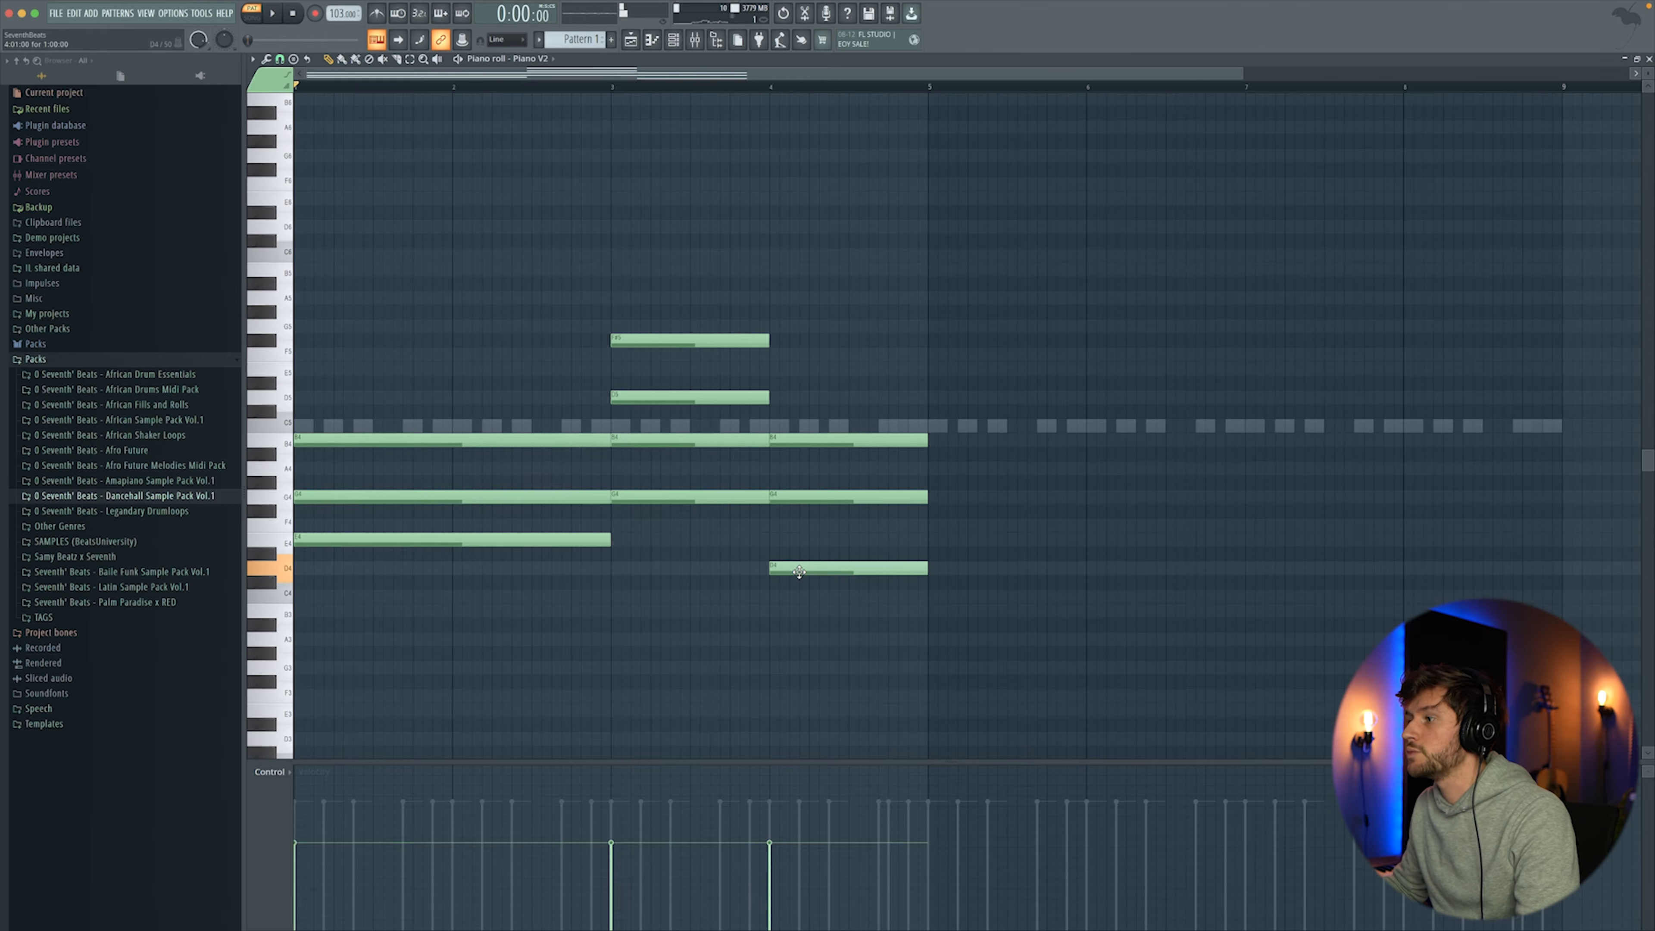
{"action": "key", "text": "space"}
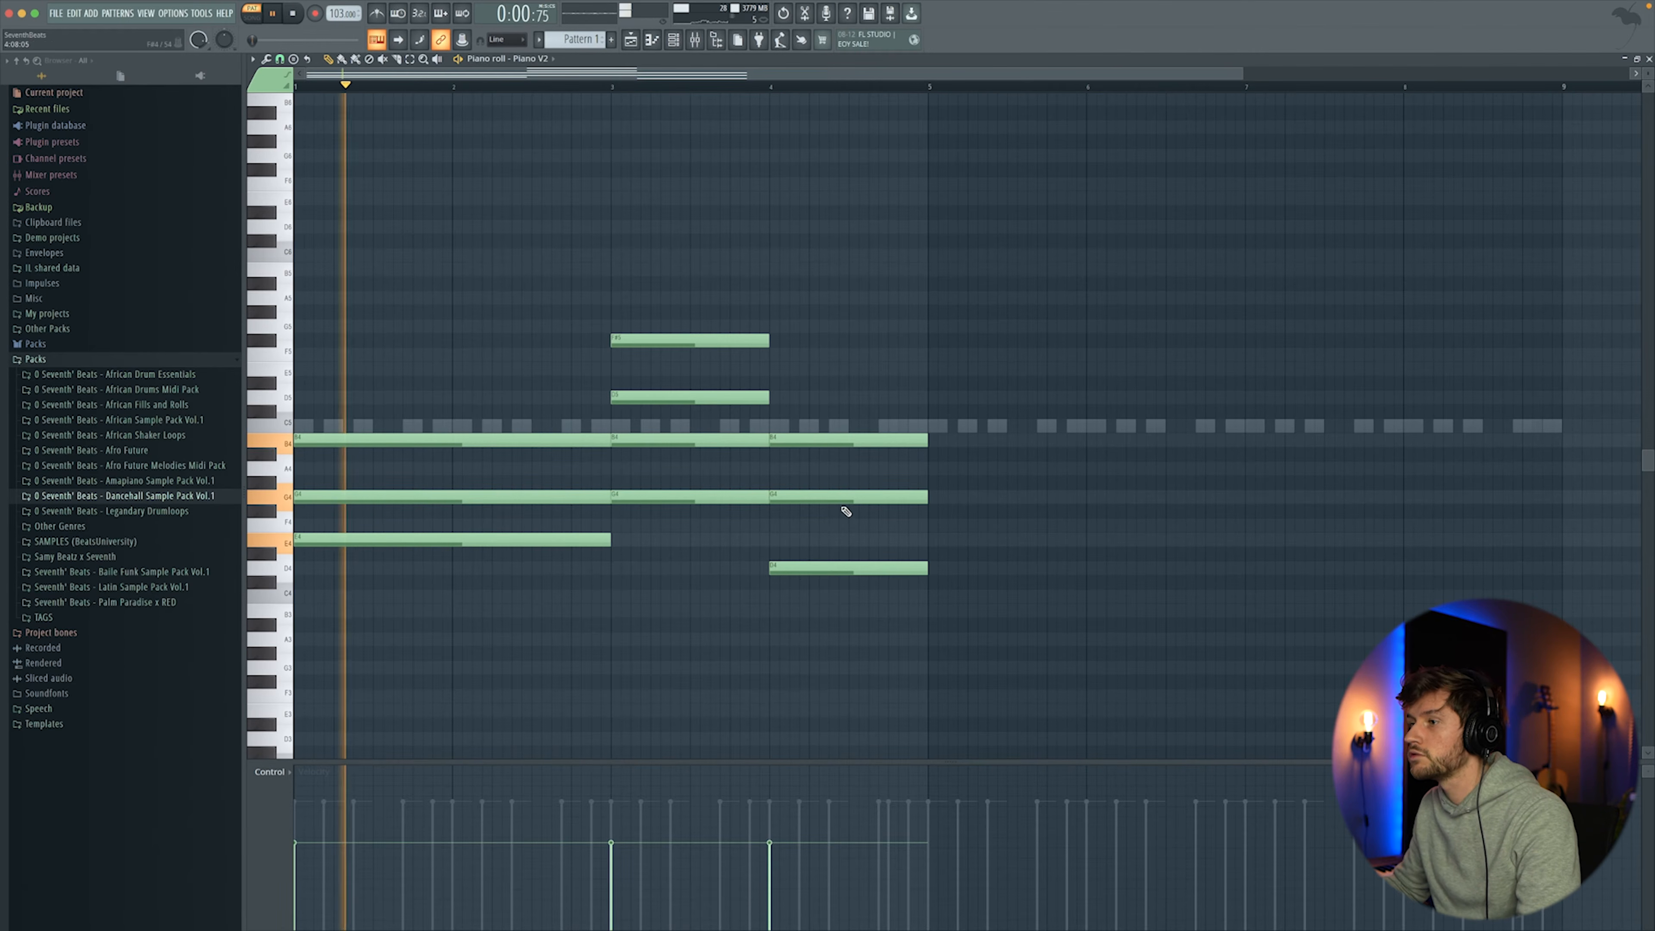
{"action": "key", "text": "space"}
Step: Add an A4 note and an E3 bass note to the opening chord, each two bars long
{"action": "left_click_drag", "start_coordinate": [321, 461], "coordinate": [271, 468]}
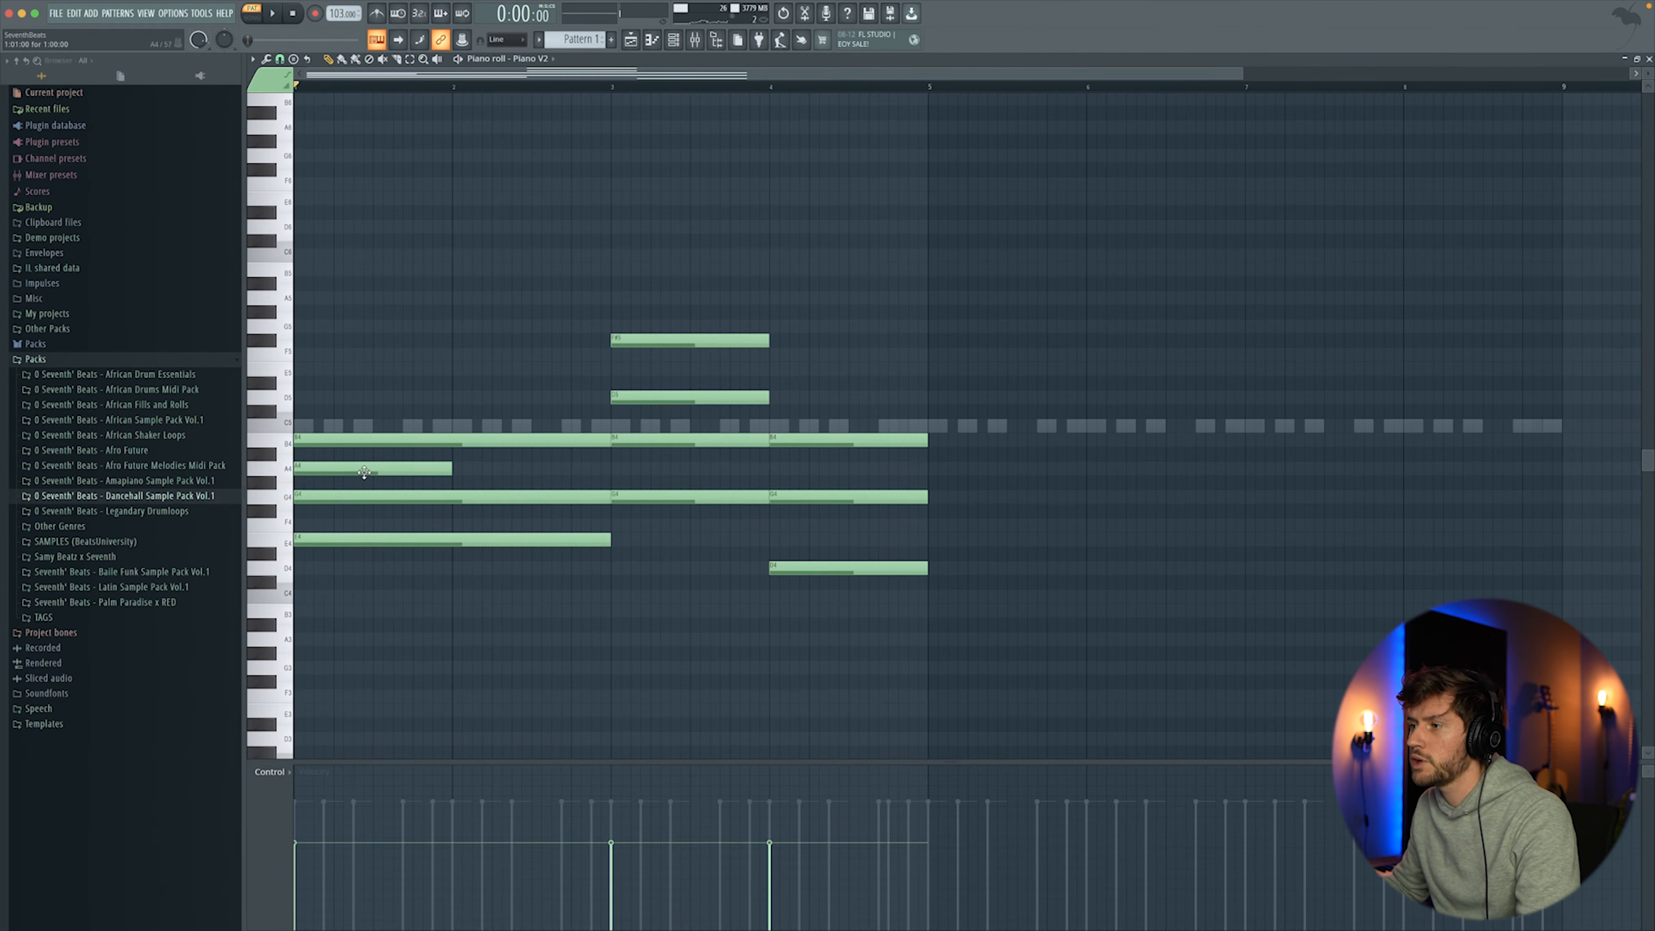
{"action": "key", "text": "space"}
{"action": "left_click_drag", "start_coordinate": [449, 468], "coordinate": [611, 468]}
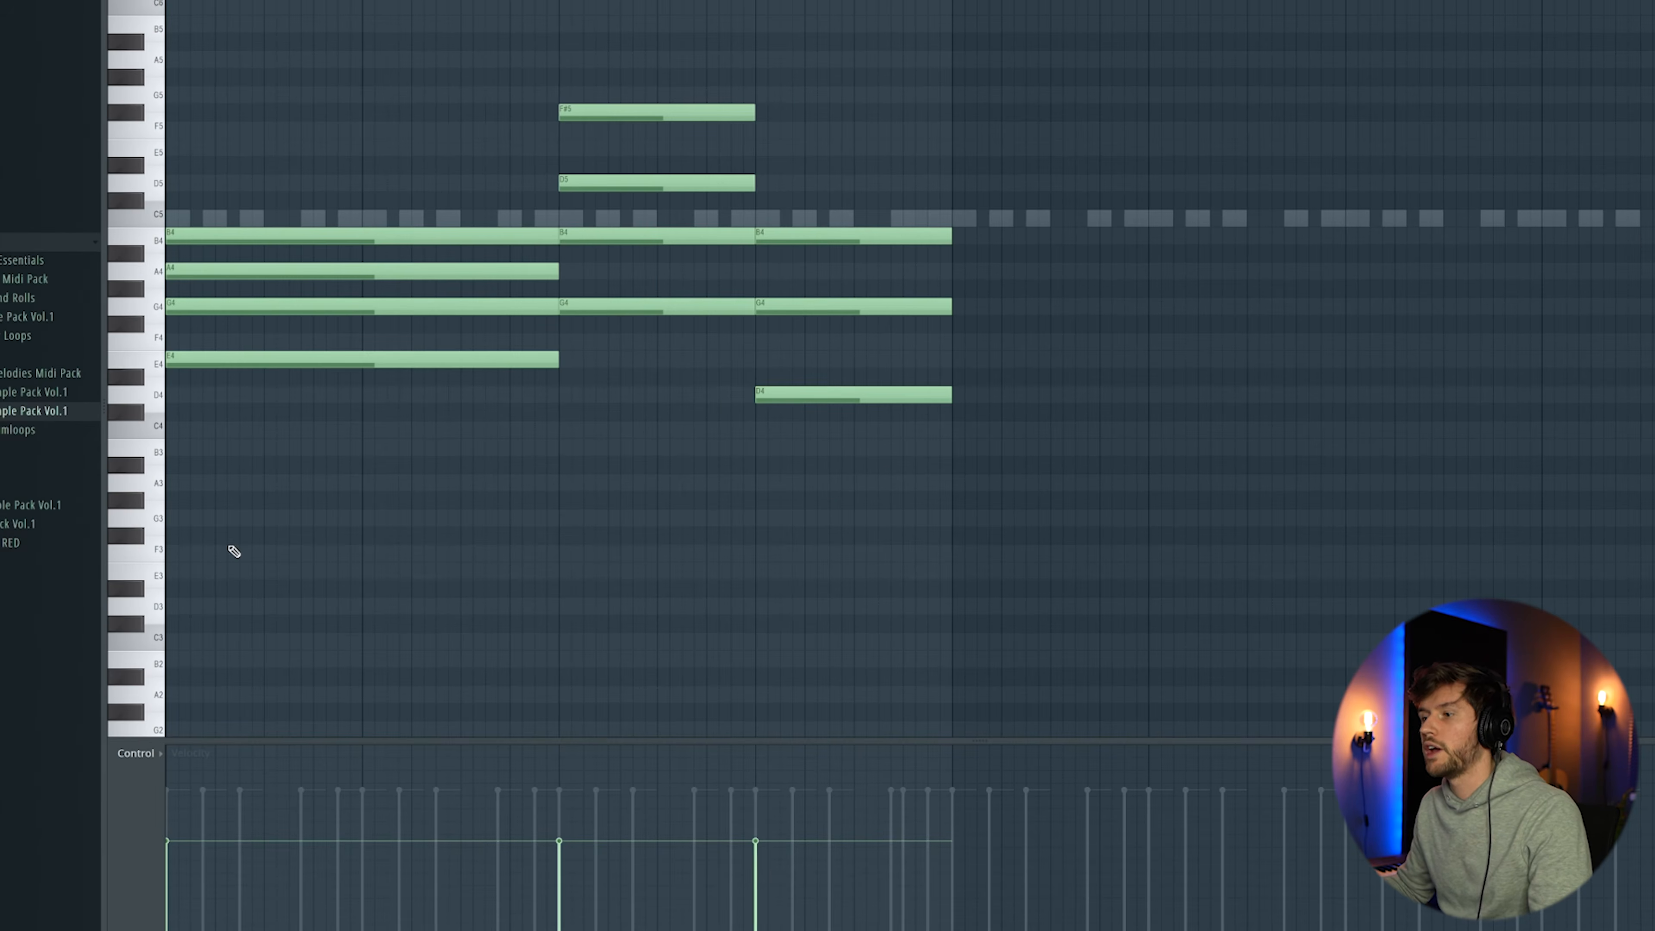
{"action": "left_click_drag", "start_coordinate": [199, 577], "coordinate": [126, 572]}
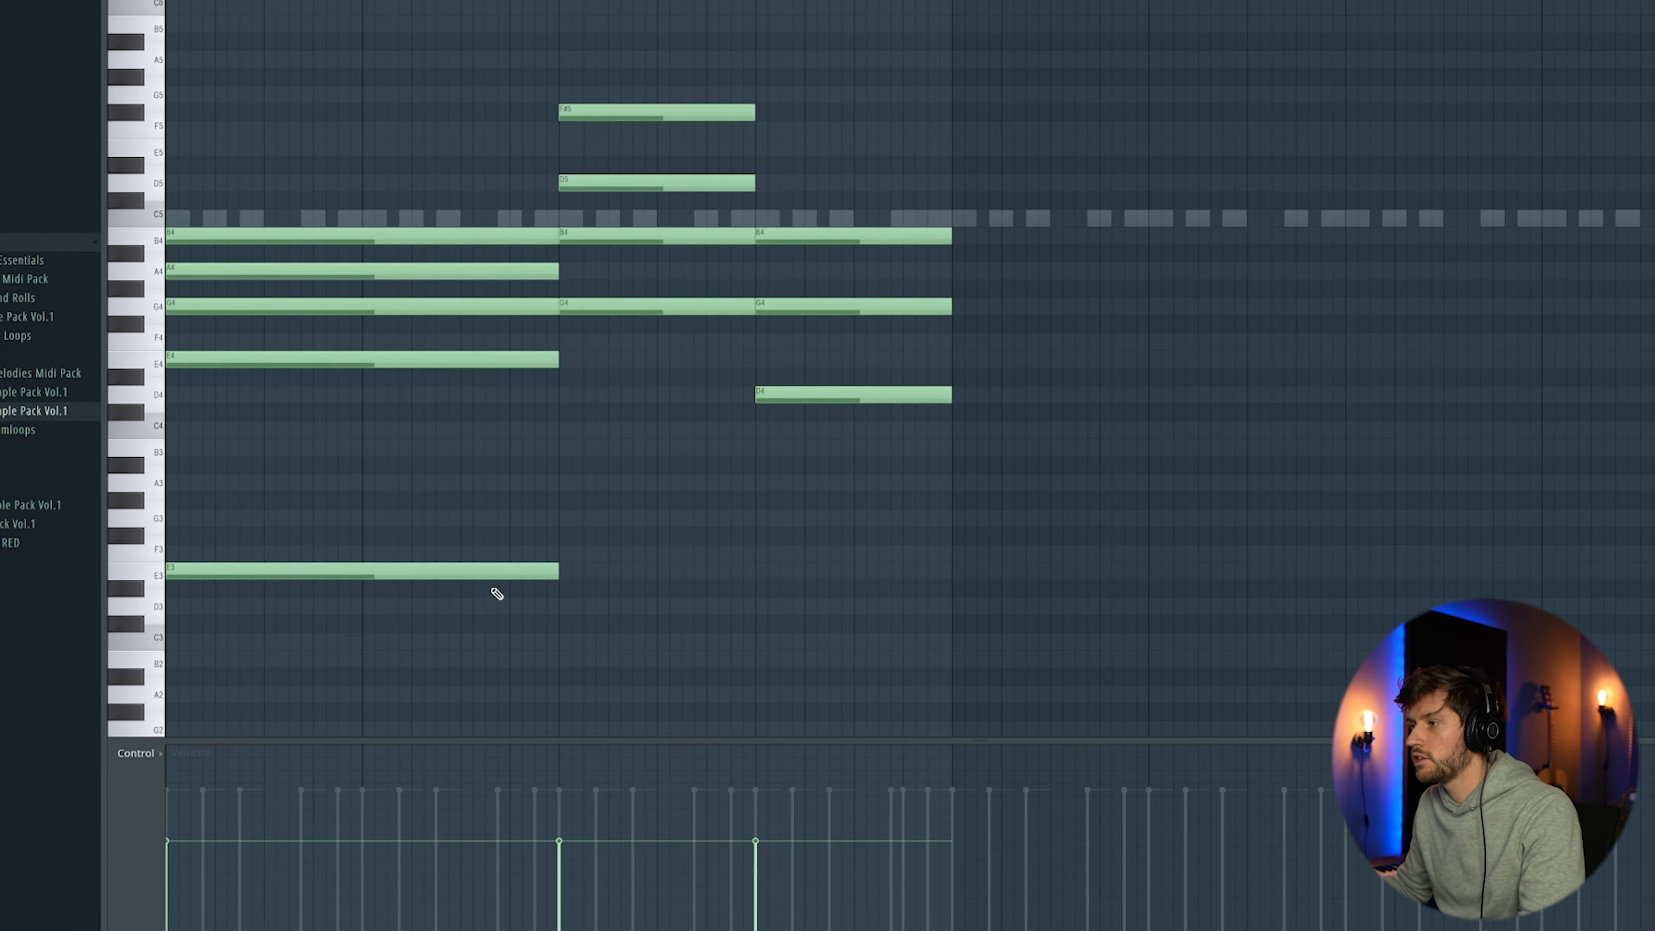
Step: Add one-bar bass notes under the chords, E3 in bar 3 and D3 in bar 4
{"action": "key", "text": "space"}
{"action": "left_click", "coordinate": [562, 573]}
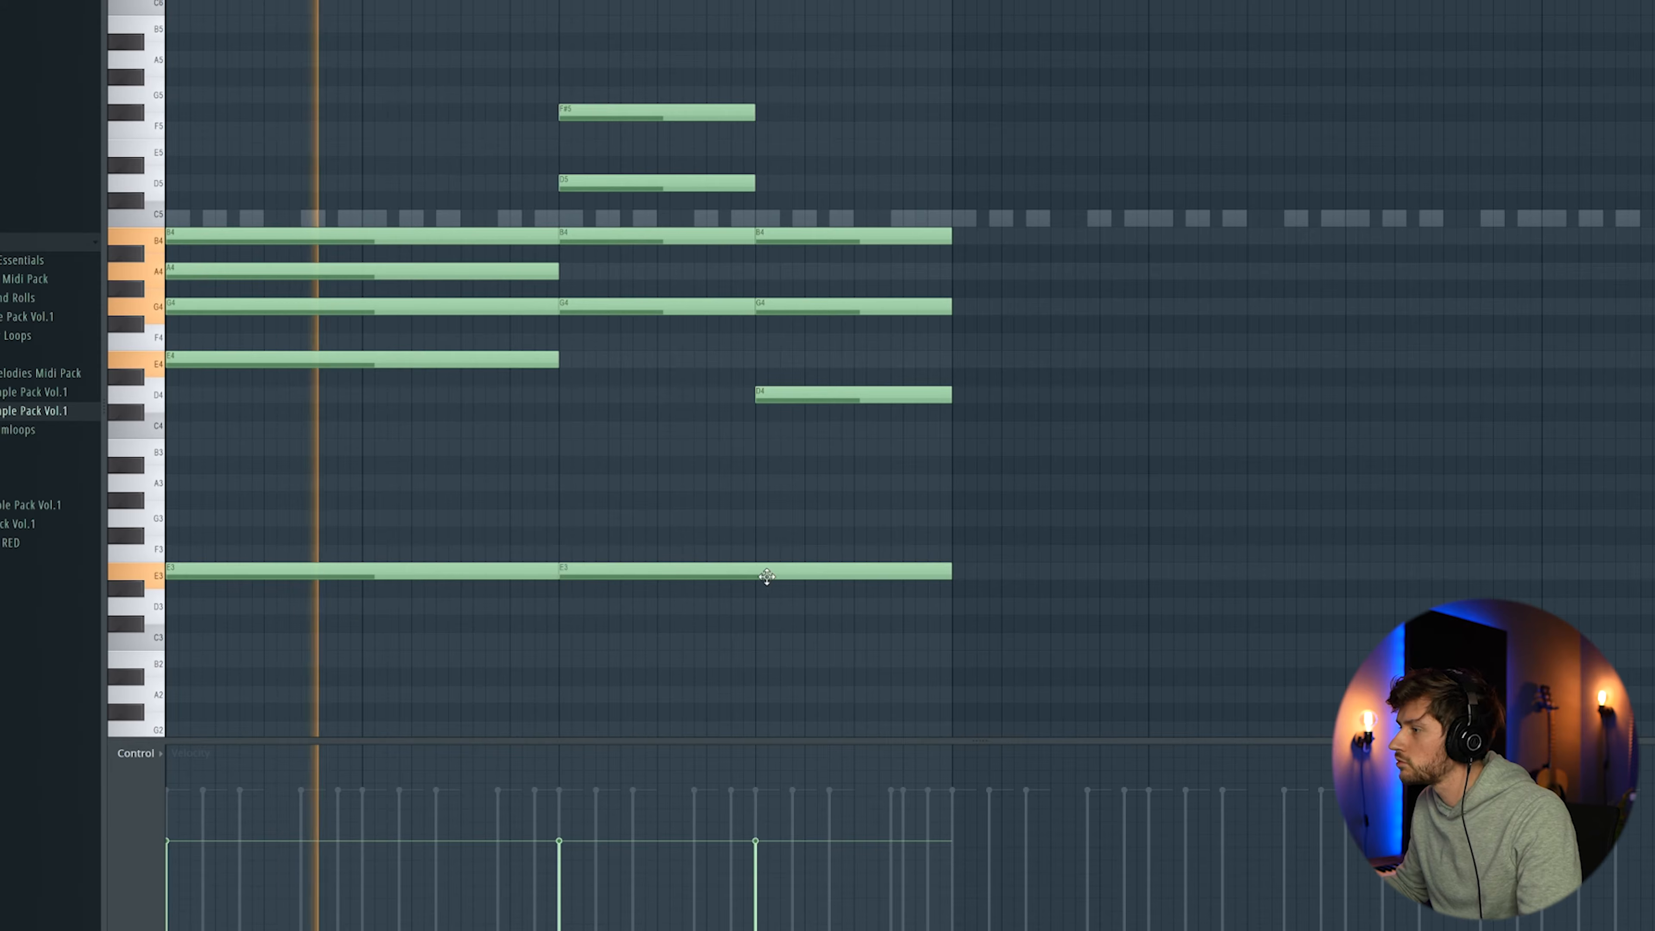
{"action": "left_click_drag", "start_coordinate": [951, 571], "coordinate": [756, 572]}
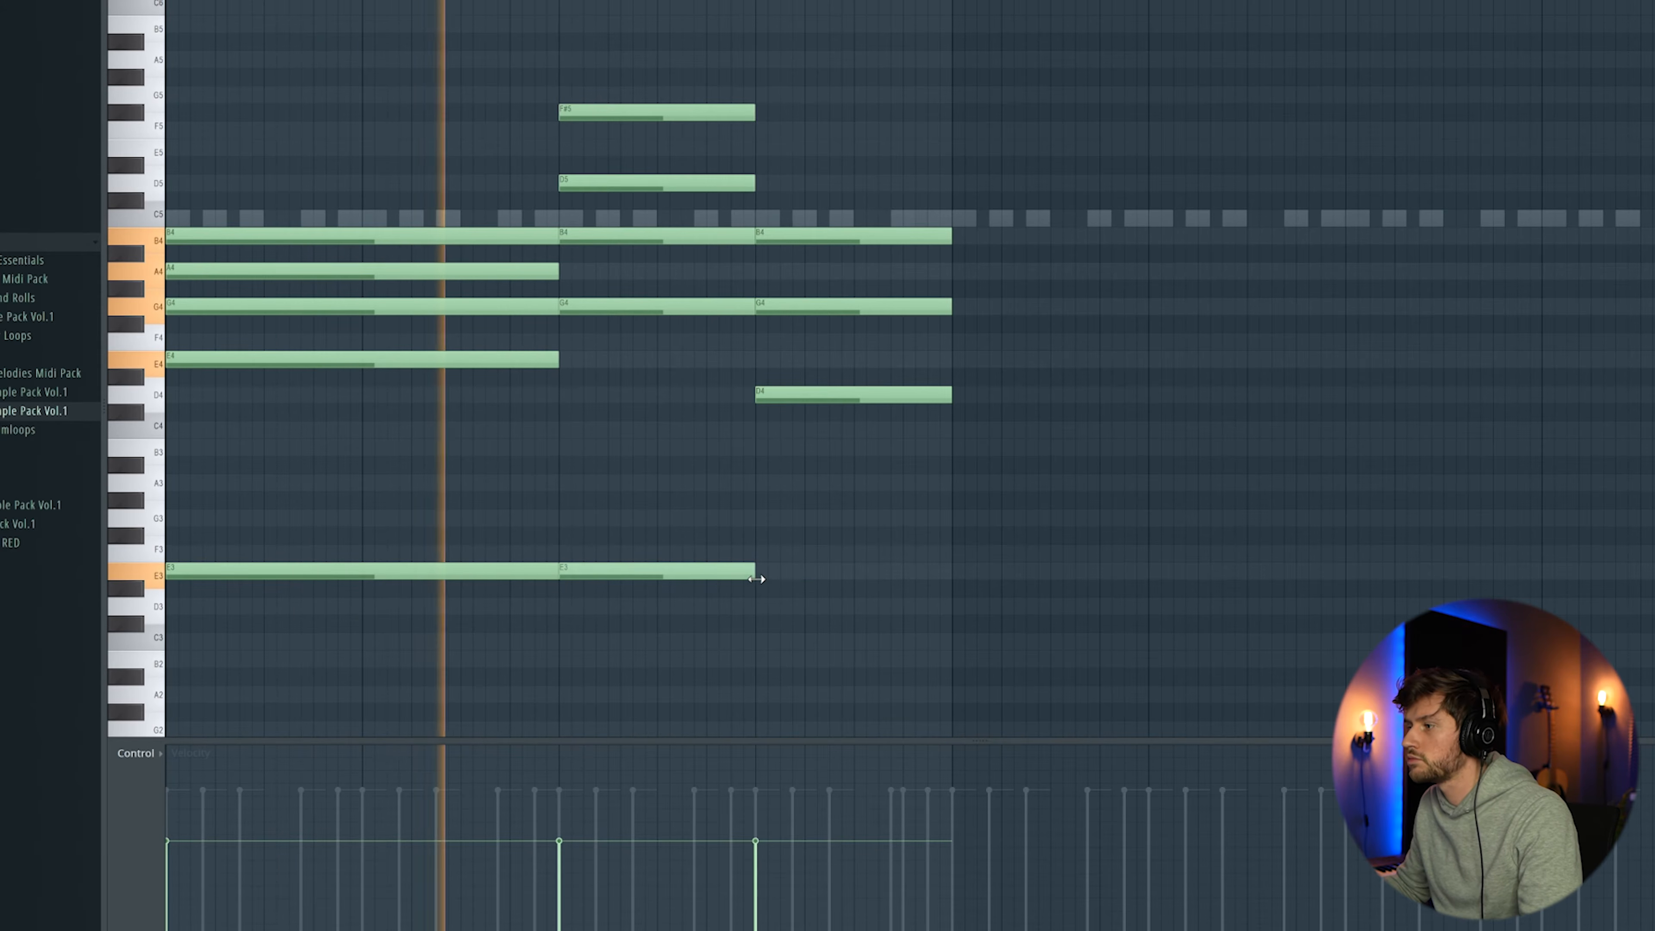
{"action": "left_click", "coordinate": [758, 604]}
{"action": "left_click", "coordinate": [959, 555]}
{"action": "right_click", "coordinate": [1005, 562]}
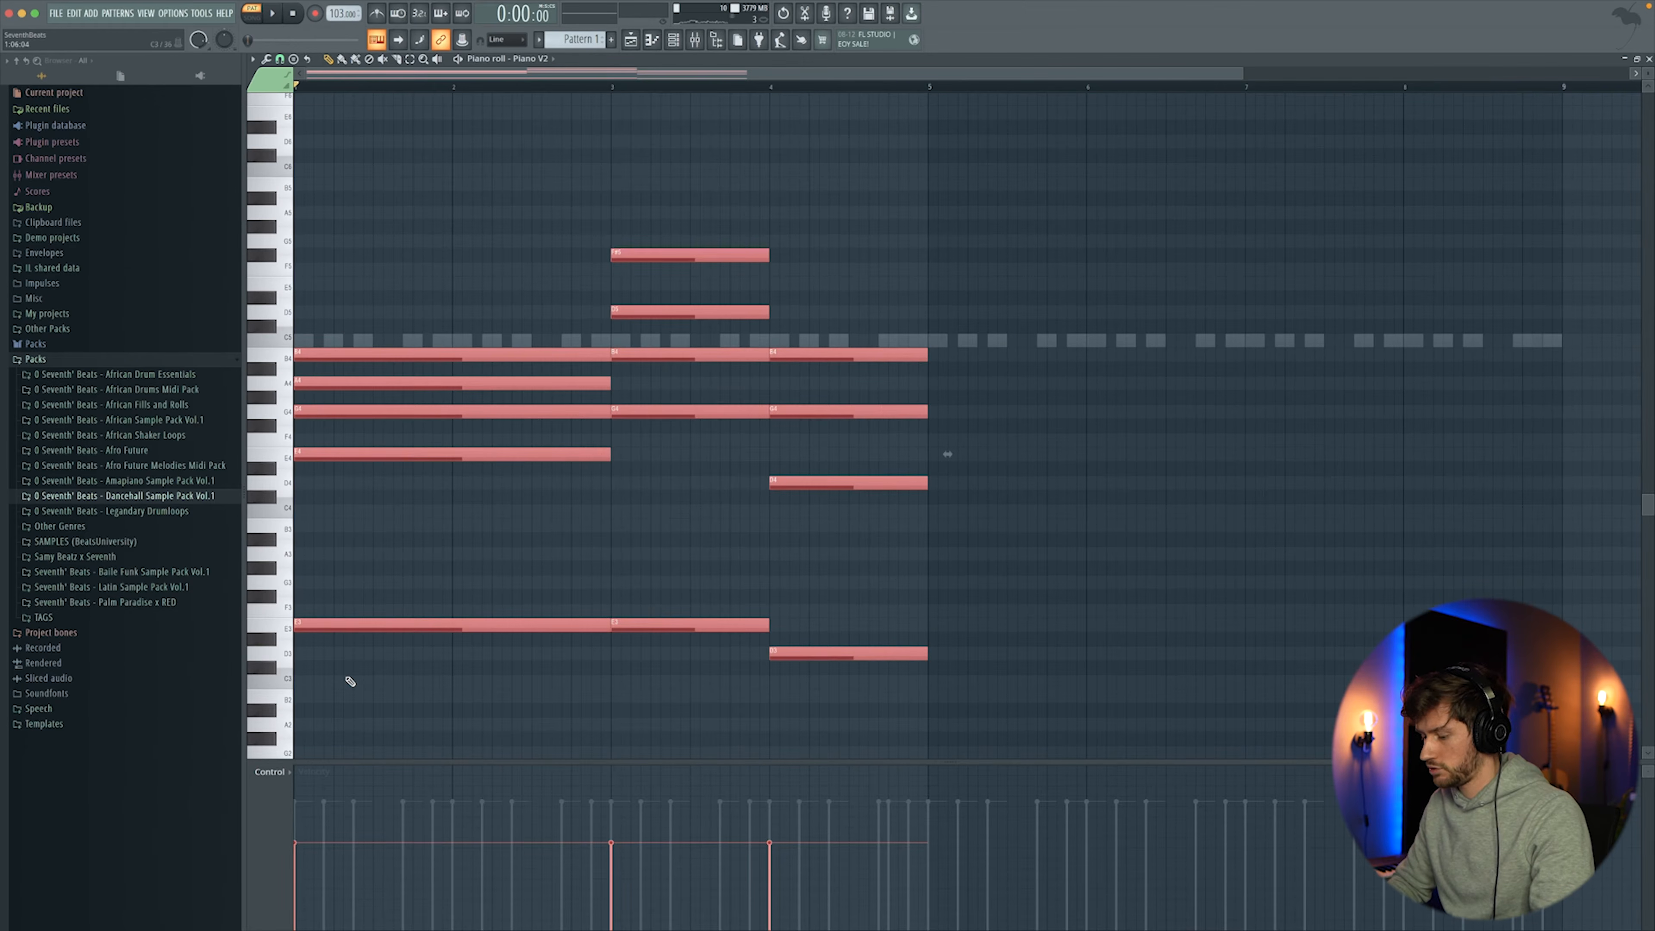
Step: Duplicate the four-bar progression into bars 5 to 8 and lower the copied bass notes to C3 in bar 5 and B2 in bar 7
{"action": "key", "text": "ctrl+b"}
{"action": "key", "text": "ctrl+d"}
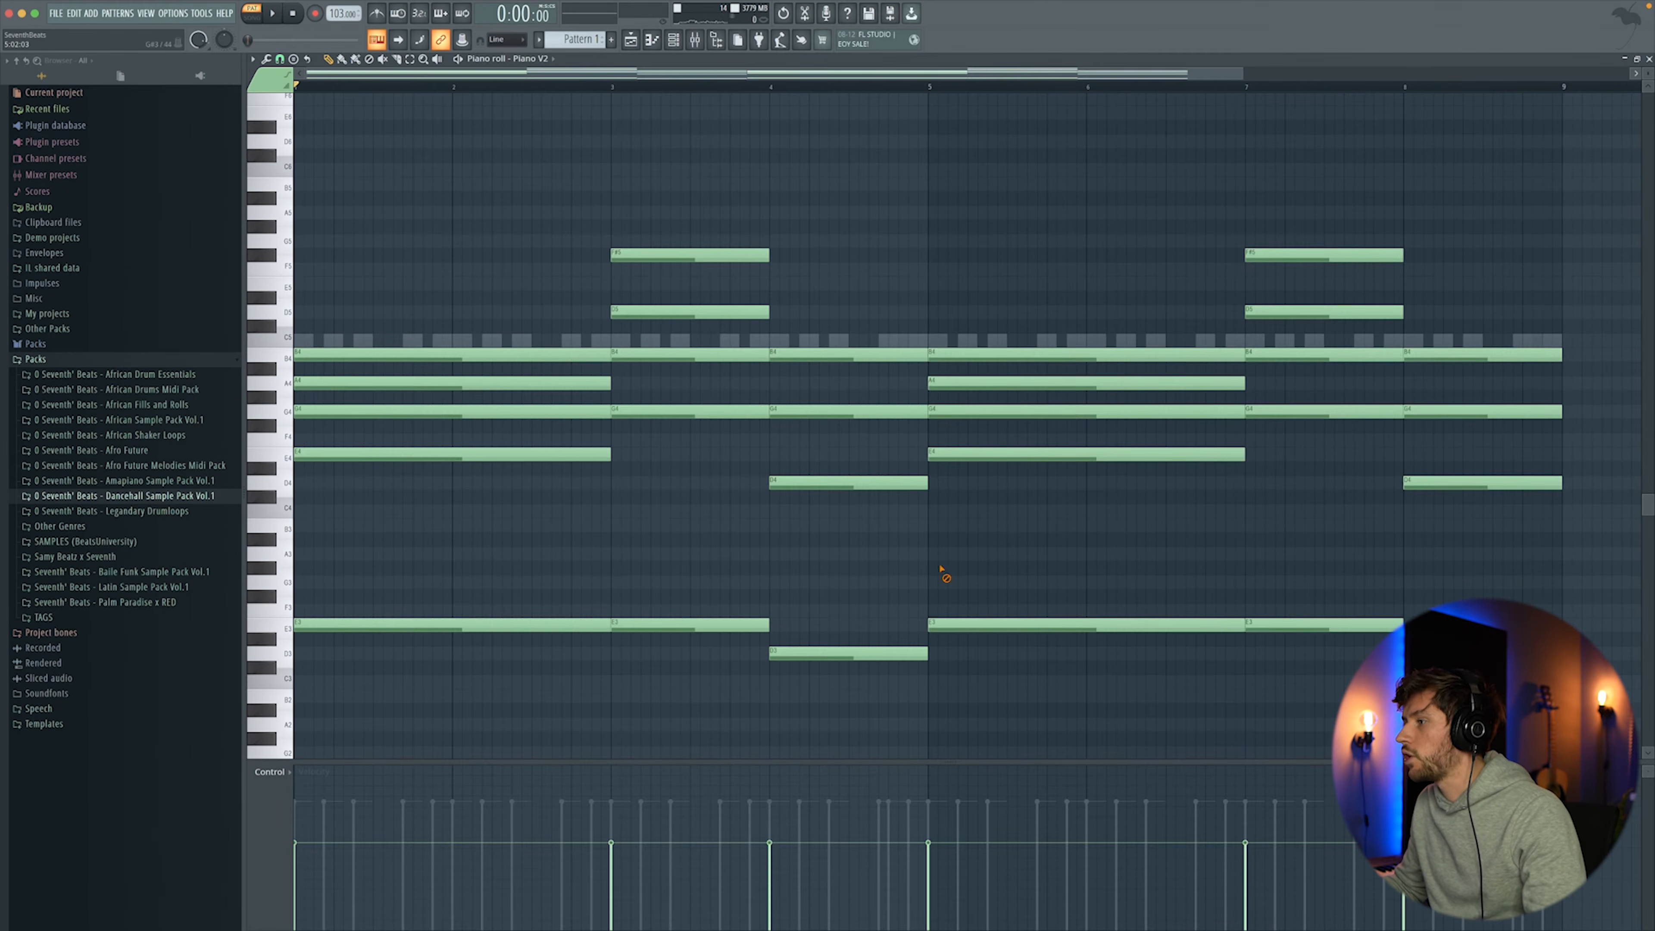
{"action": "scroll", "coordinate": [957, 609], "scroll_direction": "down", "scroll_amount": 2}
{"action": "left_click_drag", "start_coordinate": [964, 582], "coordinate": [971, 638]}
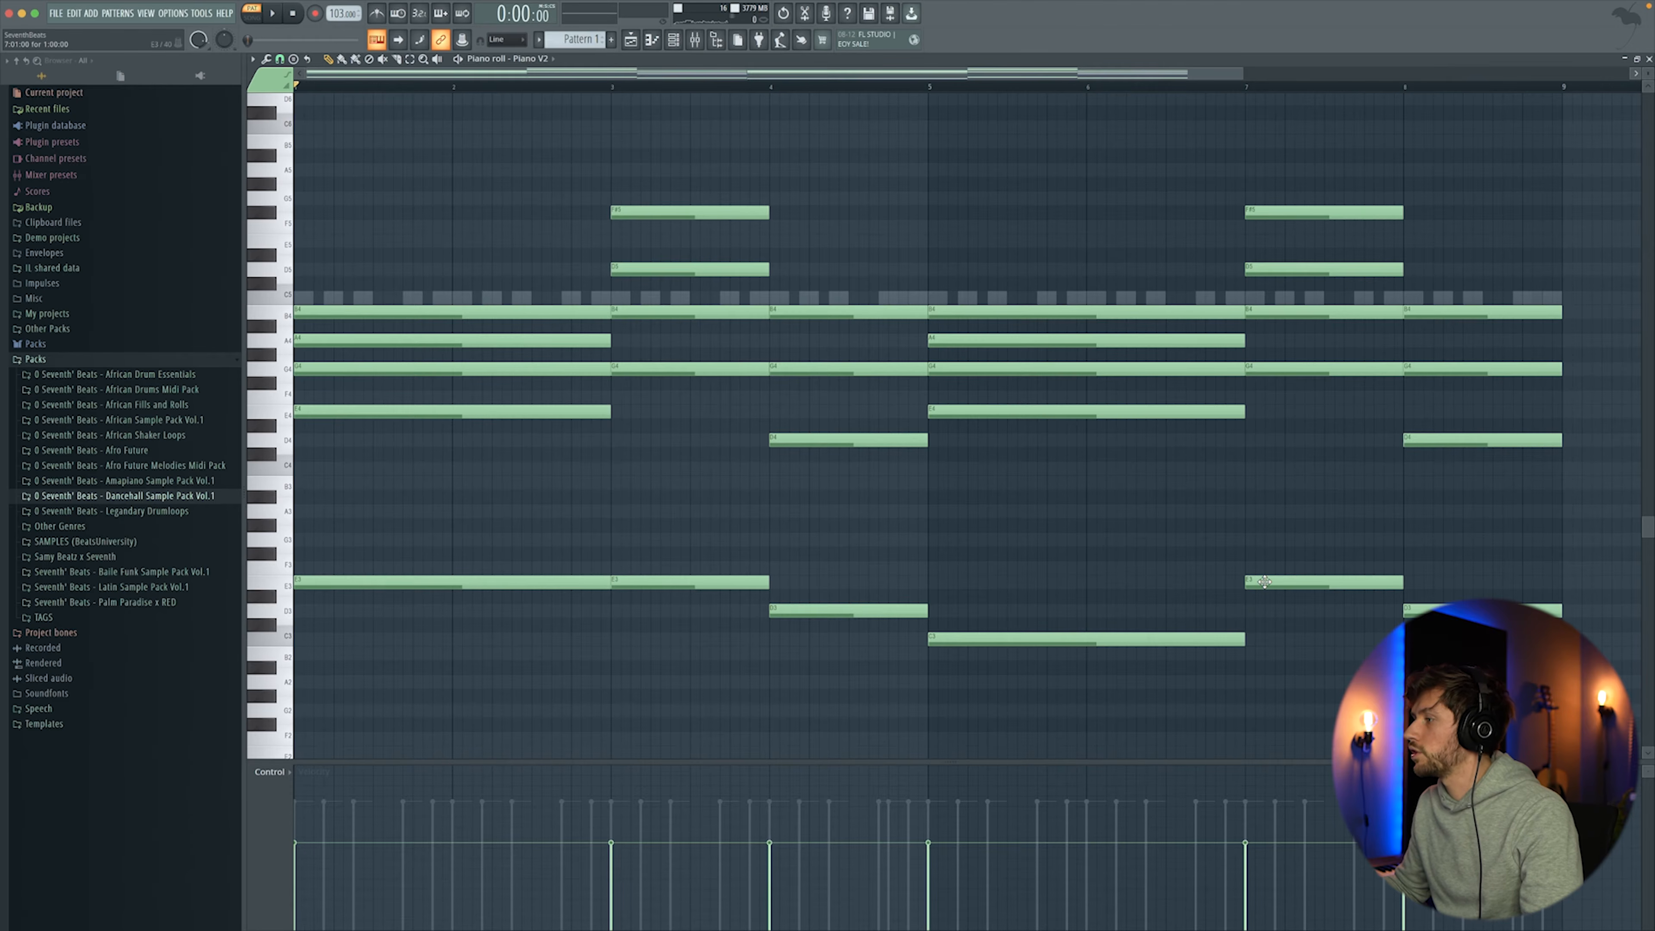
{"action": "left_click_drag", "start_coordinate": [1265, 582], "coordinate": [1269, 655]}
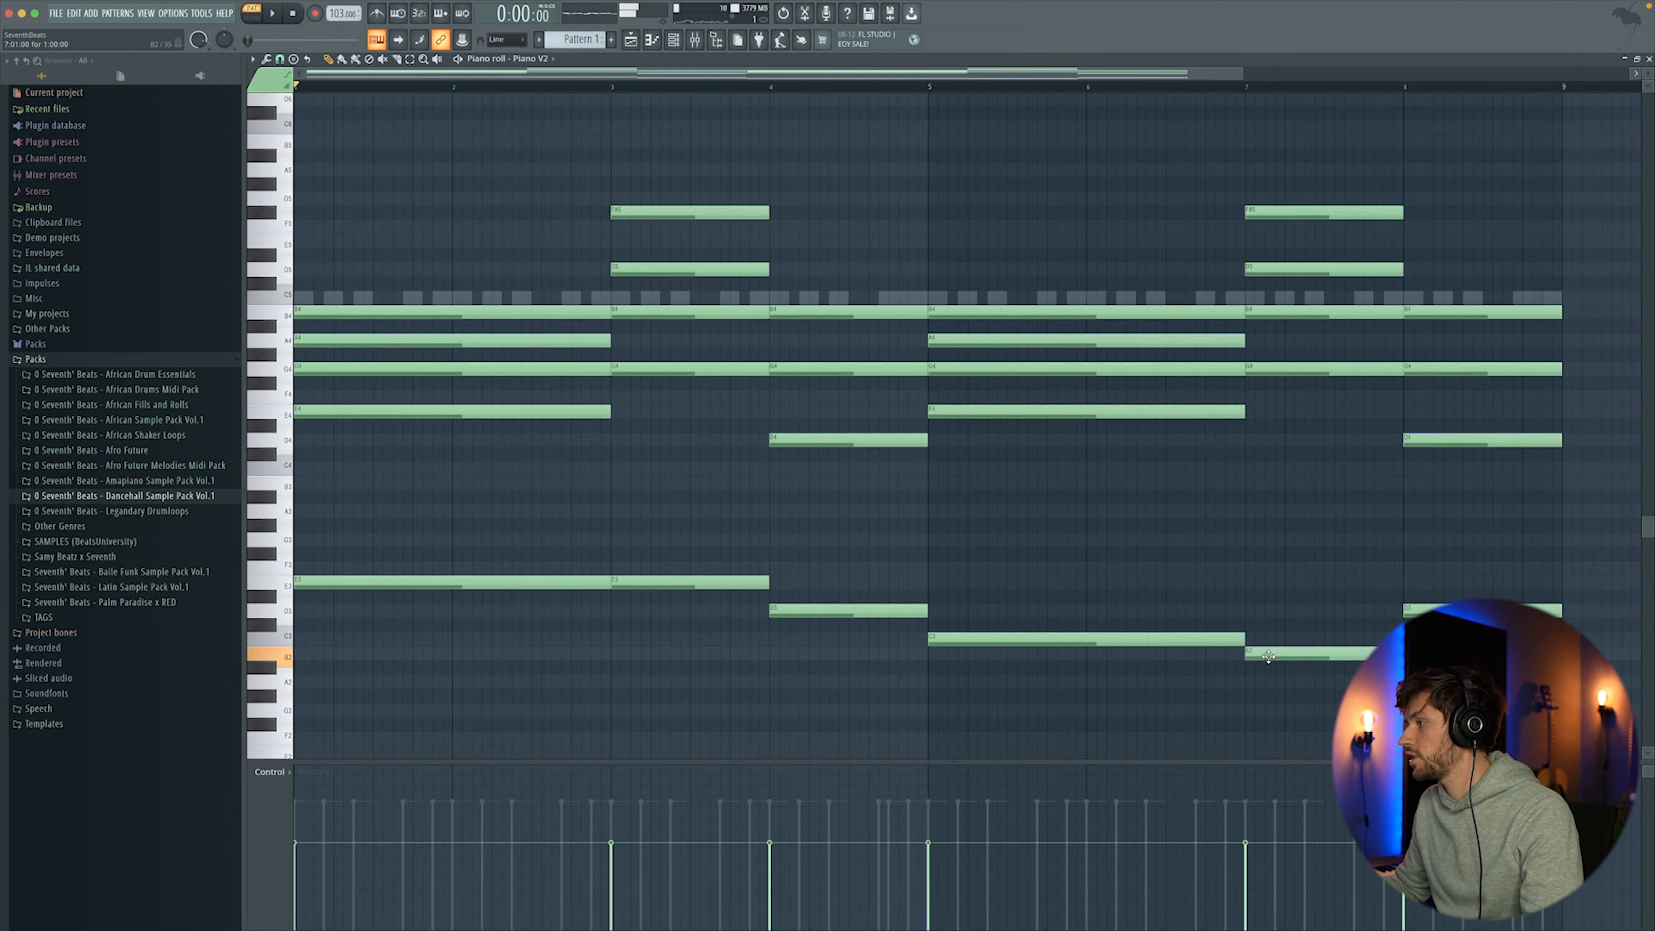
{"action": "scroll", "coordinate": [751, 211], "scroll_direction": "down", "scroll_amount": 1}
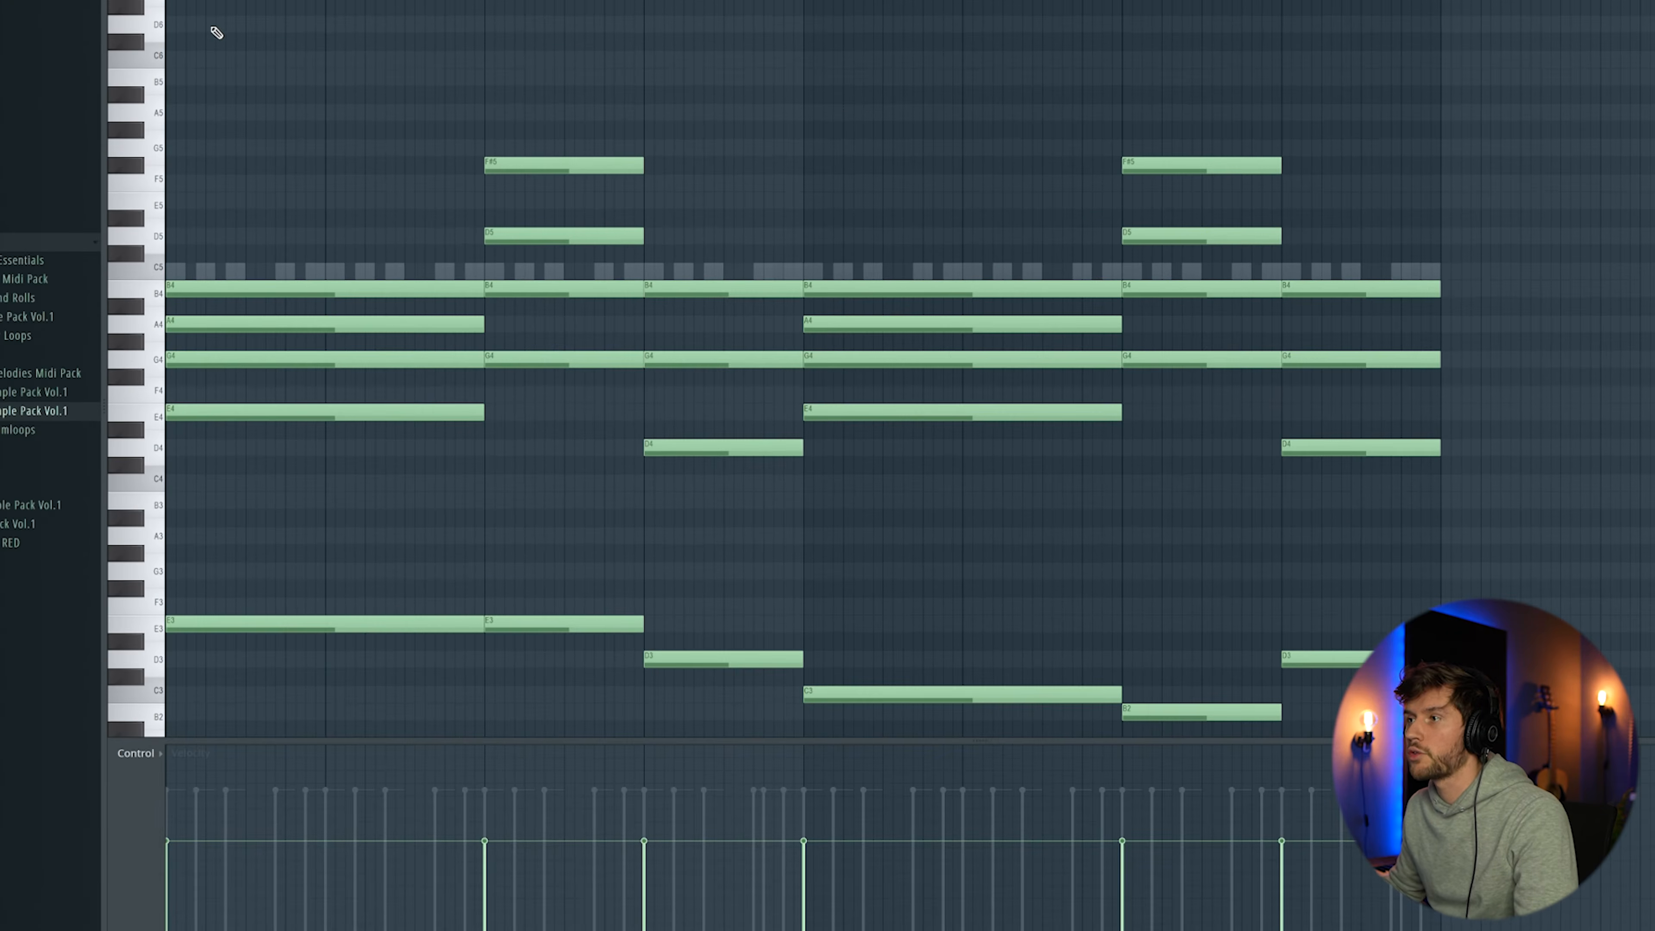
Step: Add a B5 melody note at the start of bar 1 above the chords while playing the progression
{"action": "left_click", "coordinate": [193, 83]}
{"action": "key", "text": "space"}
{"action": "left_click_drag", "start_coordinate": [325, 80], "coordinate": [283, 80]}
{"action": "left_click", "coordinate": [345, 112]}
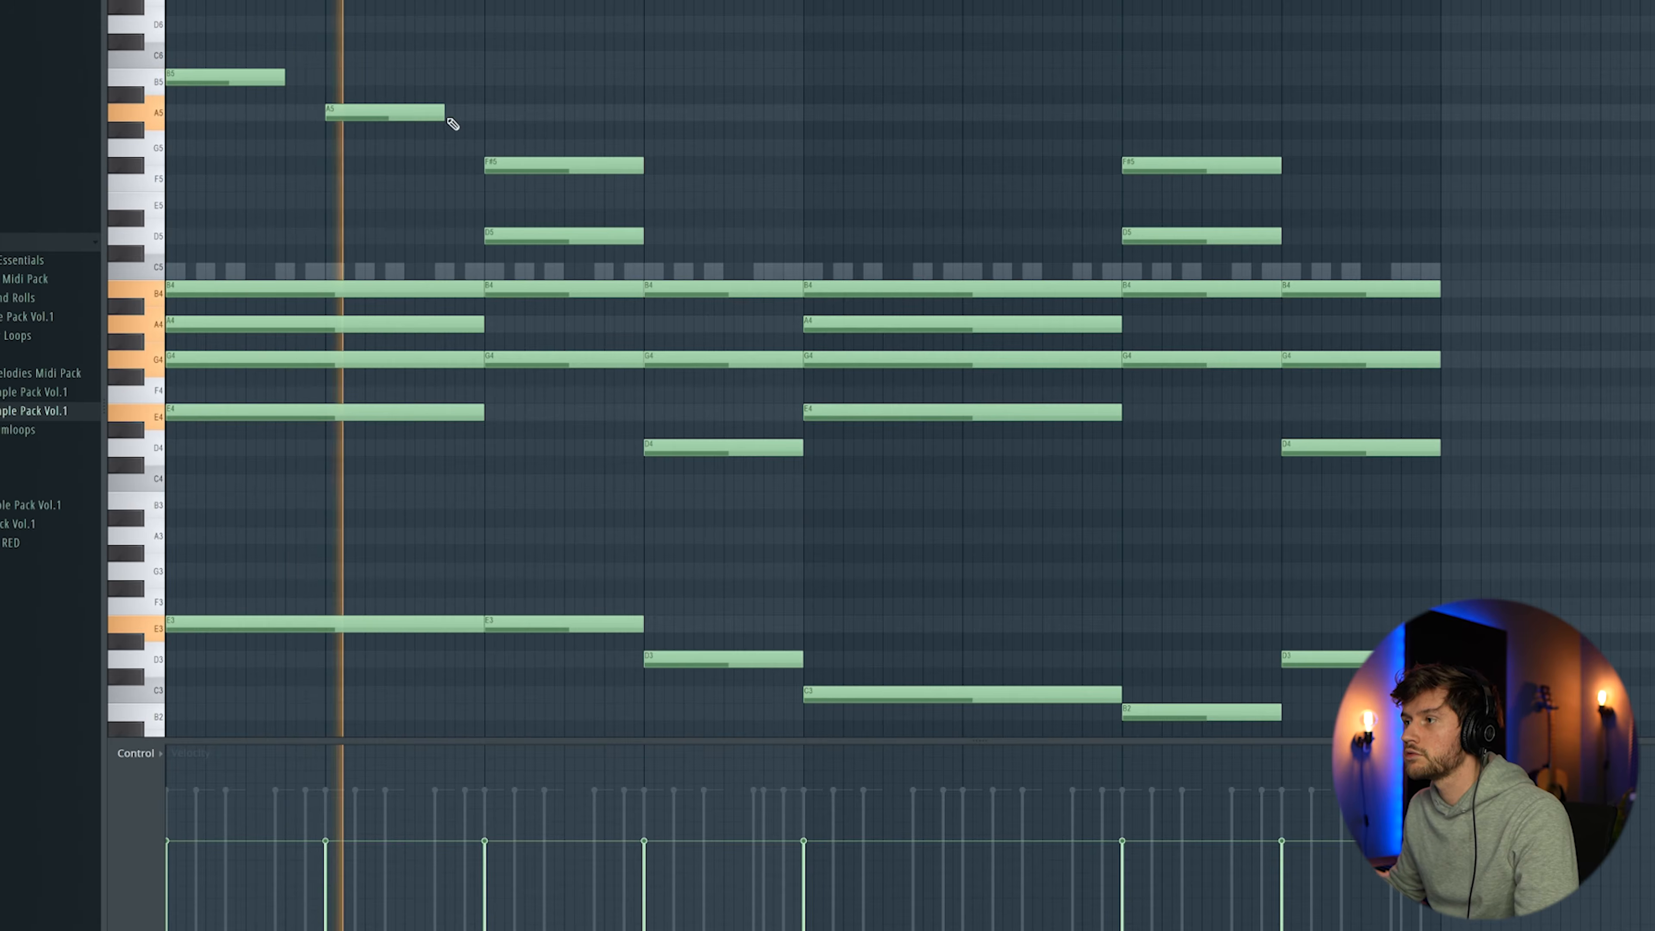
{"action": "left_click", "coordinate": [344, 148]}
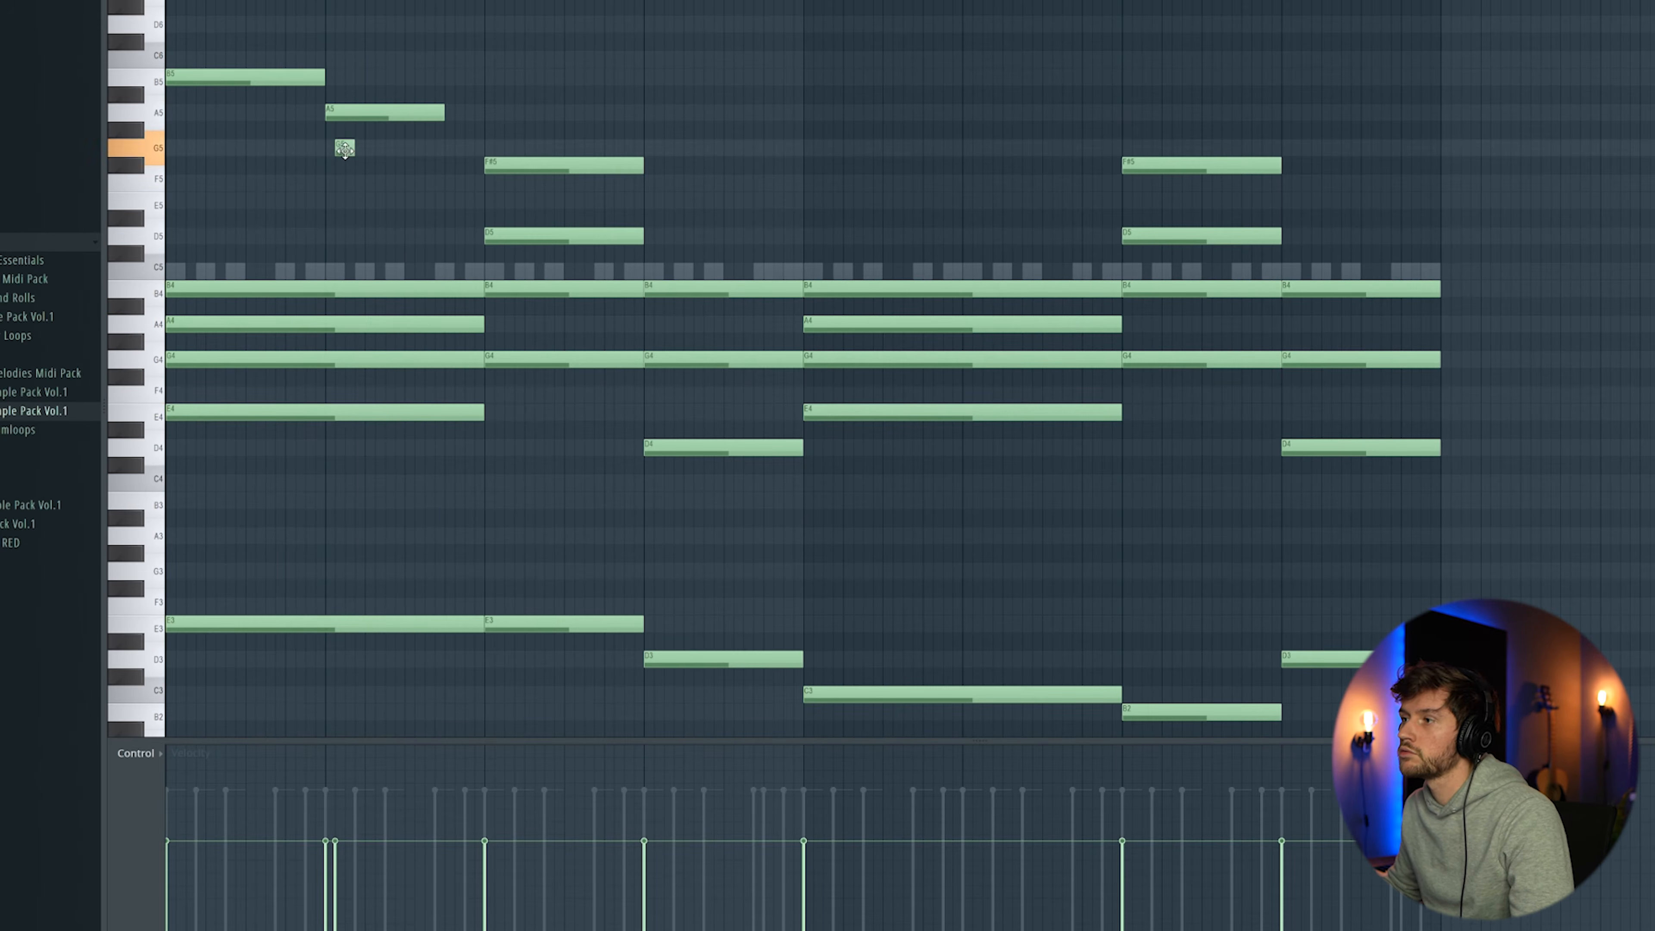
{"action": "right_click", "coordinate": [360, 111]}
{"action": "right_click", "coordinate": [349, 149]}
Step: Add short A5 and B5 melody notes at the start of bar 2, followed by an A5 held to the bar's end, and play them
{"action": "left_click", "coordinate": [326, 115]}
{"action": "left_click", "coordinate": [353, 77]}
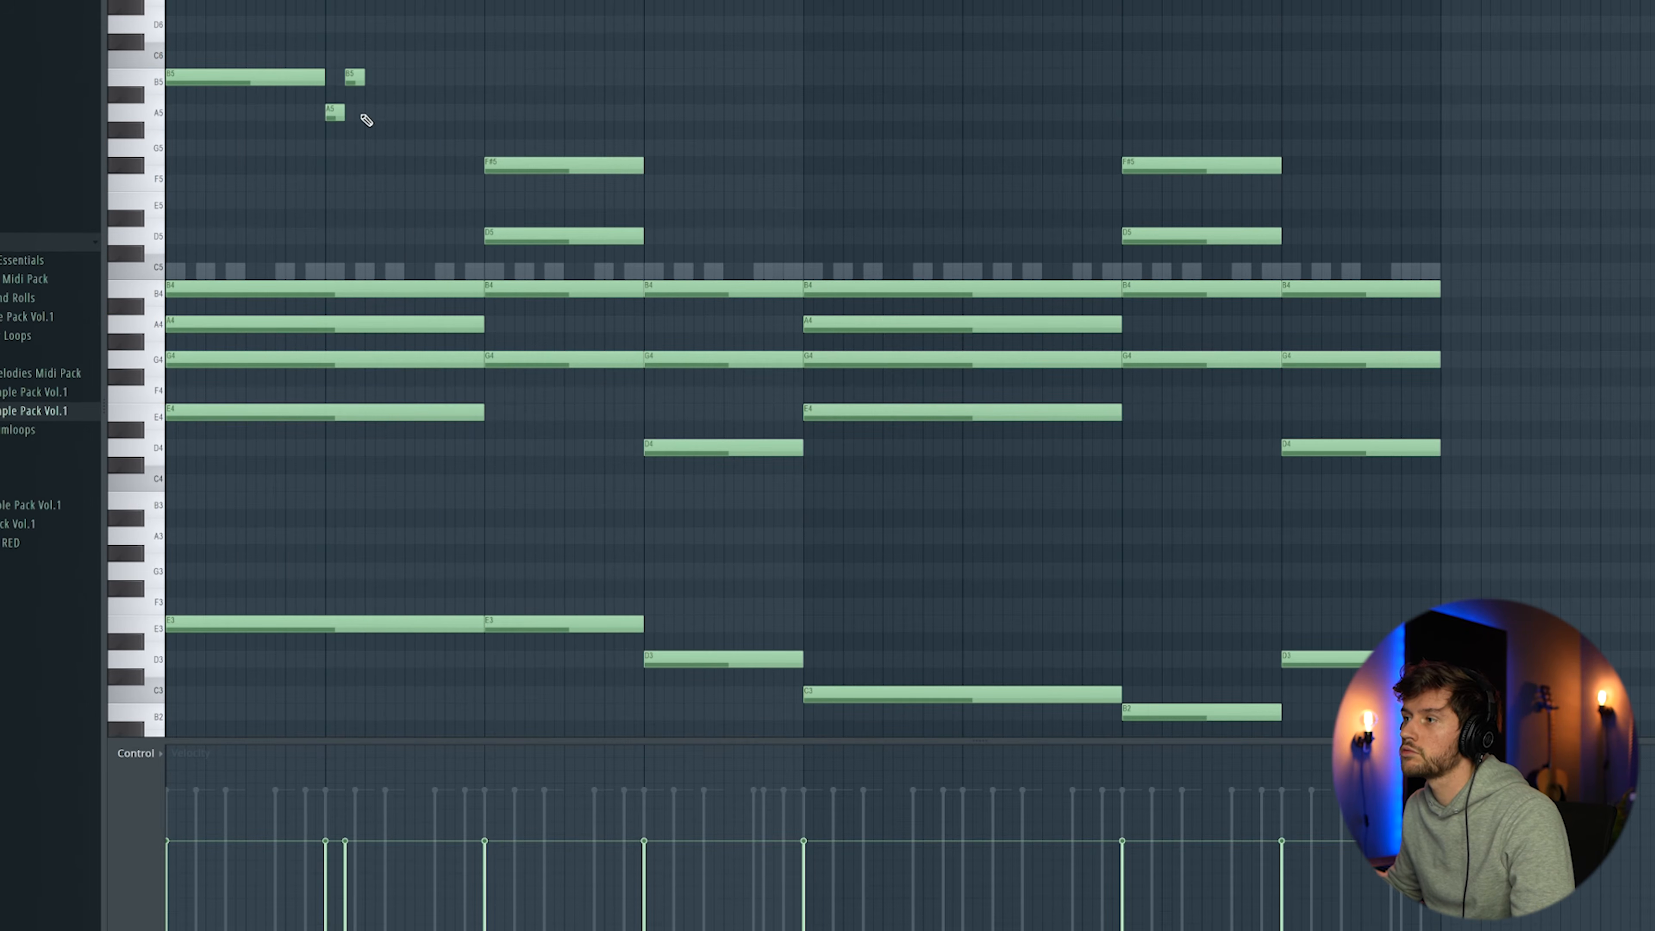
{"action": "key", "text": "space"}
{"action": "left_click", "coordinate": [369, 112]}
{"action": "left_click_drag", "start_coordinate": [385, 112], "coordinate": [479, 112]}
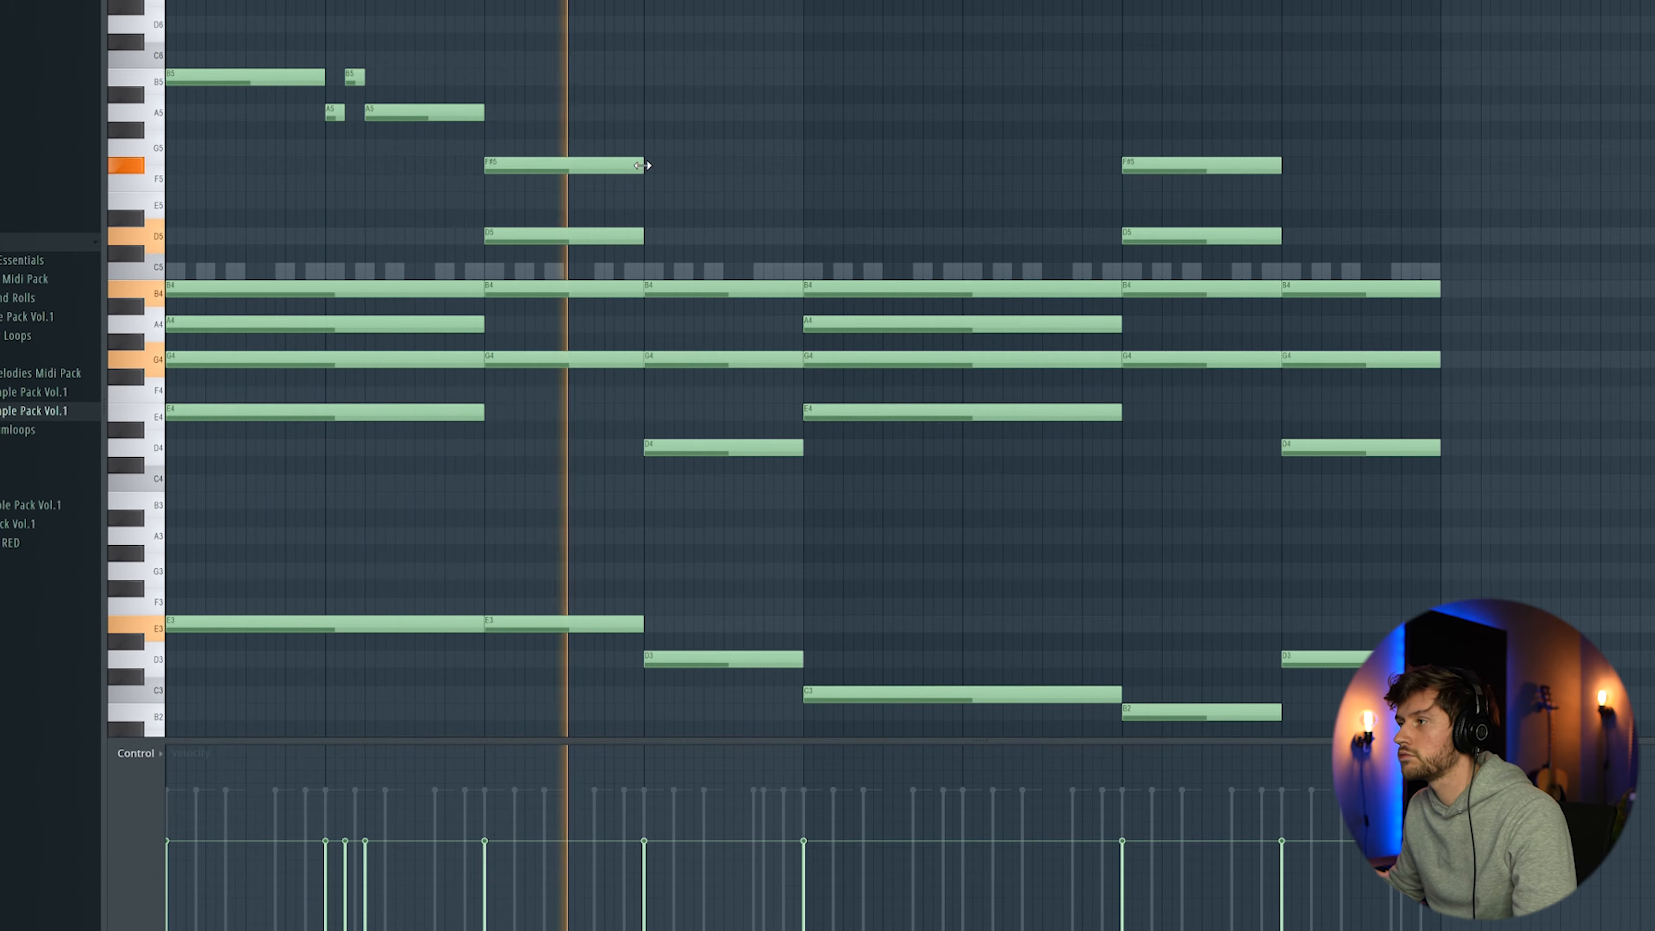
{"action": "key", "text": "space"}
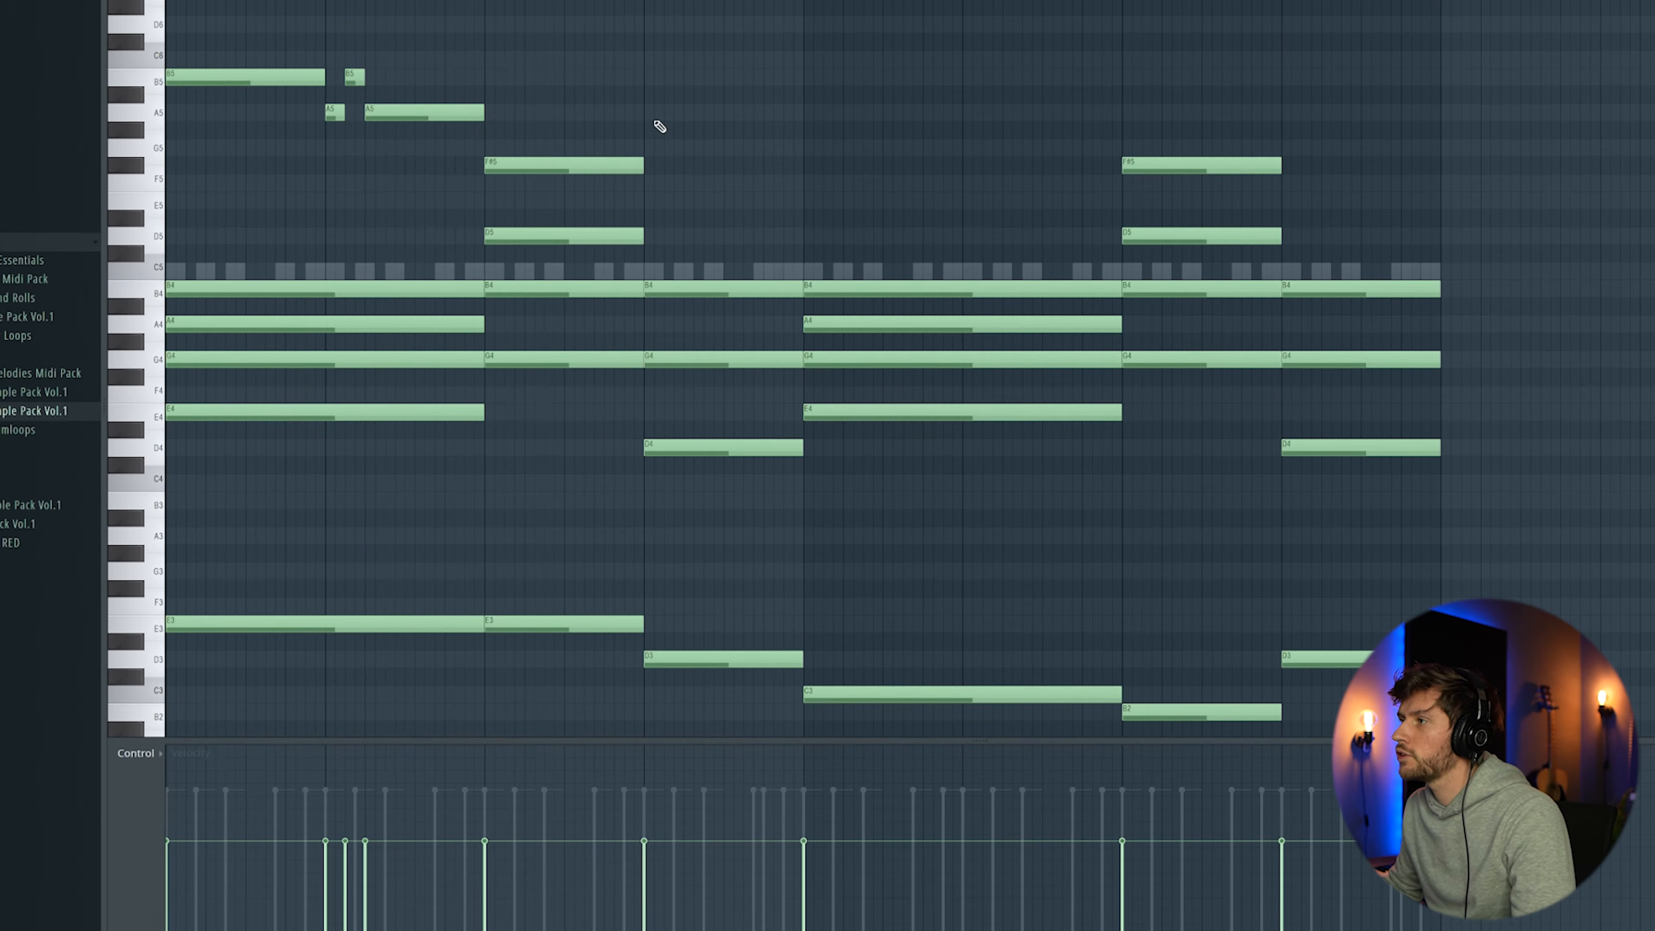
Step: Build a descending melody run of D6, B5, A5, G5 and F#5 across bar 4 and play it back
{"action": "left_click", "coordinate": [653, 29]}
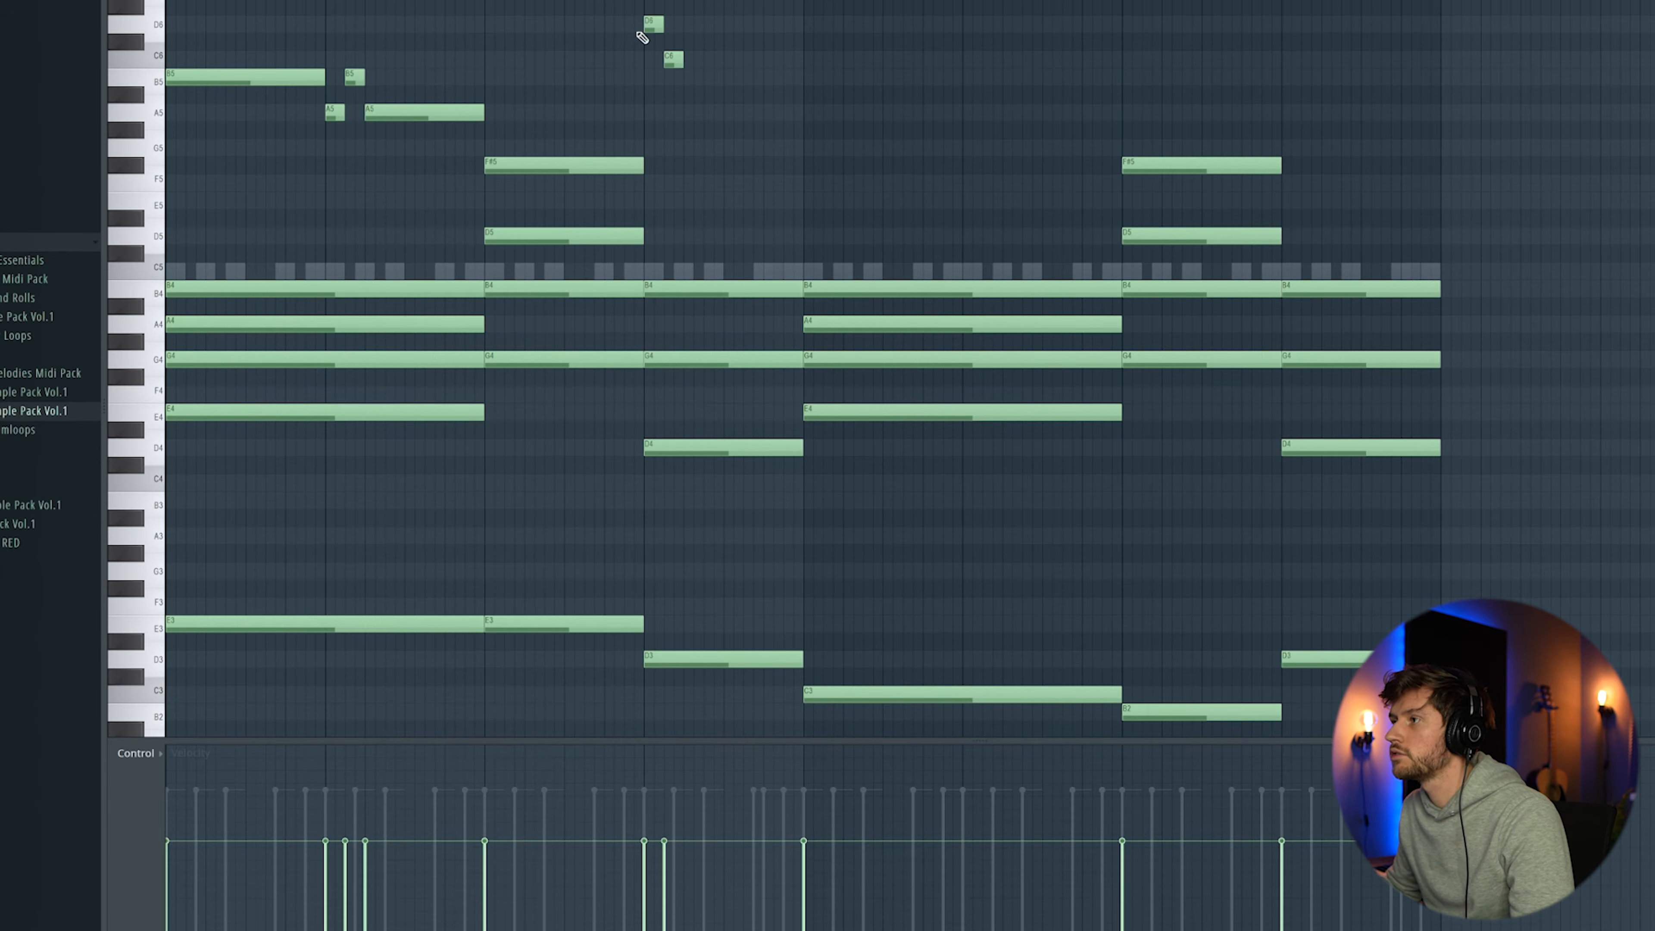
{"action": "key", "text": "space"}
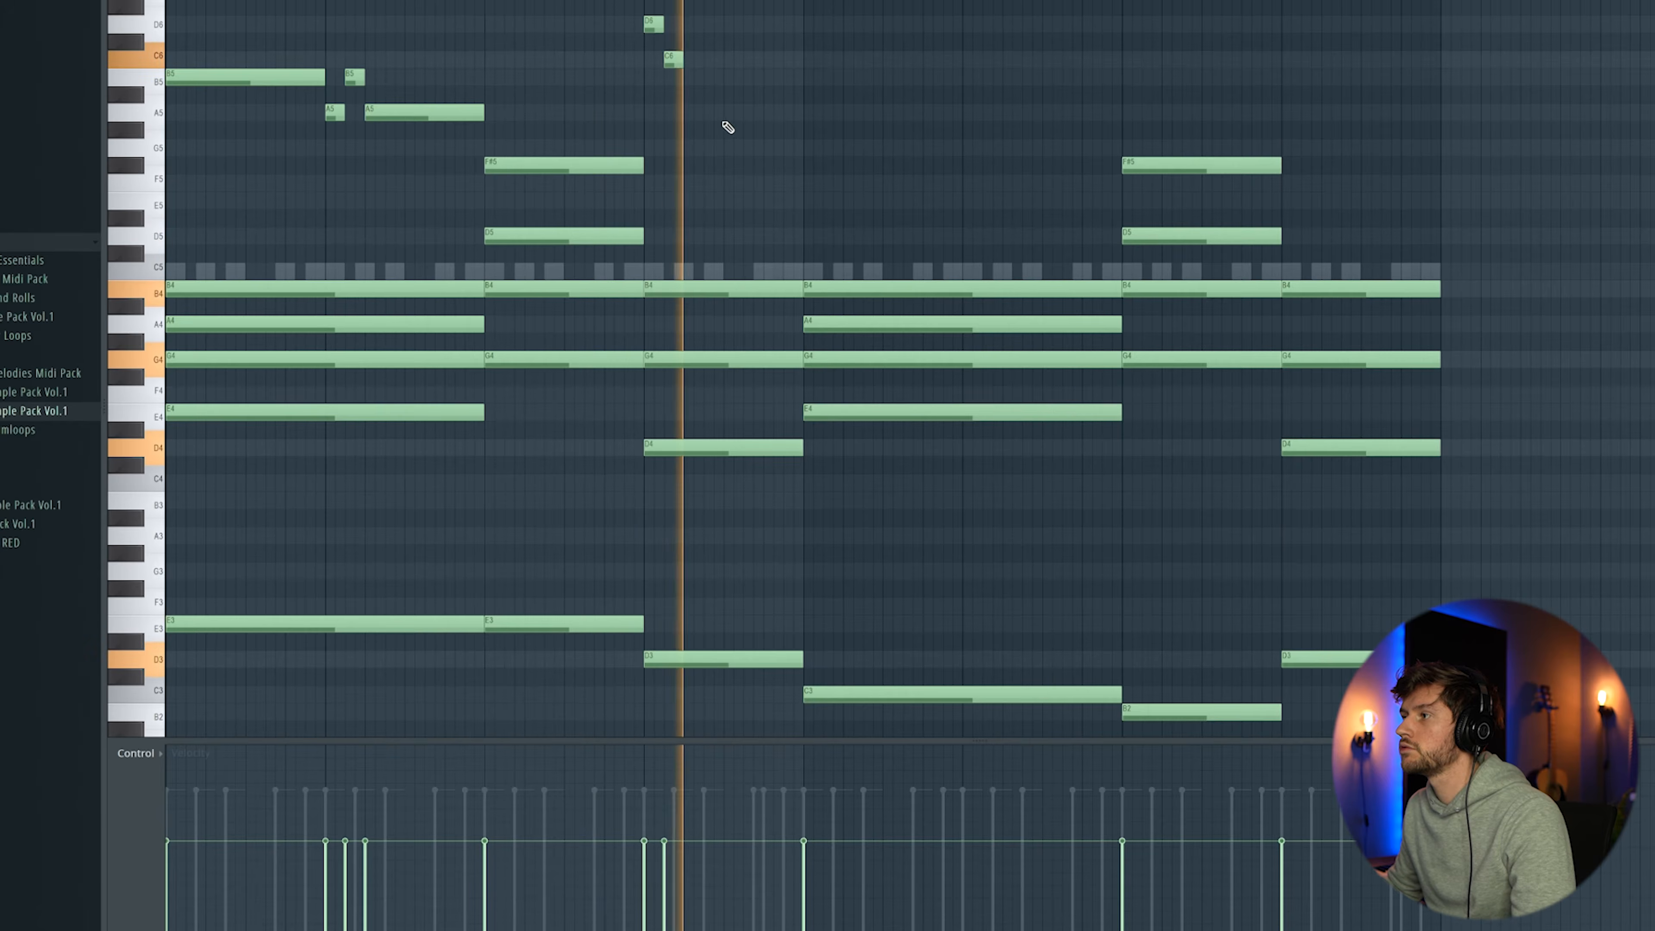
{"action": "key", "text": "space"}
{"action": "left_click", "coordinate": [698, 112]}
{"action": "left_click_drag", "start_coordinate": [672, 65], "coordinate": [724, 112]}
{"action": "key", "text": "space"}
{"action": "key", "text": "space"}
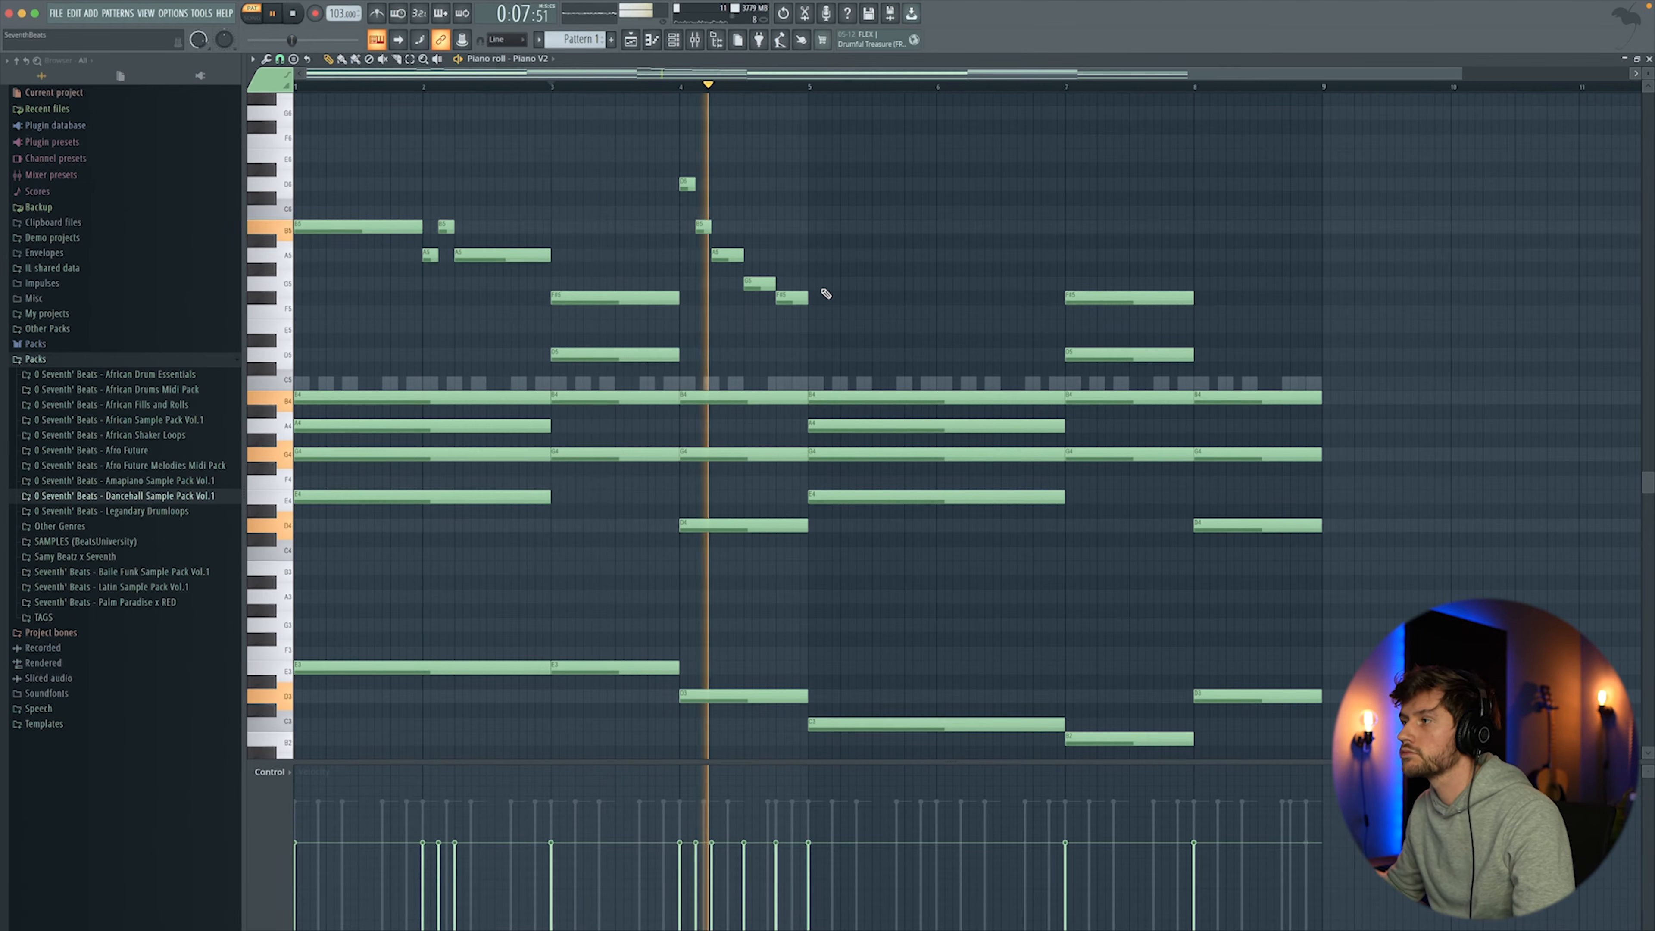
Step: Duplicate the melody of bars 1 to 4 into bars 5 to 8 and play the piano pattern
{"action": "left_click_drag", "start_coordinate": [825, 319], "coordinate": [274, 159]}
{"action": "key", "text": "space"}
{"action": "key", "text": "ctrl+b"}
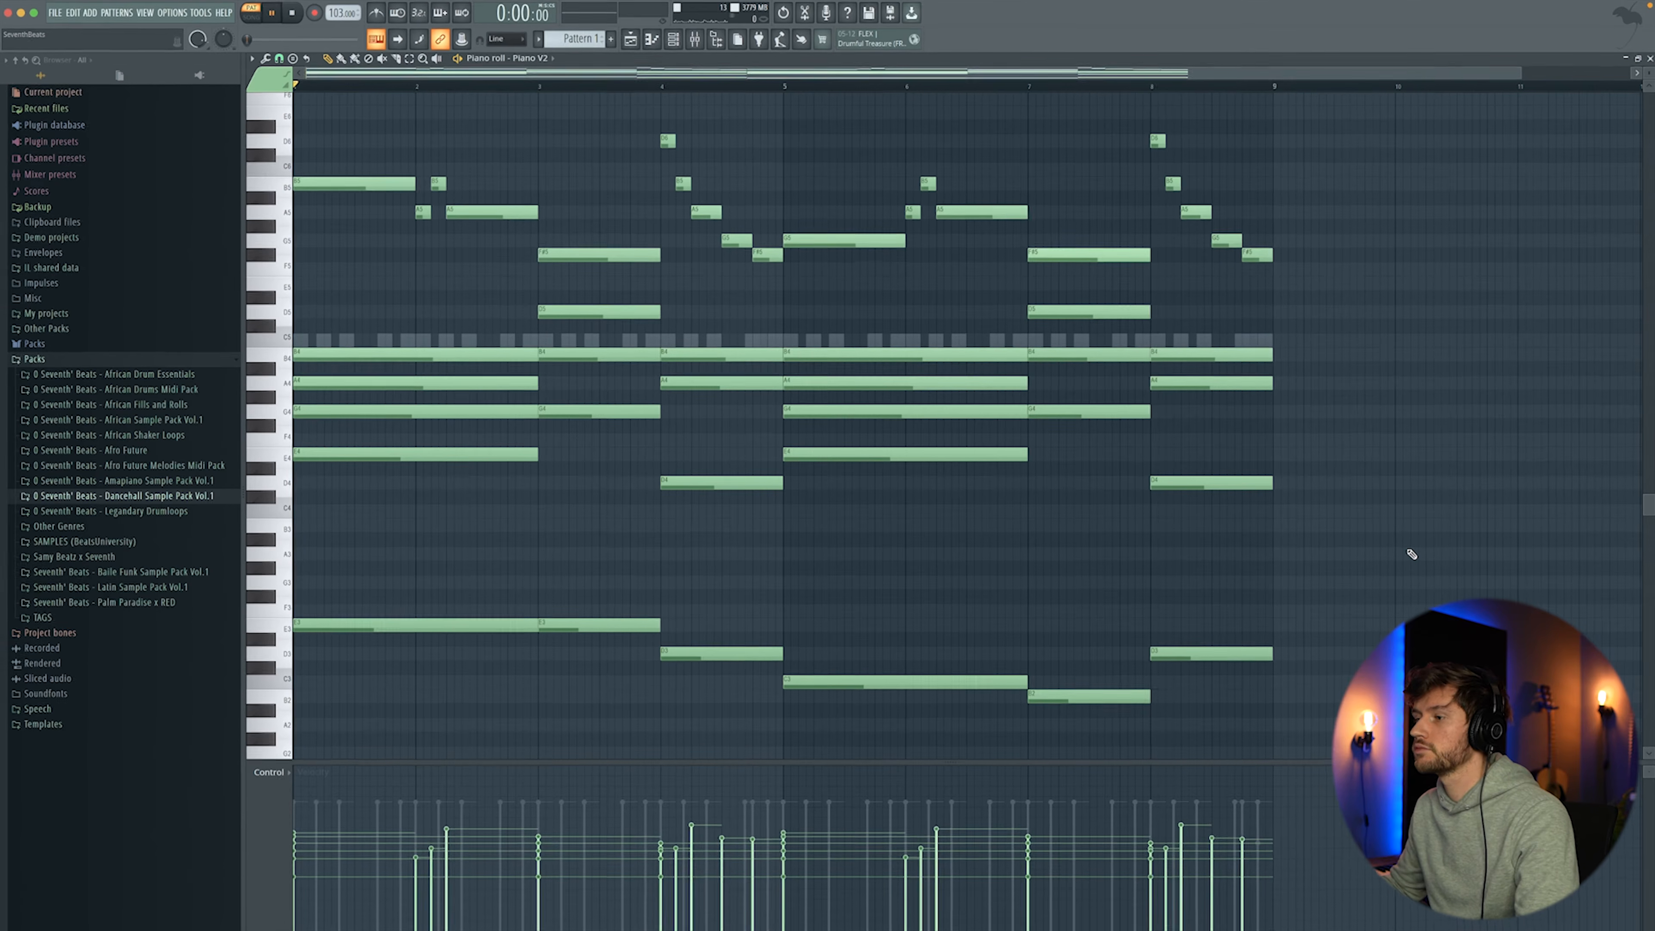
{"action": "key", "text": "space"}
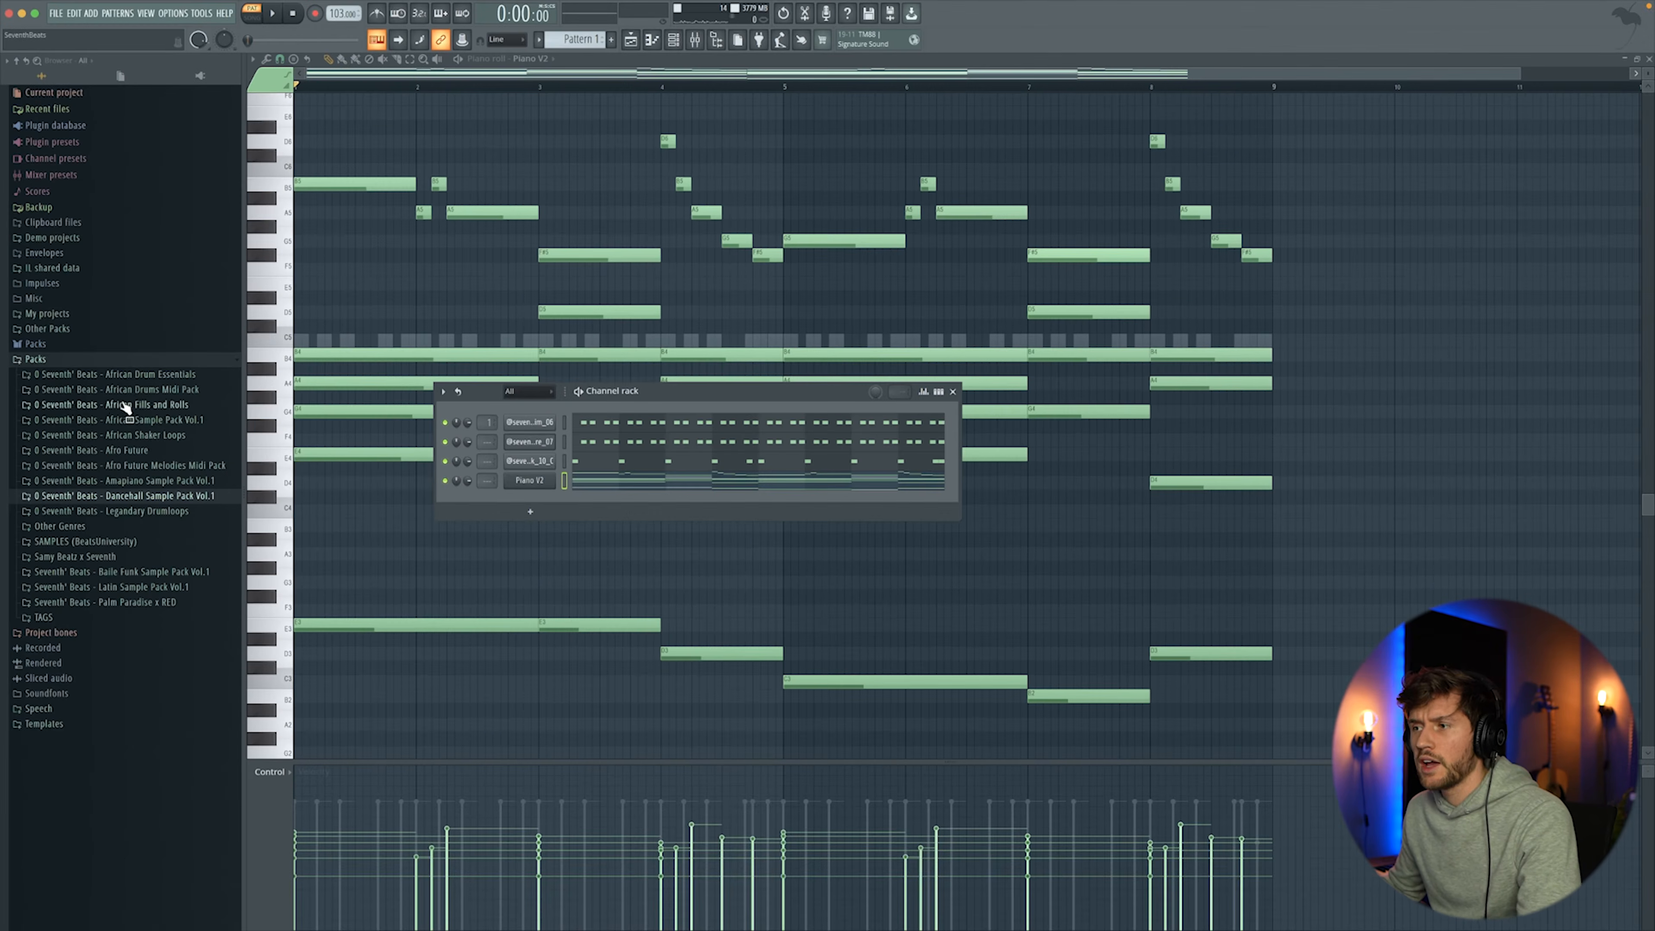
{"action": "left_click", "coordinate": [146, 423]}
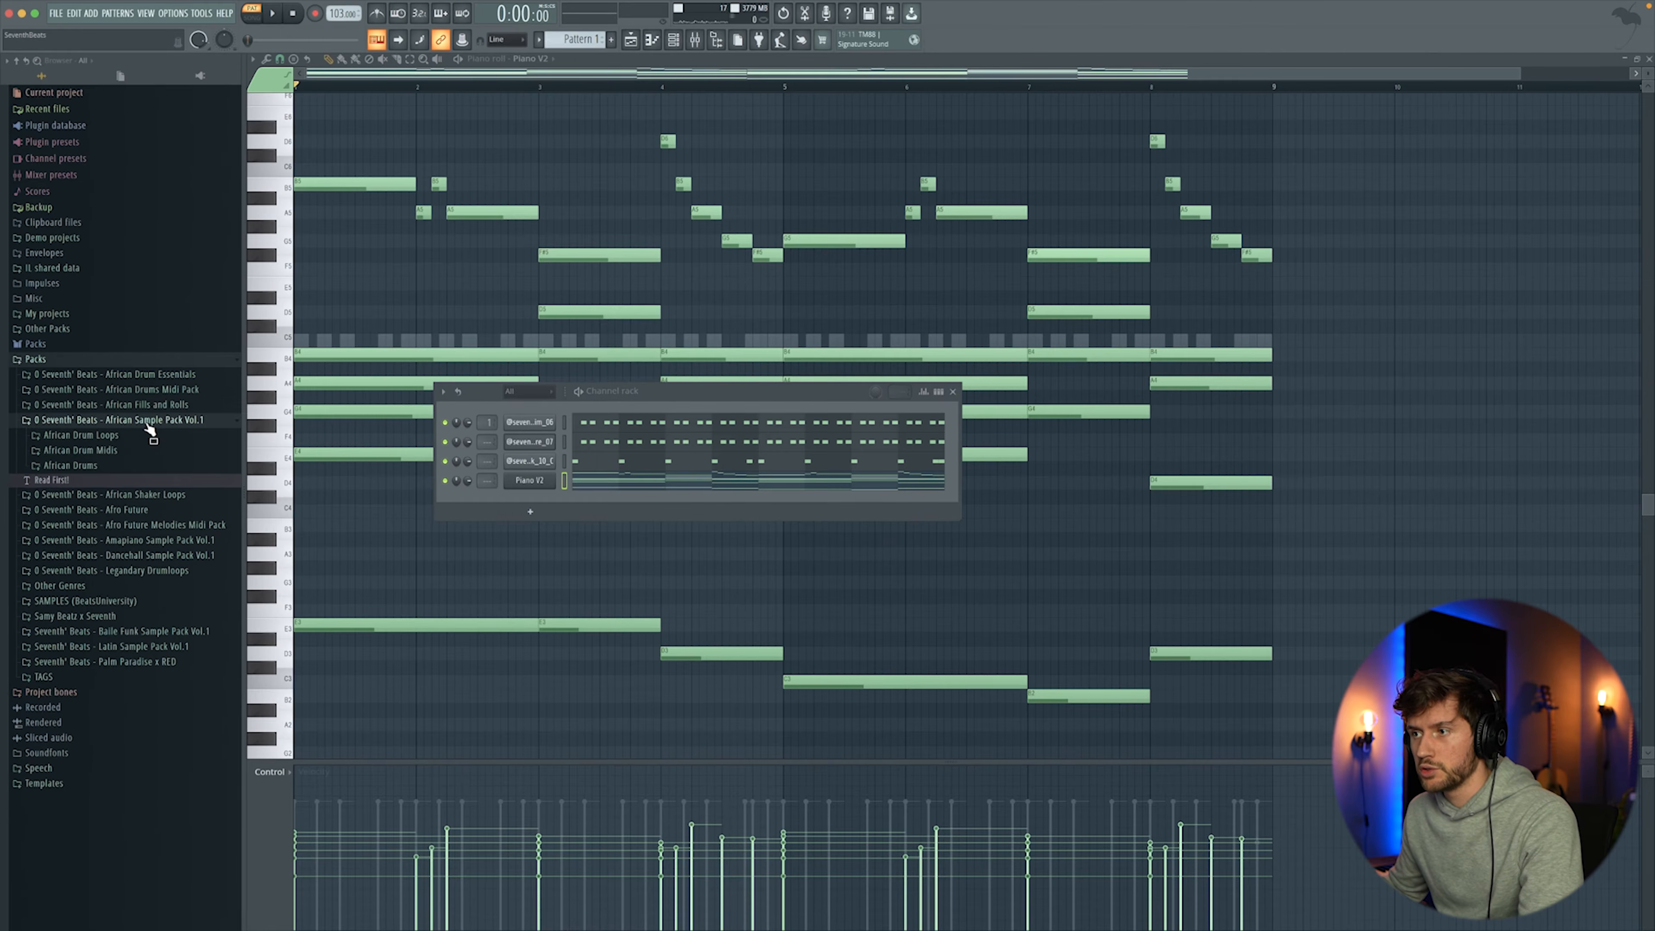
{"action": "left_click", "coordinate": [147, 422]}
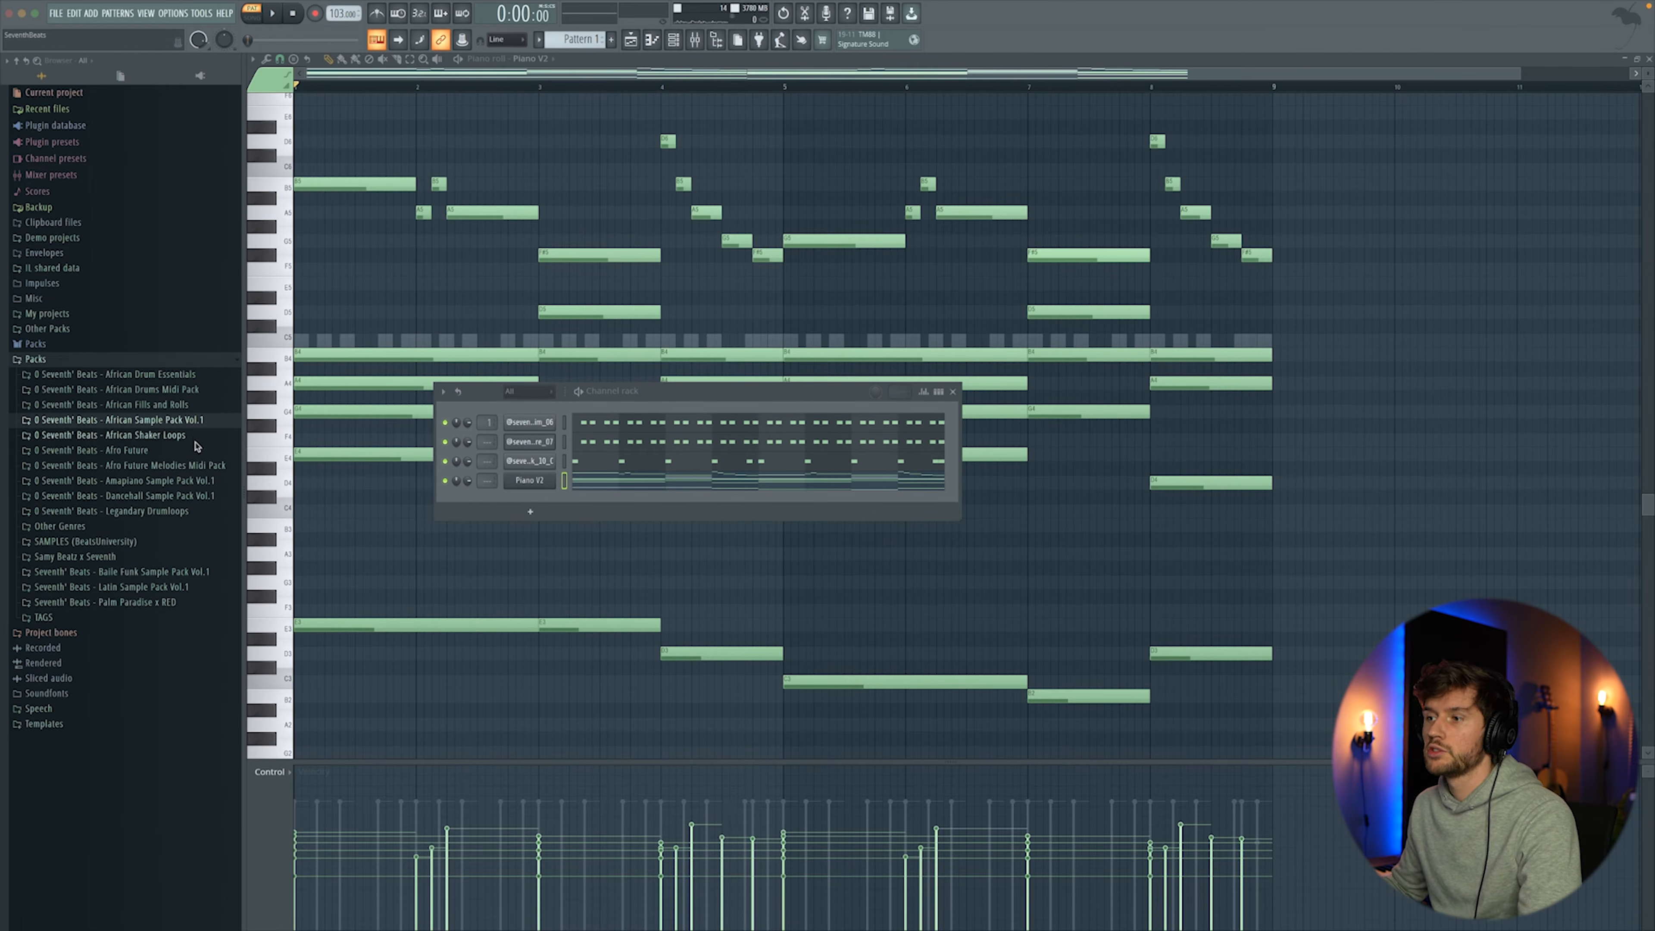
{"action": "left_click", "coordinate": [165, 497]}
{"action": "left_click", "coordinate": [137, 512]}
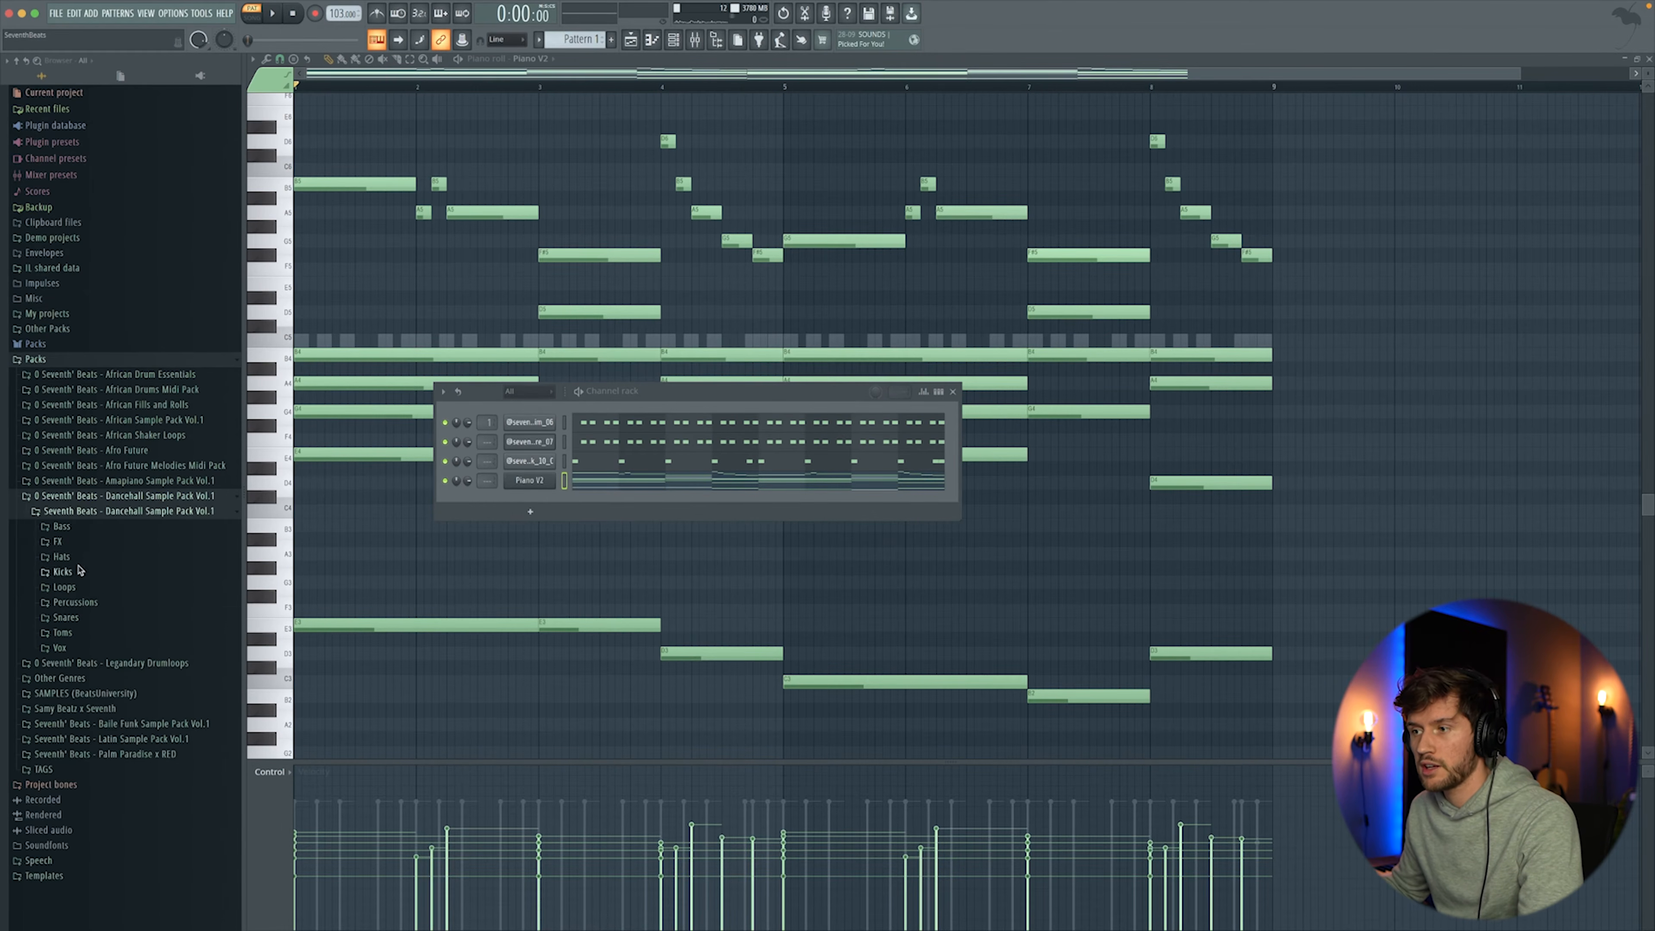
{"action": "left_click", "coordinate": [65, 556]}
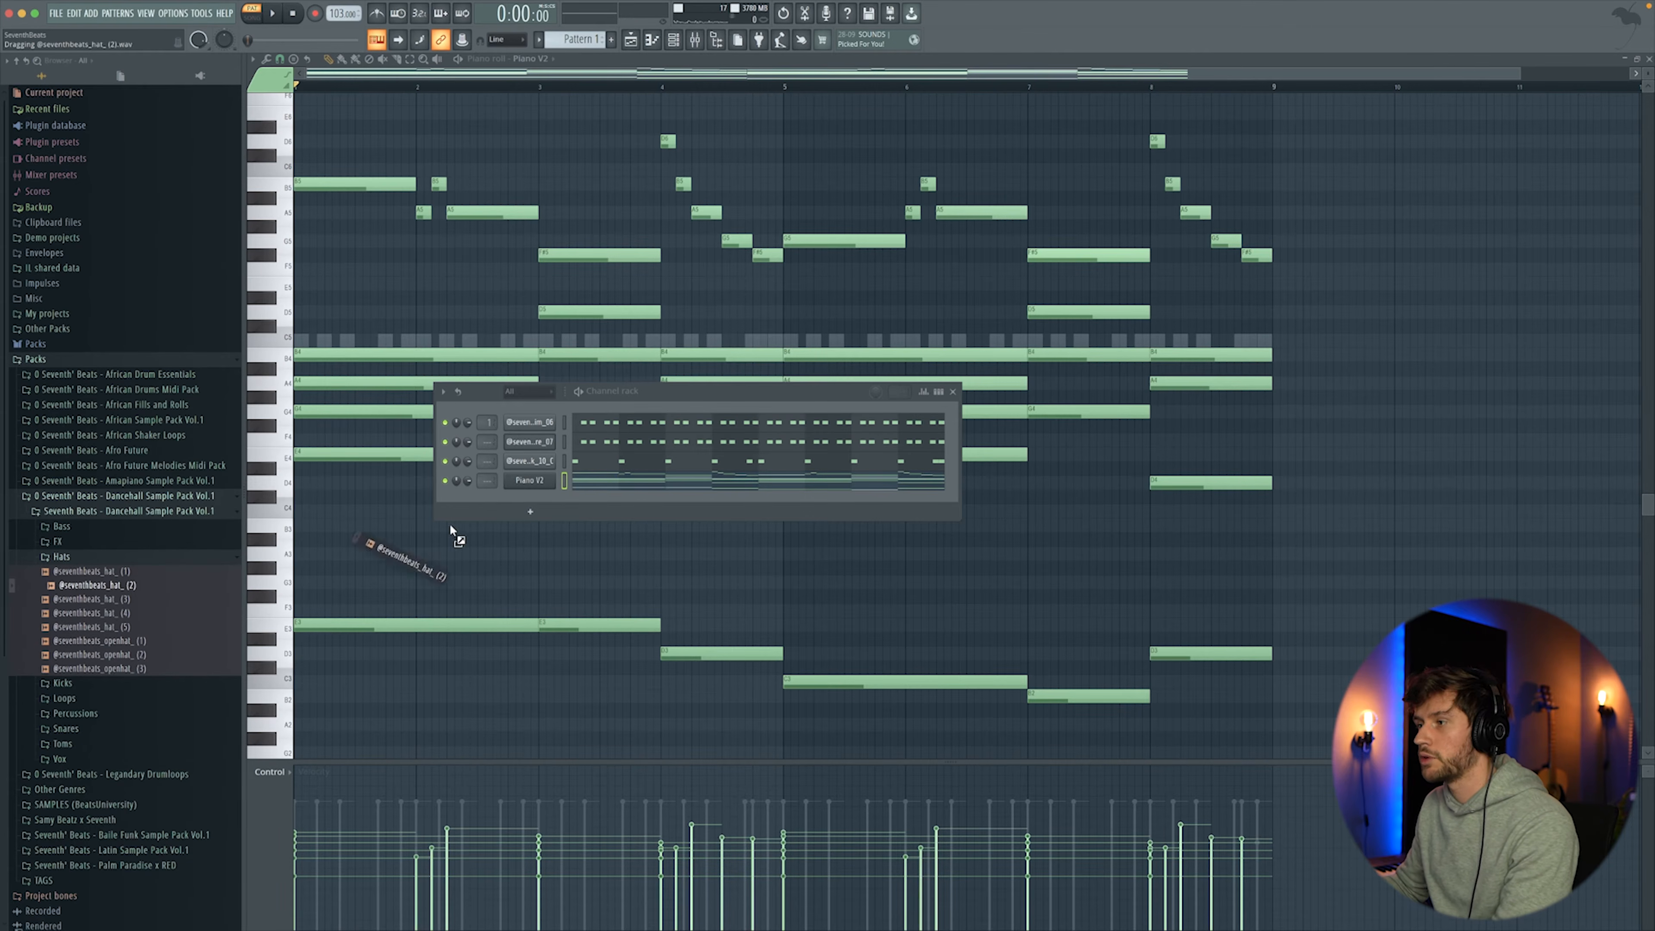
{"action": "left_click_drag", "start_coordinate": [542, 463], "coordinate": [538, 467]}
{"action": "left_click_drag", "start_coordinate": [102, 668], "coordinate": [539, 486]}
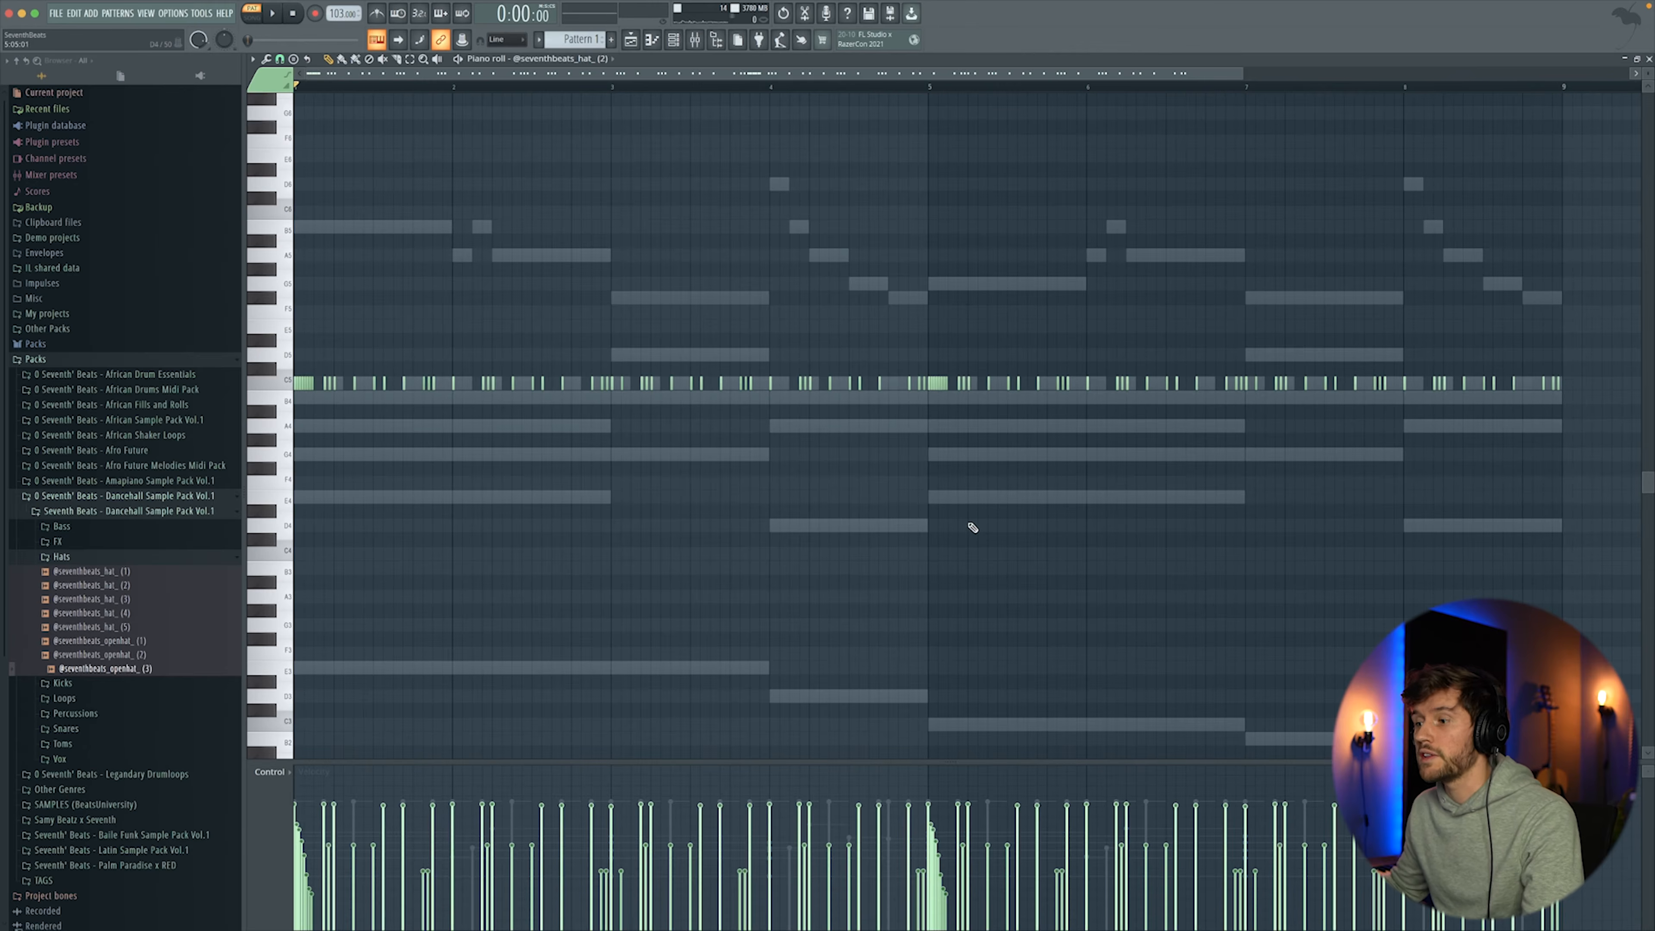
{"action": "key", "text": "space"}
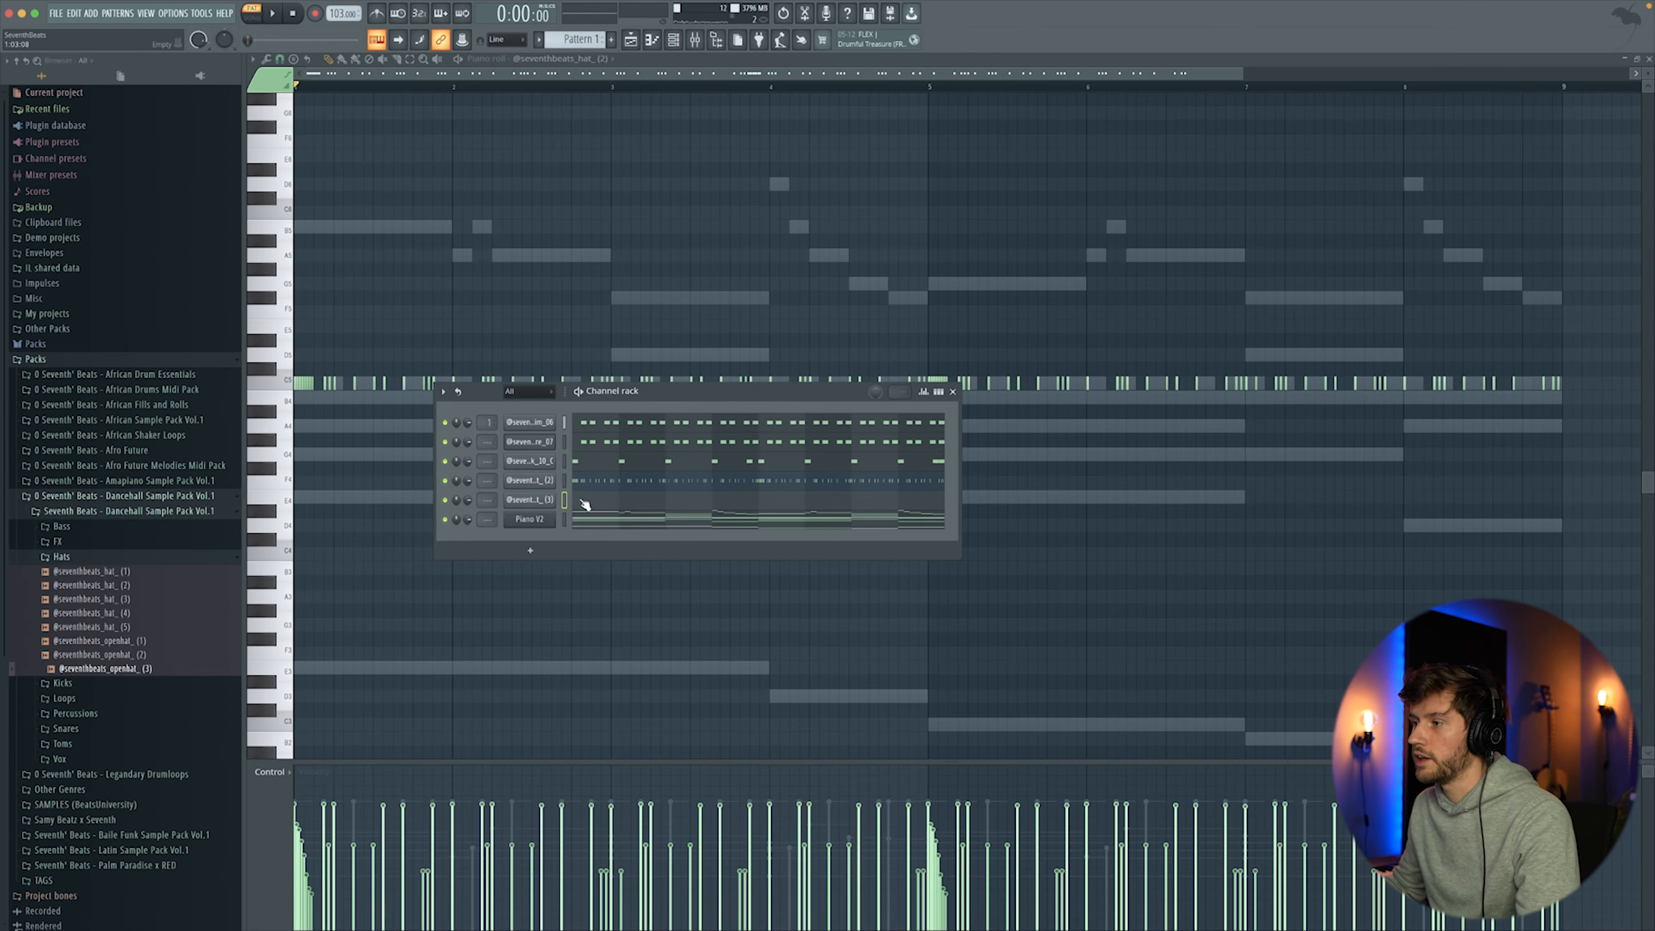
Step: Place a short C5 note for the open hat at the end of bars 2, 4, 6 and 8 and play the pattern
{"action": "left_click", "coordinate": [543, 501]}
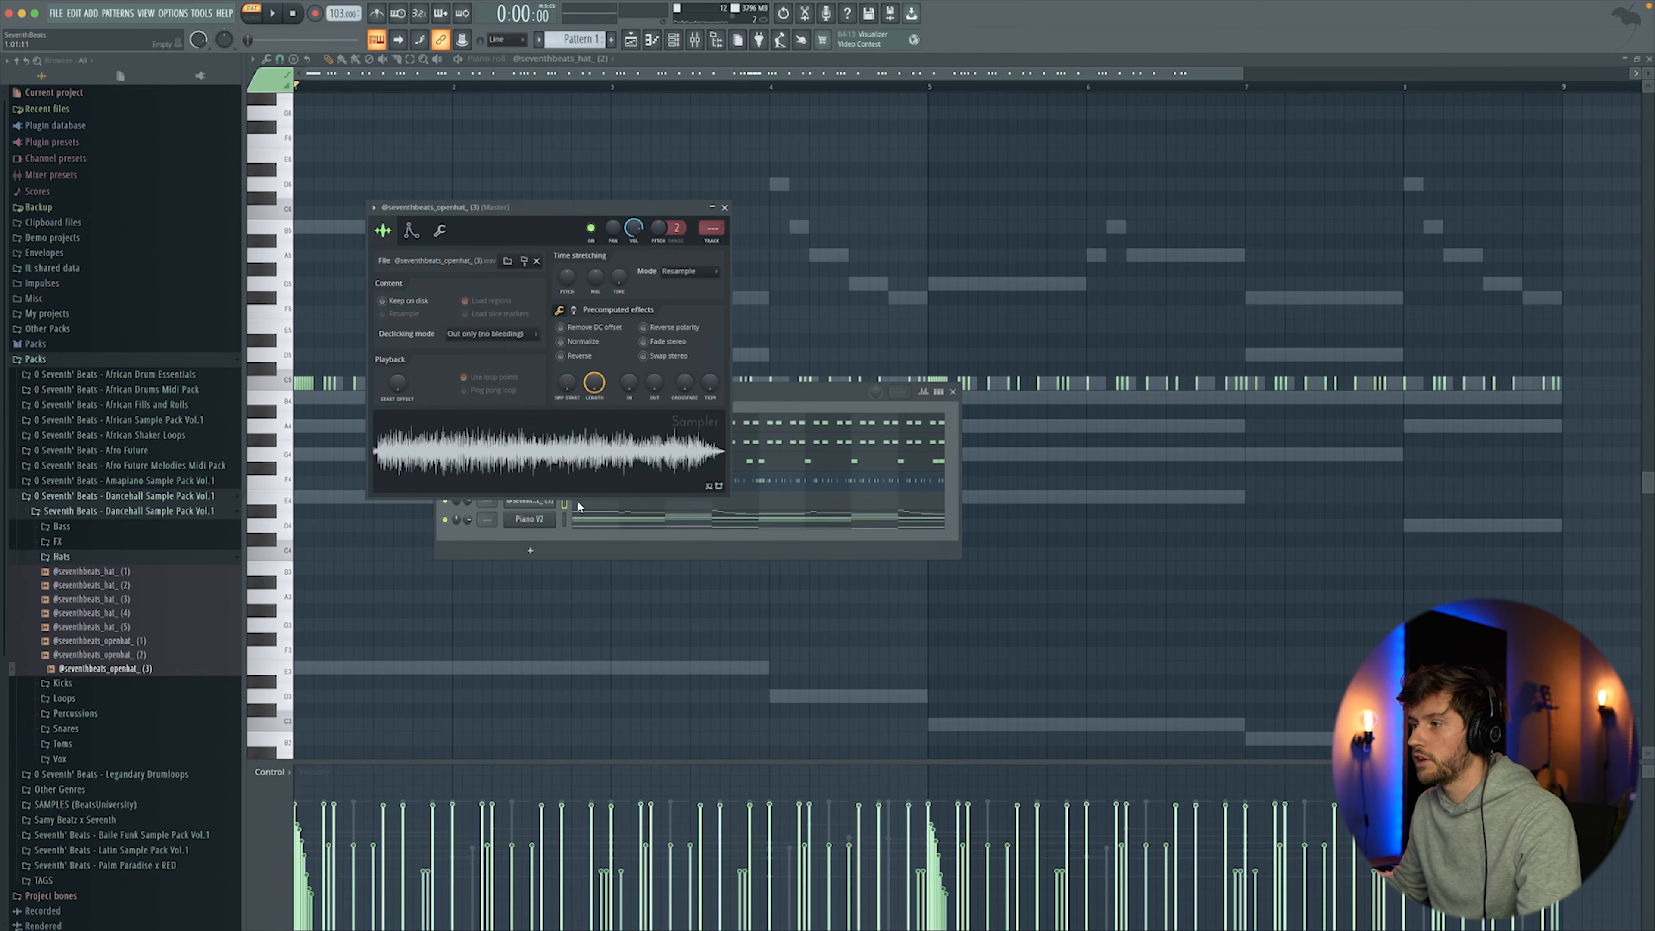
{"action": "left_click", "coordinate": [699, 507]}
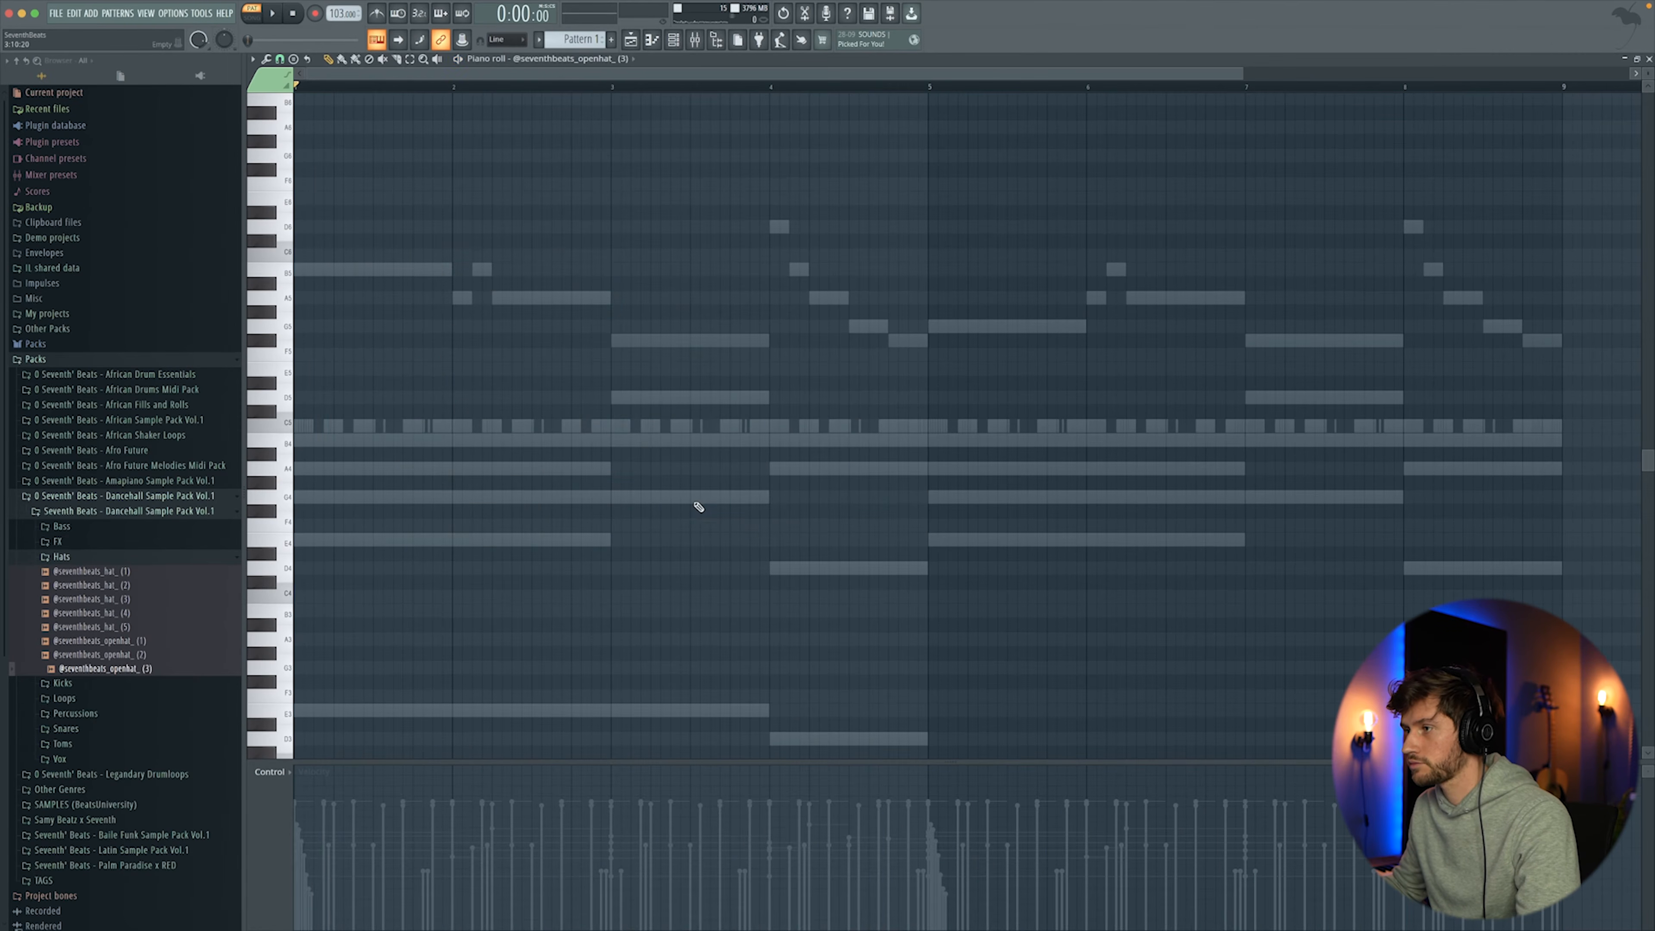
{"action": "left_click", "coordinate": [600, 425]}
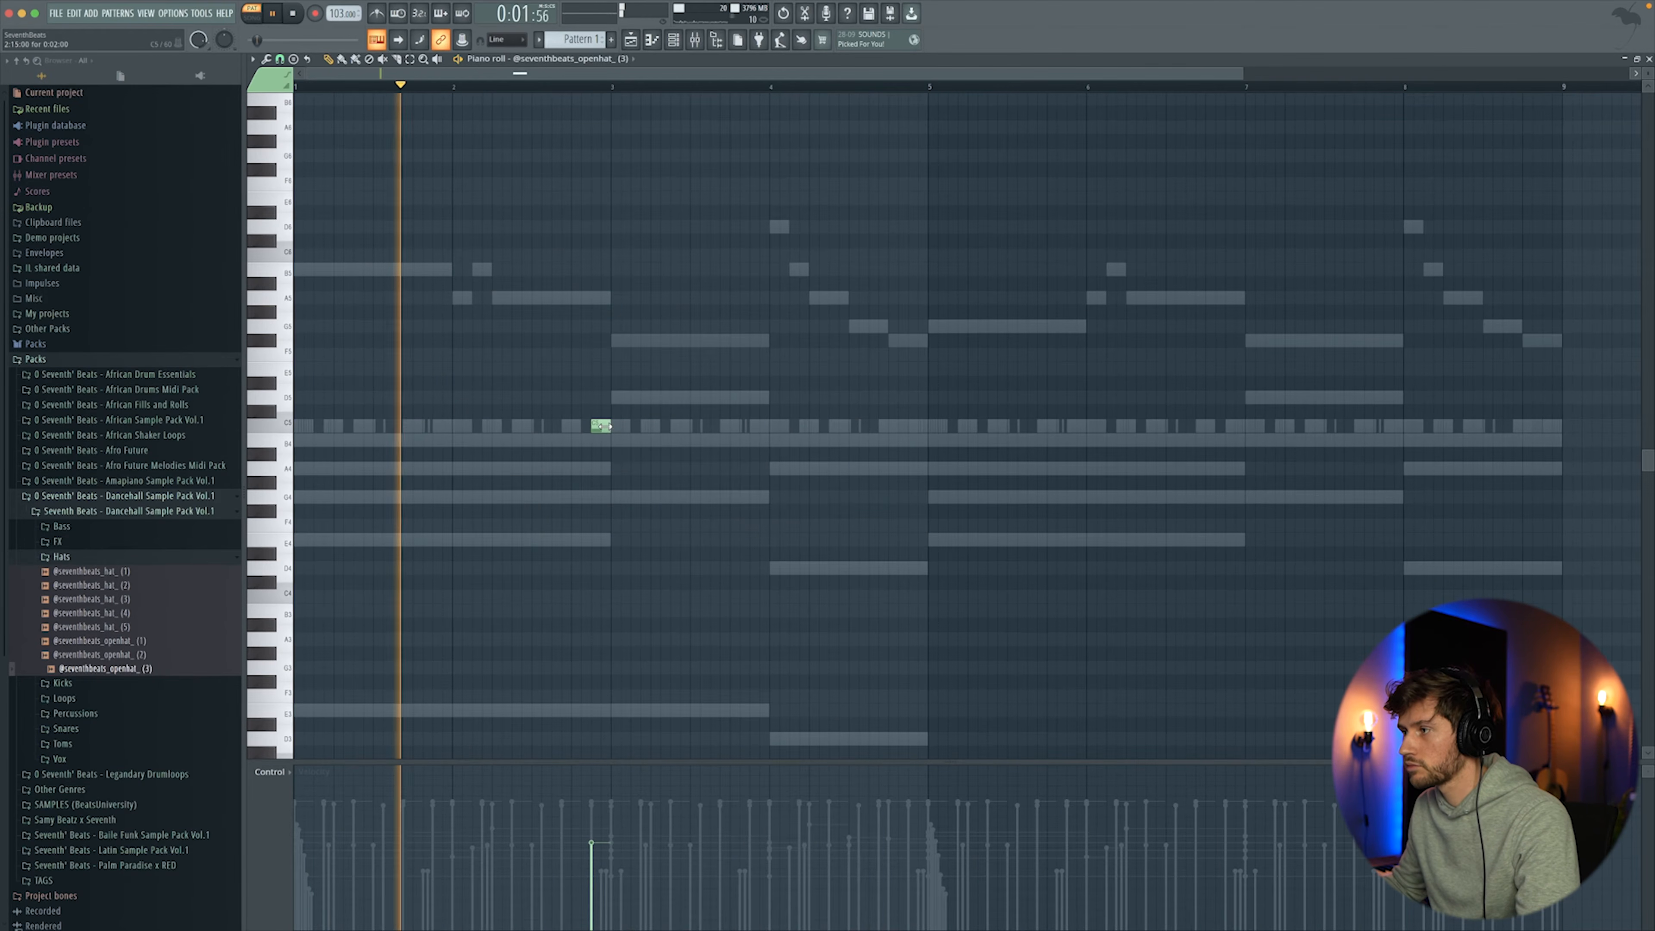
{"action": "left_click", "coordinate": [917, 426]}
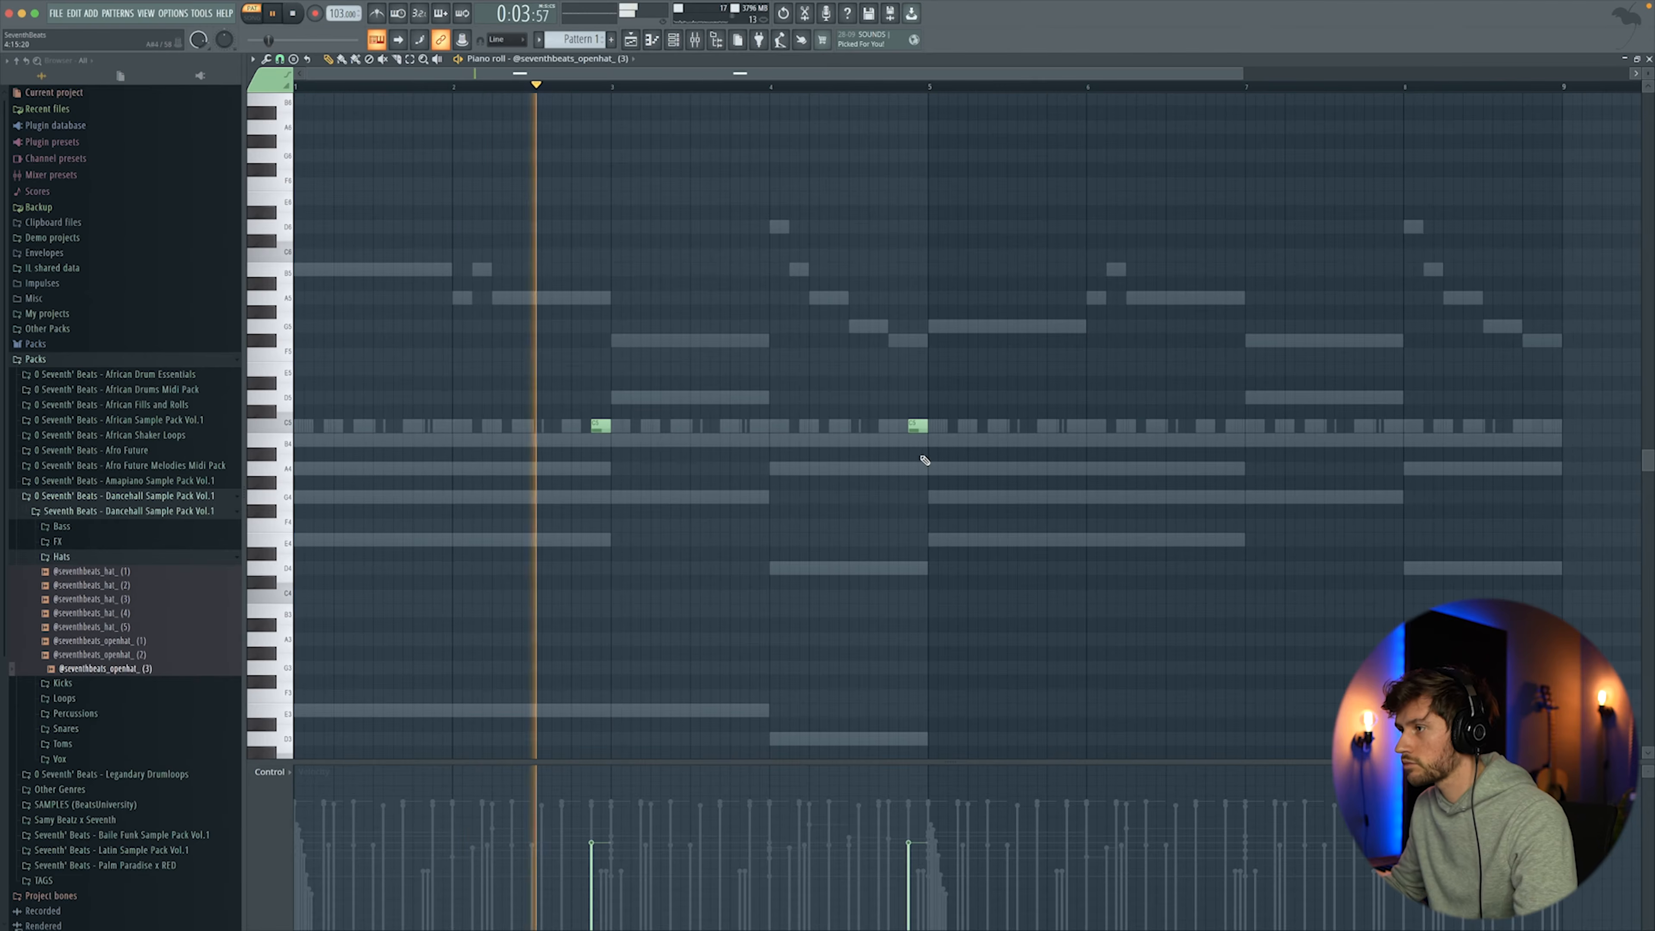
{"action": "left_click", "coordinate": [1227, 426]}
{"action": "left_click", "coordinate": [1549, 426]}
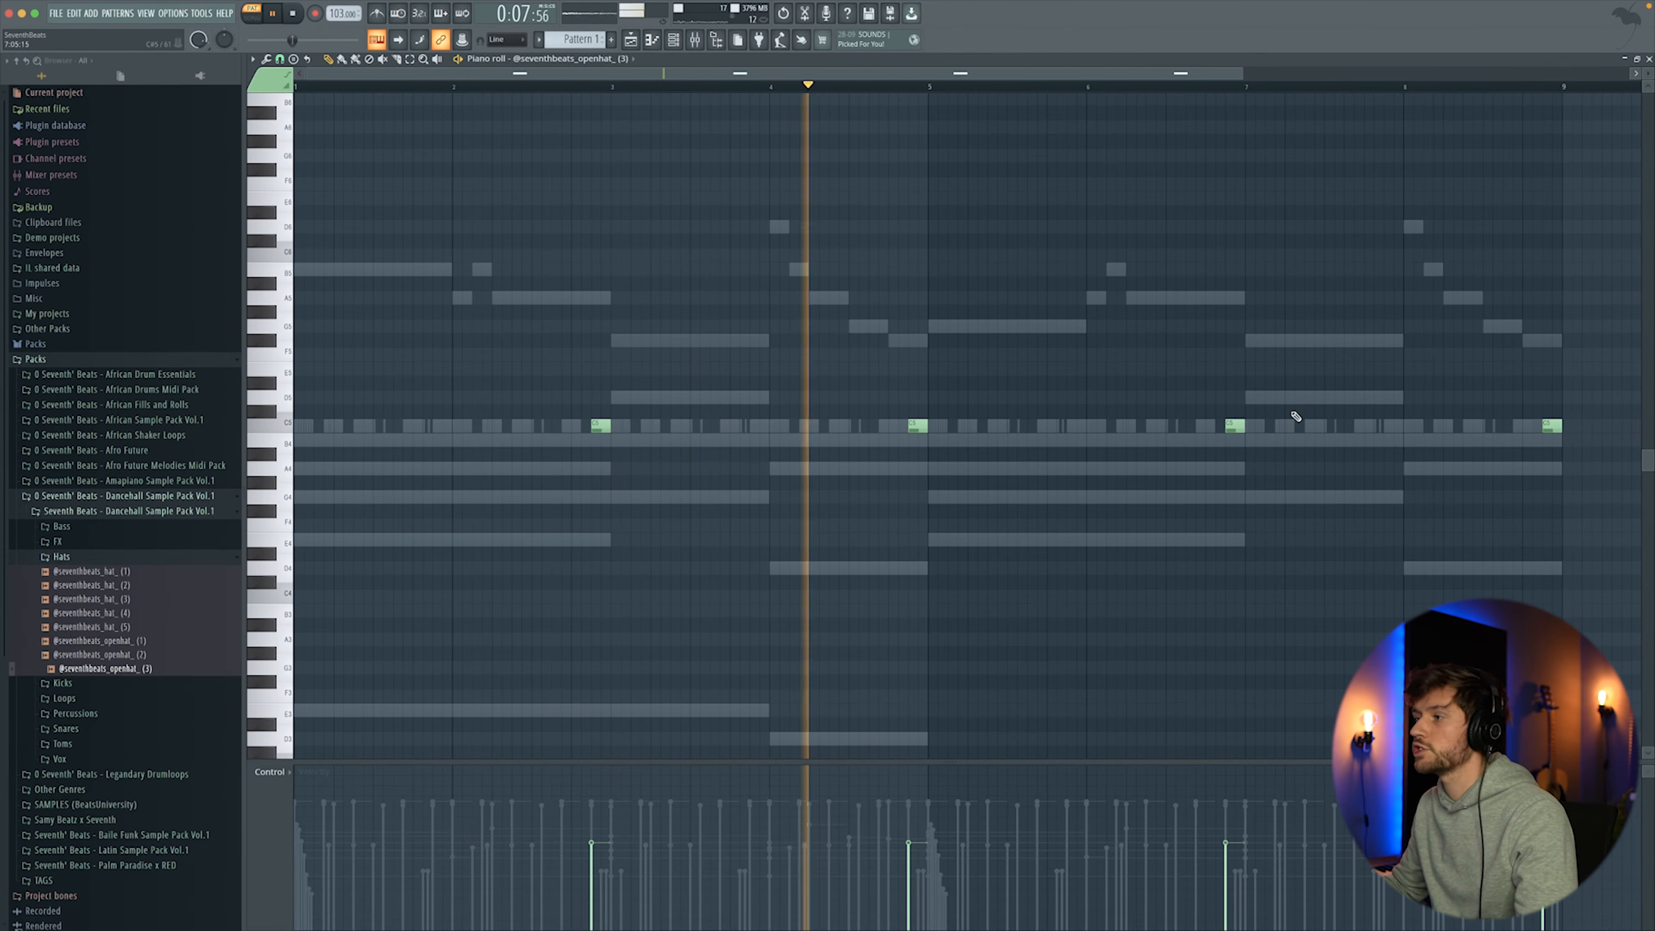
{"action": "key", "text": "space"}
Step: Load SB - NATURAL SHAKER (21) from the African Sample Pack Vol.1 Natural Shakers folder as a new channel and play the shaker pattern
{"action": "key", "text": "F6"}
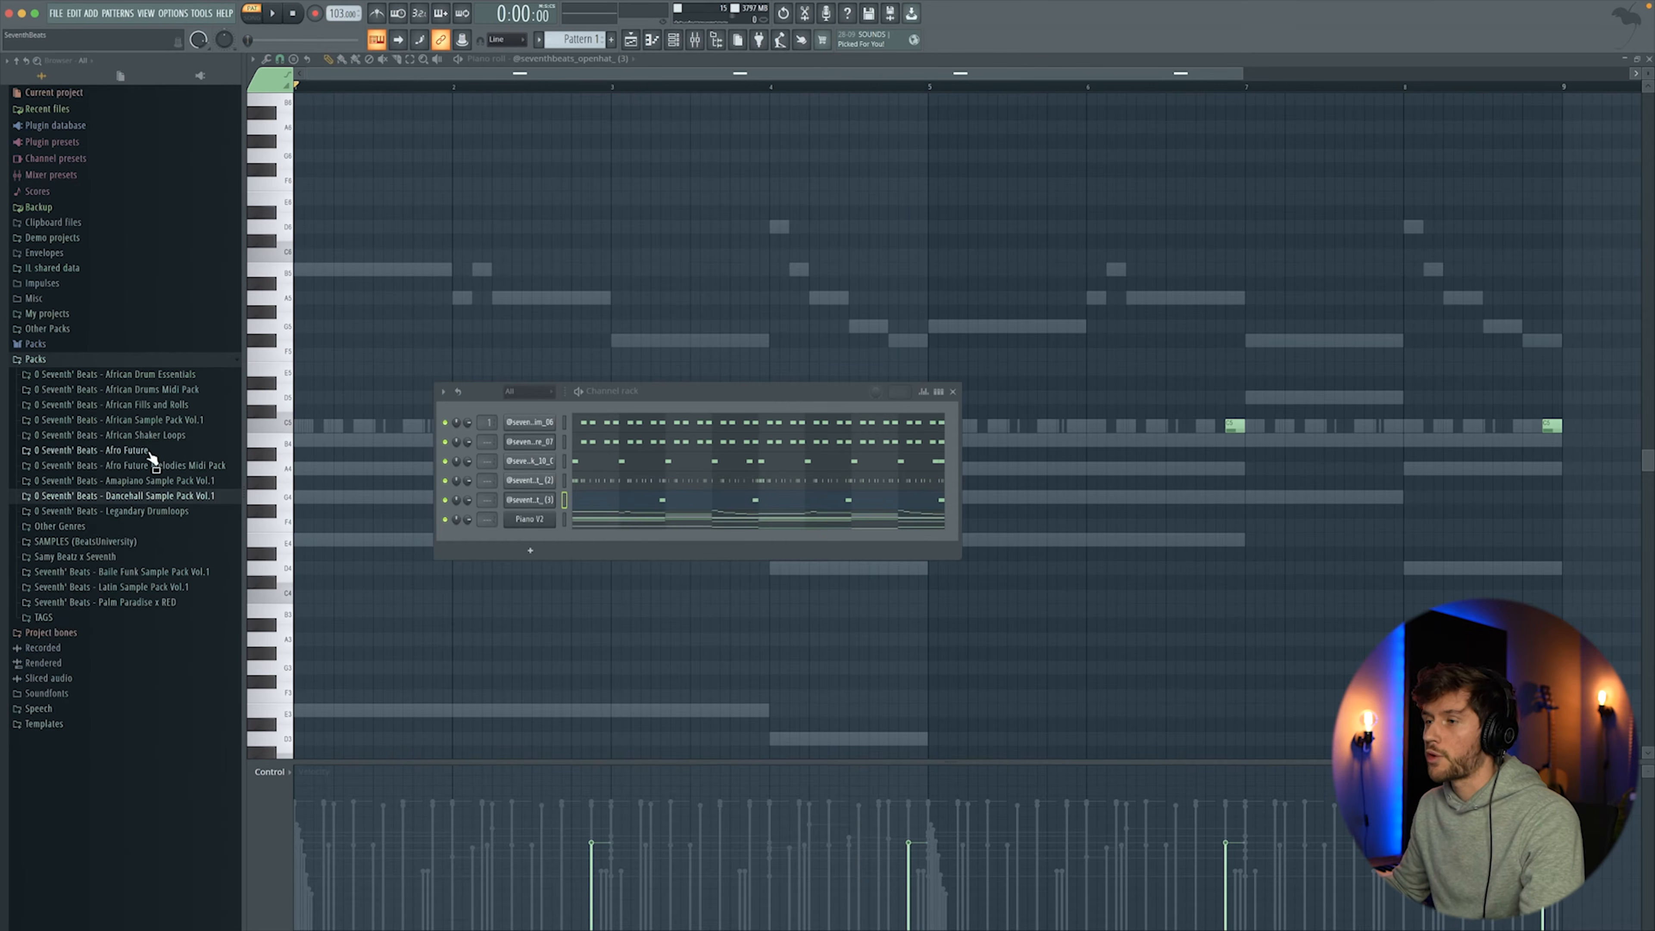
{"action": "left_click", "coordinate": [155, 425]}
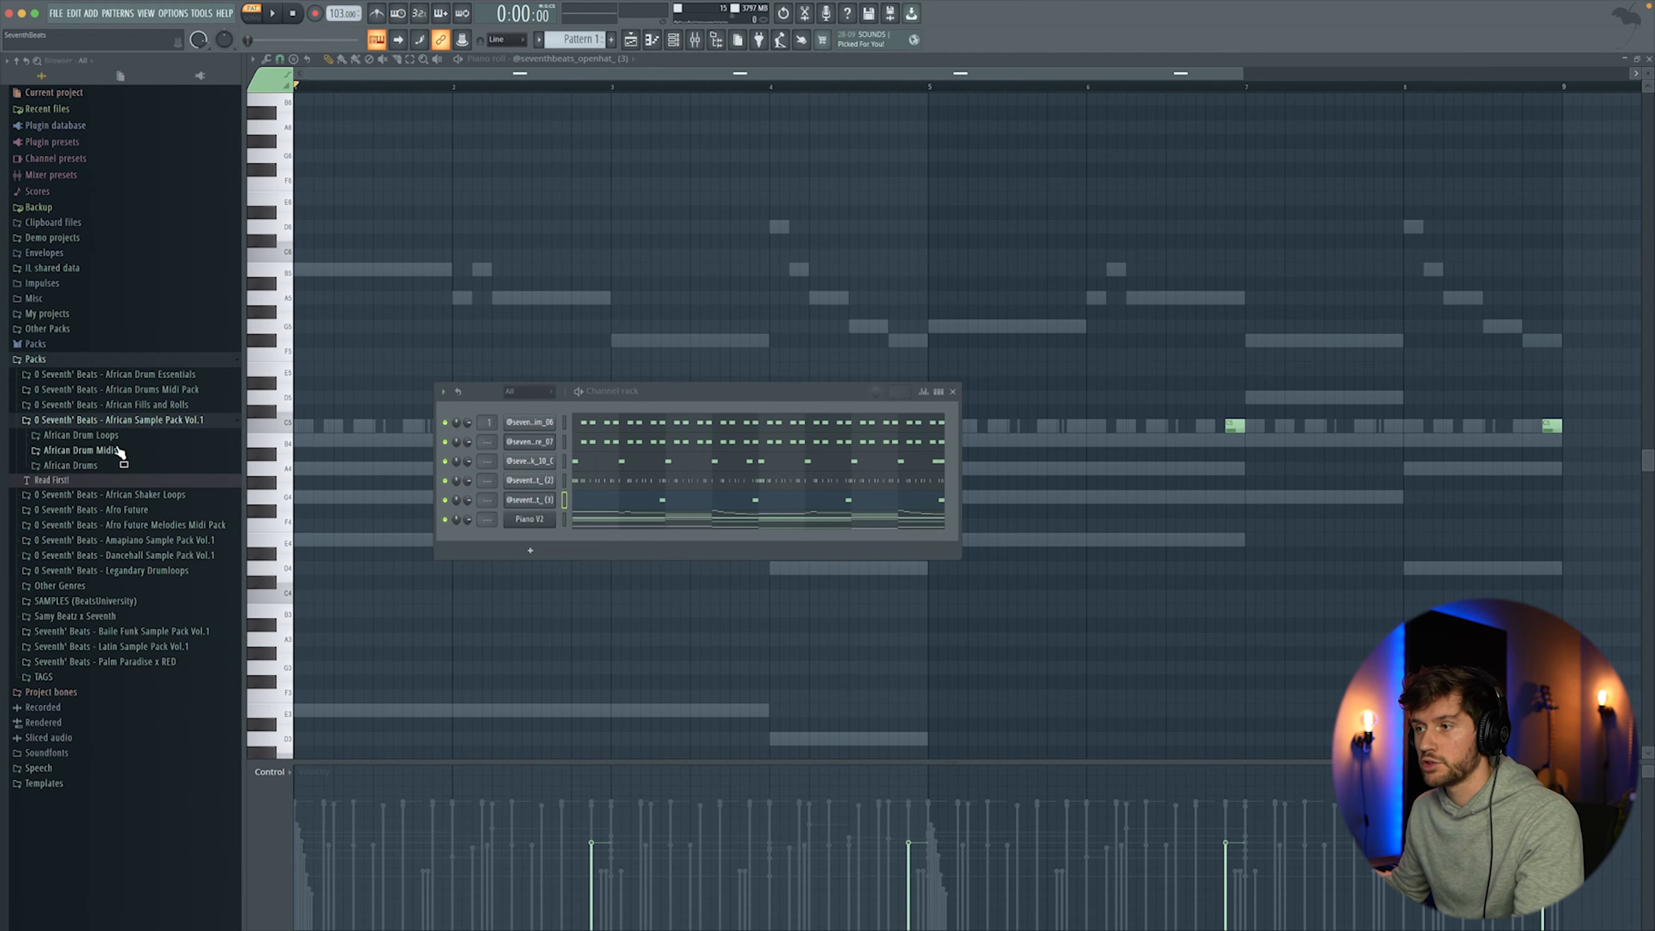
{"action": "left_click", "coordinate": [71, 465]}
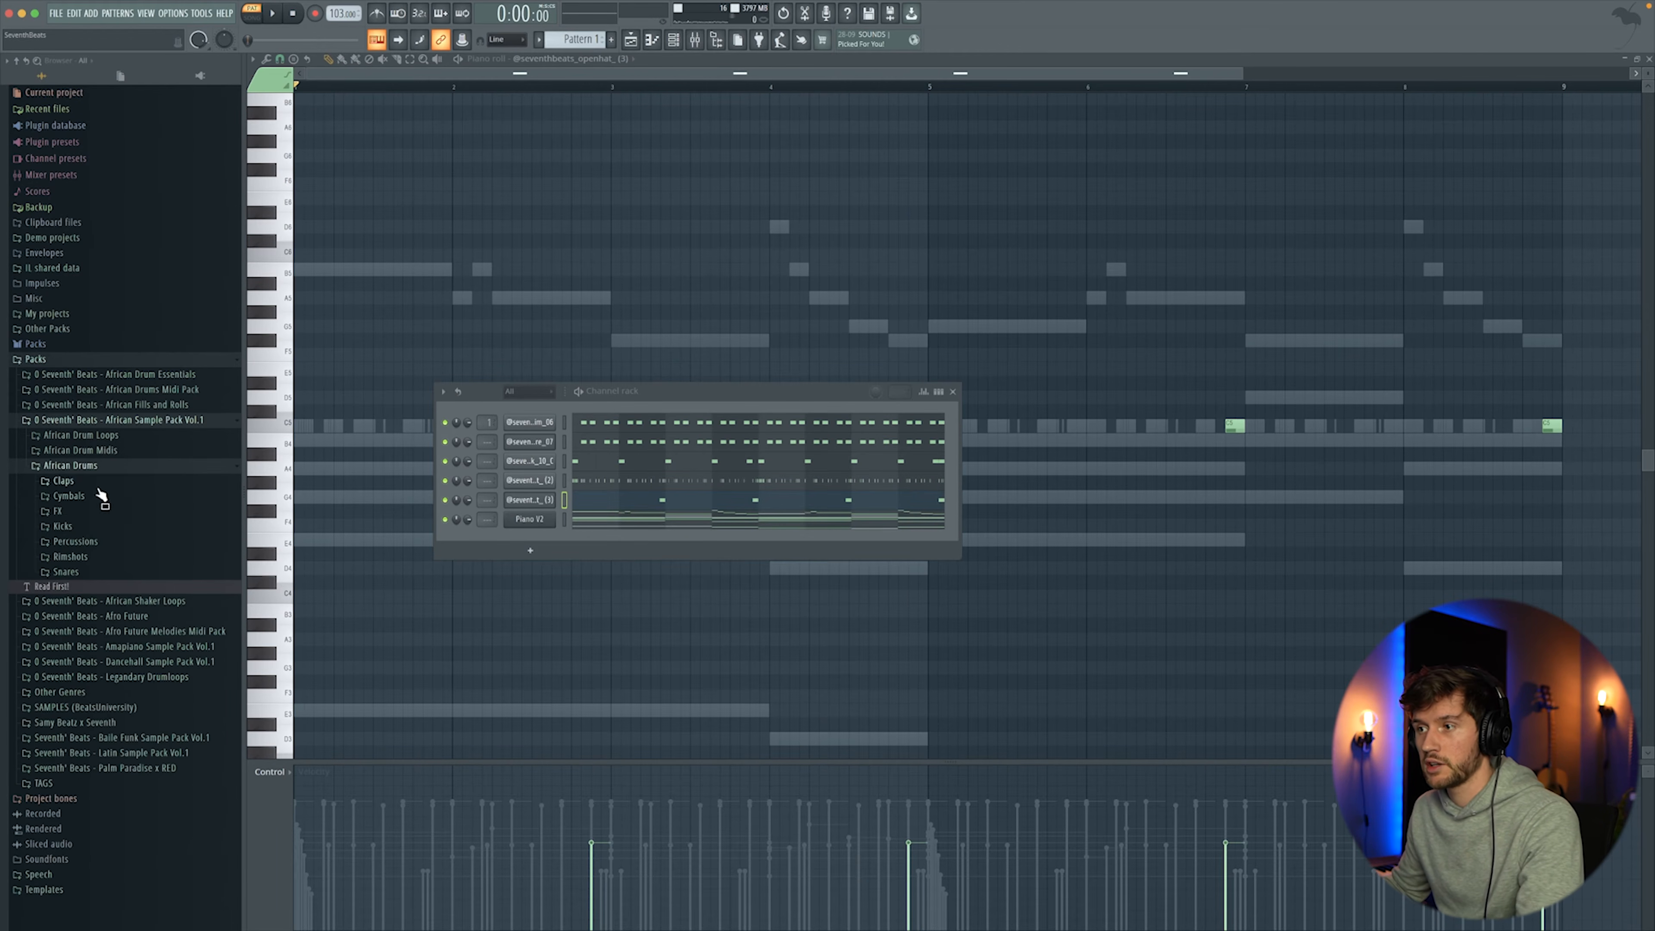
{"action": "left_click", "coordinate": [98, 542]}
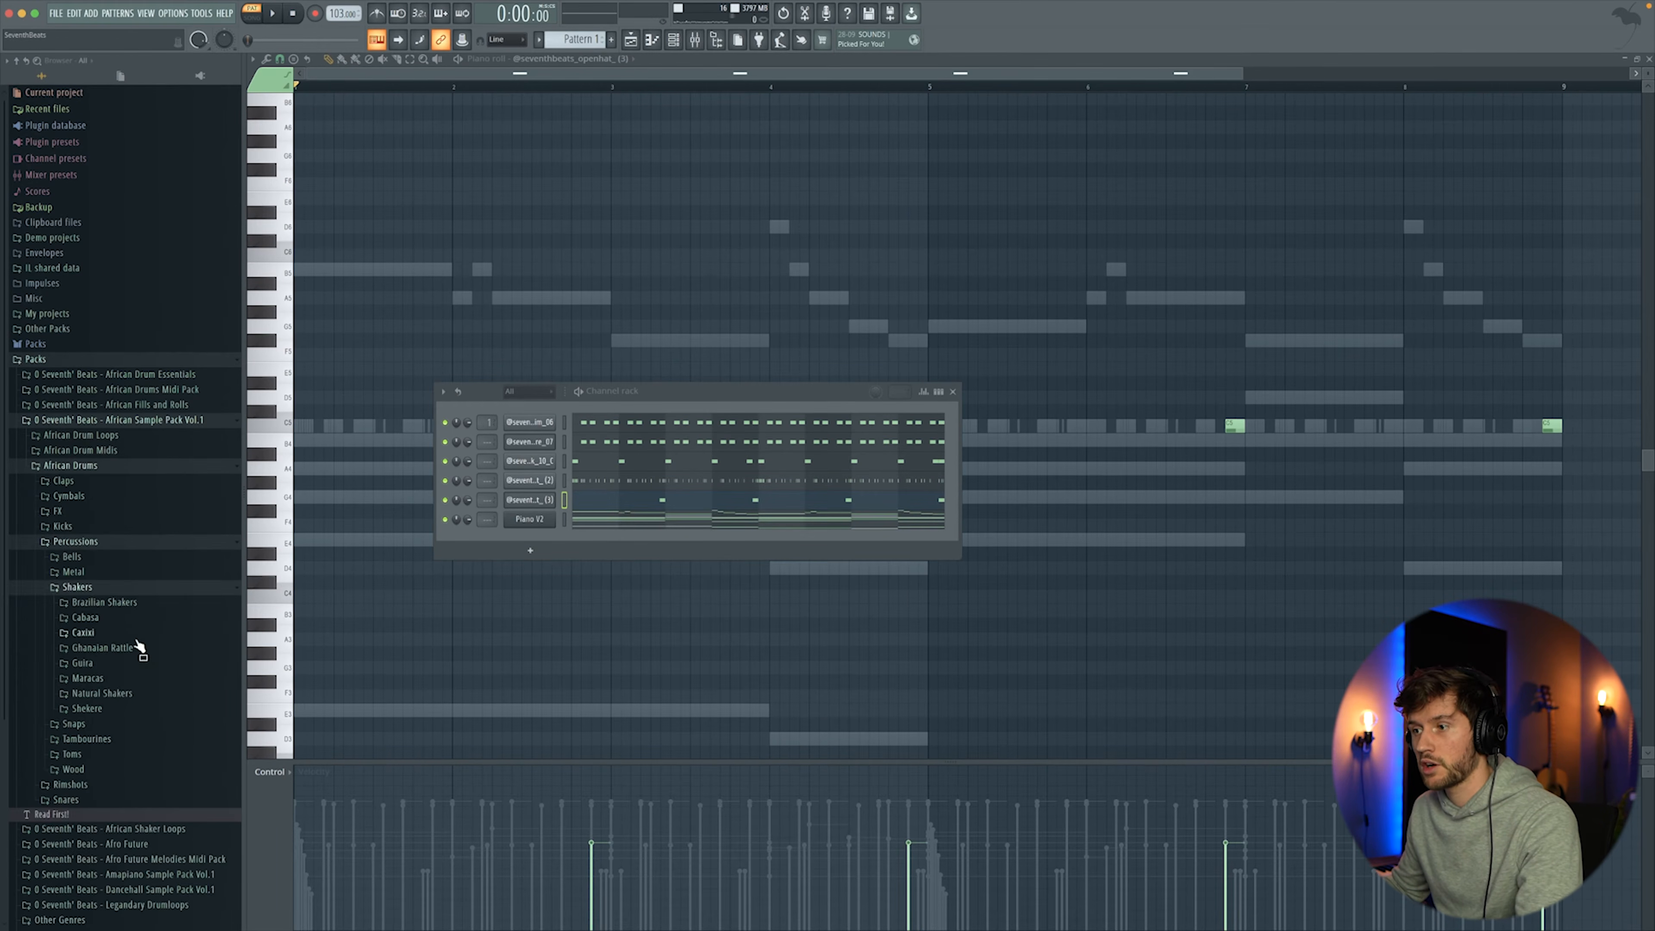
{"action": "left_click", "coordinate": [110, 693]}
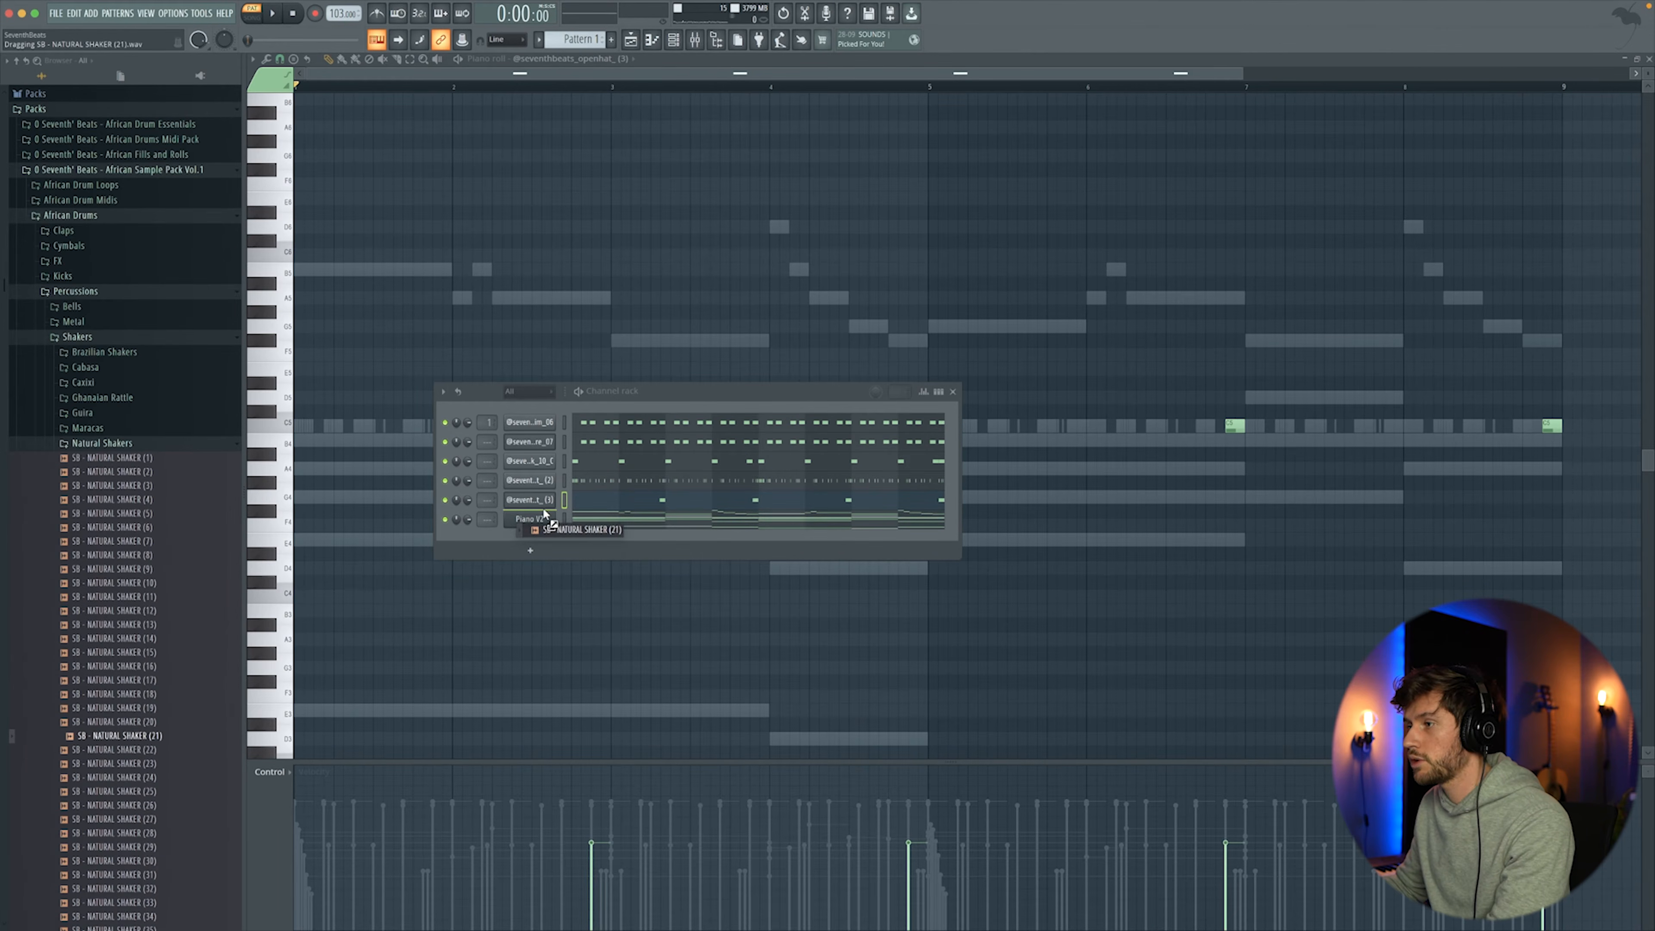
{"action": "left_click_drag", "start_coordinate": [545, 515], "coordinate": [545, 519]}
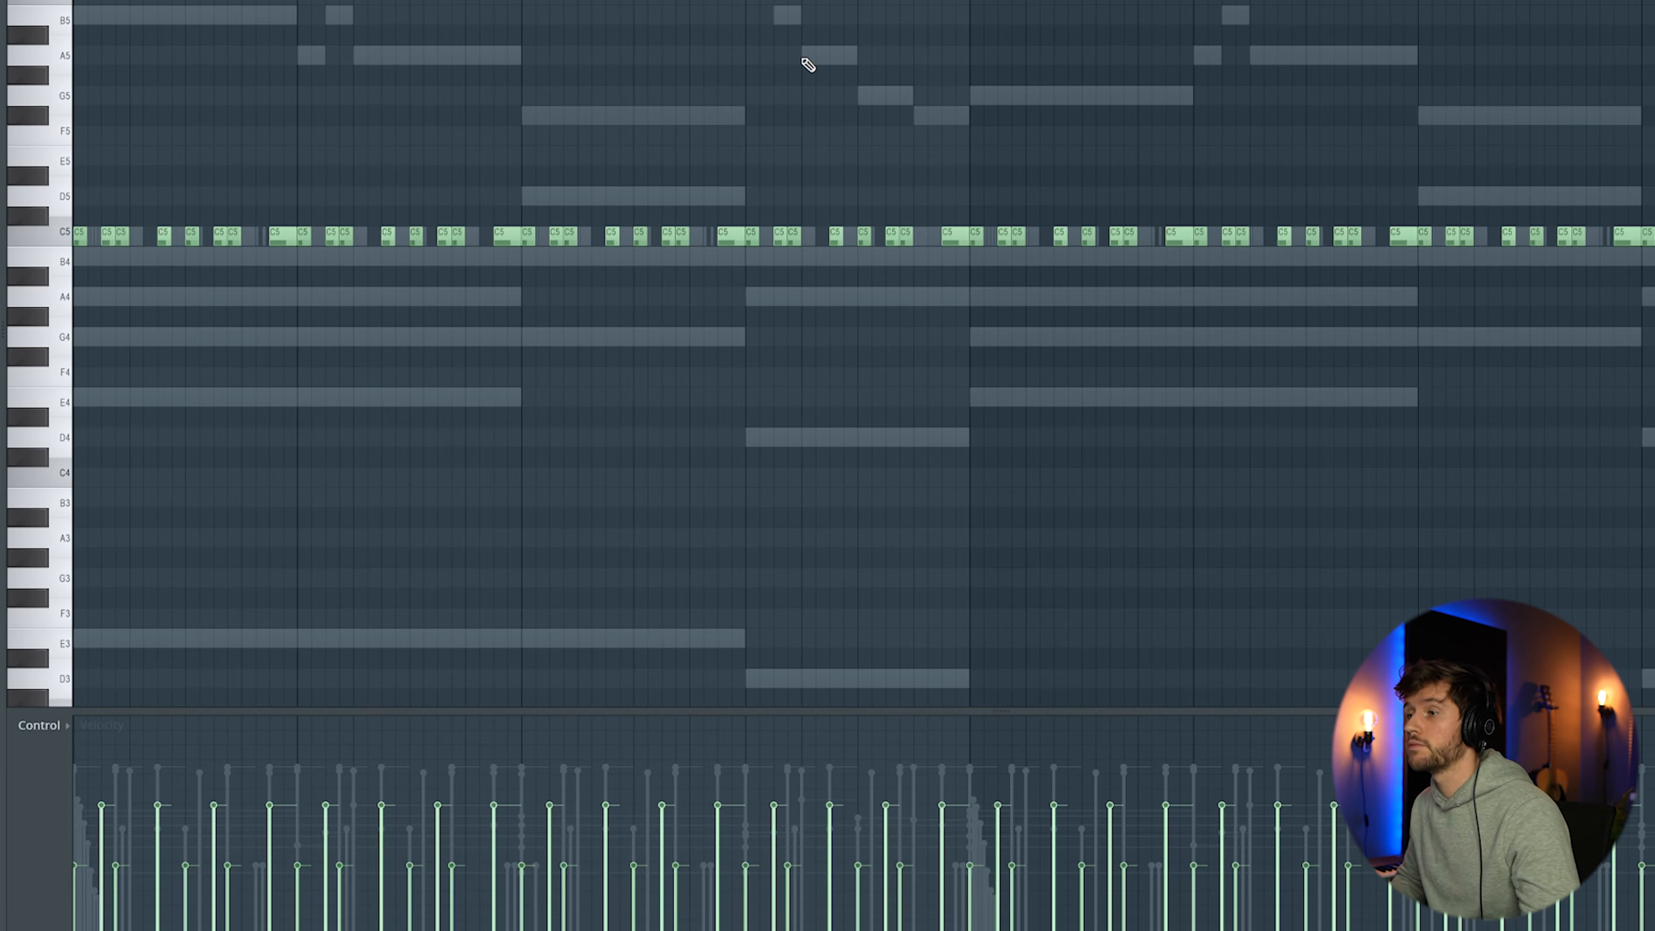
{"action": "key", "text": "space"}
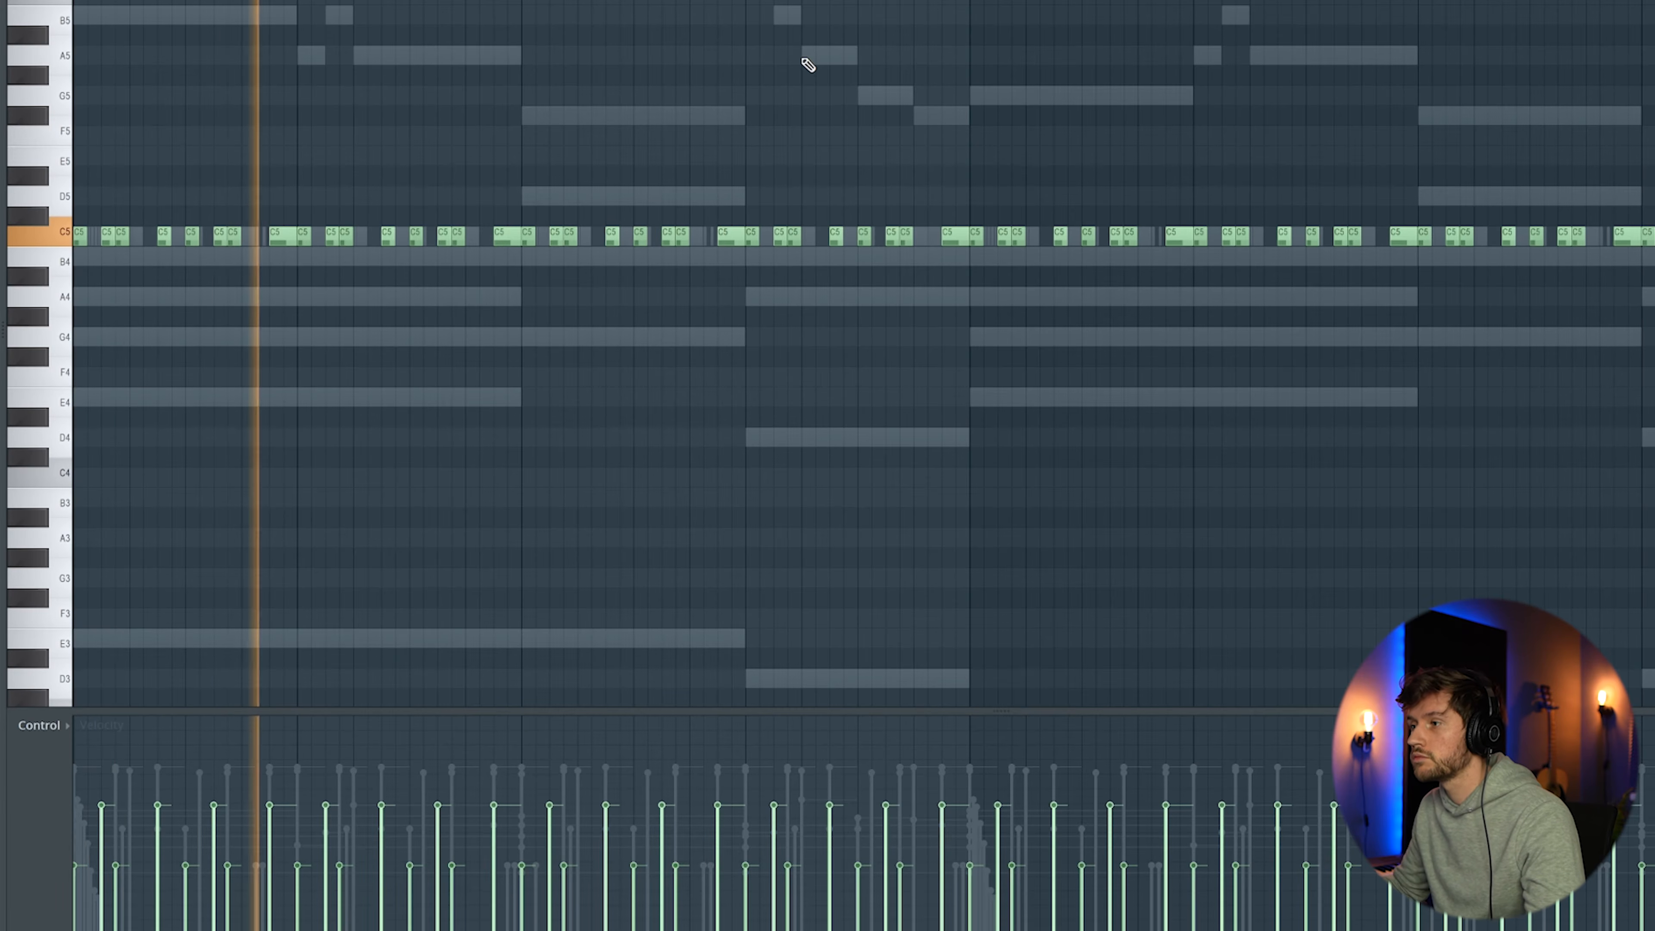
Step: Lower the volume of the SB - NATURAL SHAKER (21) channel during playback and stop the pattern
{"action": "key", "text": "F6"}
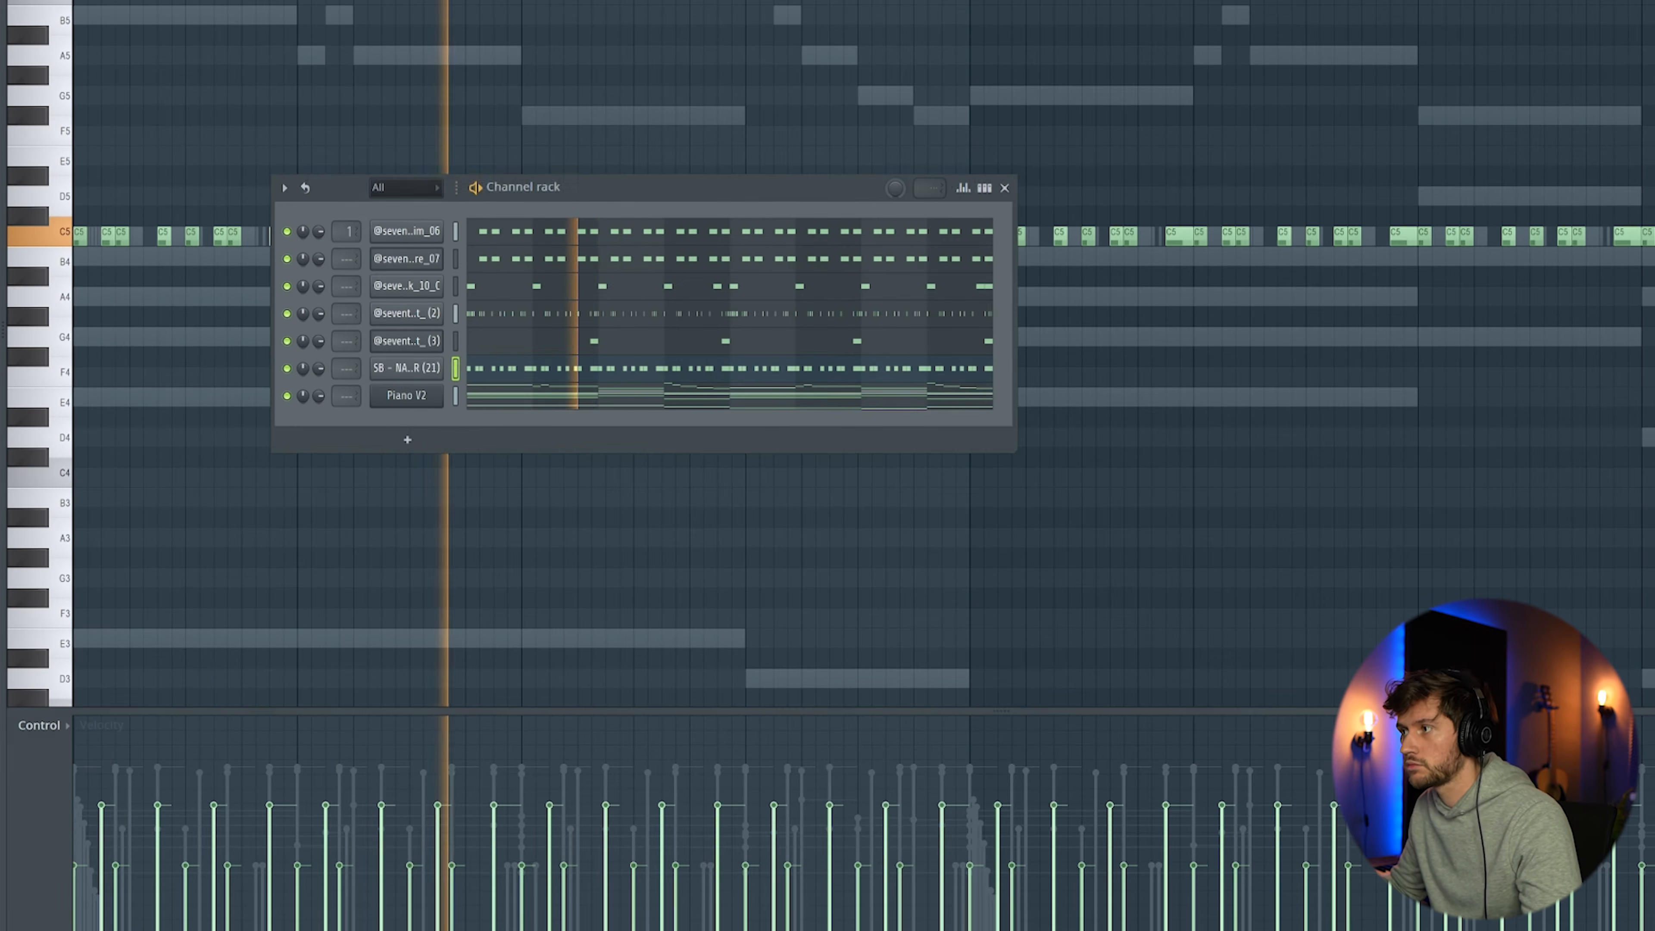
{"action": "left_click_drag", "start_coordinate": [319, 369], "coordinate": [319, 388]}
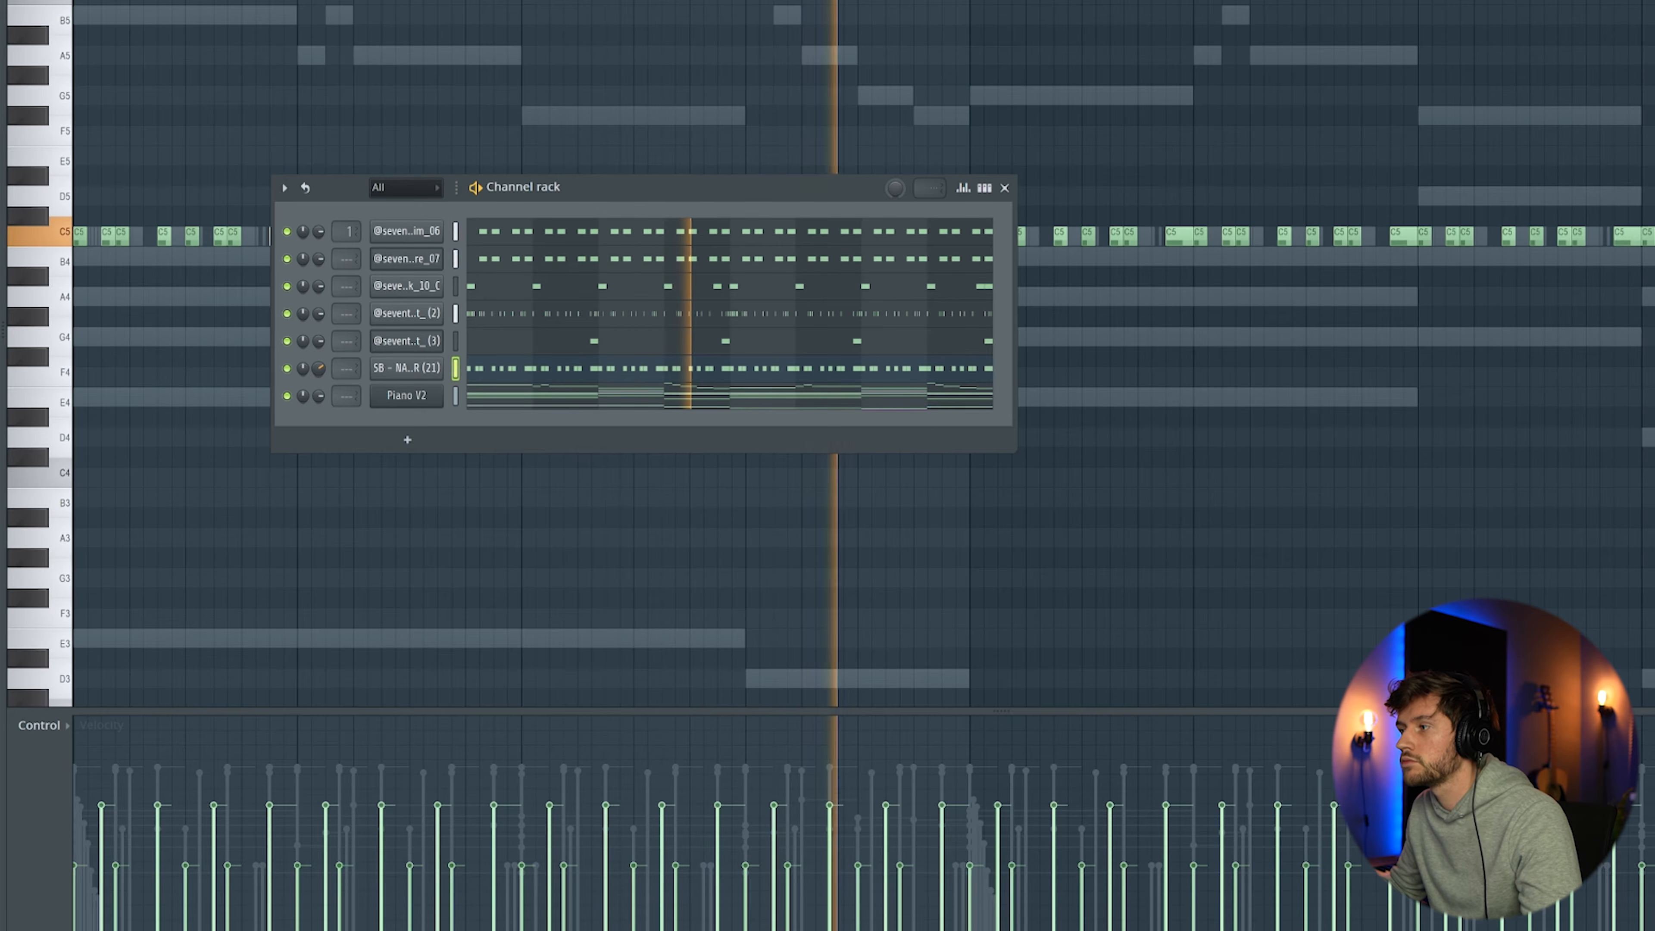
{"action": "key", "text": "space"}
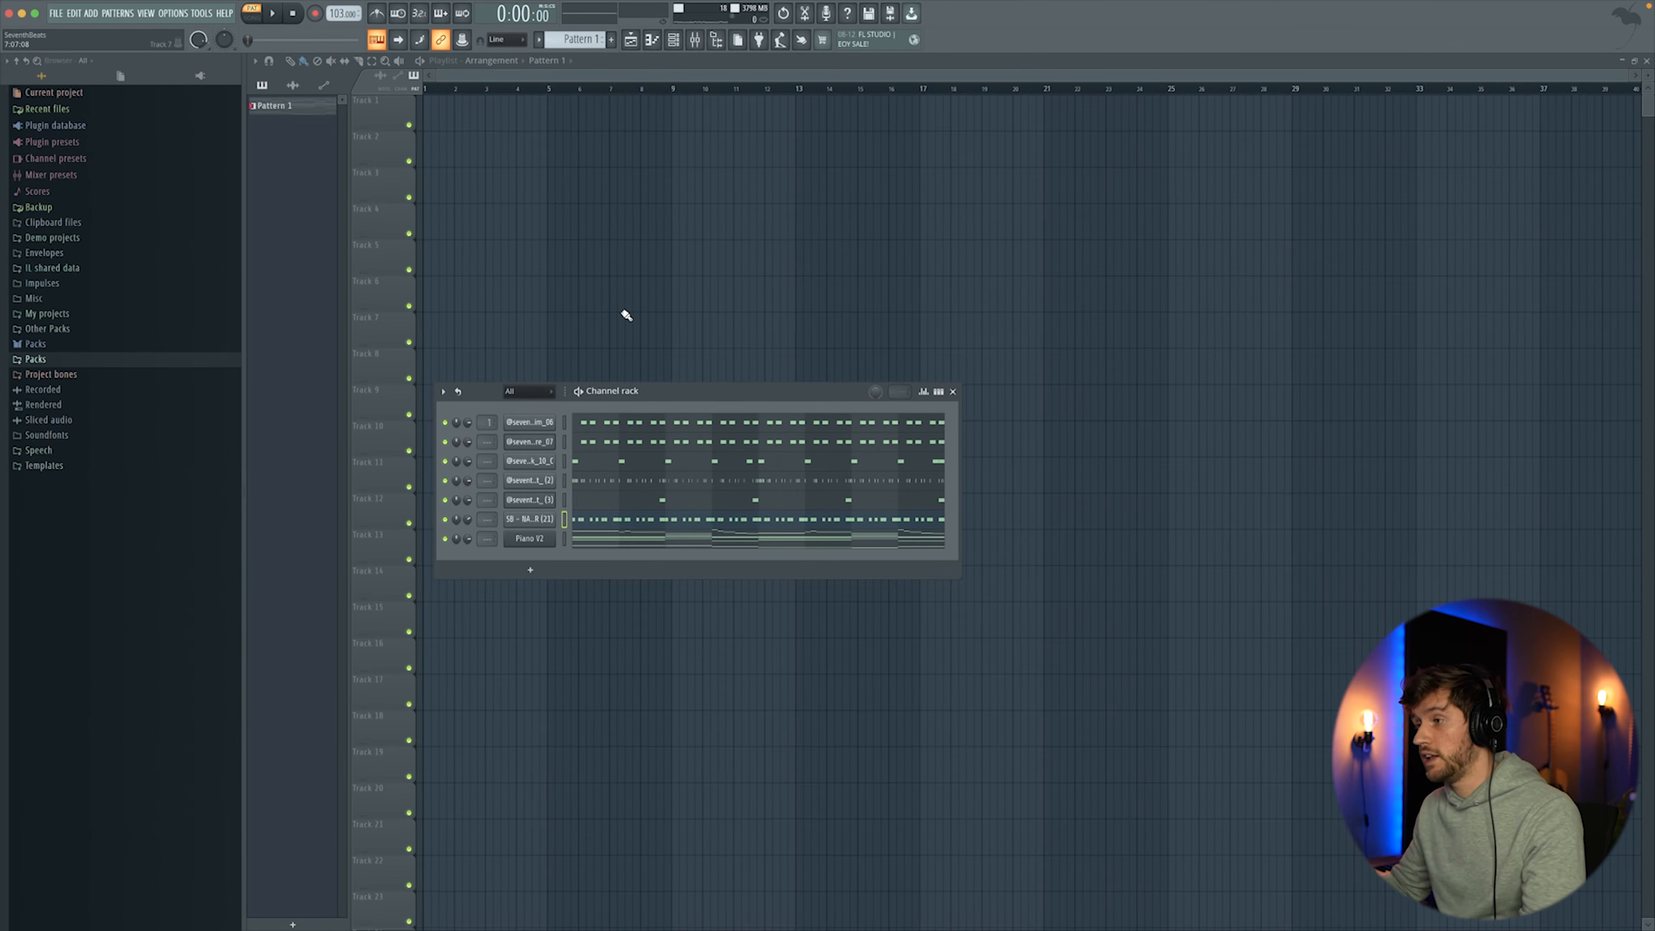
Step: Insert Serum as a new channel above Piano V2 and load the Sawbass #1 preset
{"action": "right_click", "coordinate": [547, 544]}
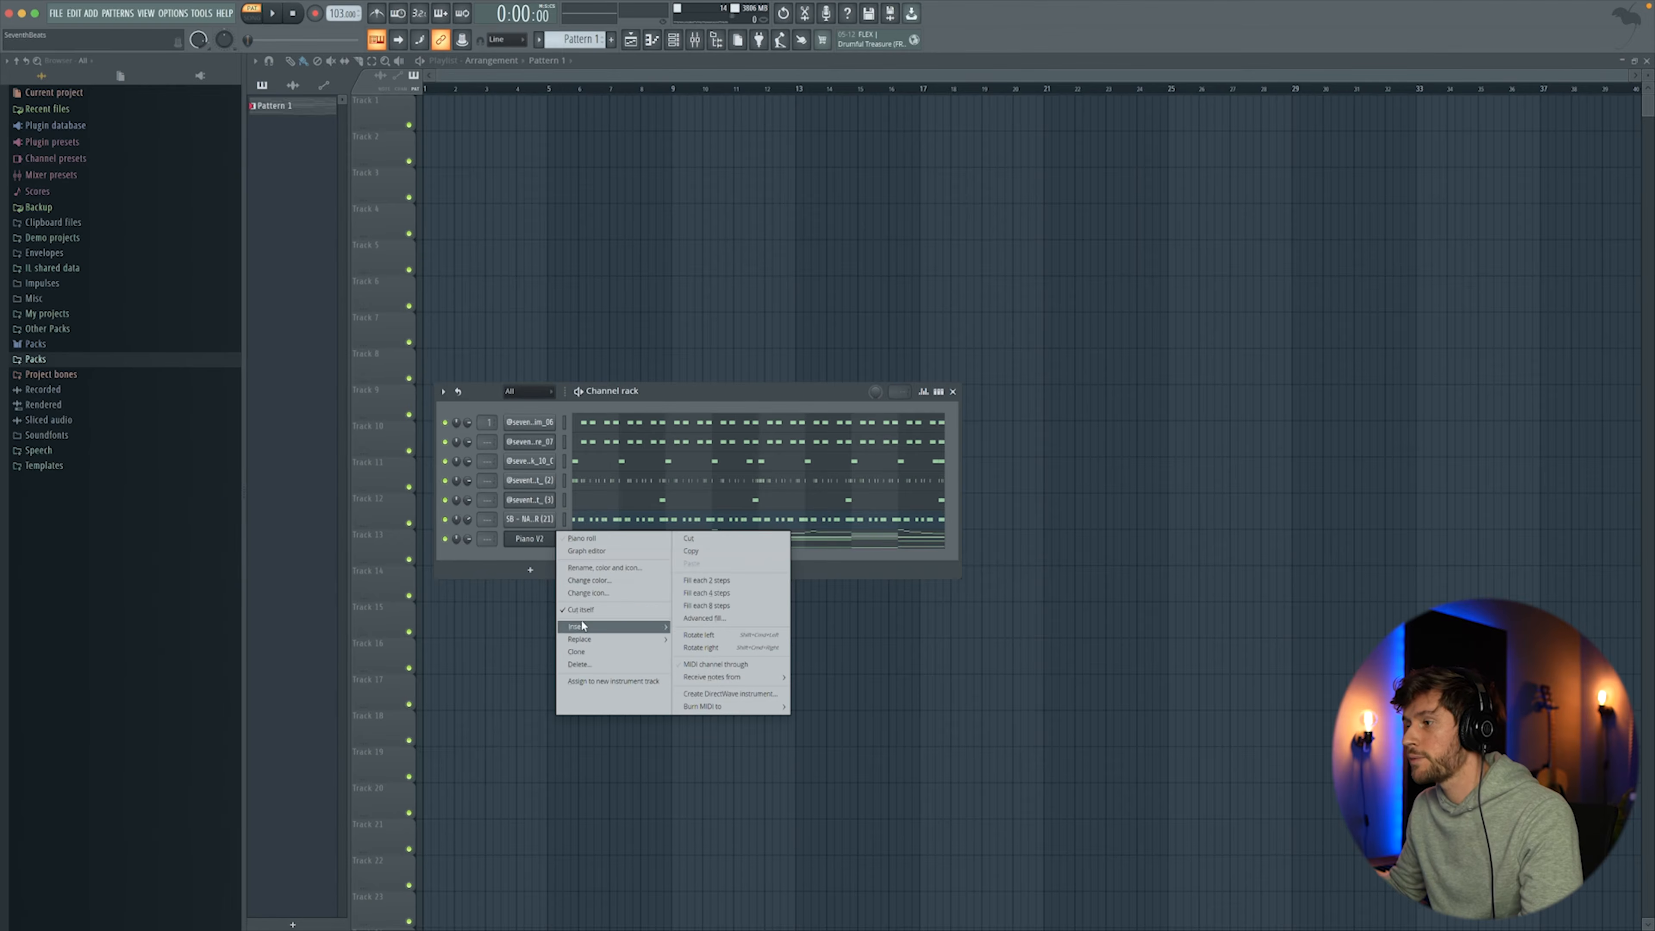
{"action": "mouse_move", "coordinate": [582, 626]}
{"action": "left_click", "coordinate": [797, 508]}
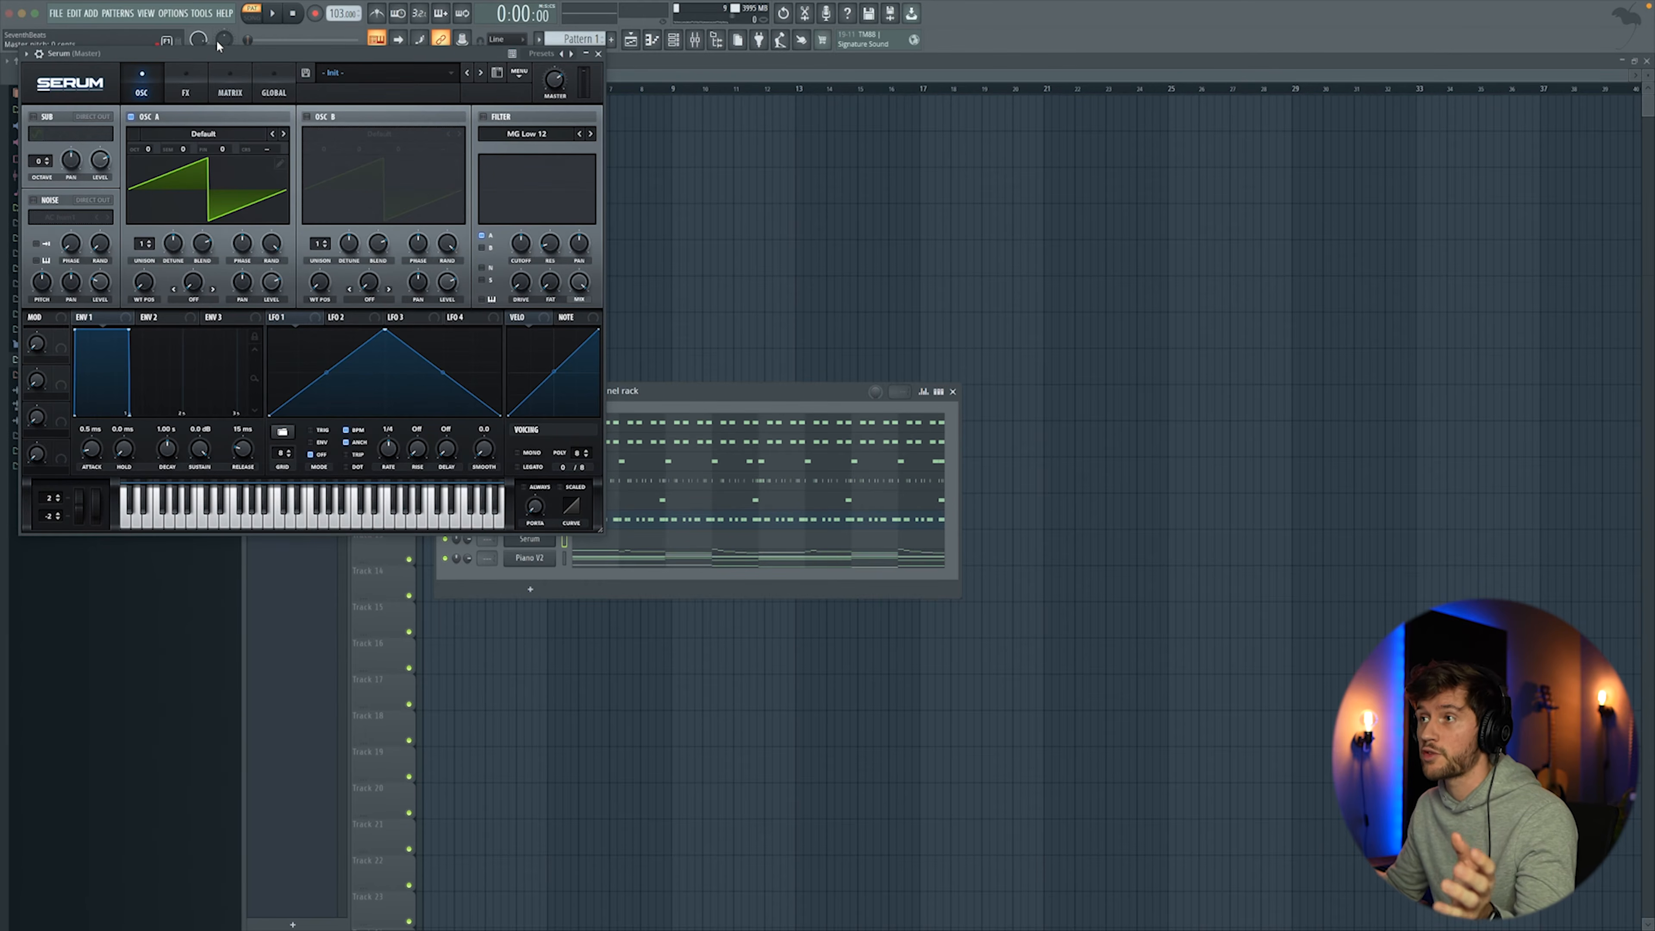
{"action": "left_click_drag", "start_coordinate": [213, 54], "coordinate": [598, 261]}
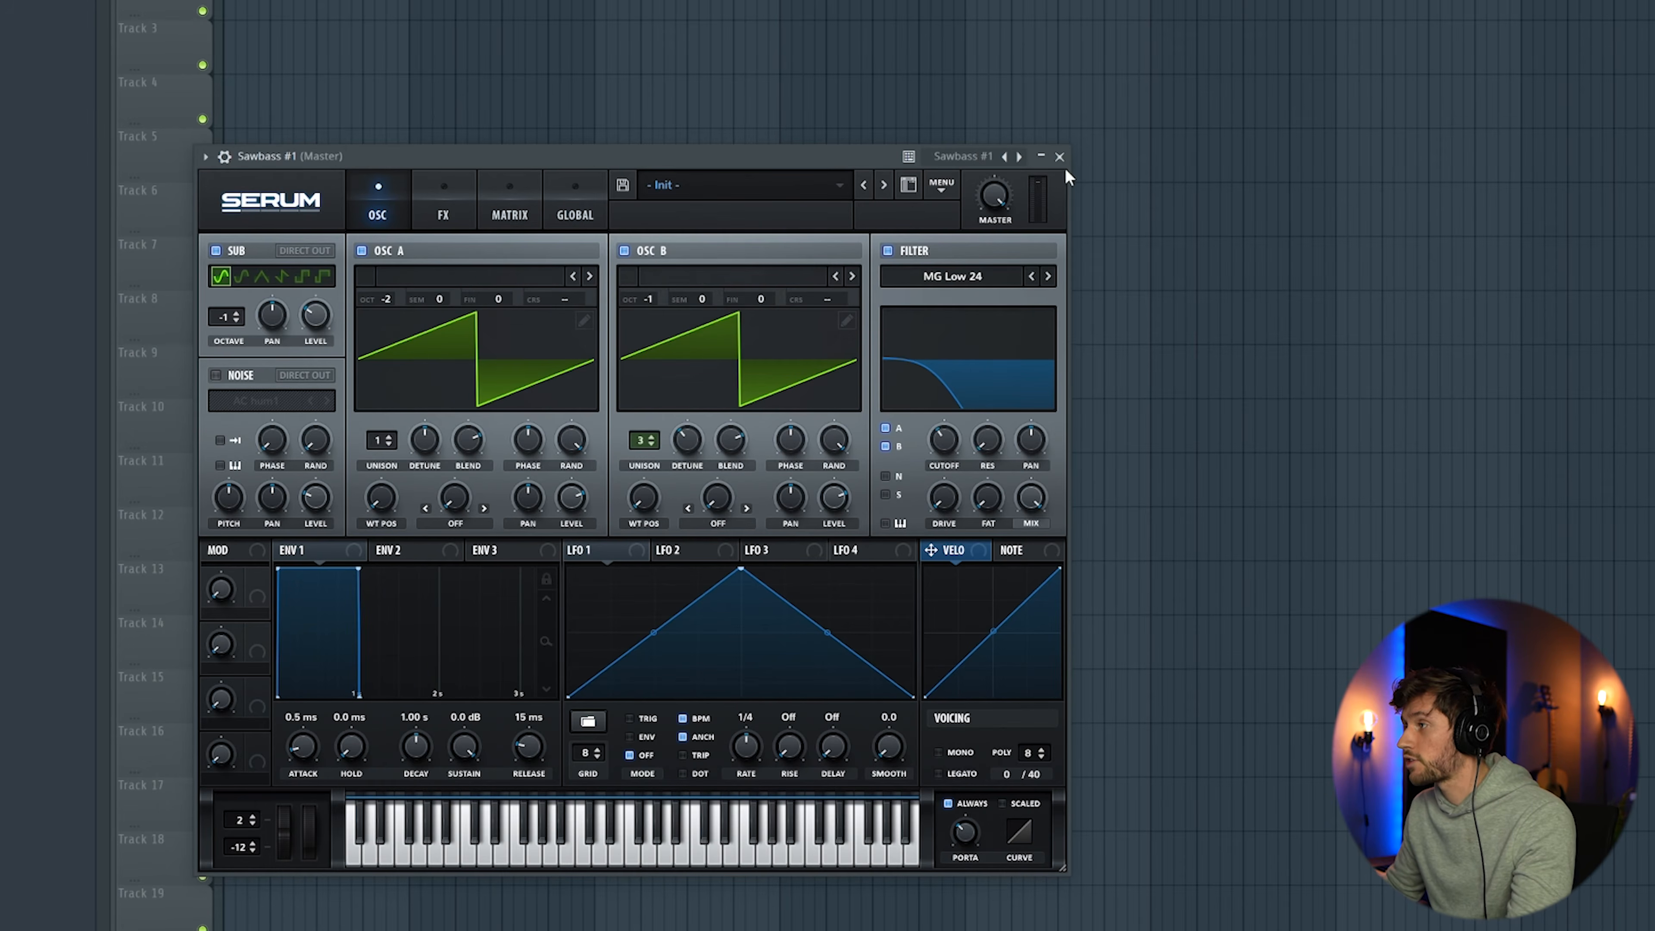
{"action": "left_click", "coordinate": [1061, 157]}
Step: Copy the piano's bass notes into the Sawbass #1 channel and raise them one octave
{"action": "left_click_drag", "start_coordinate": [282, 566], "coordinate": [282, 720]}
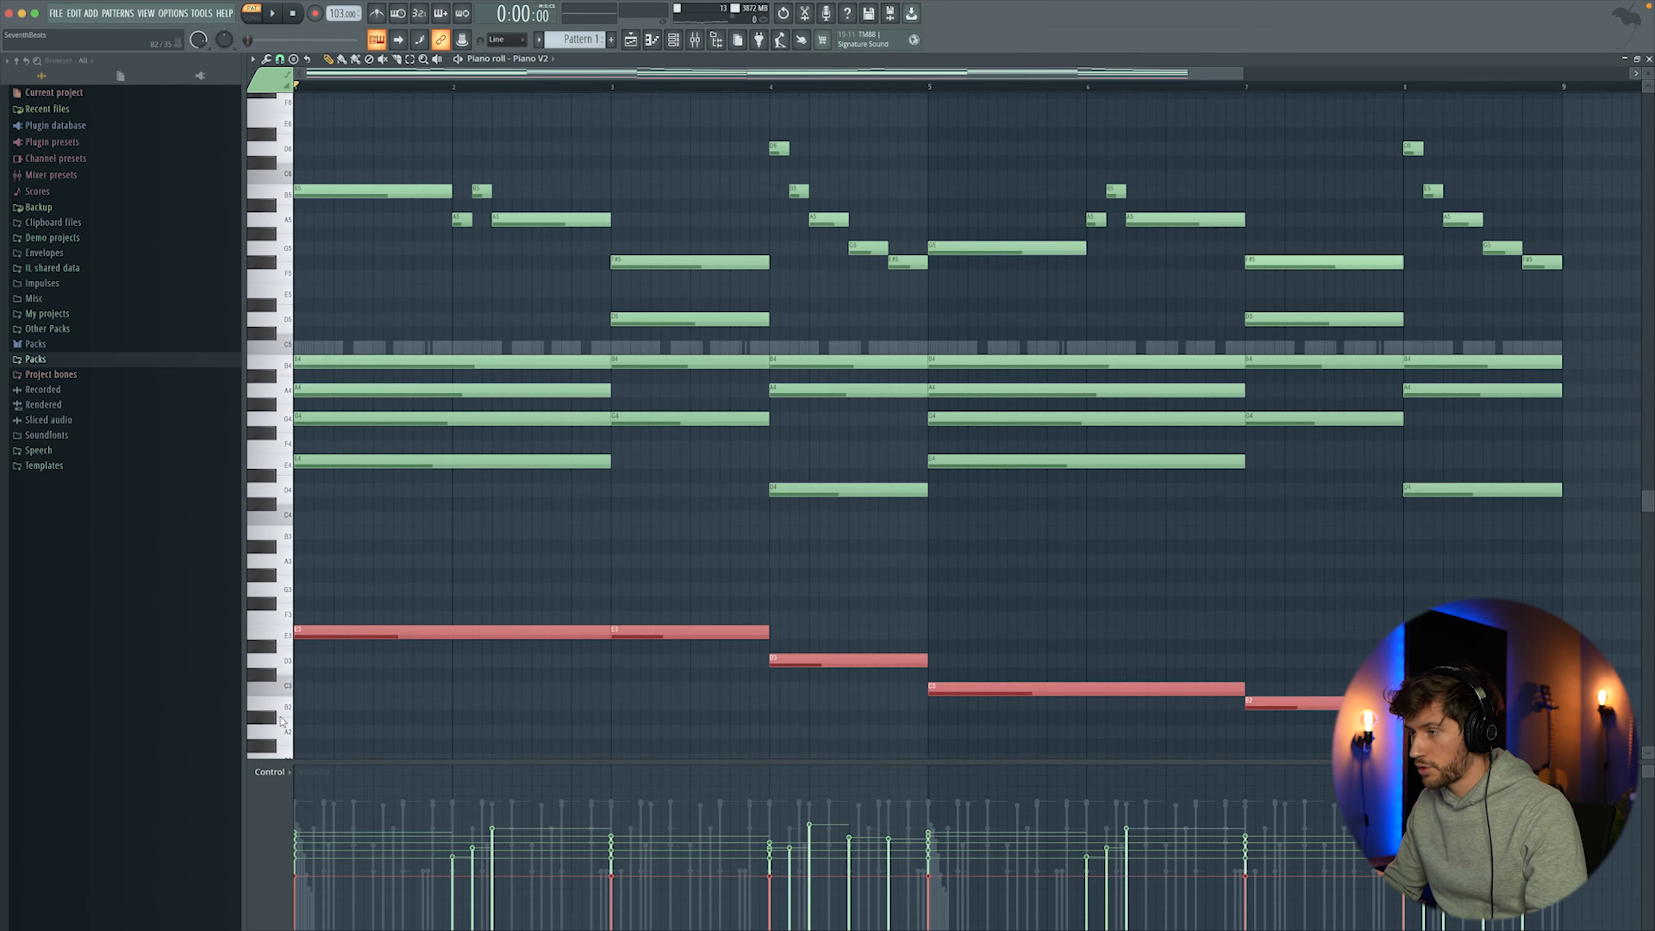
{"action": "left_click", "coordinate": [674, 45]}
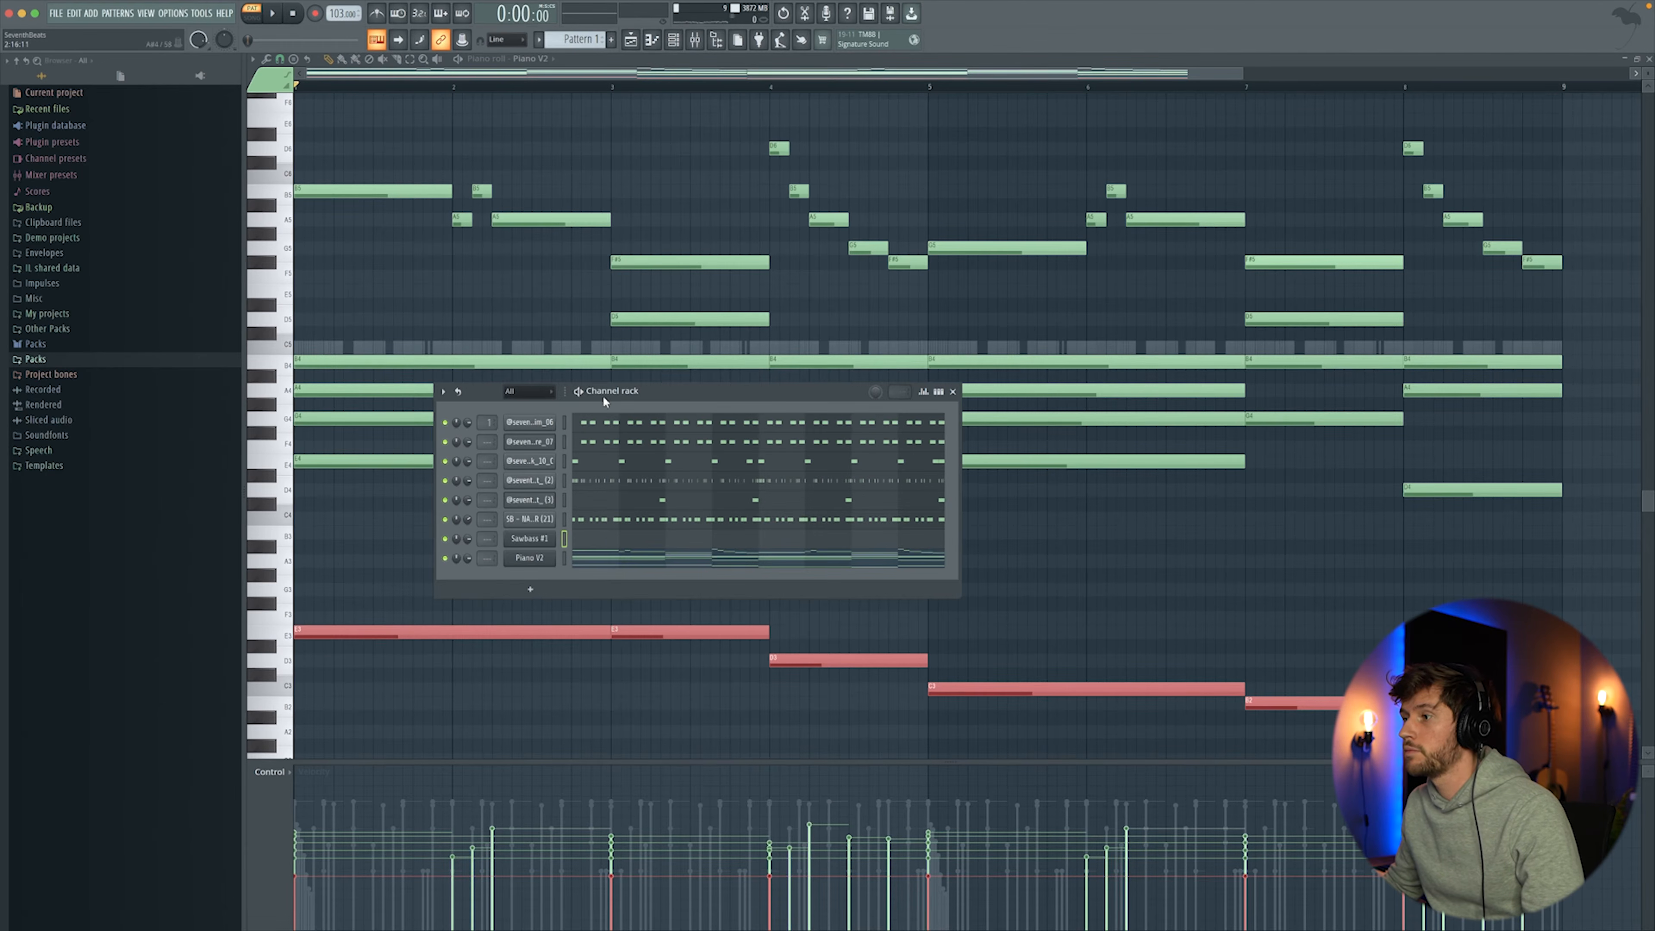
{"action": "left_click", "coordinate": [607, 542]}
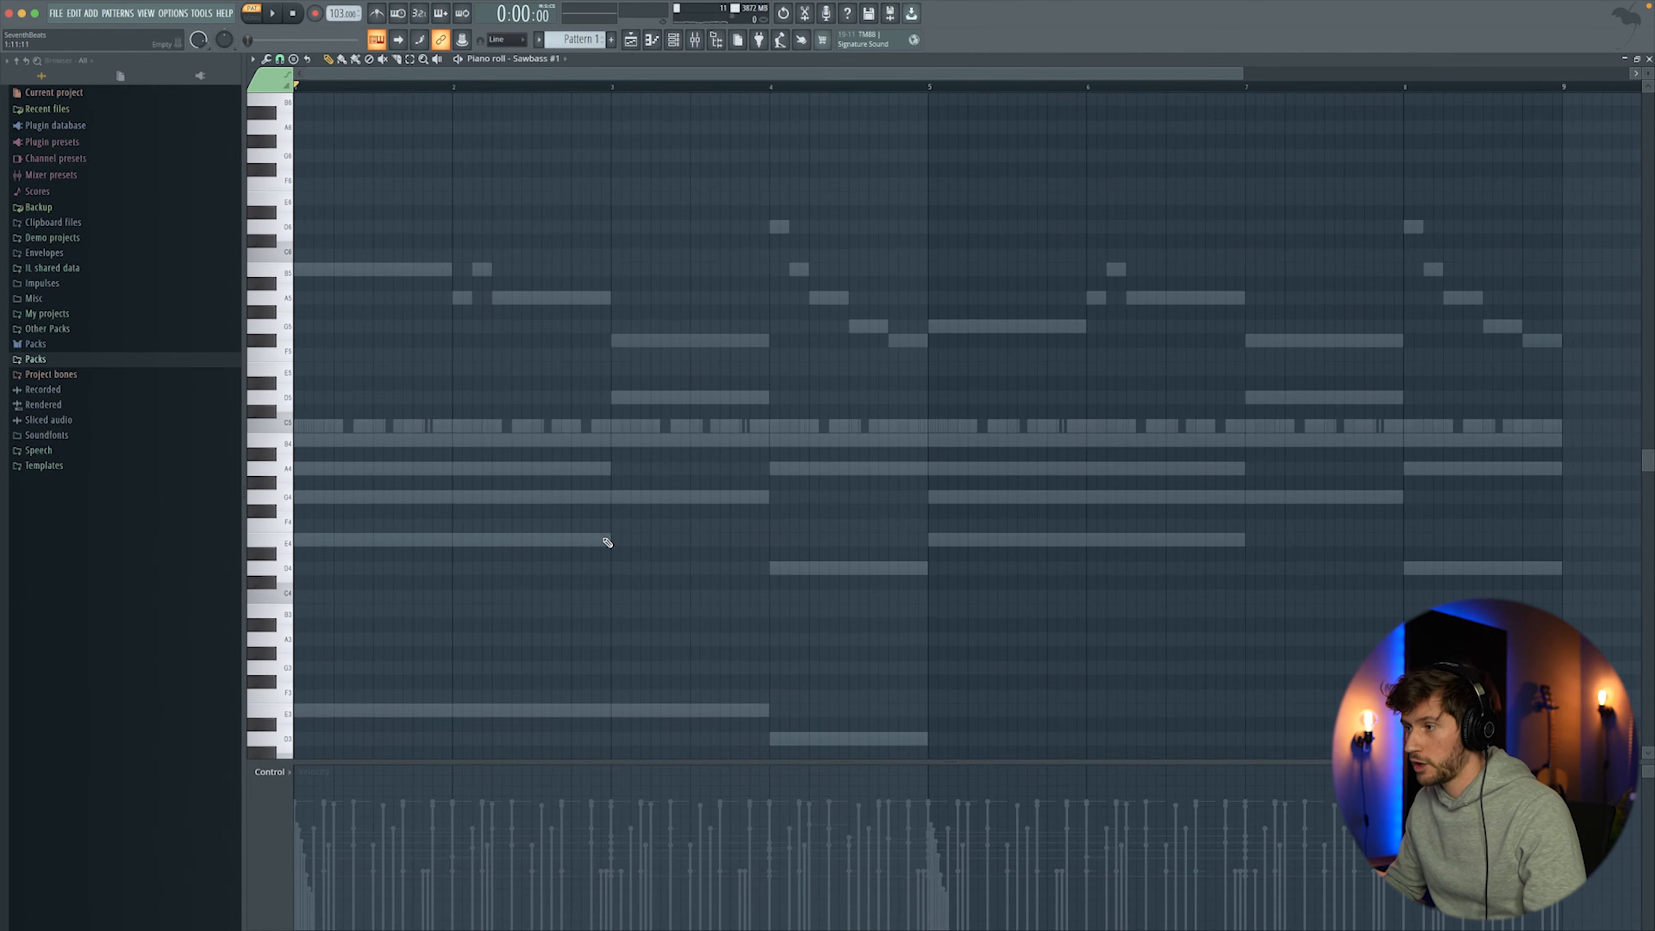
{"action": "key", "text": "ctrl+v"}
{"action": "scroll", "coordinate": [495, 561], "scroll_direction": "down", "scroll_amount": 3}
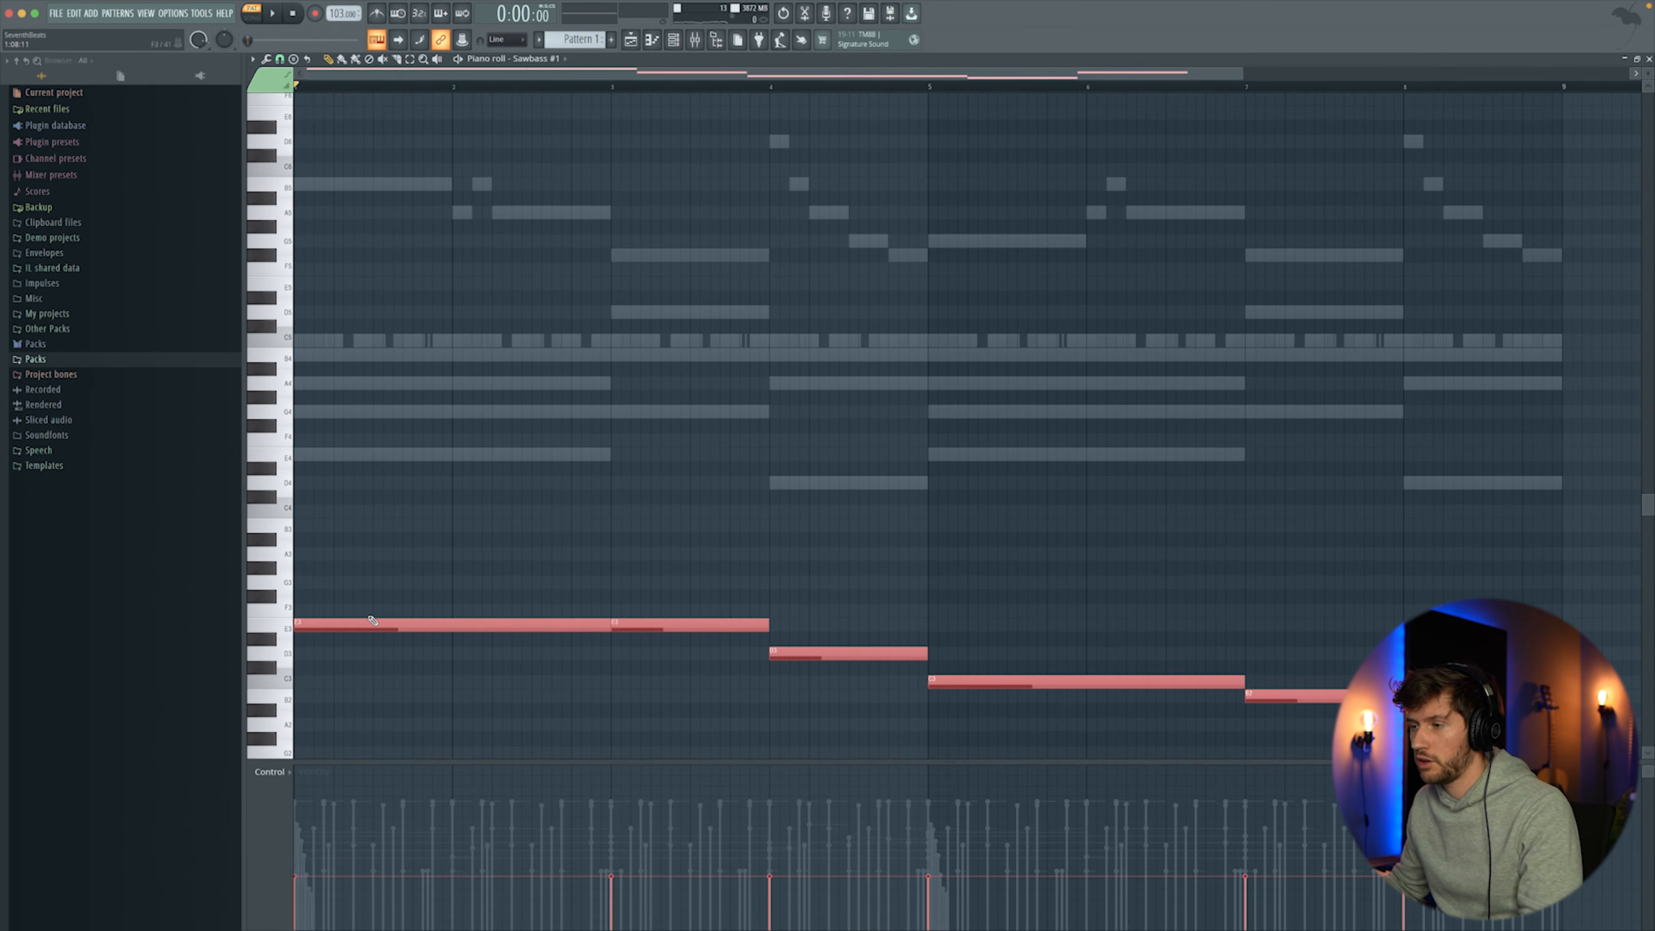
{"action": "left_click_drag", "start_coordinate": [366, 620], "coordinate": [352, 444]}
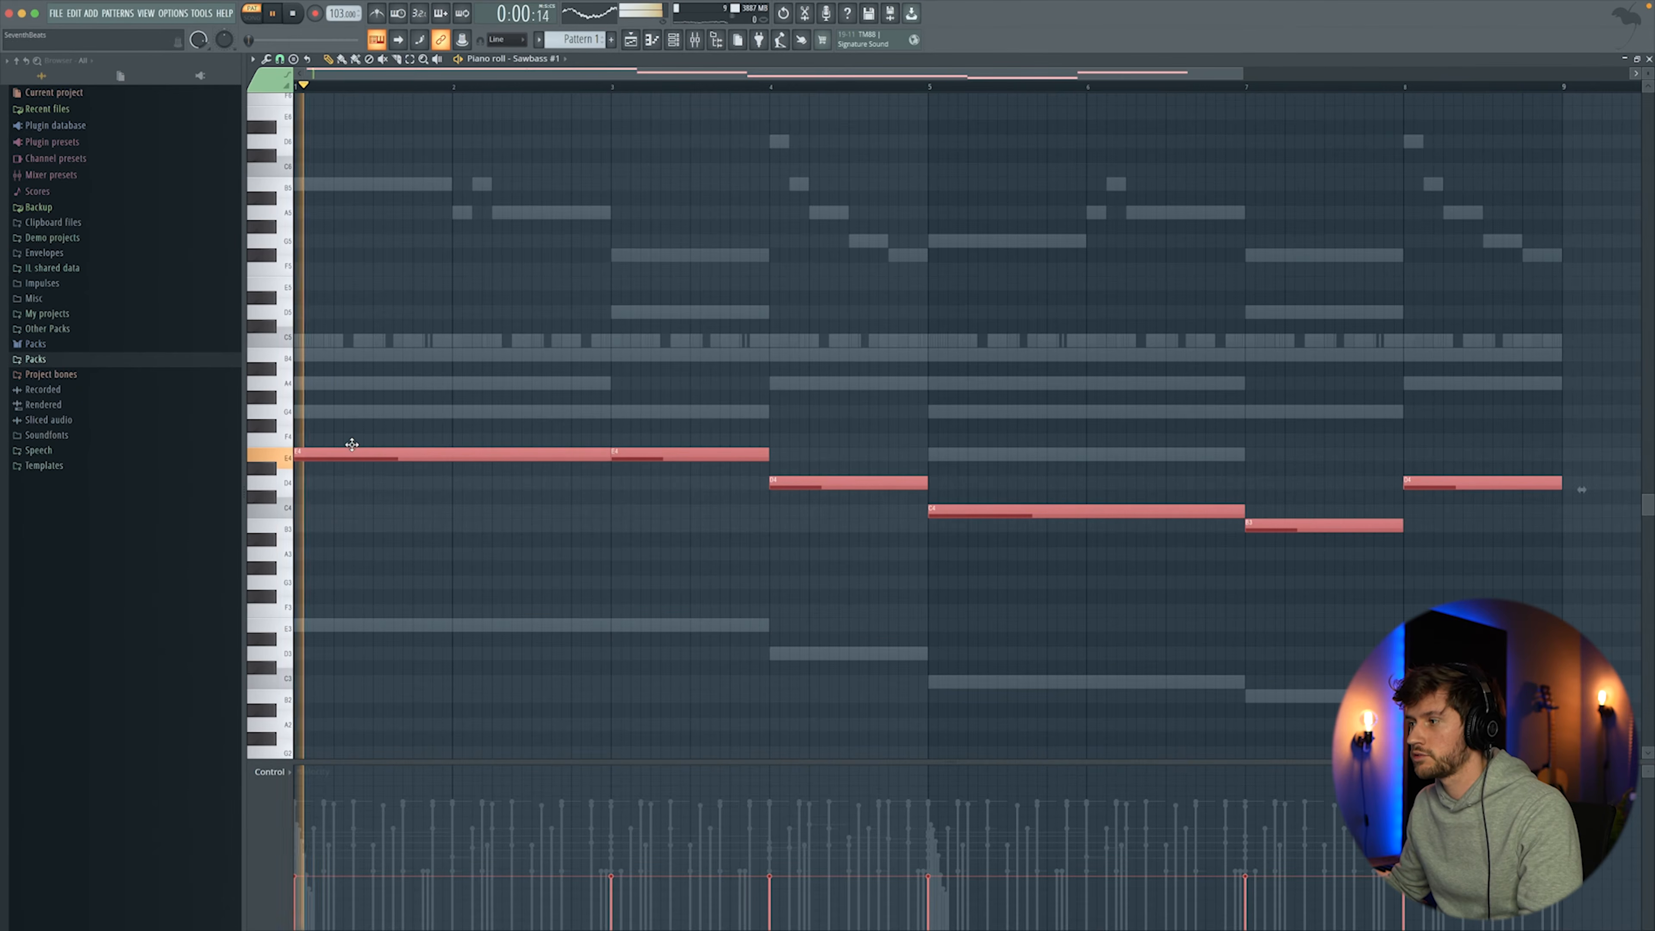
Step: Shorten the D4 Sawbass #1 note in bar 4 to three quarters of the bar, fill the rest with G4 and play the pattern
{"action": "left_click", "coordinate": [745, 326], "text": "ctrl"}
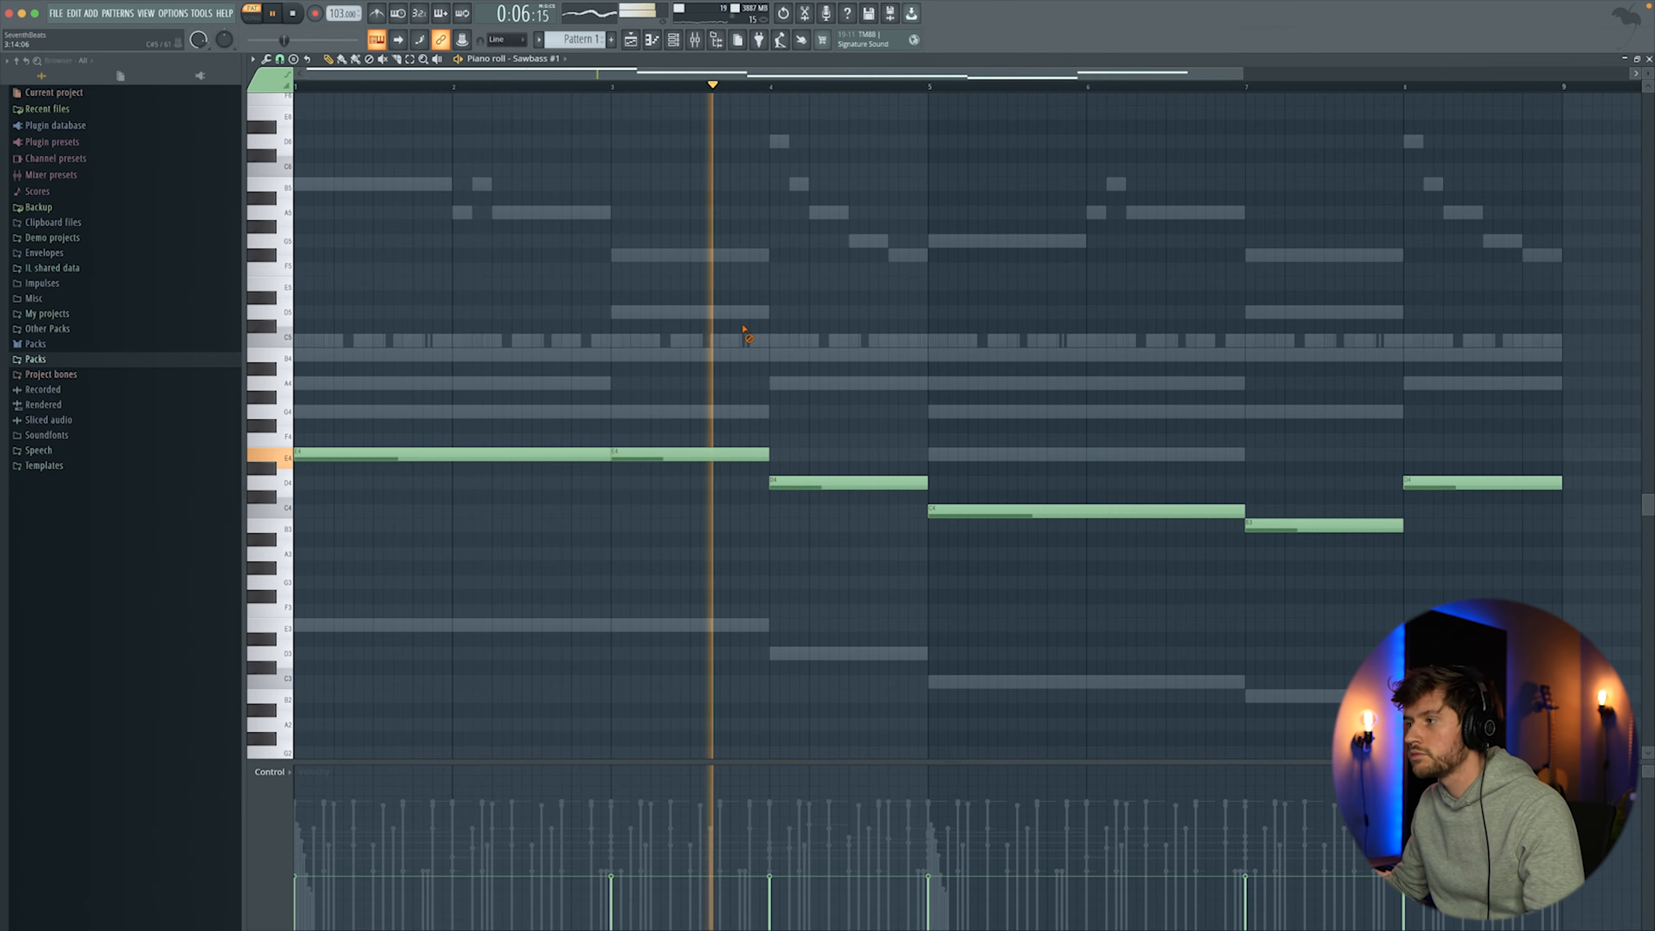
{"action": "left_click_drag", "start_coordinate": [1245, 75], "coordinate": [1414, 75]}
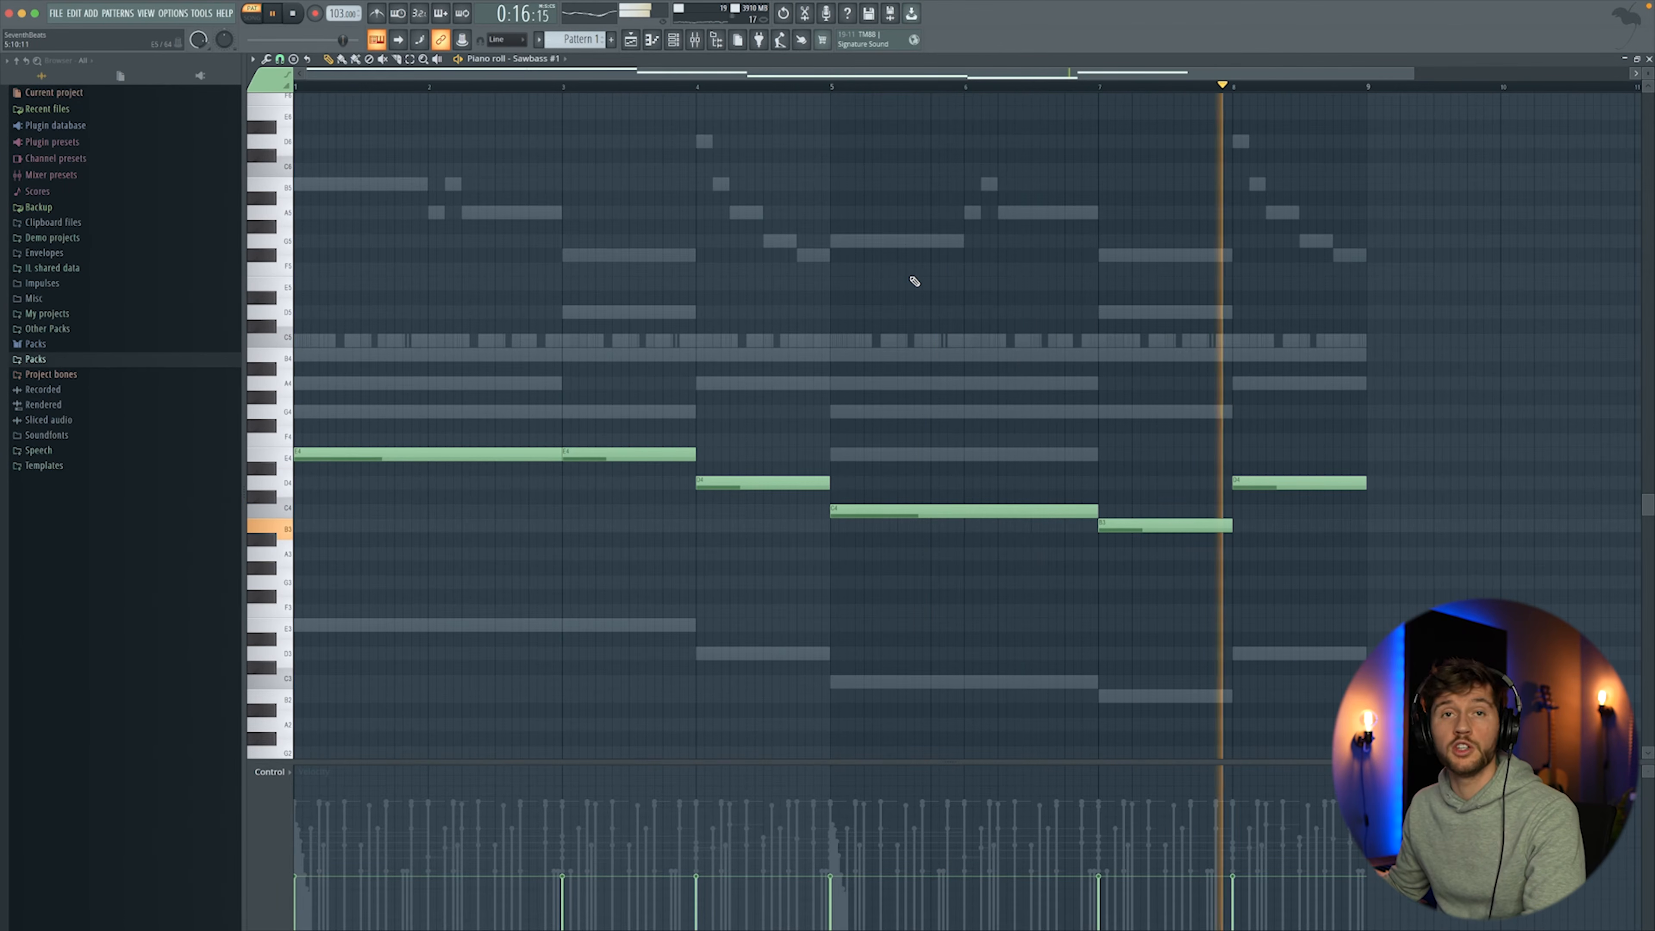
{"action": "key", "text": "space"}
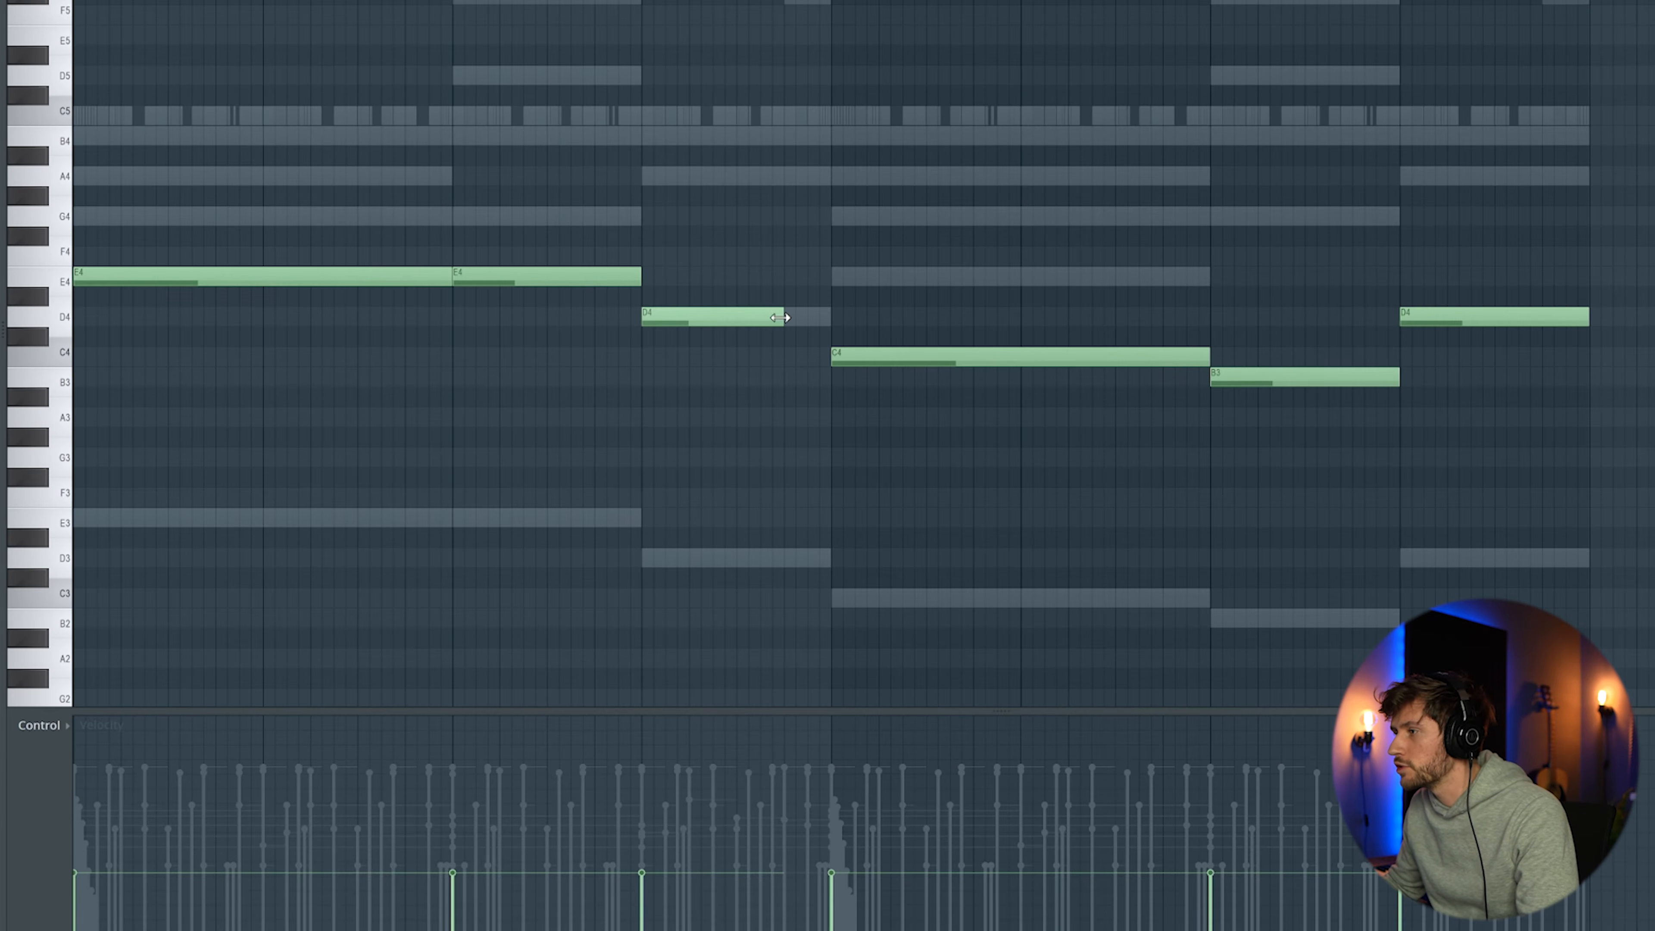
{"action": "key", "text": "space"}
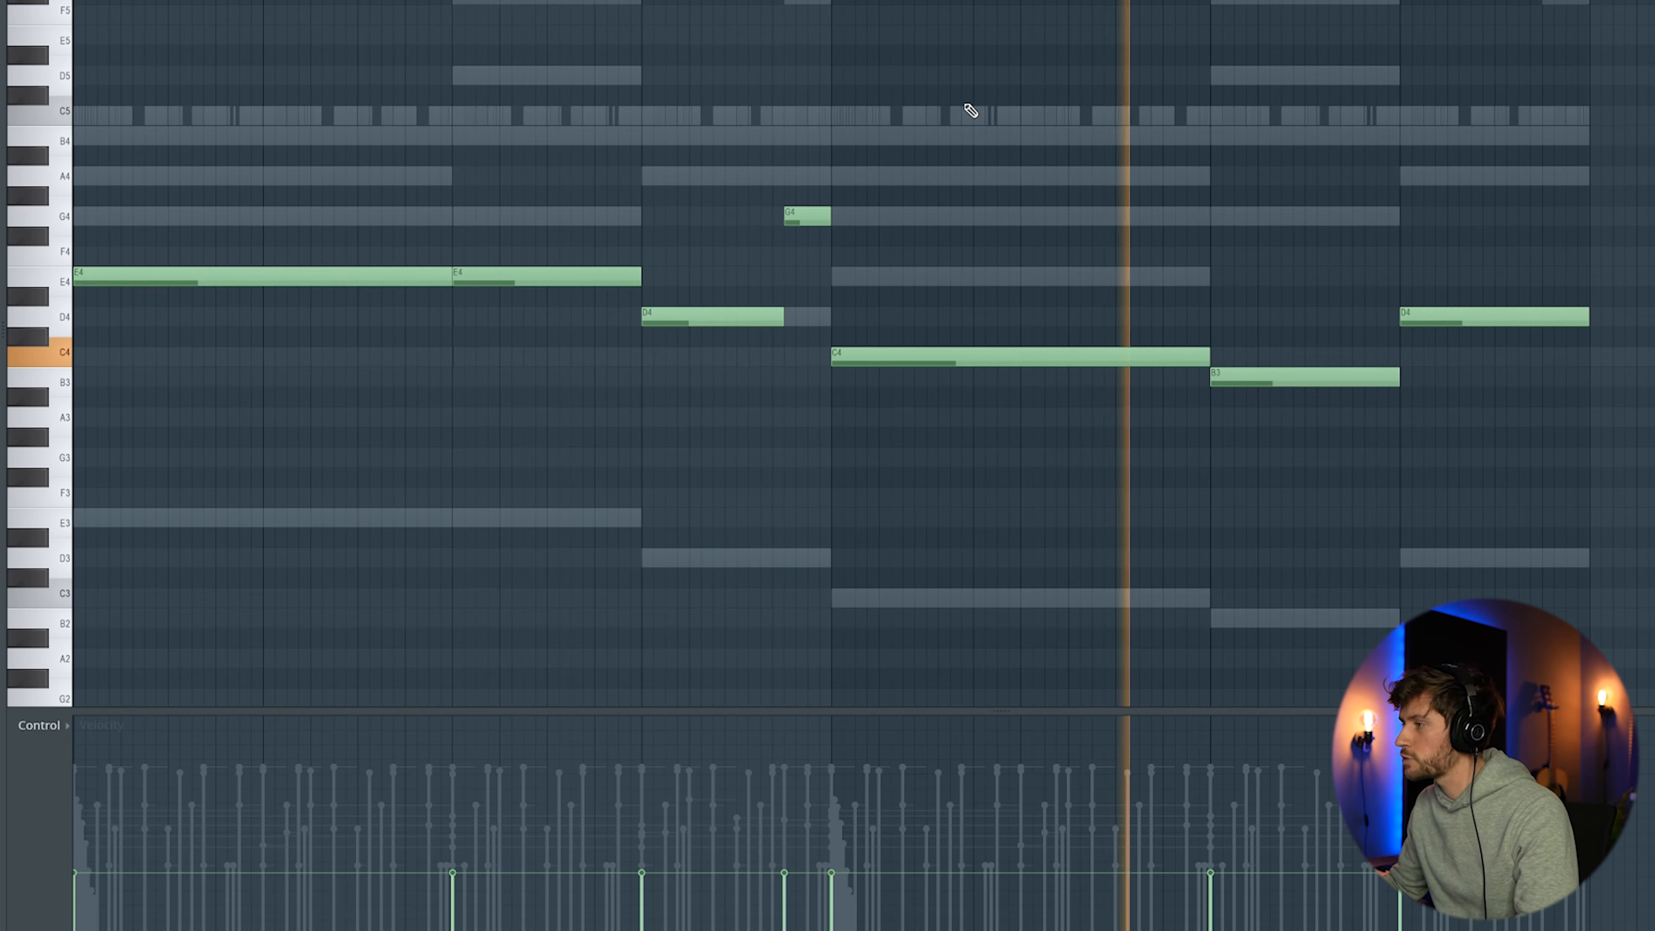
{"action": "key", "text": "space"}
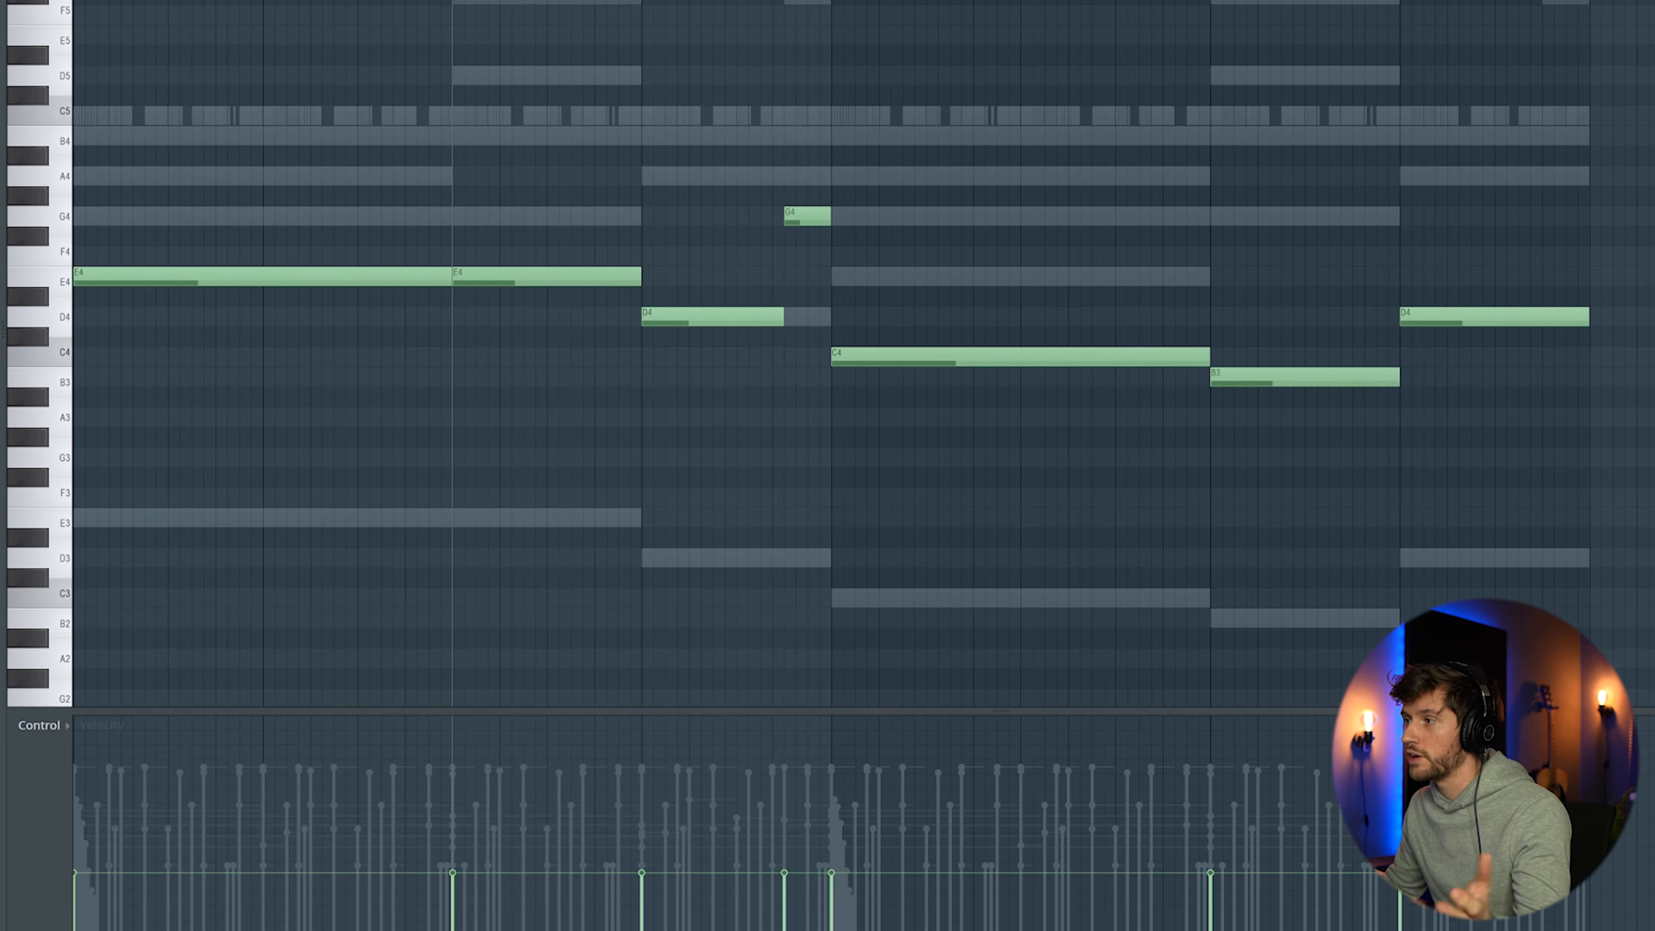
Step: Insert Ample Guitar TC as a new channel above Sawbass #1, keeping its Default preset
{"action": "key", "text": "F6"}
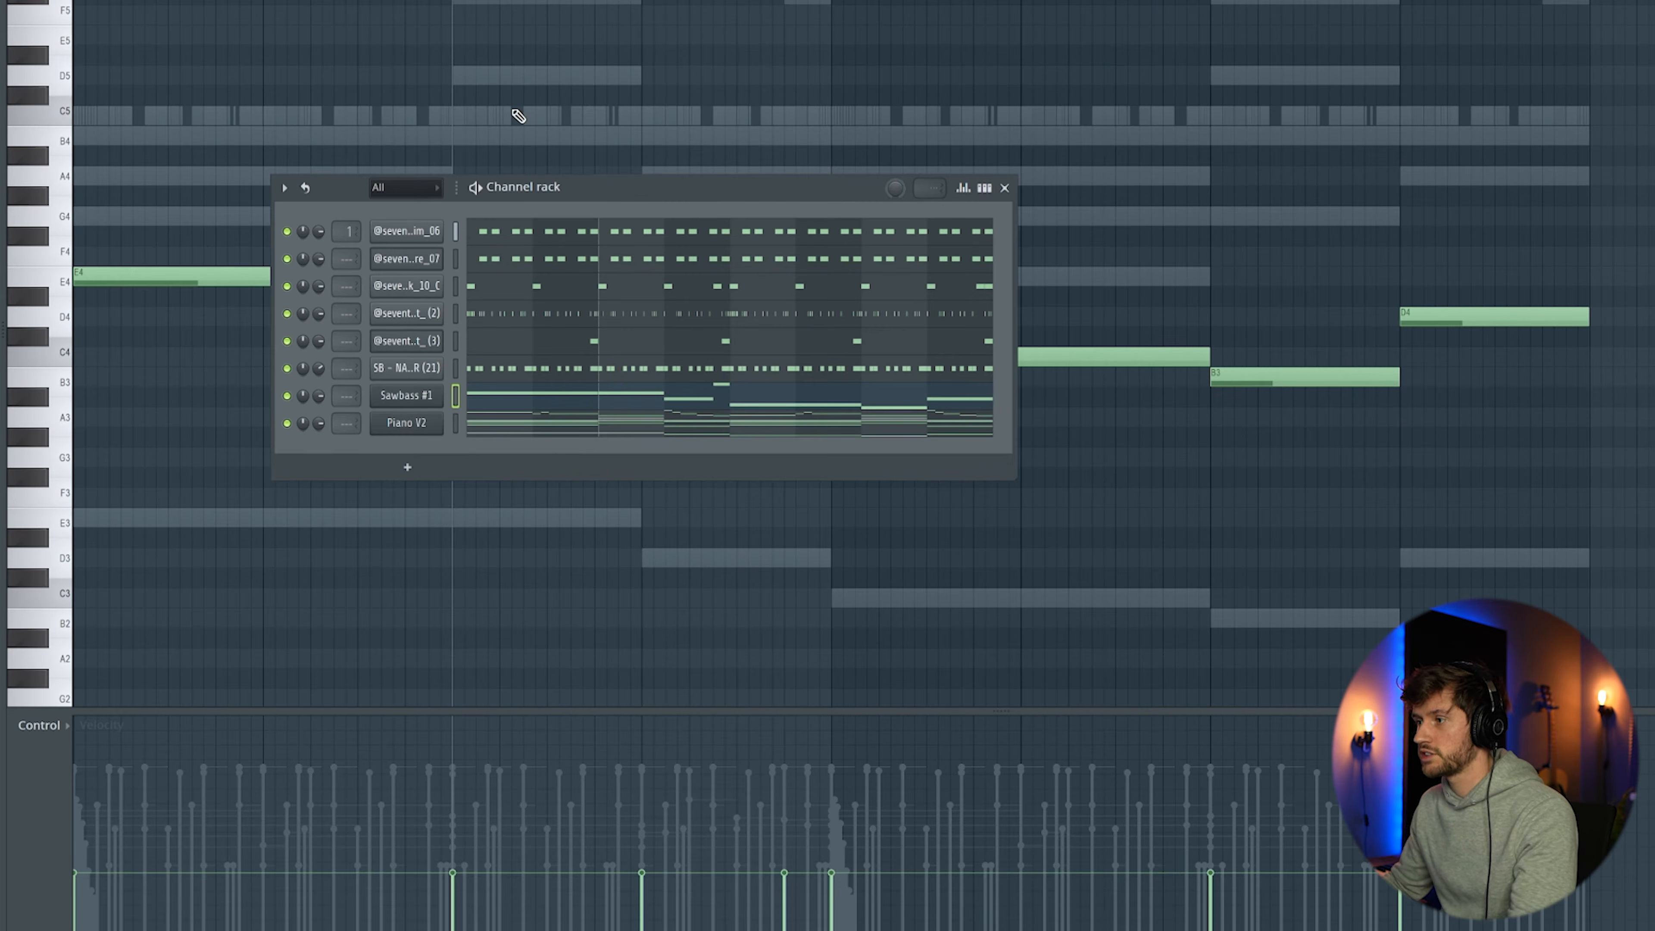
{"action": "right_click", "coordinate": [416, 410]}
{"action": "mouse_move", "coordinate": [471, 516]}
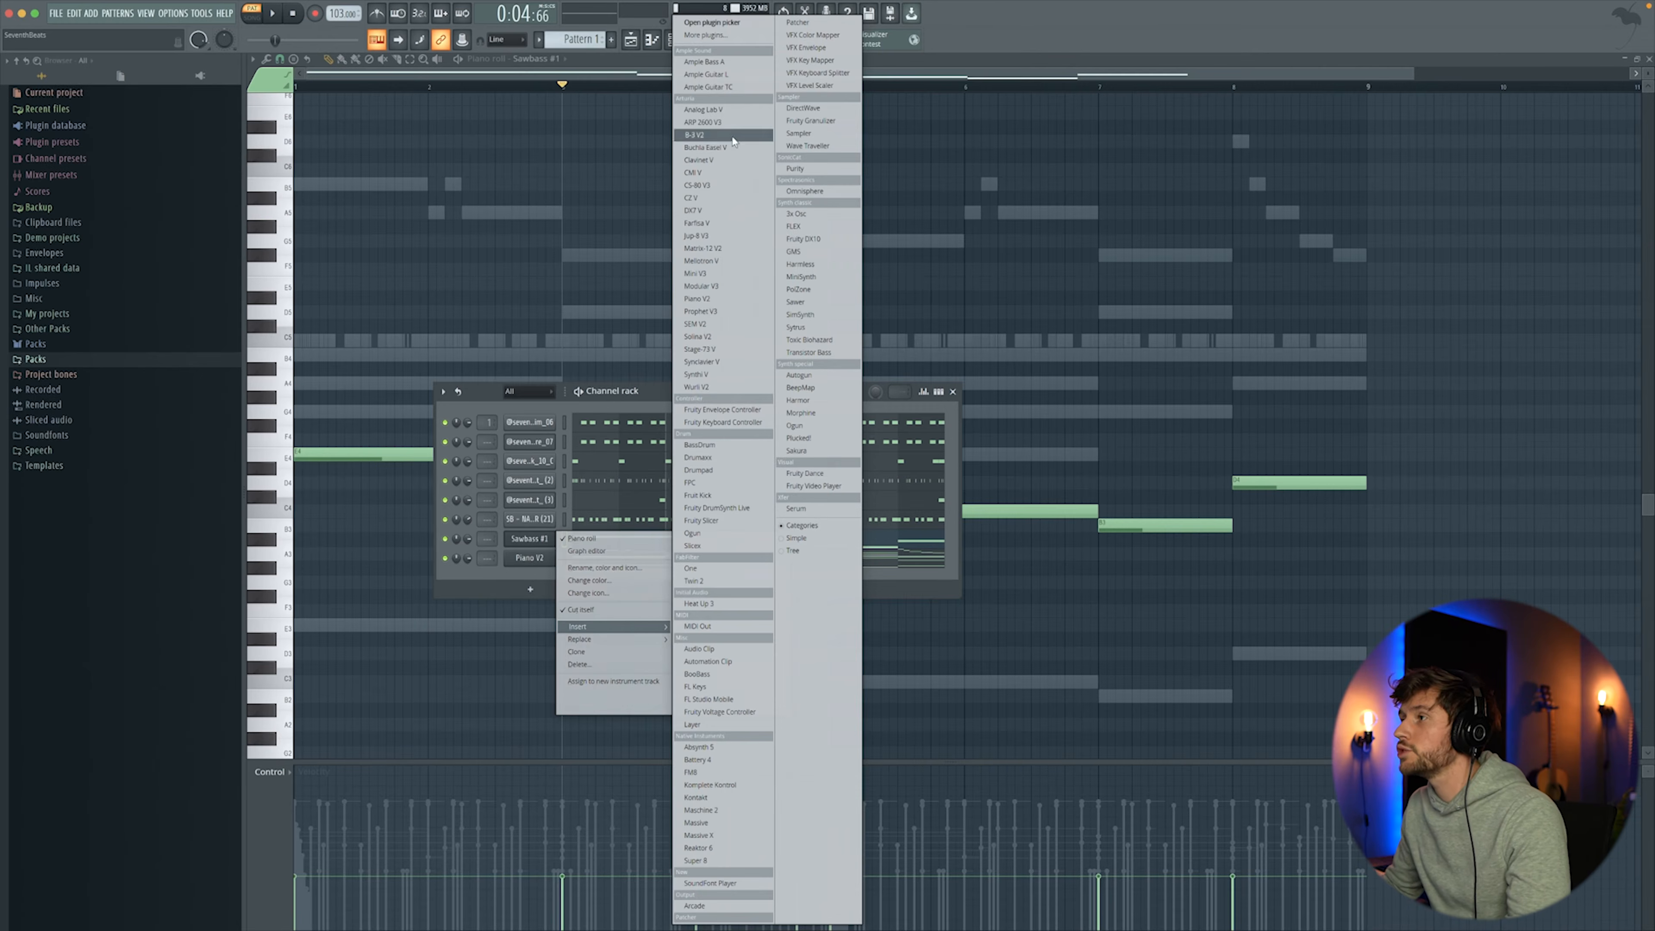
{"action": "left_click", "coordinate": [731, 86]}
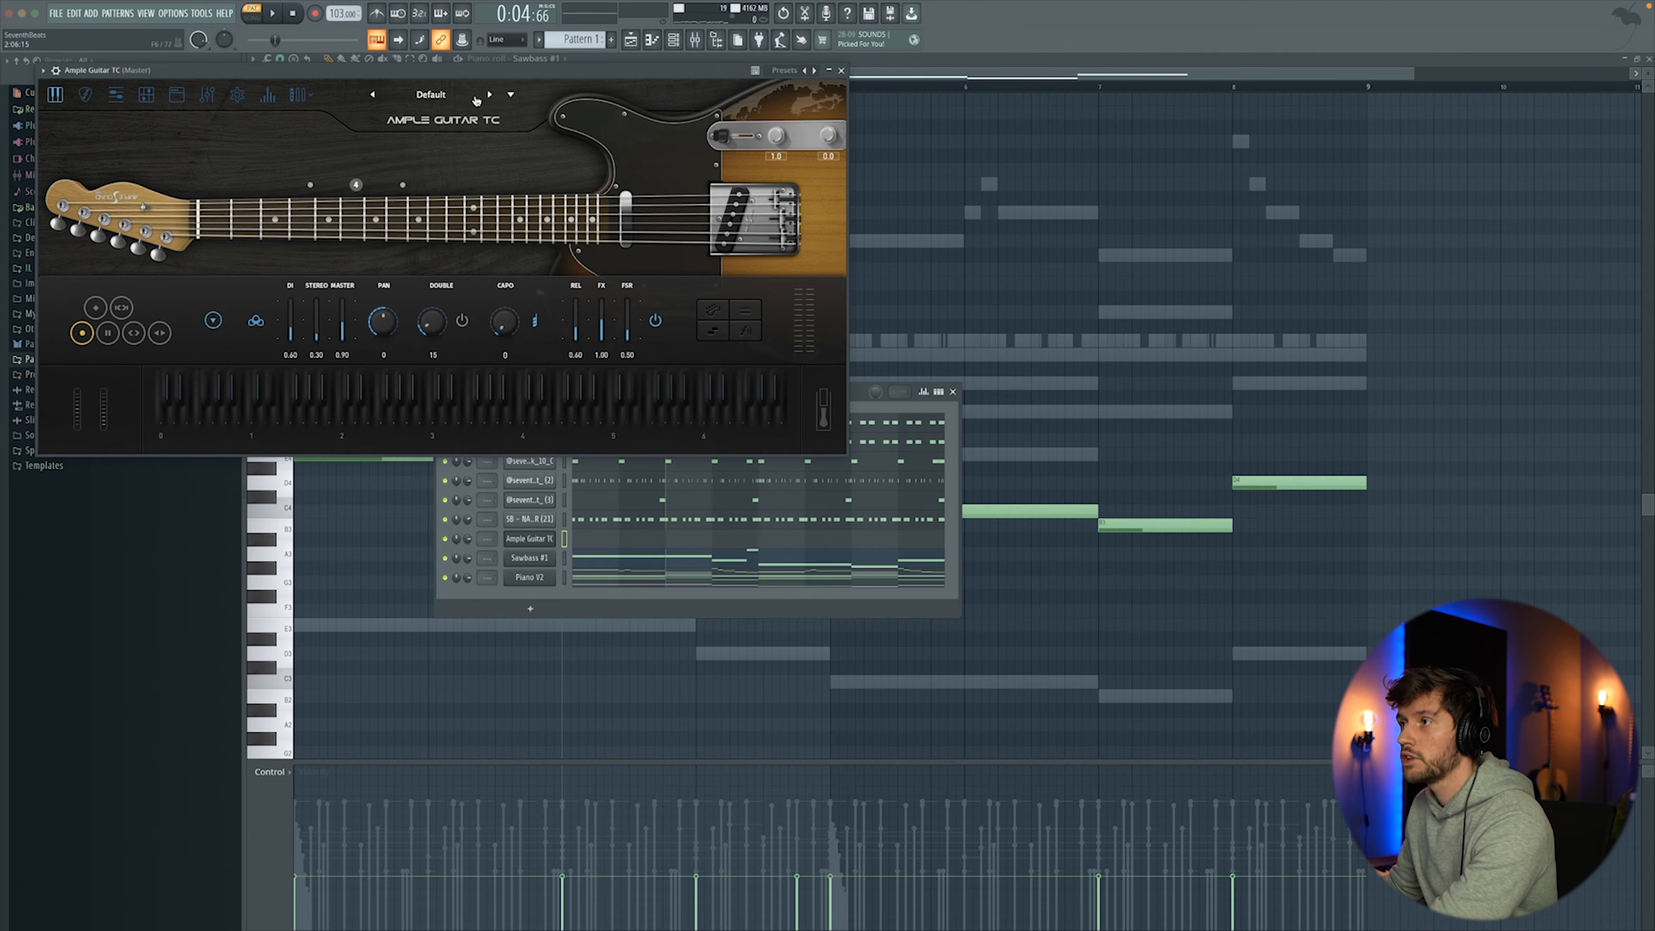
{"action": "left_click", "coordinate": [841, 72]}
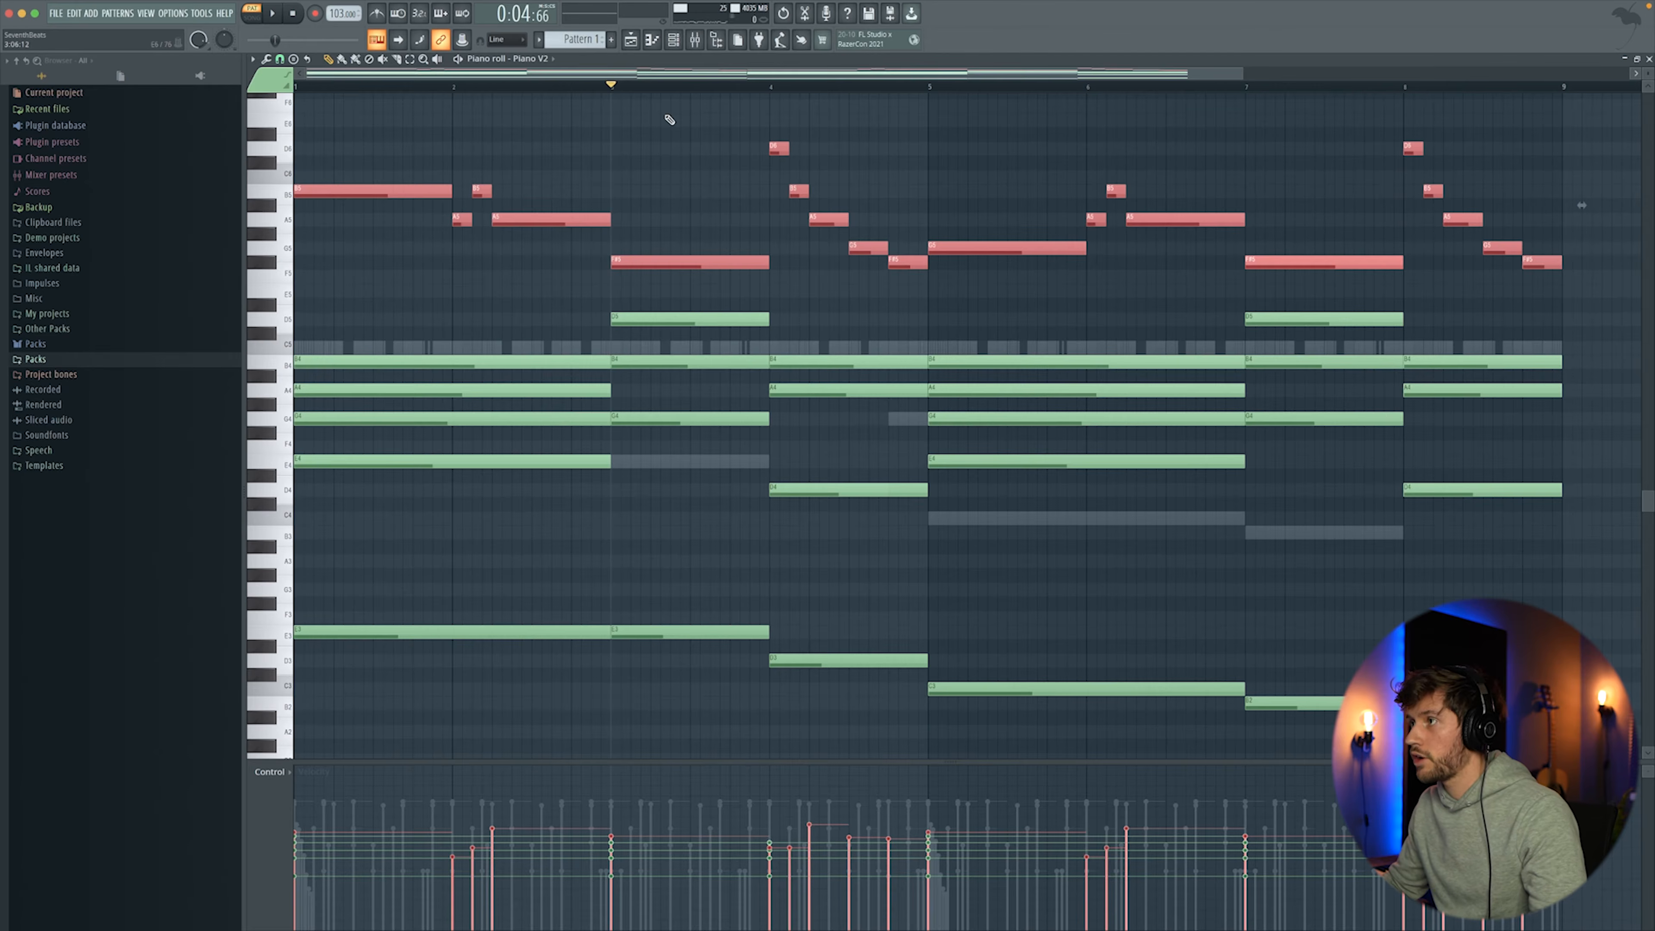
Step: Copy the piano's top melody notes into the Ample Guitar TC channel and lower its channel volume during playback
{"action": "left_click", "coordinate": [676, 40]}
{"action": "left_click", "coordinate": [590, 545]}
{"action": "key", "text": "ctrl+v"}
{"action": "key", "text": "space"}
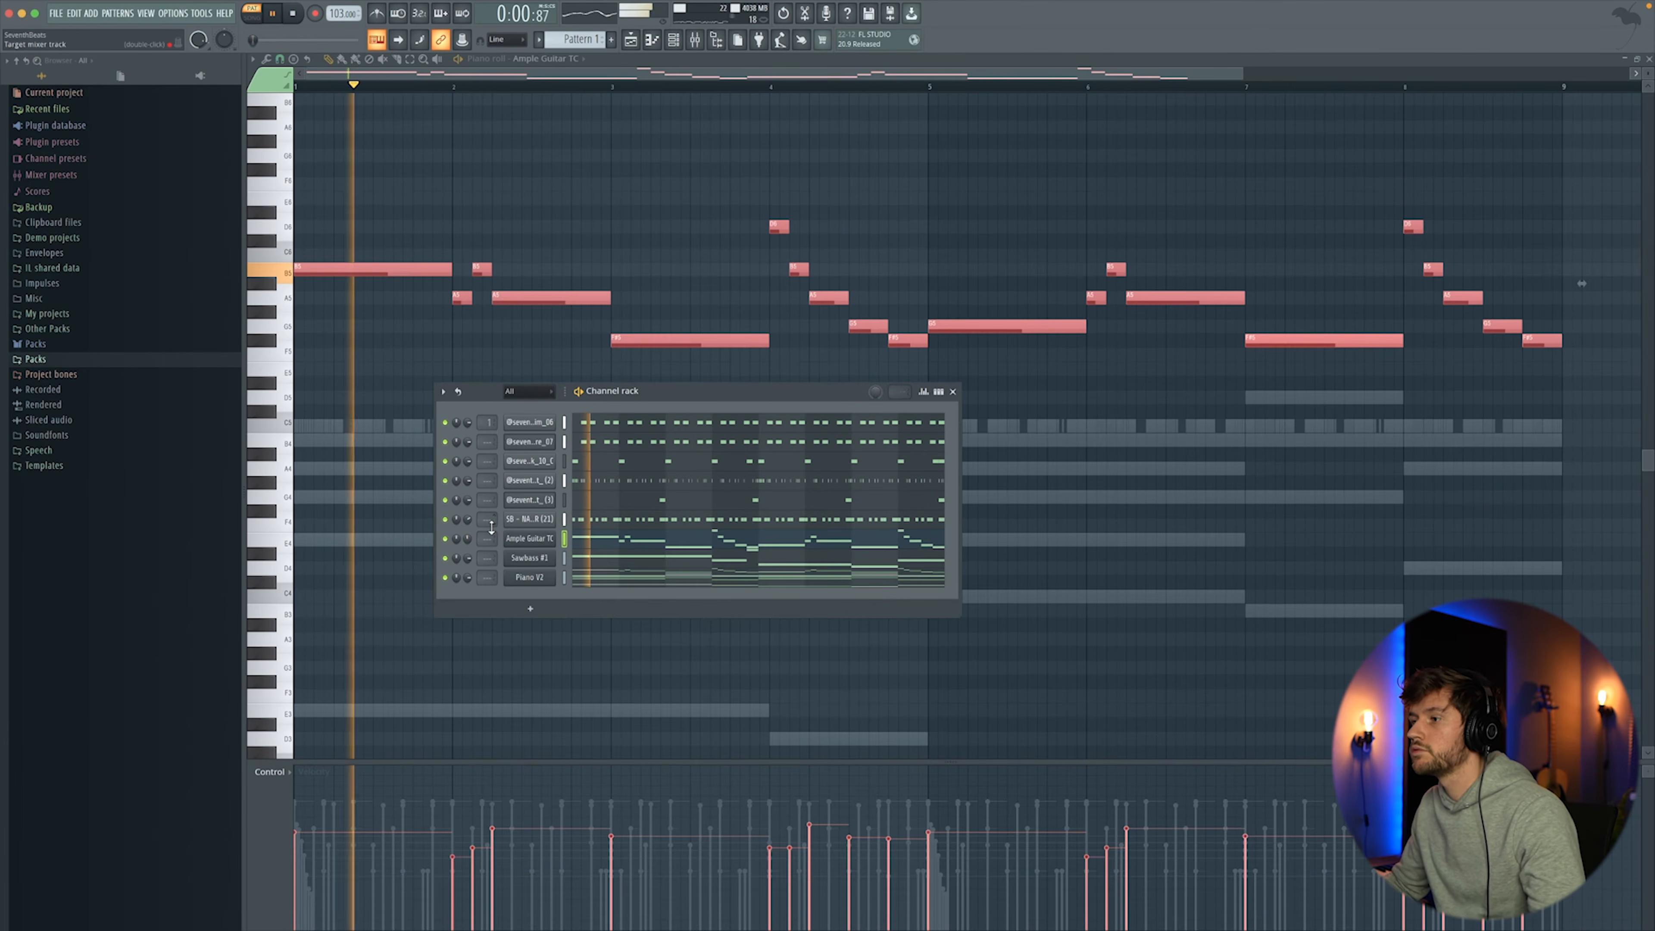
{"action": "left_click_drag", "start_coordinate": [467, 539], "coordinate": [467, 548]}
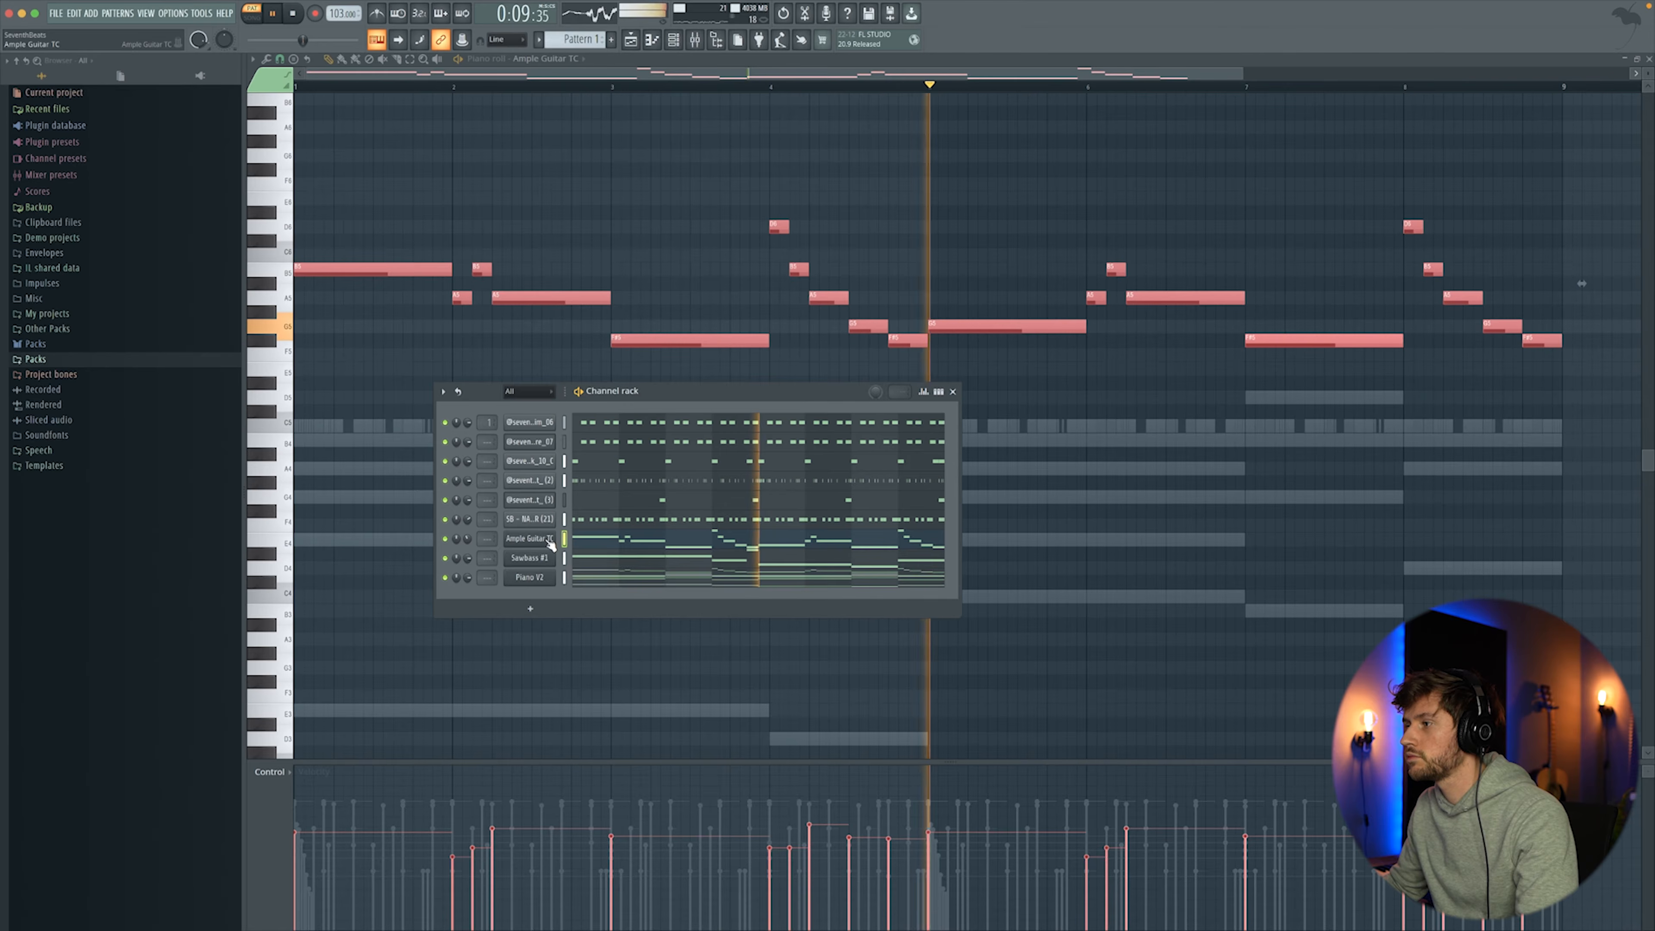
{"action": "key", "text": "space"}
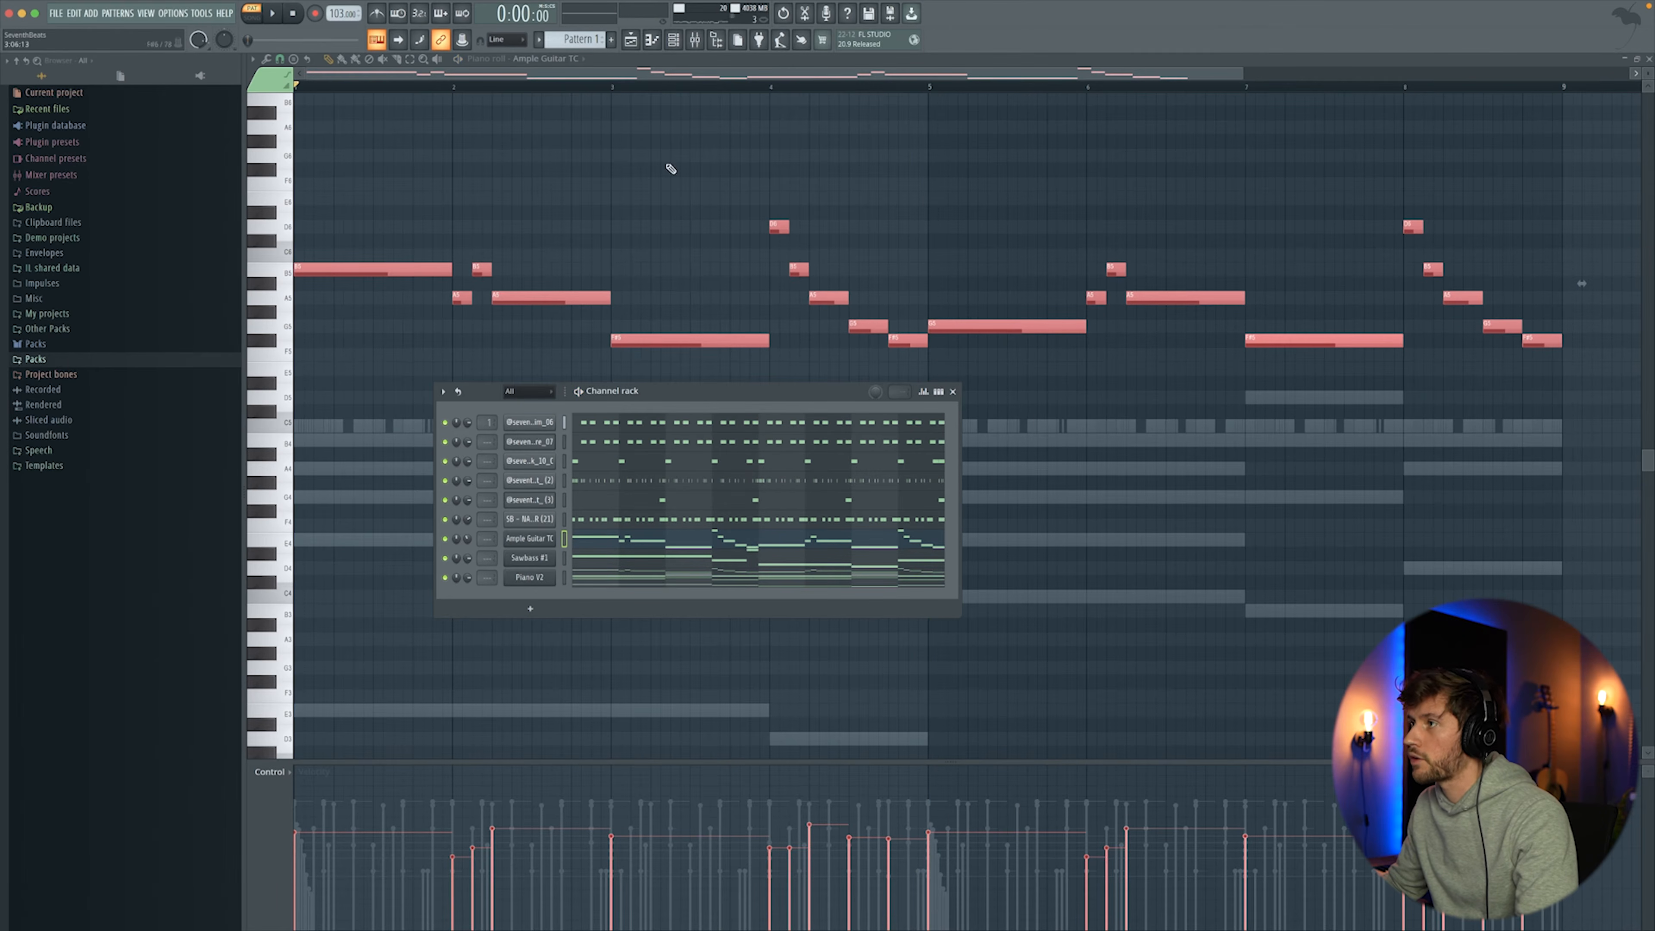
Step: Route the Ample Guitar TC channel to mixer insert 20 and load ValhallaVintageVerb on that insert
{"action": "left_click", "coordinate": [696, 39]}
{"action": "right_click", "coordinate": [723, 346]}
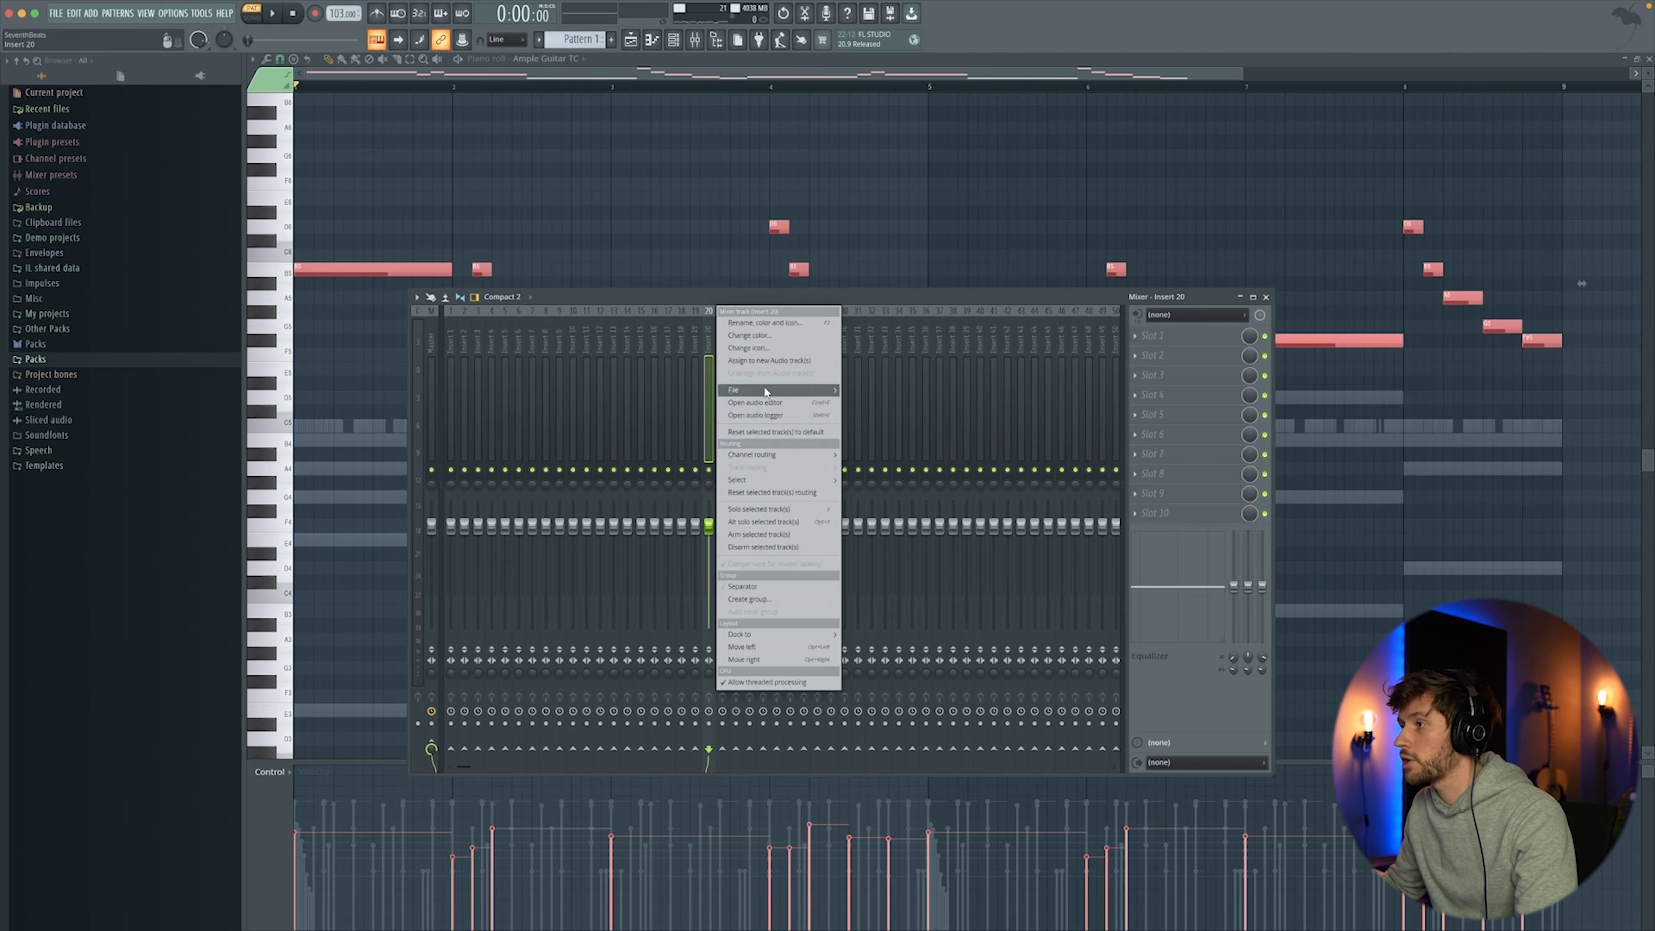
{"action": "mouse_move", "coordinate": [782, 448]}
{"action": "left_click", "coordinate": [899, 455]}
{"action": "left_click", "coordinate": [1161, 364]}
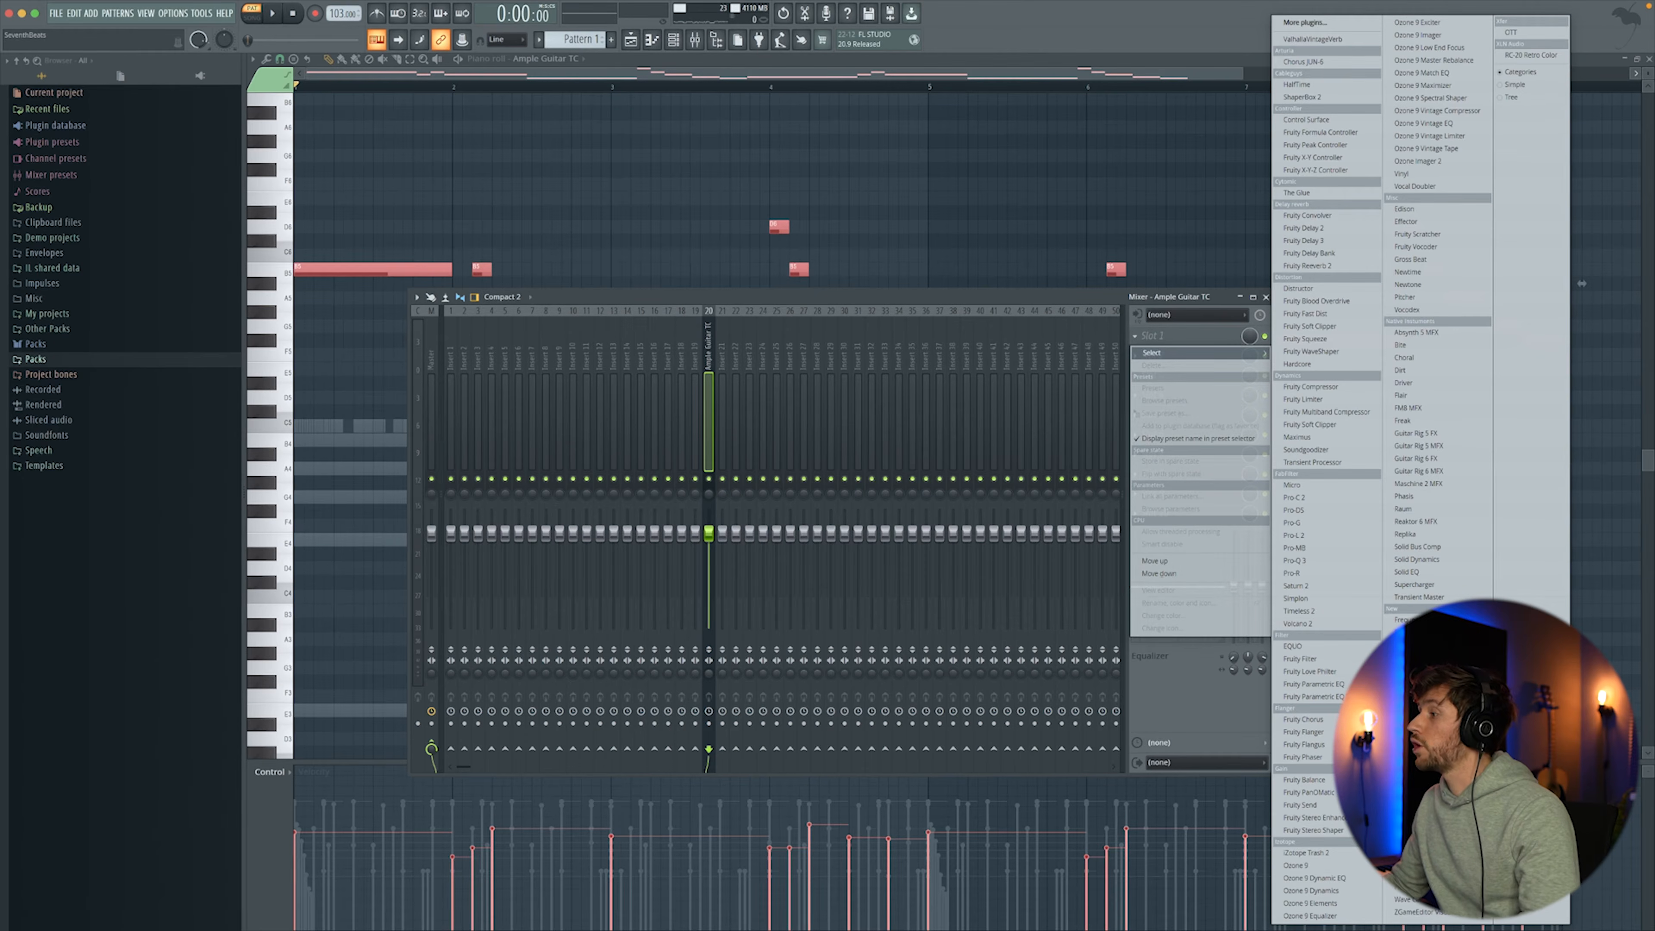
{"action": "left_click", "coordinate": [1312, 39]}
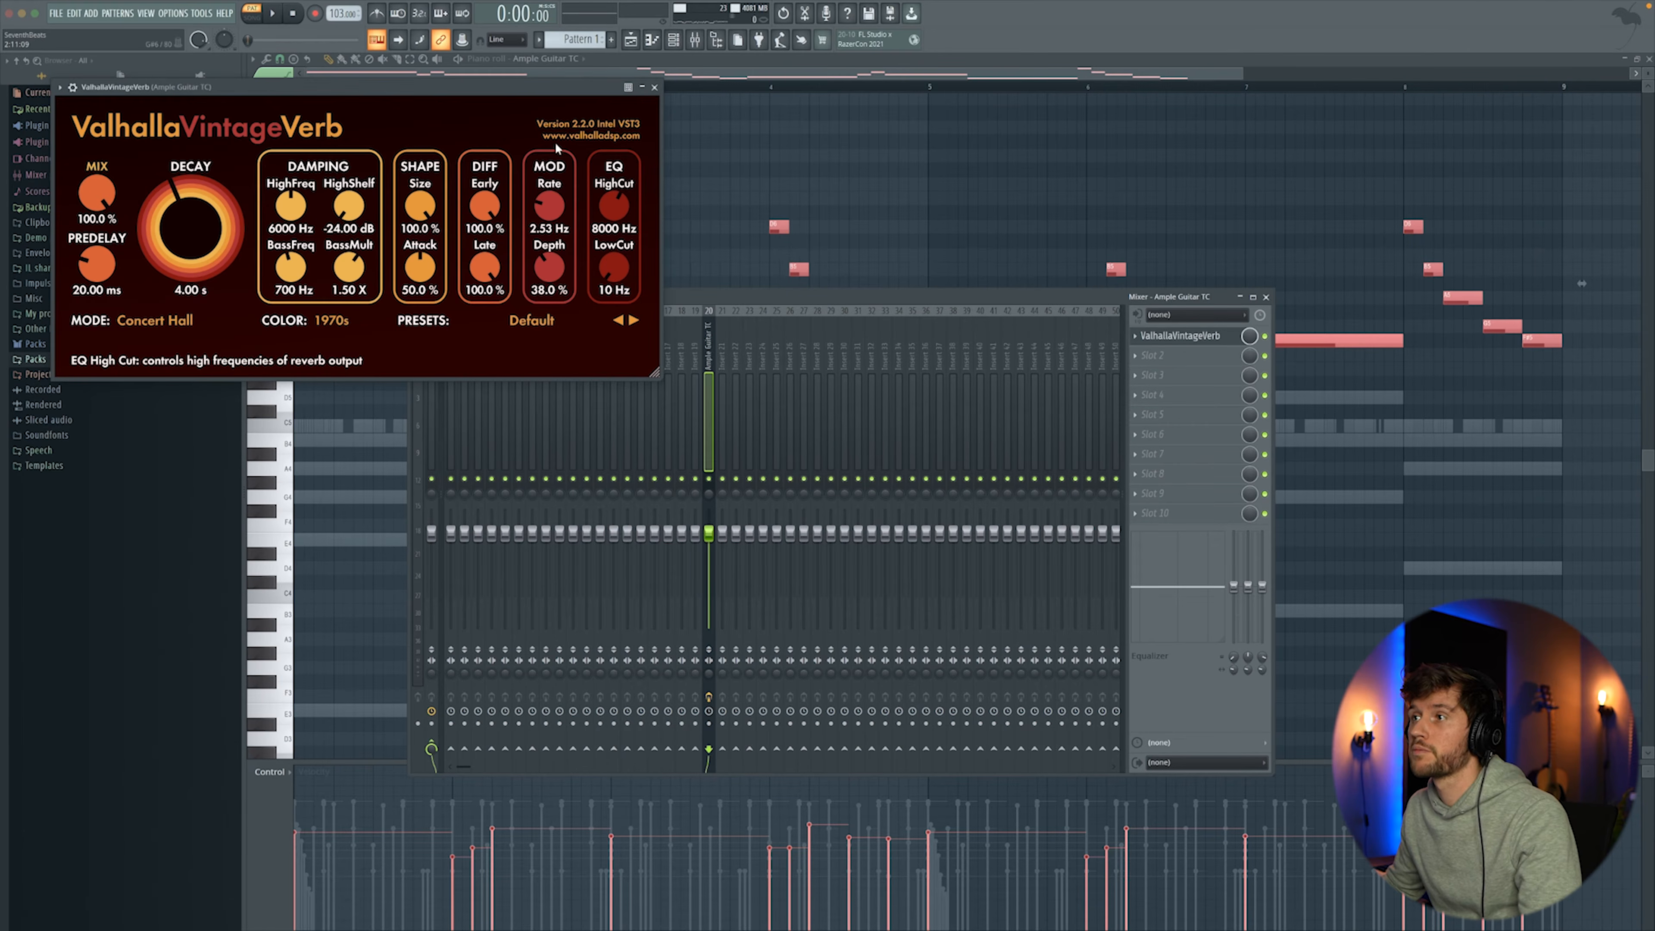
Step: Set the guitar reverb's mix to 84% and lower the guitar's mixer volume to 72% while the pattern plays
{"action": "key", "text": "space"}
{"action": "left_click_drag", "start_coordinate": [106, 212], "coordinate": [109, 229]}
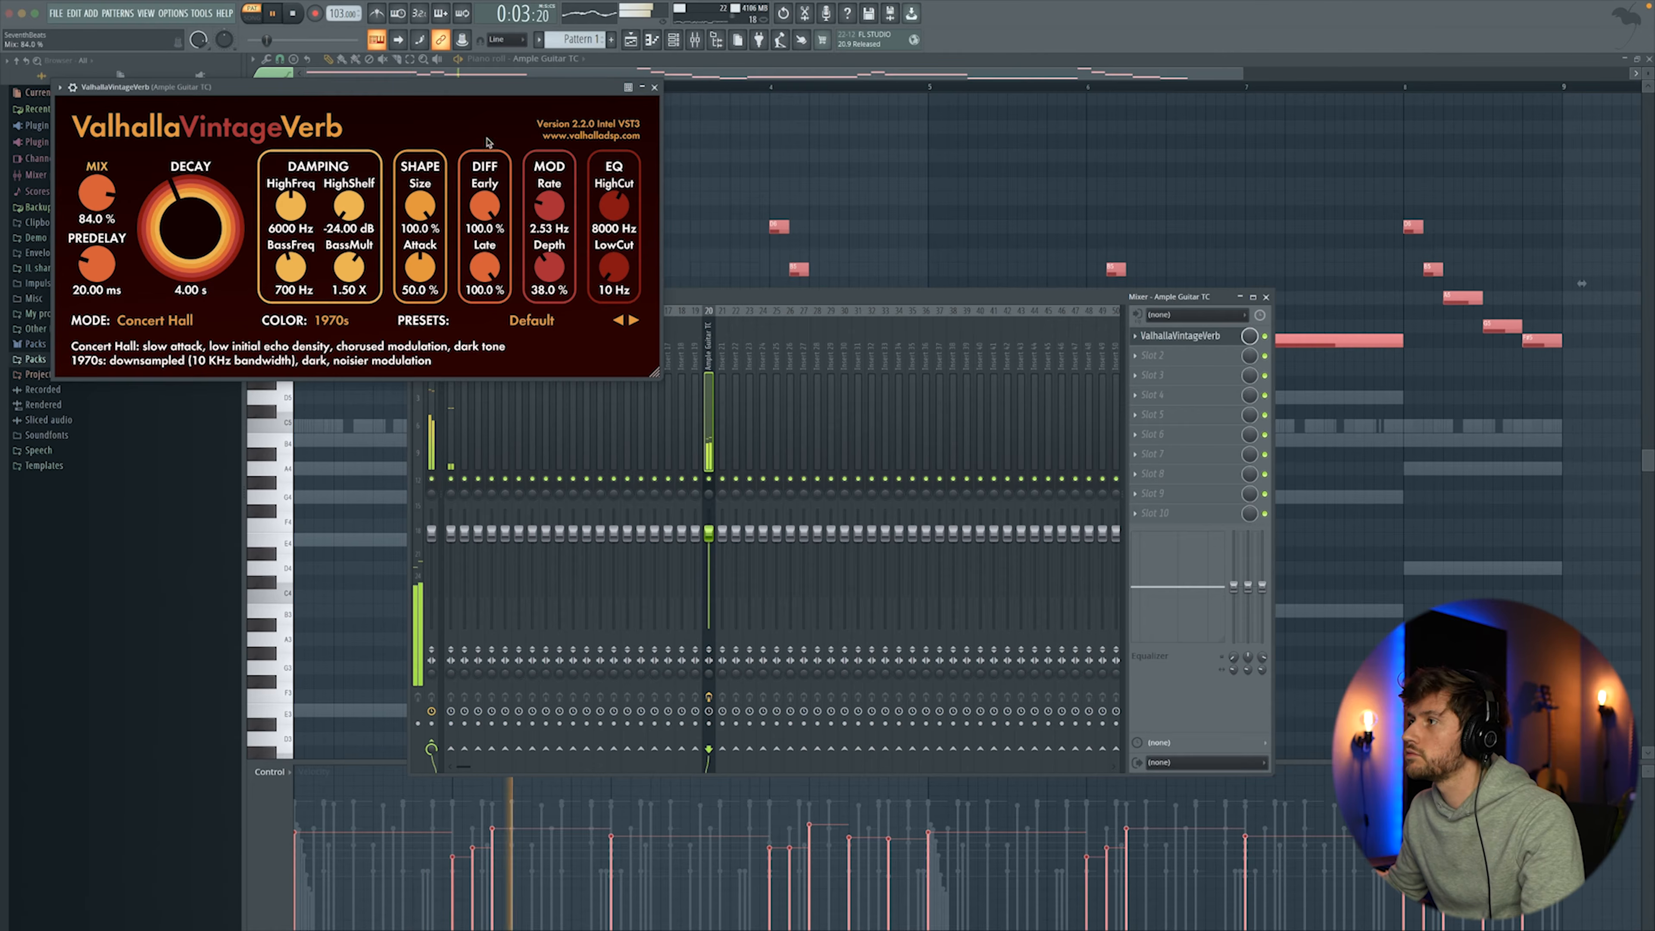
{"action": "left_click", "coordinate": [654, 86]}
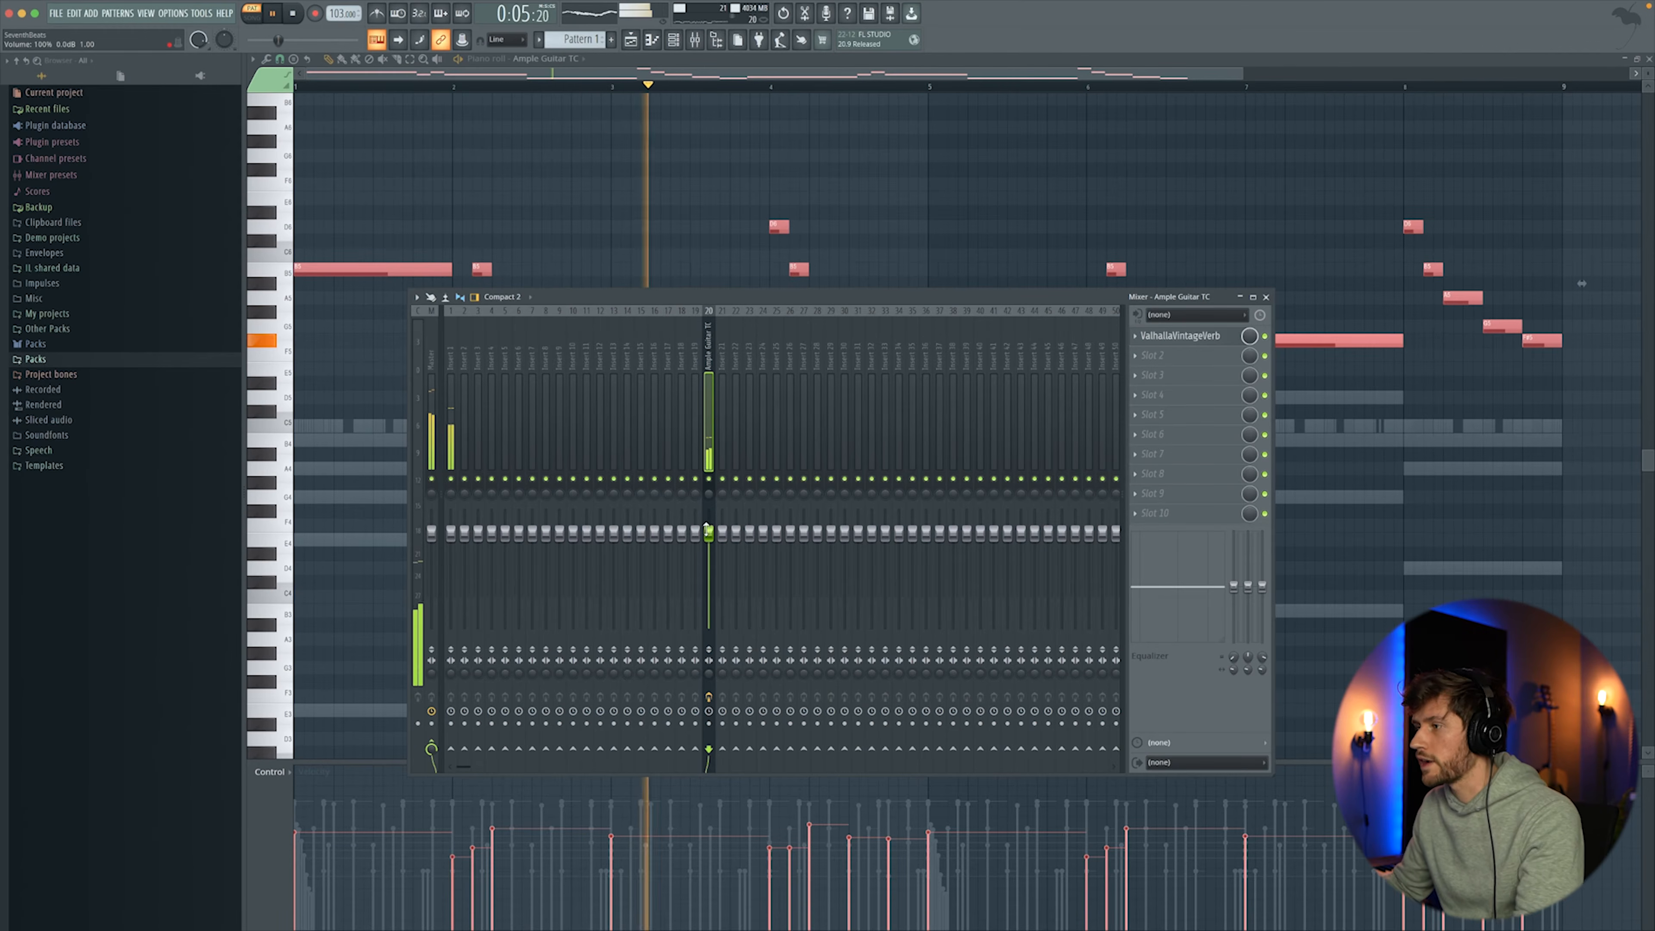
{"action": "left_click_drag", "start_coordinate": [709, 533], "coordinate": [709, 558]}
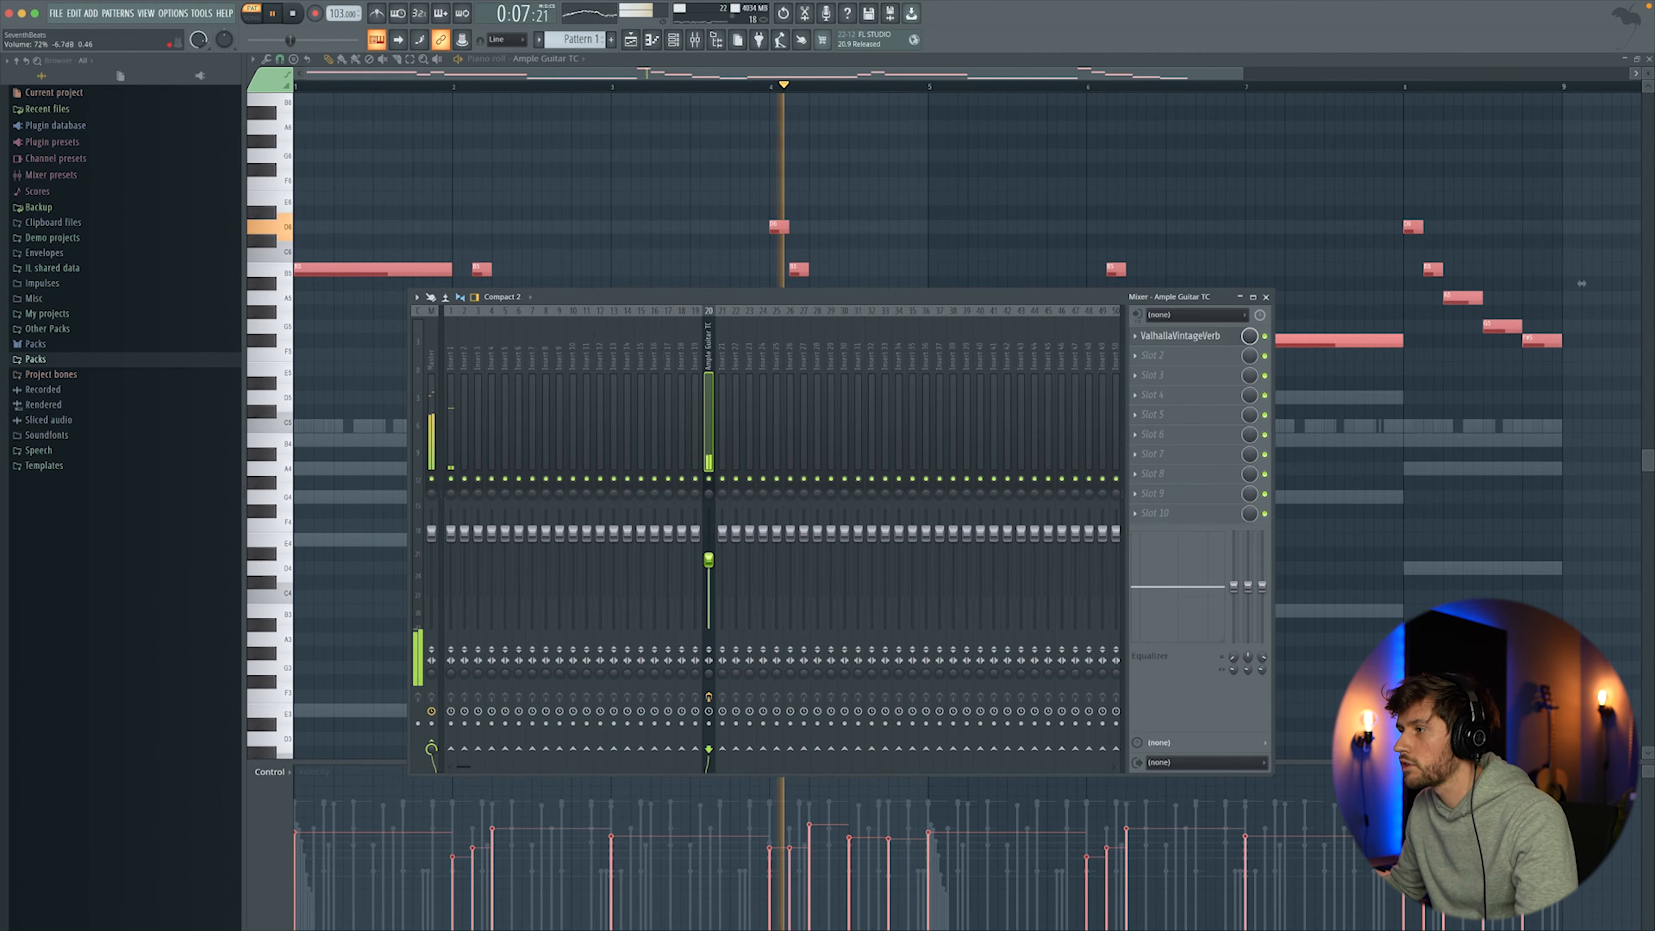
{"action": "key", "text": "F9"}
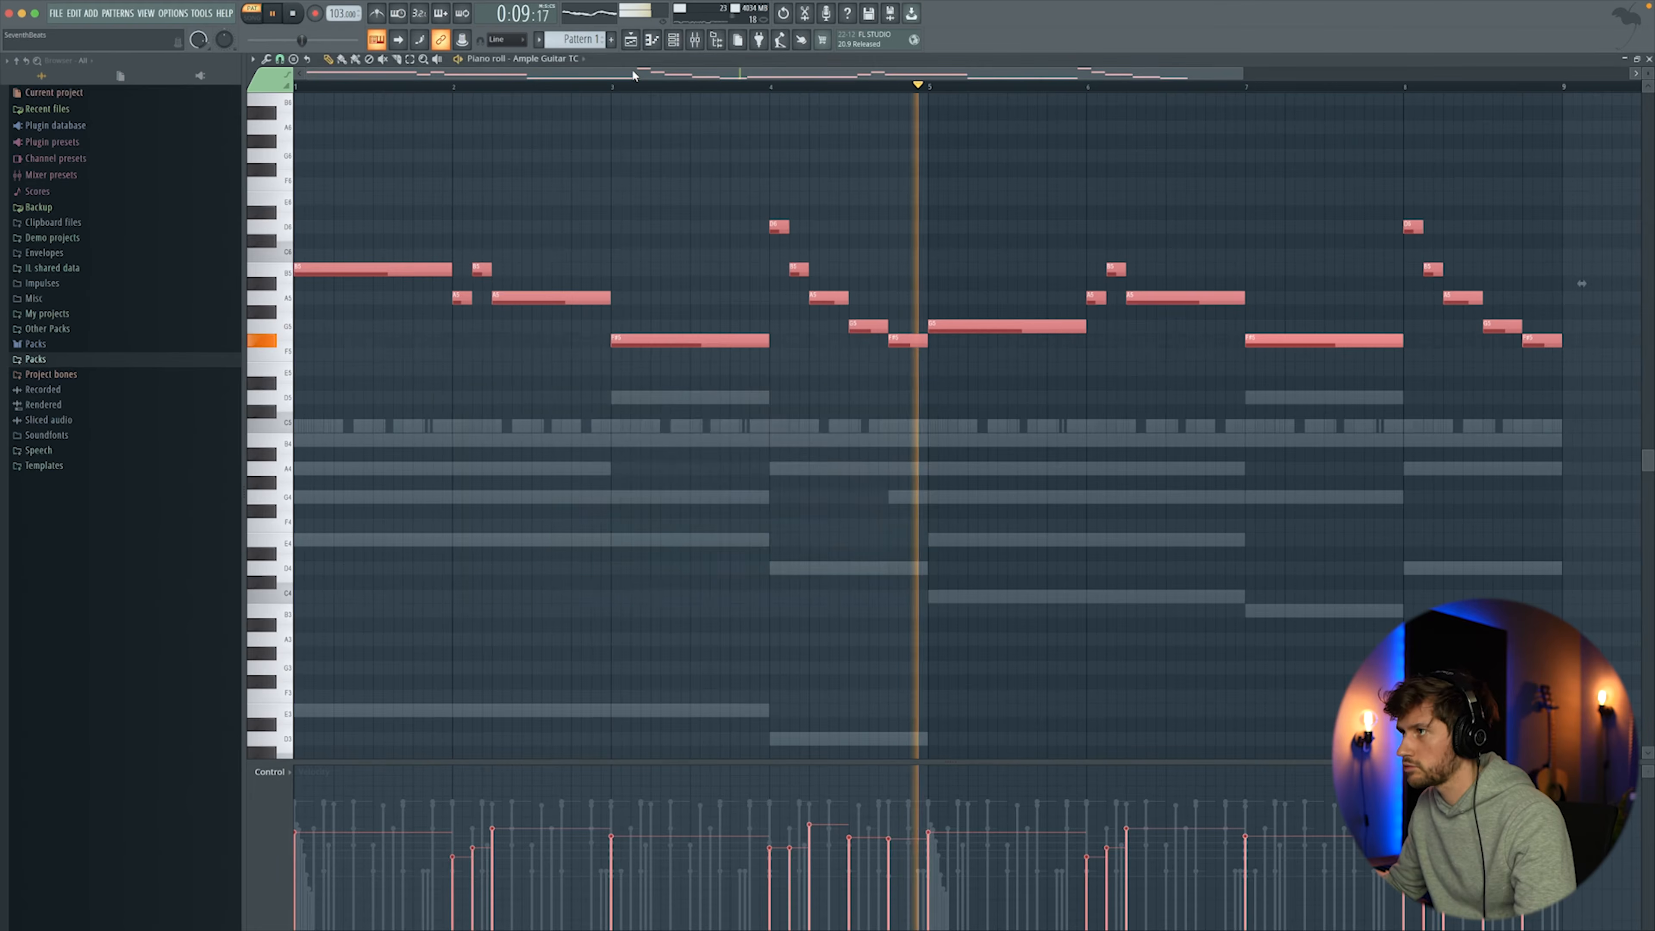
Step: Insert Arcade as a new channel and load the Open Book kit of male lyrical phrases
{"action": "key", "text": "space"}
{"action": "key", "text": "F6"}
{"action": "right_click", "coordinate": [529, 538]}
{"action": "mouse_move", "coordinate": [590, 629]}
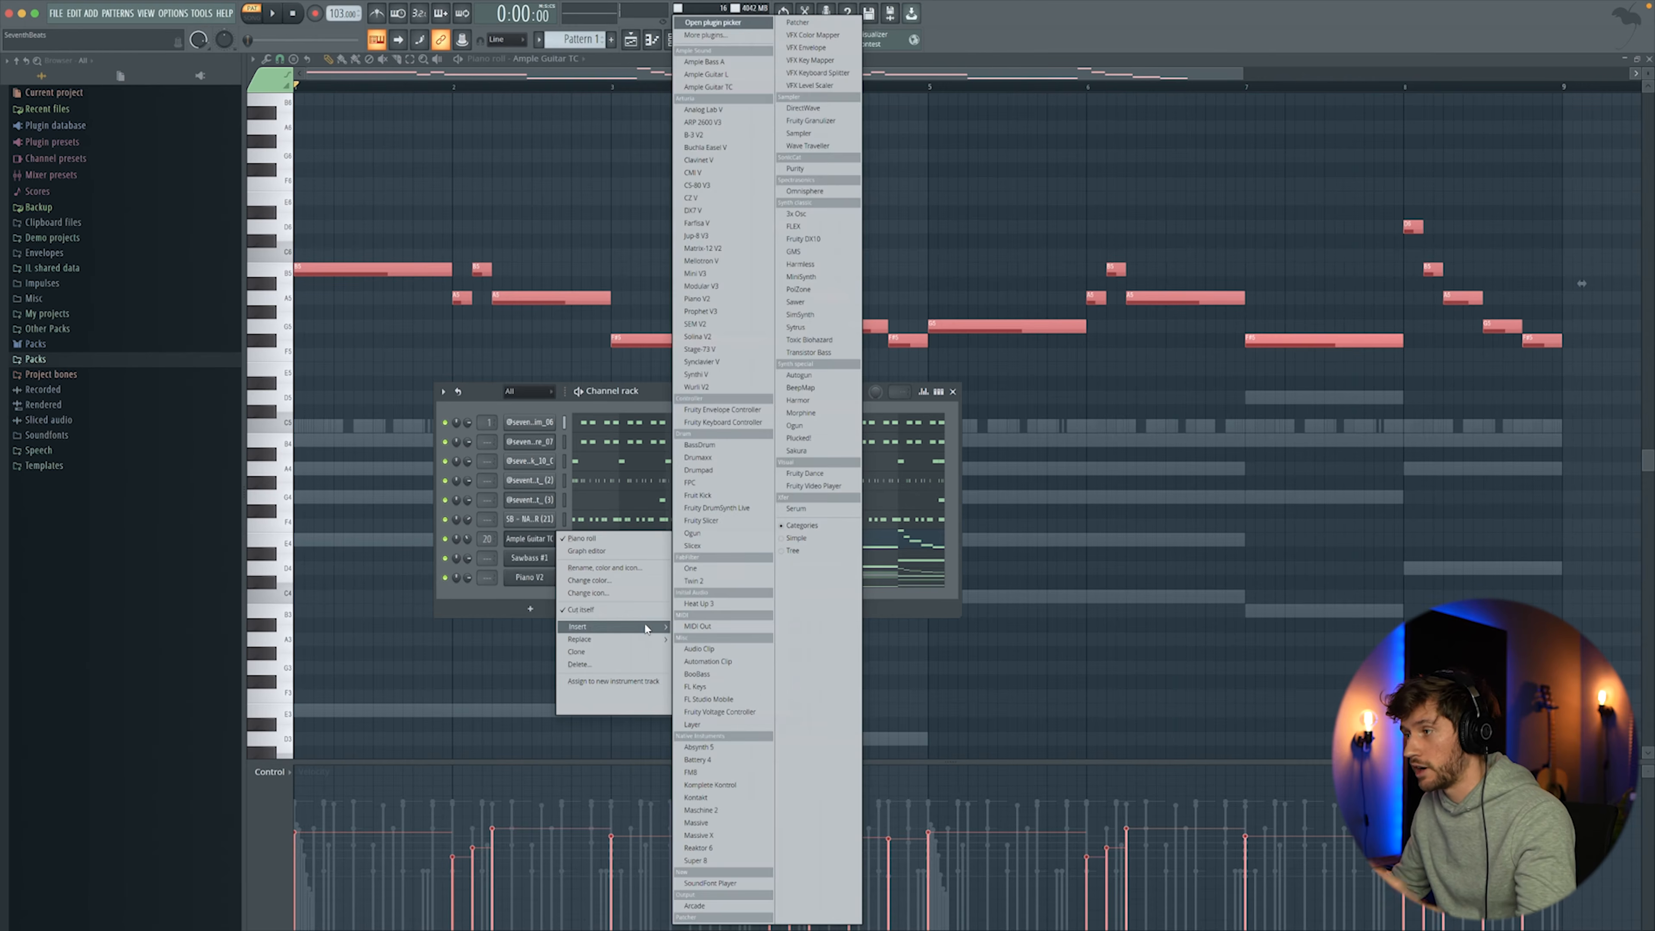
{"action": "left_click", "coordinate": [718, 902]}
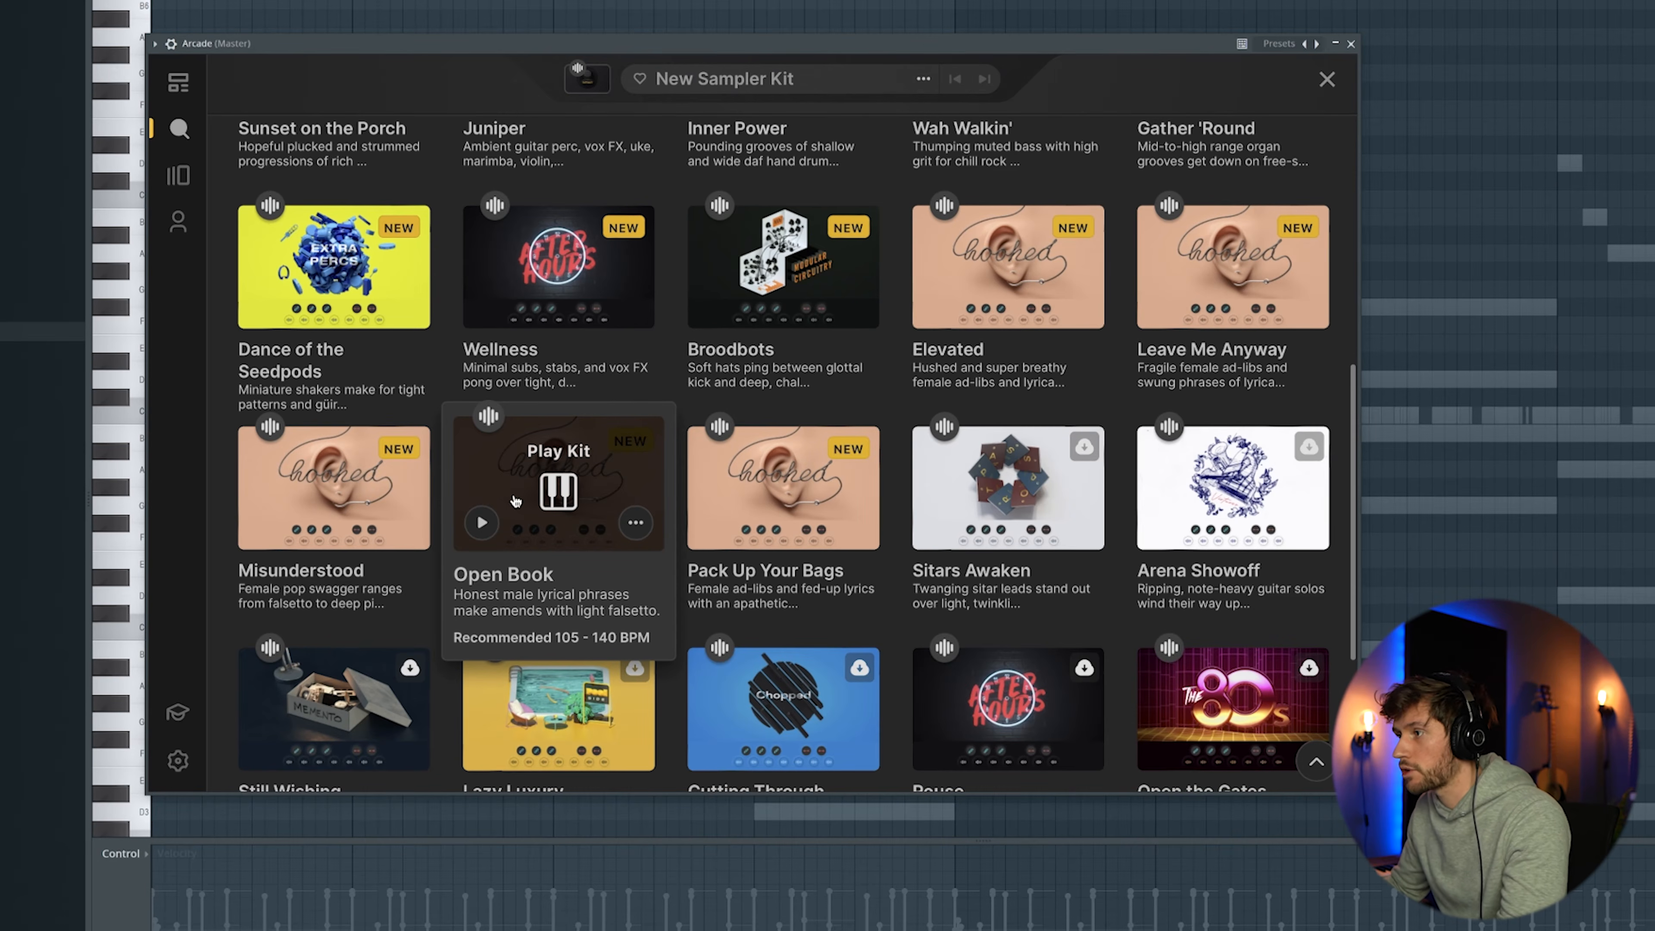
{"action": "left_click", "coordinate": [566, 480]}
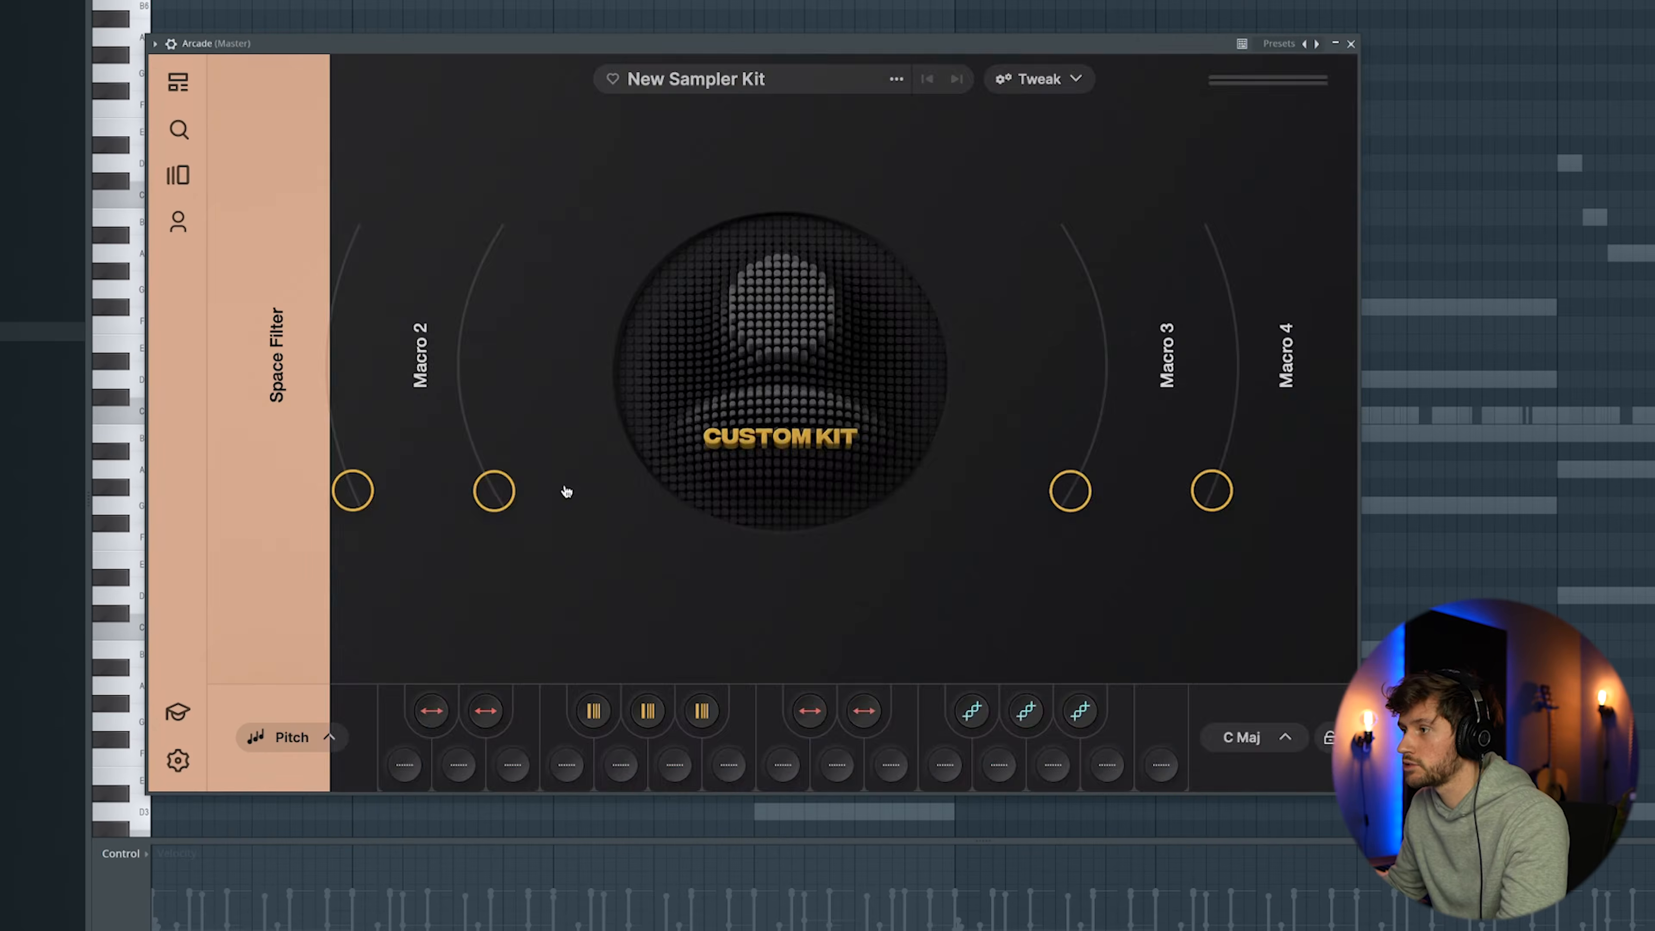
Step: Set Arcade's session key to A minor and fill the eight-bar pattern with consecutive two-bar G4 notes
{"action": "left_click", "coordinate": [1298, 747]}
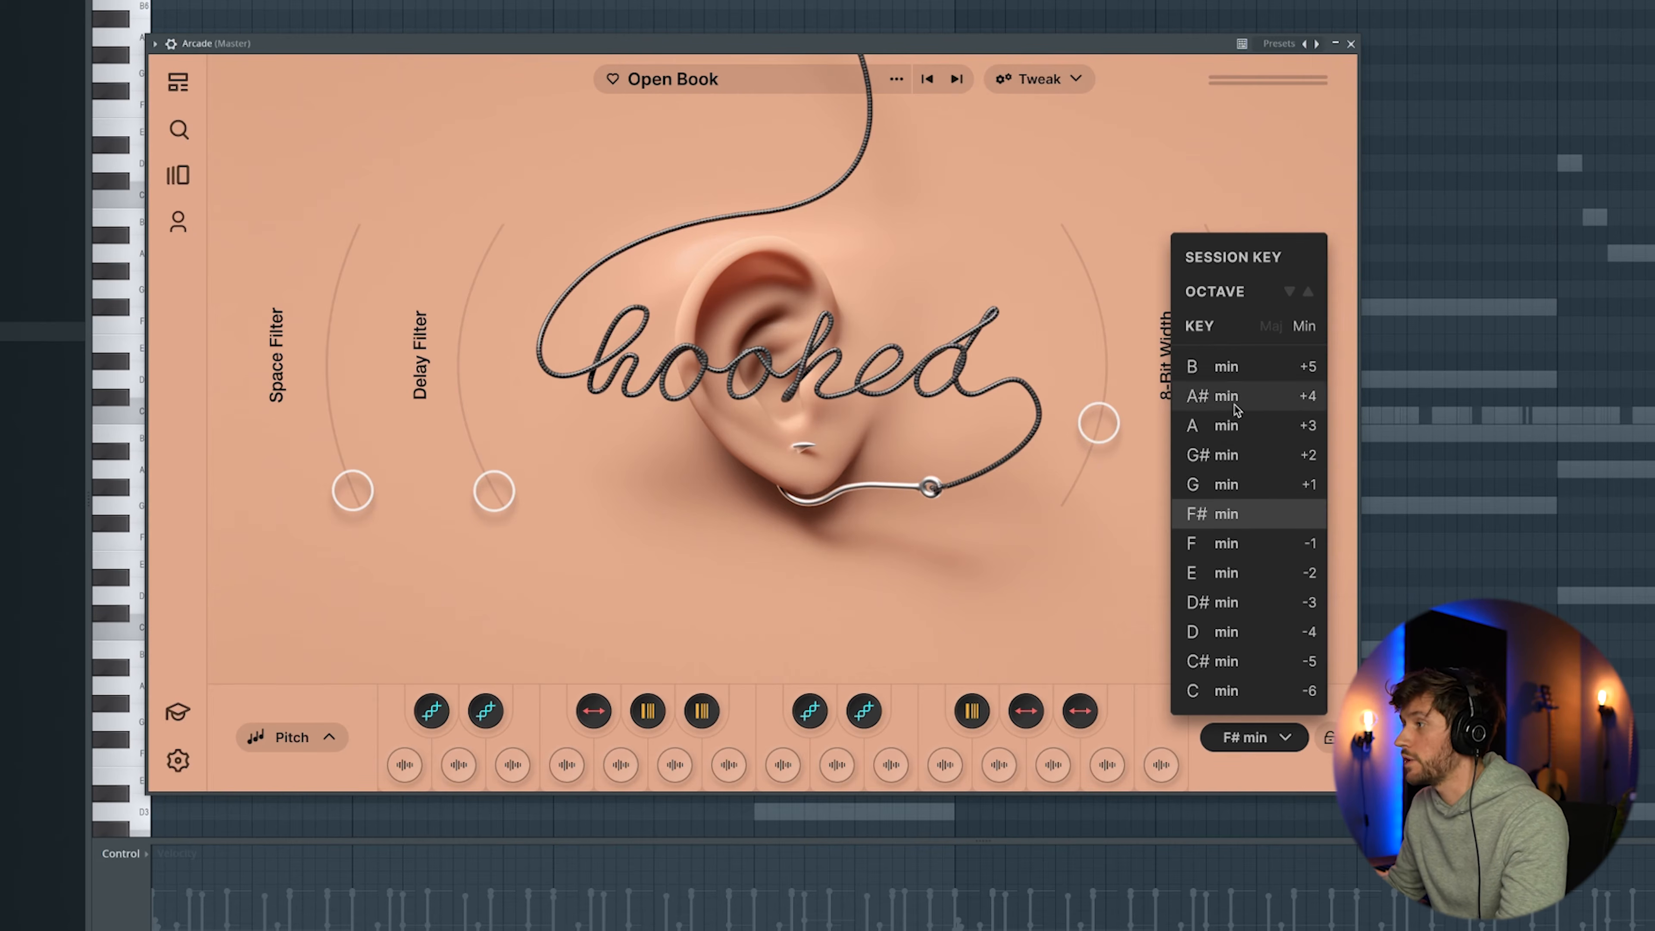
{"action": "left_click", "coordinate": [1250, 140]}
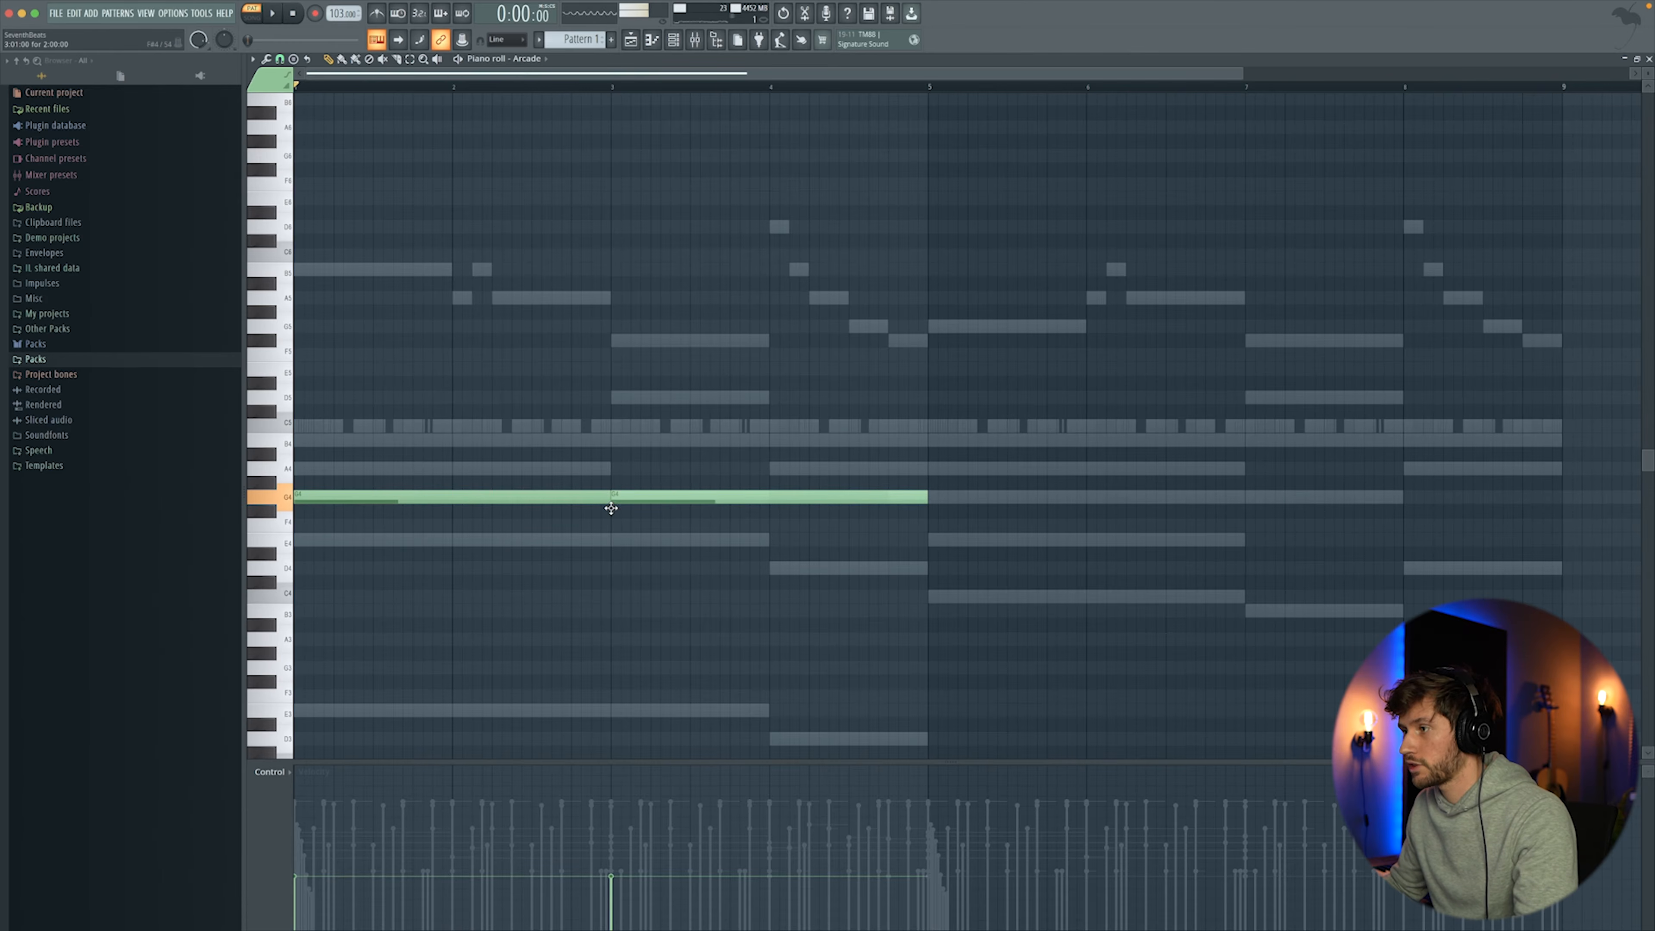
{"action": "key", "text": "space"}
{"action": "left_click", "coordinate": [935, 496]}
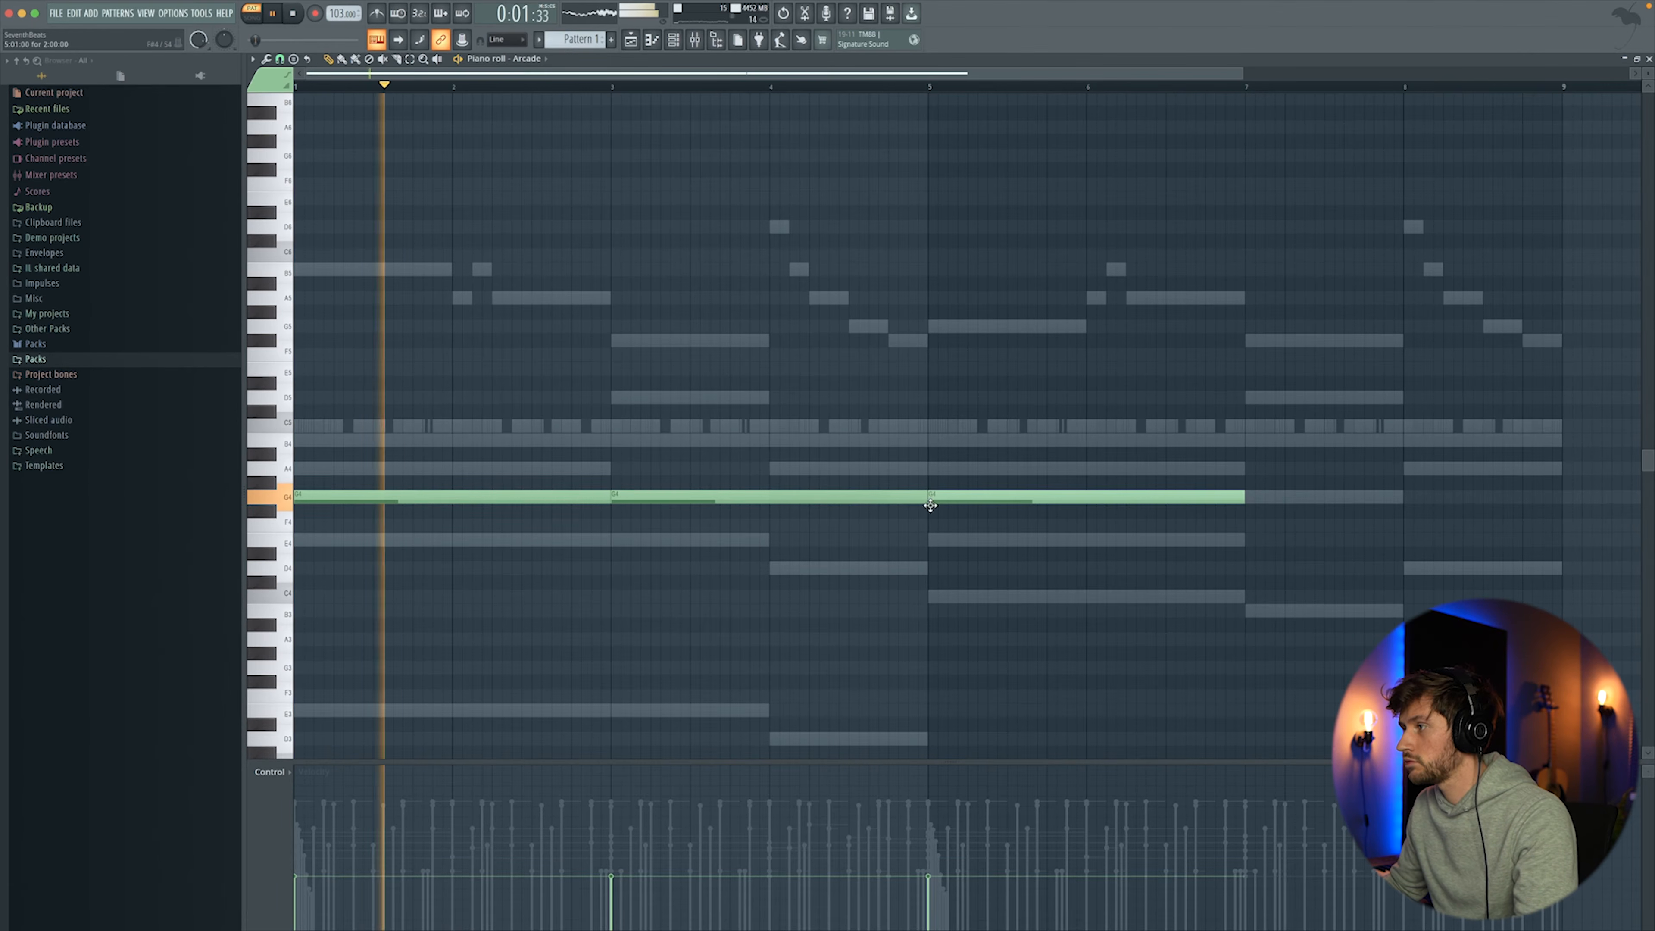
{"action": "left_click", "coordinate": [1248, 497]}
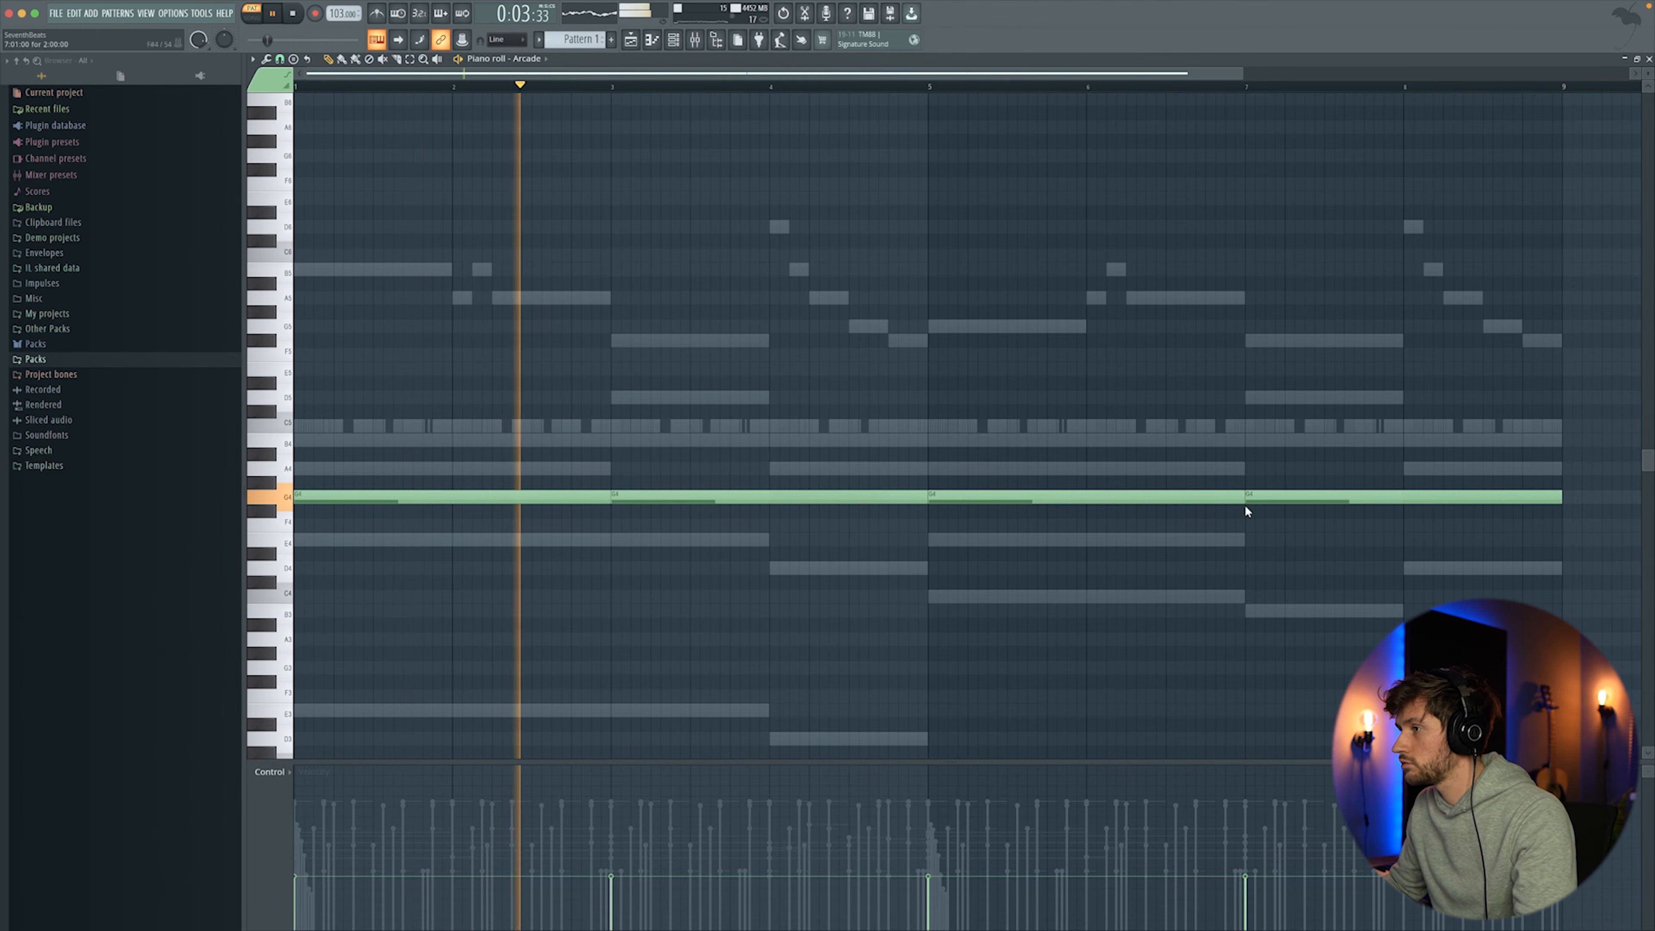
Step: Set the tune of Arcade's Radiant Vocal Remember 01 sample to +12.00 and play the pattern
{"action": "left_click", "coordinate": [672, 42]}
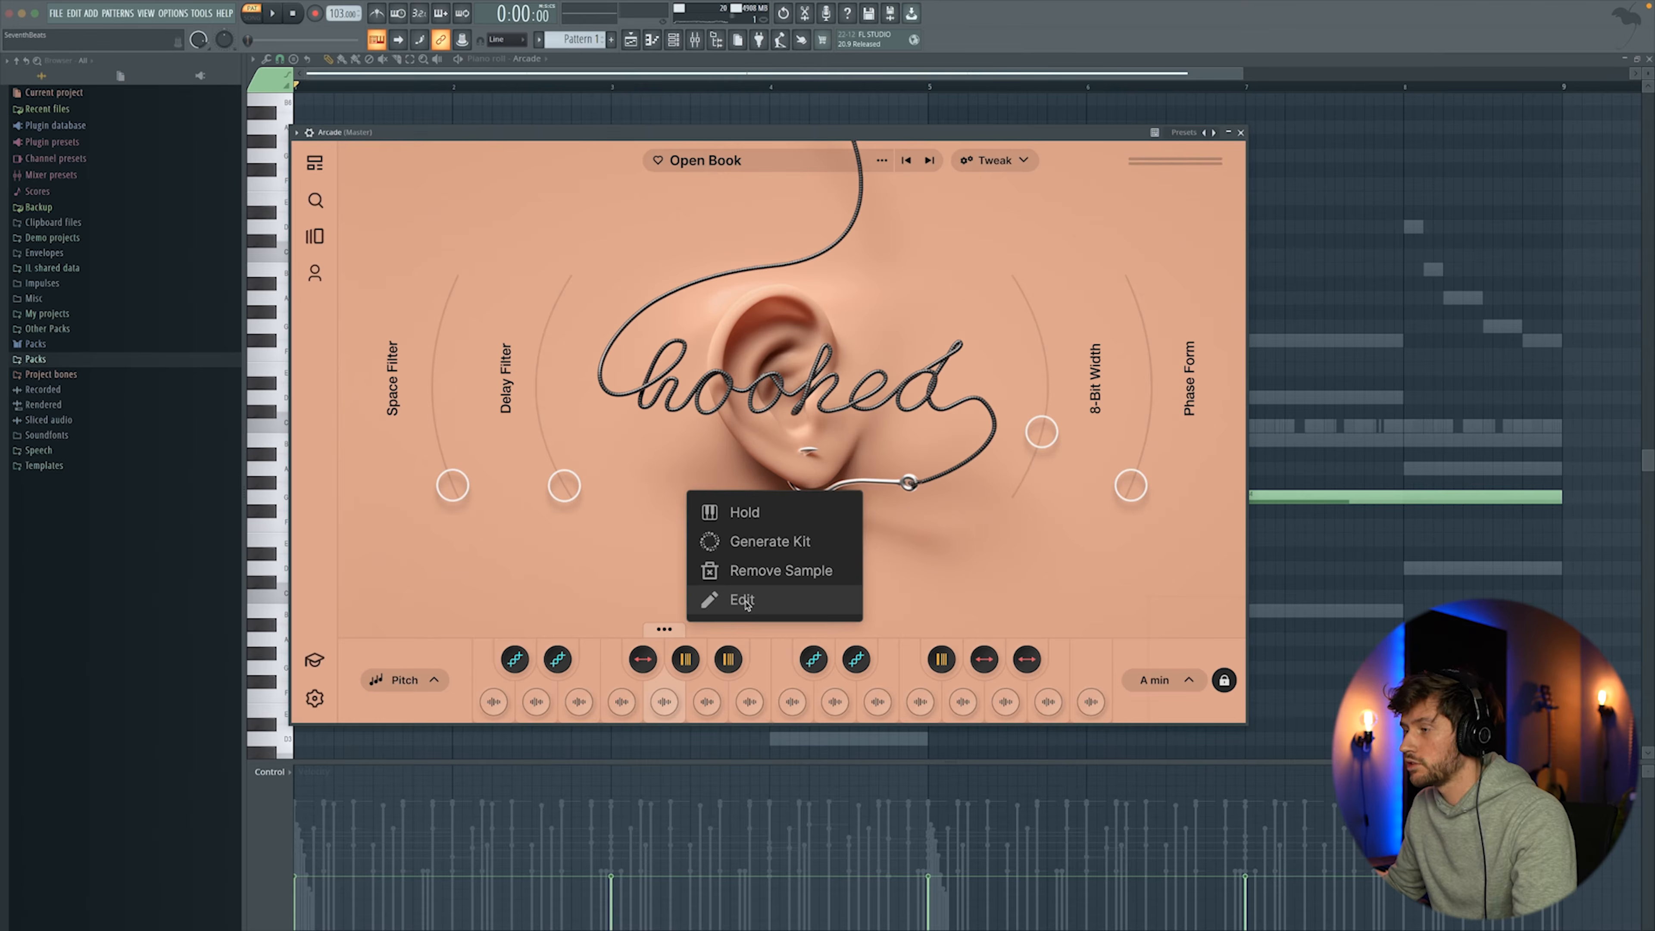
{"action": "left_click", "coordinate": [744, 601]}
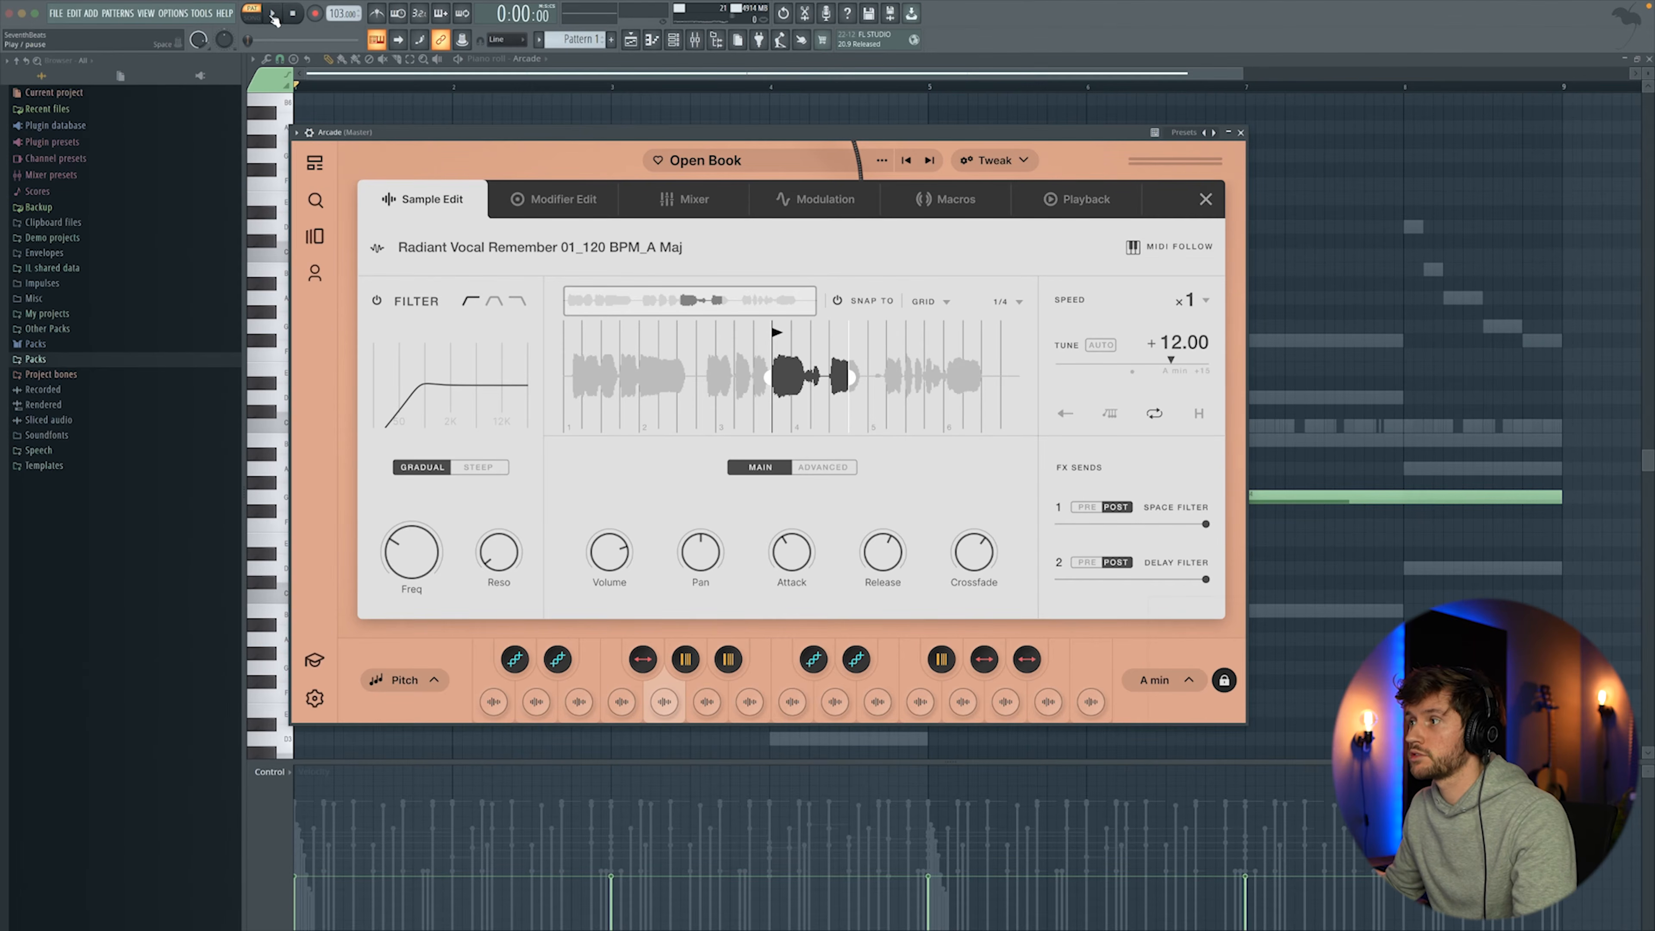
{"action": "left_click", "coordinate": [275, 14]}
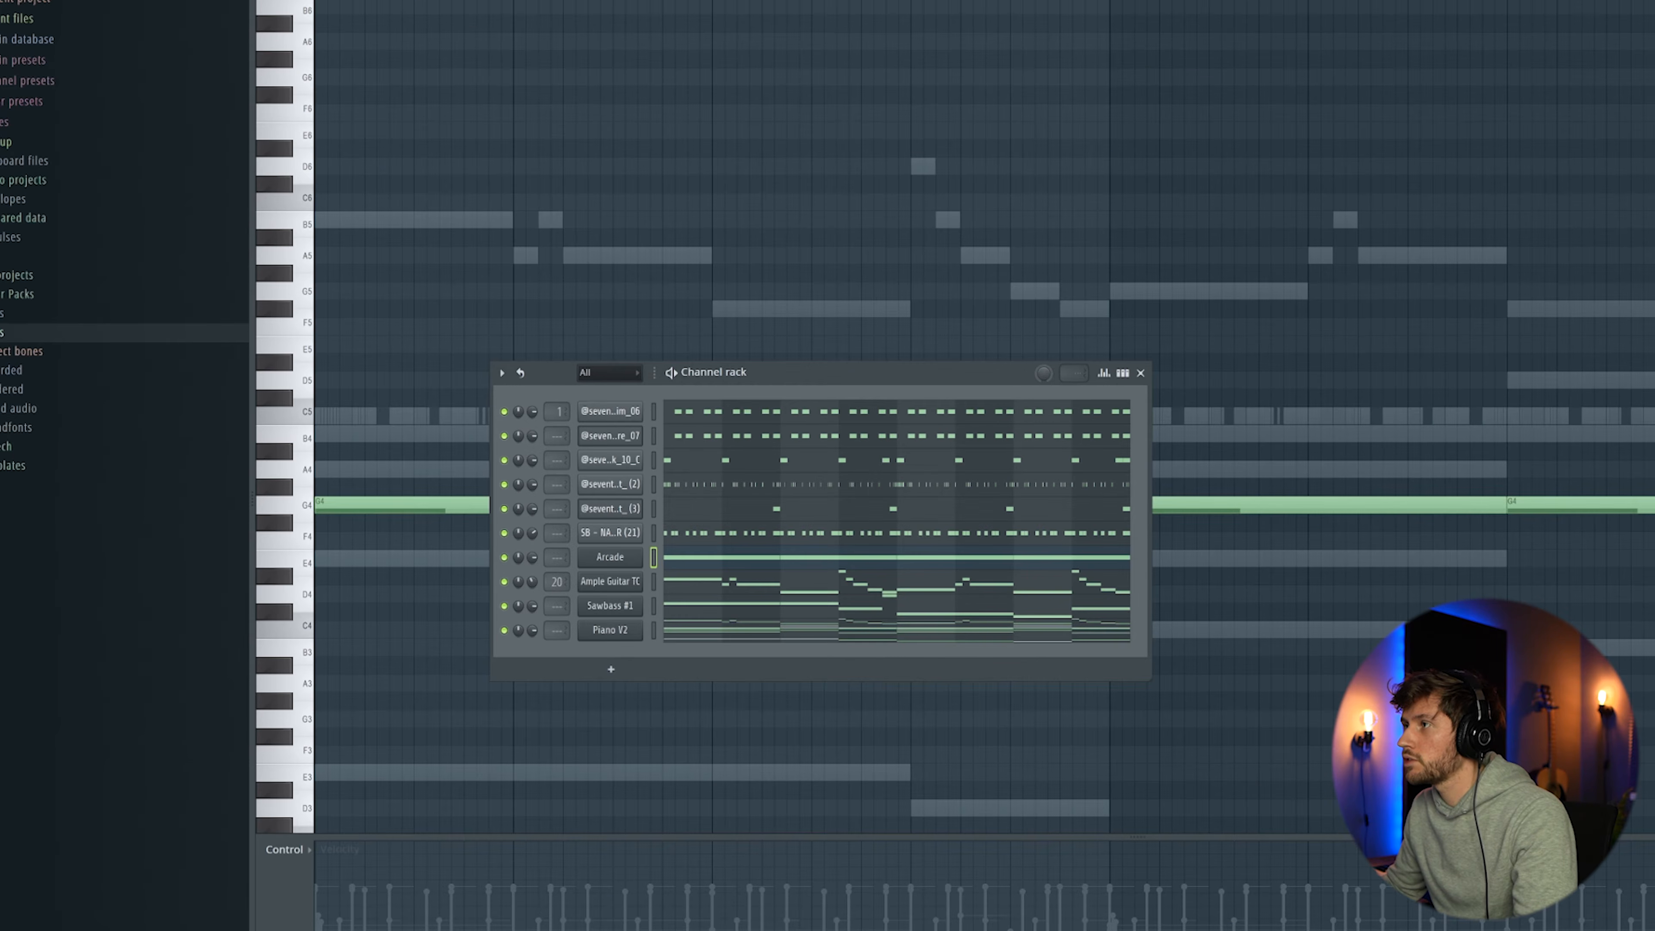
Step: Route the Arcade channel to mixer insert 21 and load ValhallaVintageVerb in that insert's first effect slot
{"action": "key", "text": "F9"}
{"action": "right_click", "coordinate": [852, 270]}
{"action": "mouse_move", "coordinate": [951, 450]}
{"action": "left_click", "coordinate": [1059, 448]}
{"action": "left_click", "coordinate": [1395, 304]}
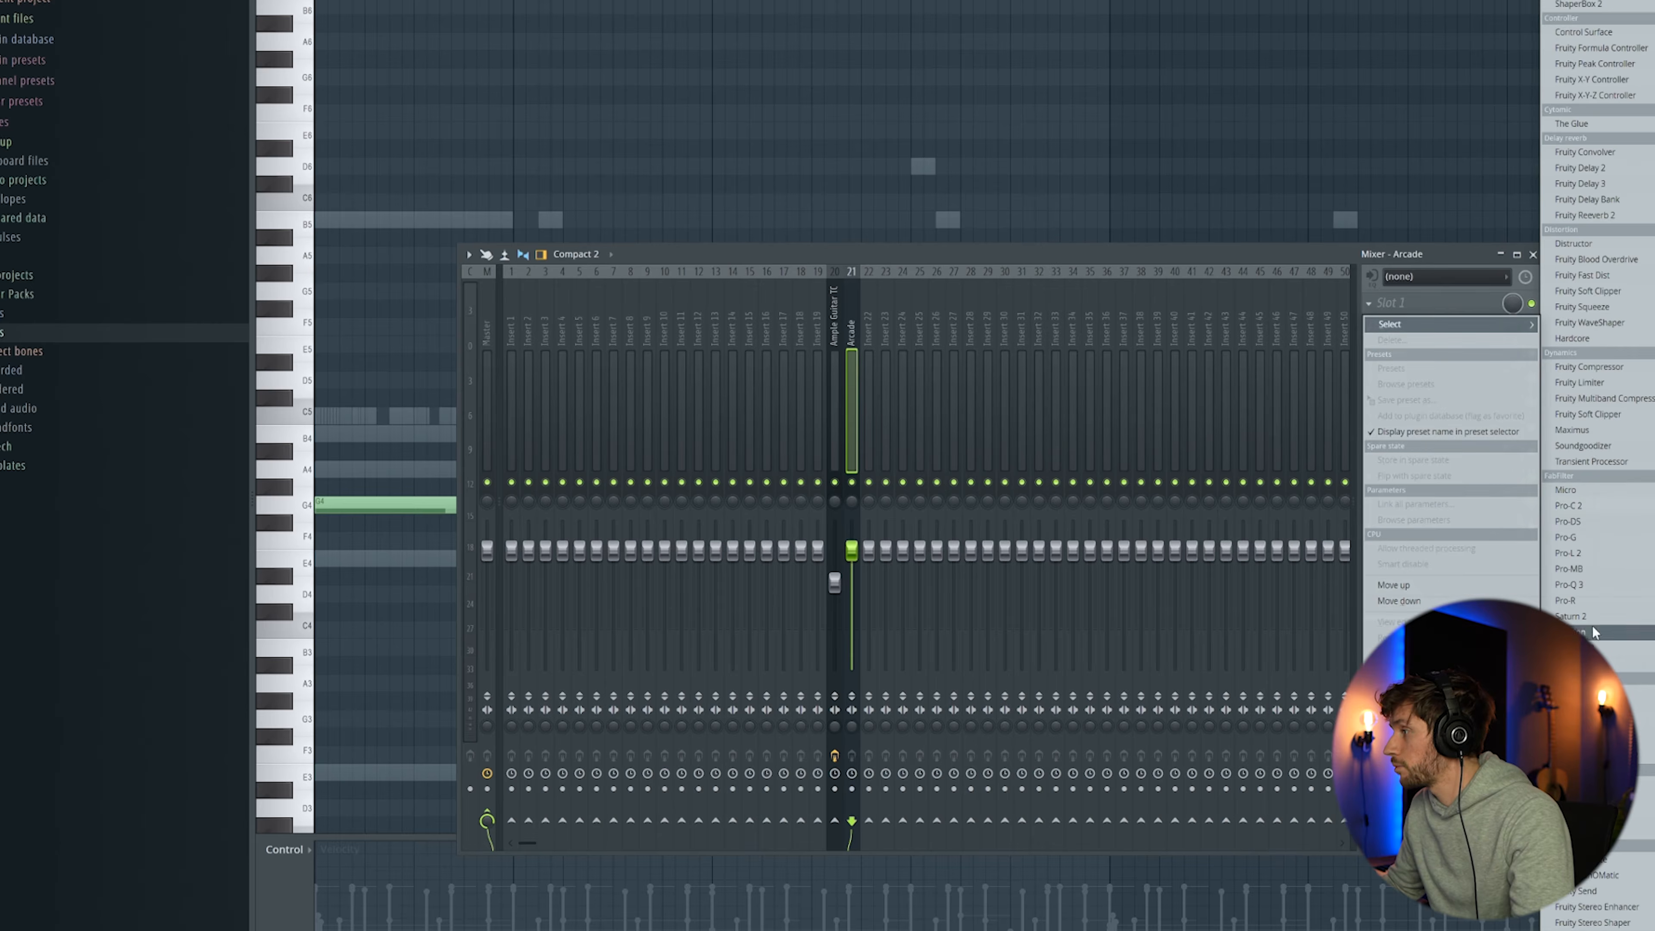
{"action": "left_click", "coordinate": [1649, 705]}
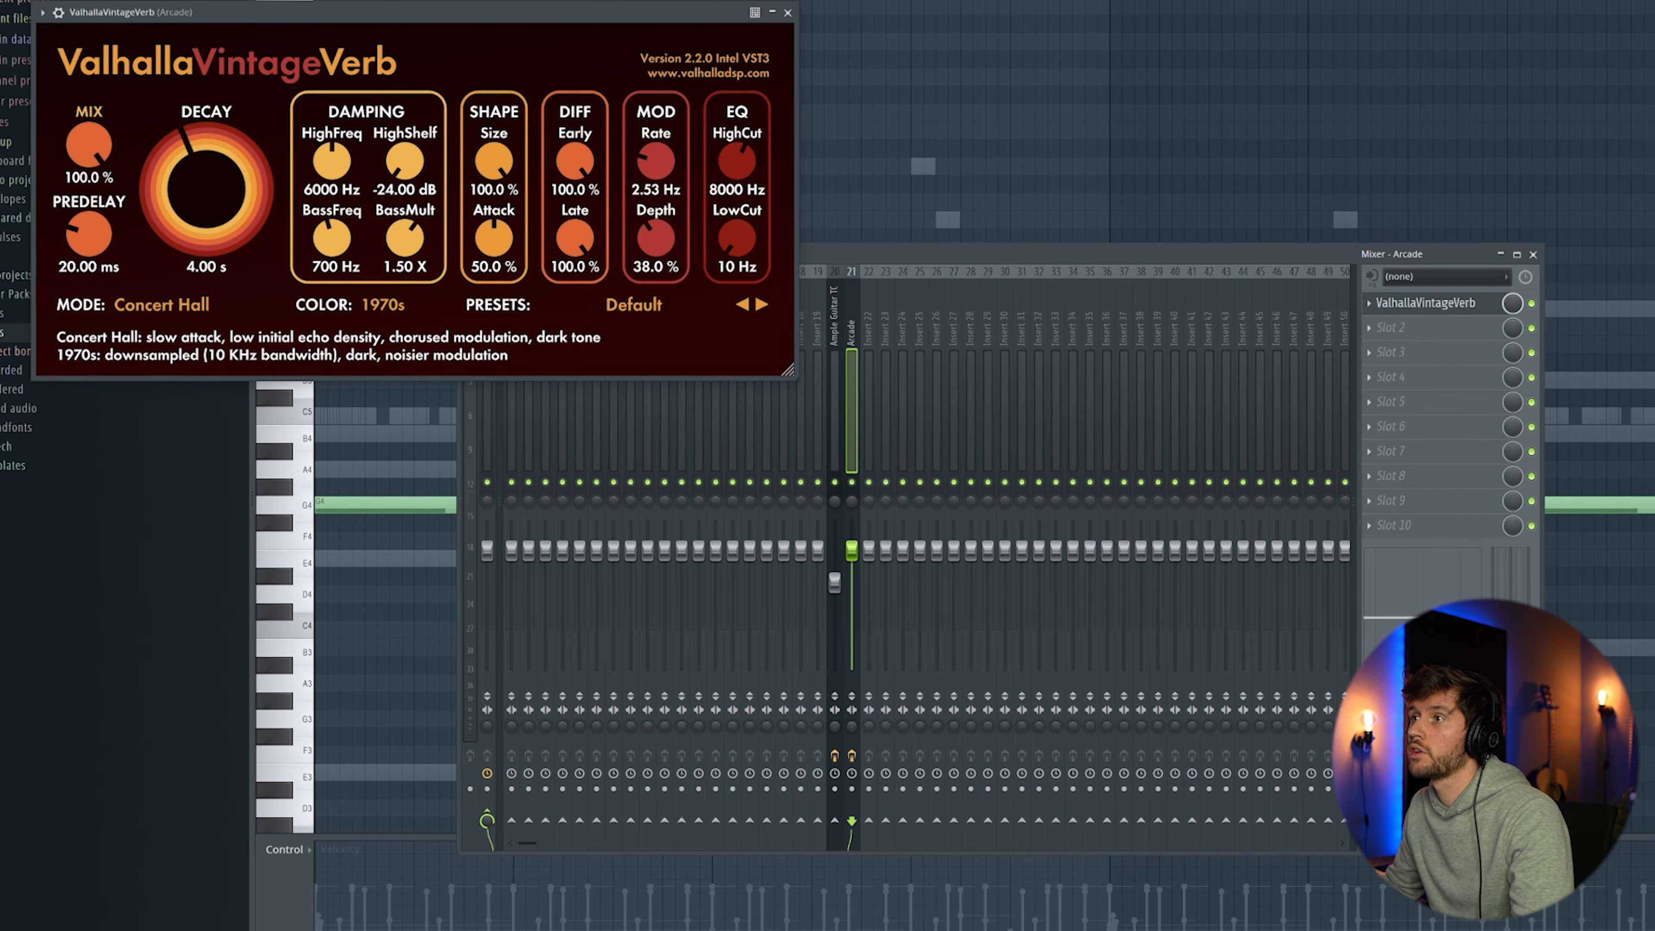
Step: Set the Arcade reverb's mix to 93.1% and lower Arcade's mixer volume while the pattern plays
{"action": "key", "text": "space"}
{"action": "left_click_drag", "start_coordinate": [89, 145], "coordinate": [89, 154]}
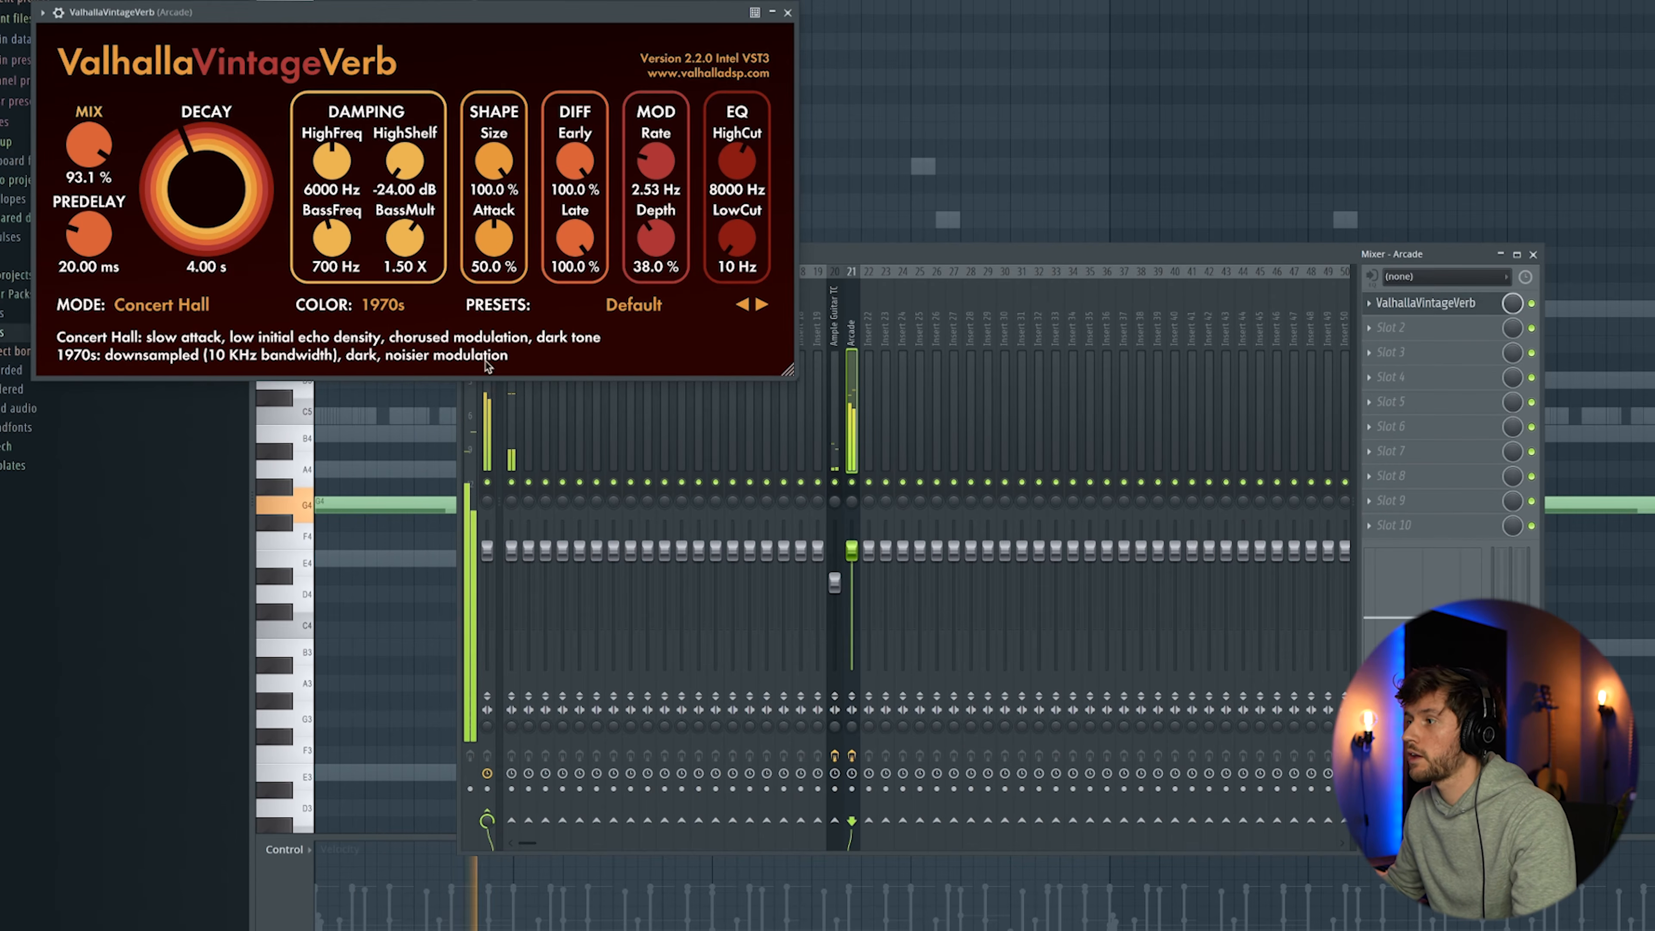
{"action": "left_click_drag", "start_coordinate": [862, 559], "coordinate": [862, 597]}
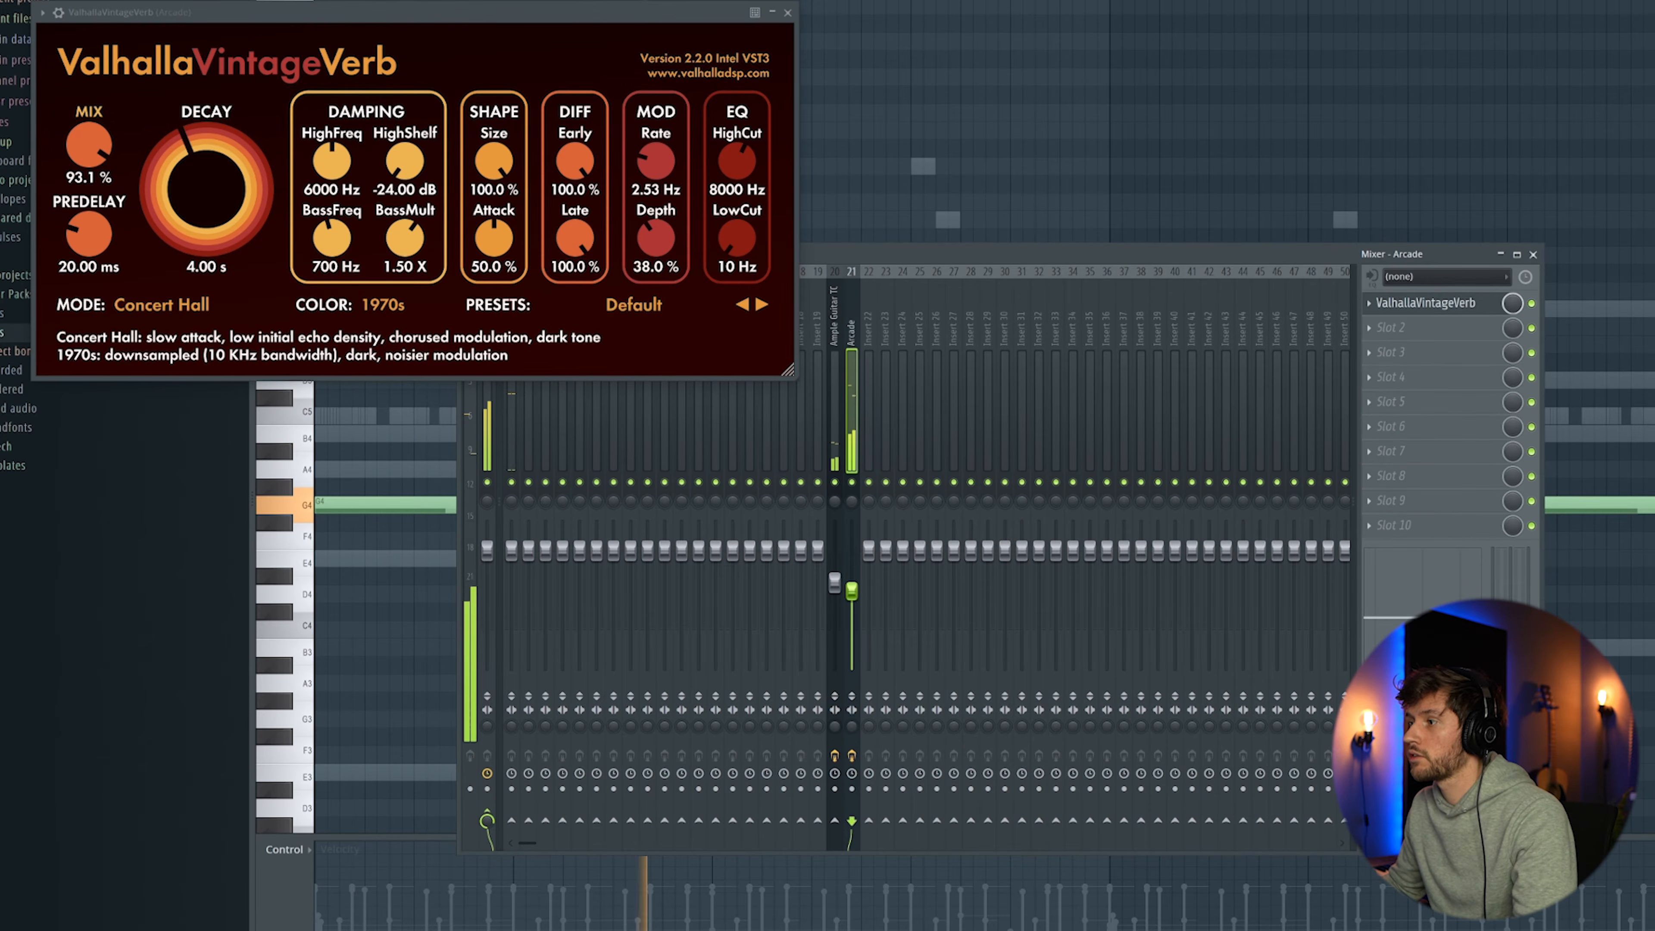
{"action": "left_click", "coordinate": [991, 199]}
{"action": "right_click", "coordinate": [994, 200]}
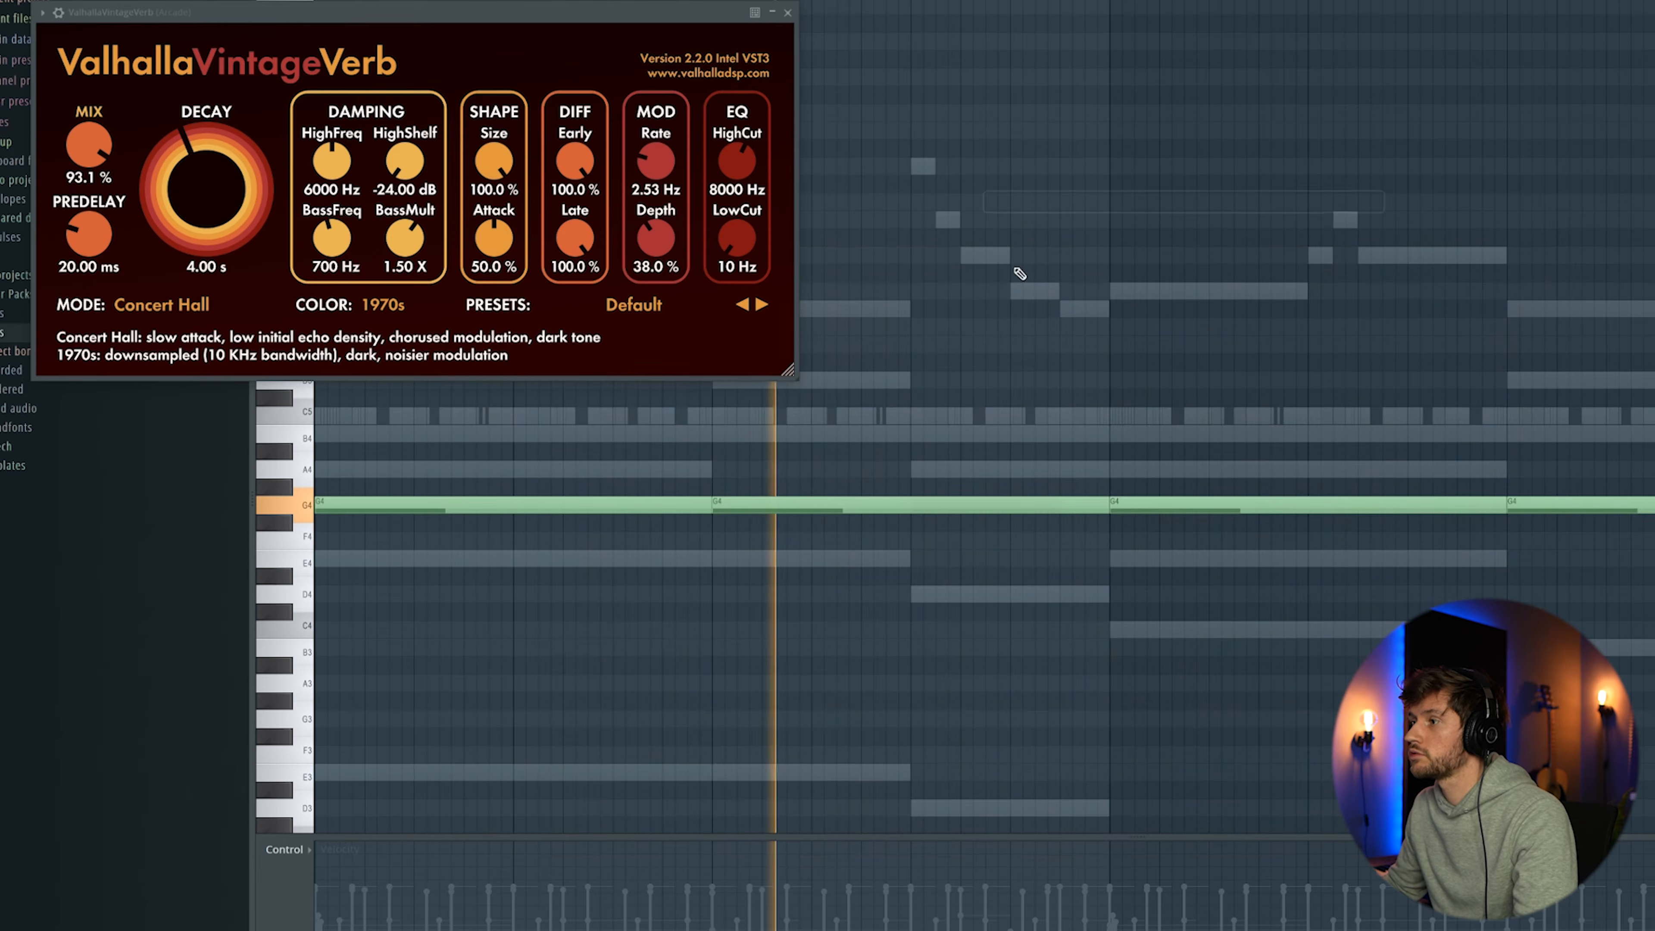
{"action": "left_click", "coordinate": [788, 13]}
{"action": "key", "text": "F9"}
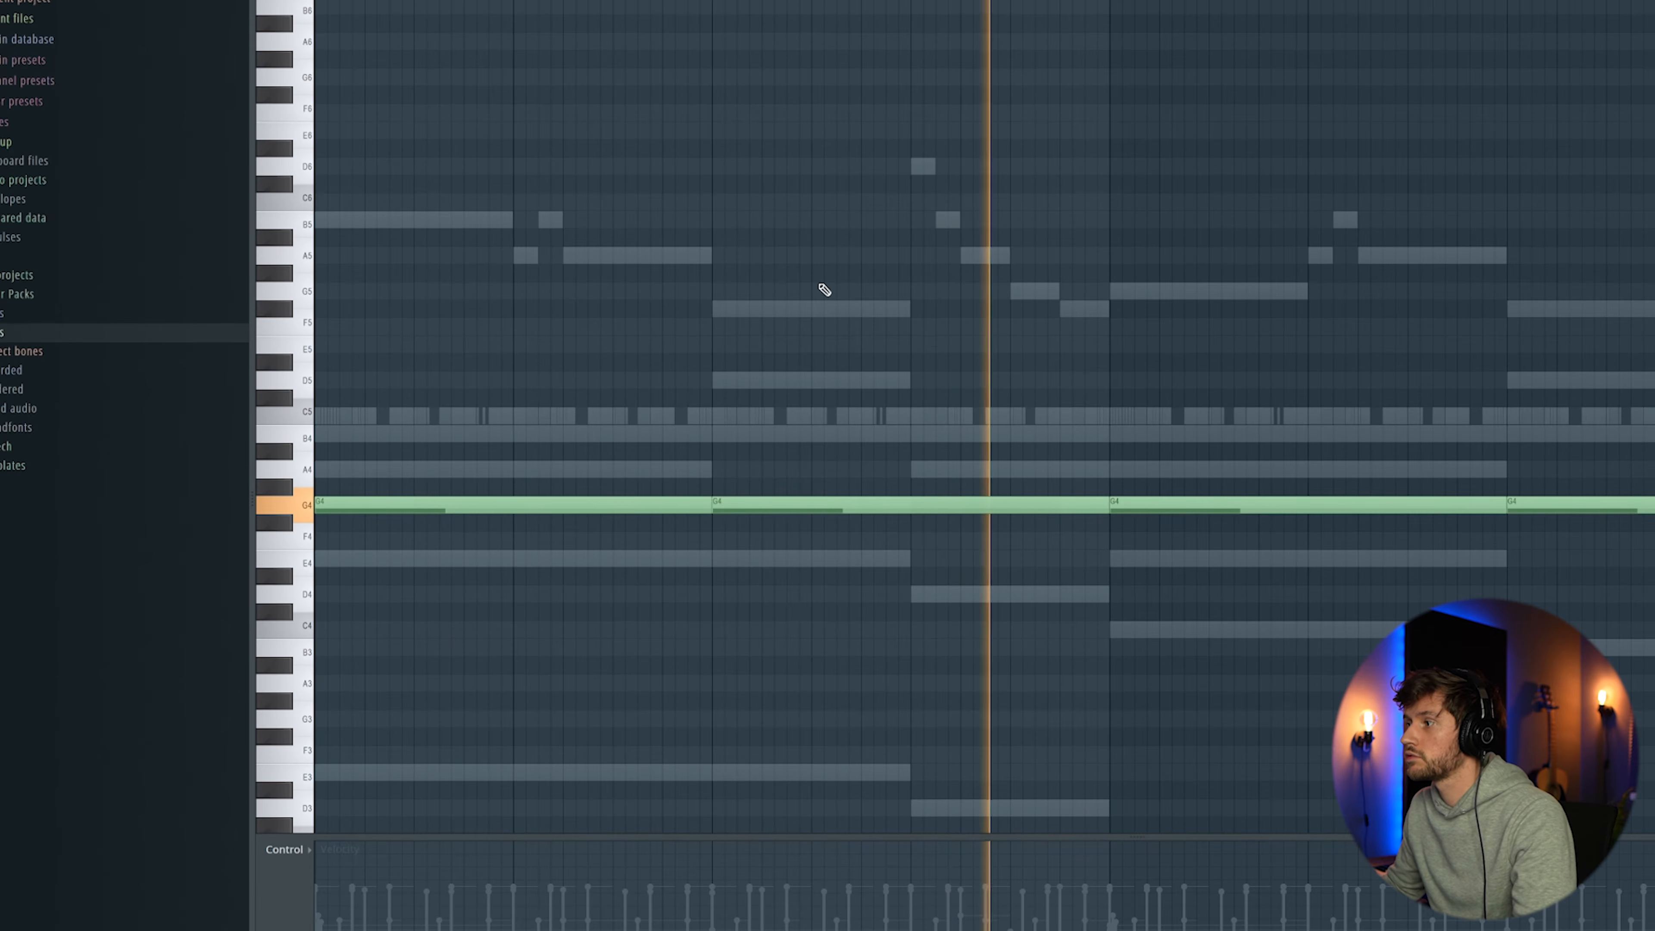
Step: Clone the Arcade channel, give the copy B4 notes from beat 2 of bars 1, 3, 5 and 7, and play the pattern
{"action": "right_click", "coordinate": [816, 510]}
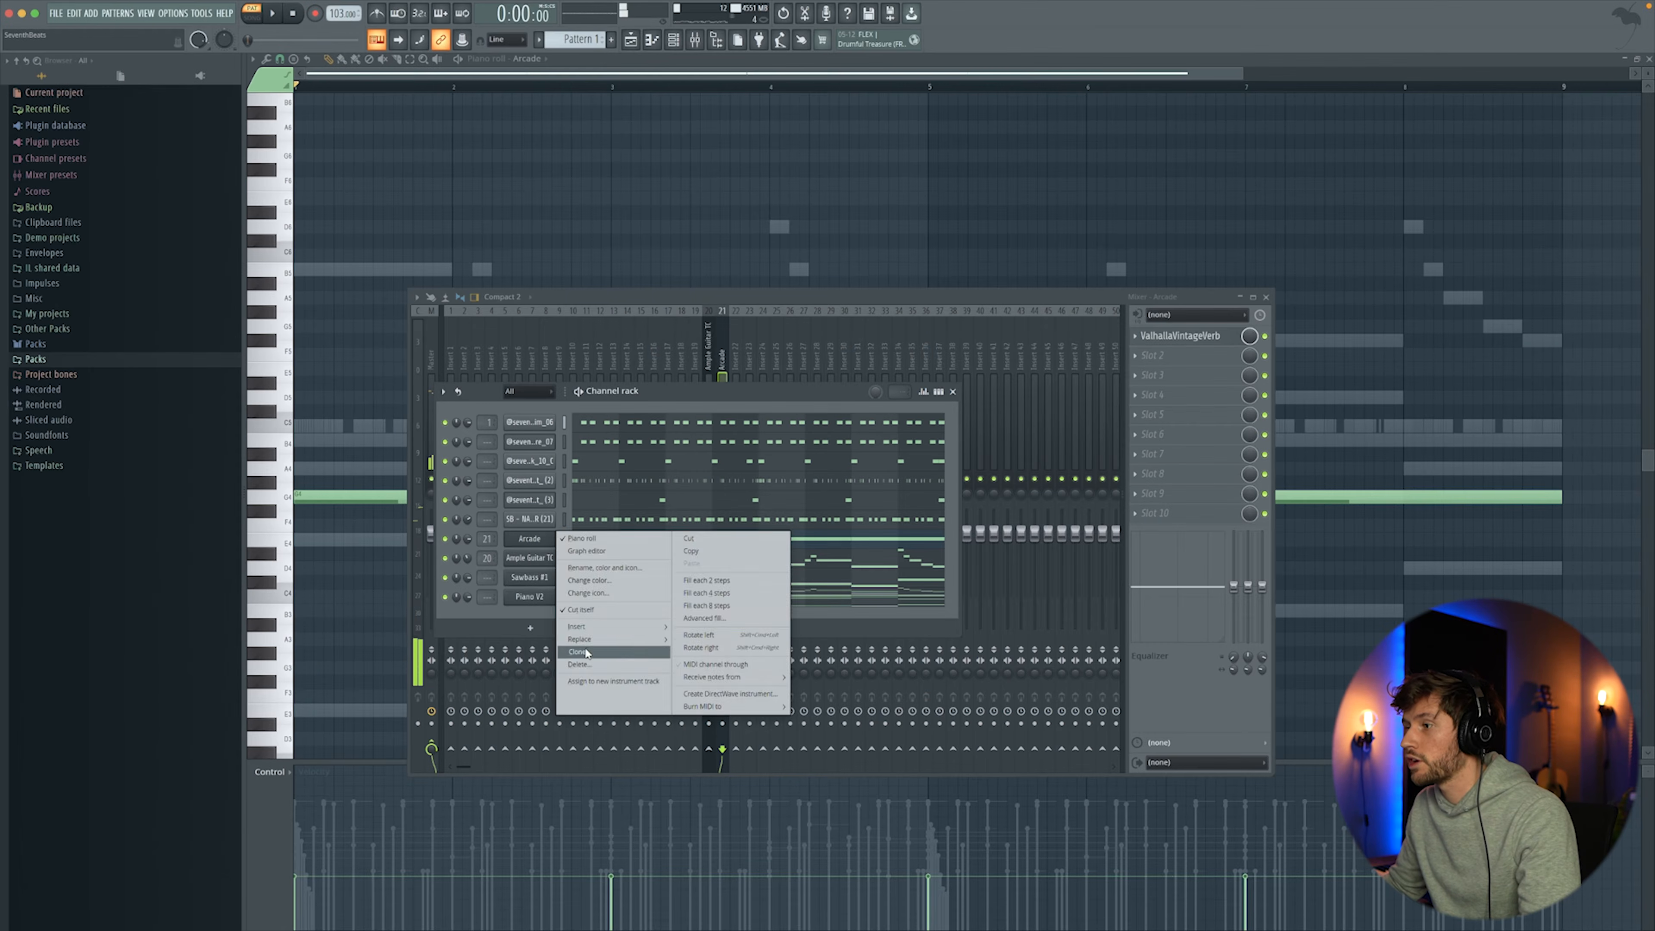
{"action": "left_click", "coordinate": [579, 651]}
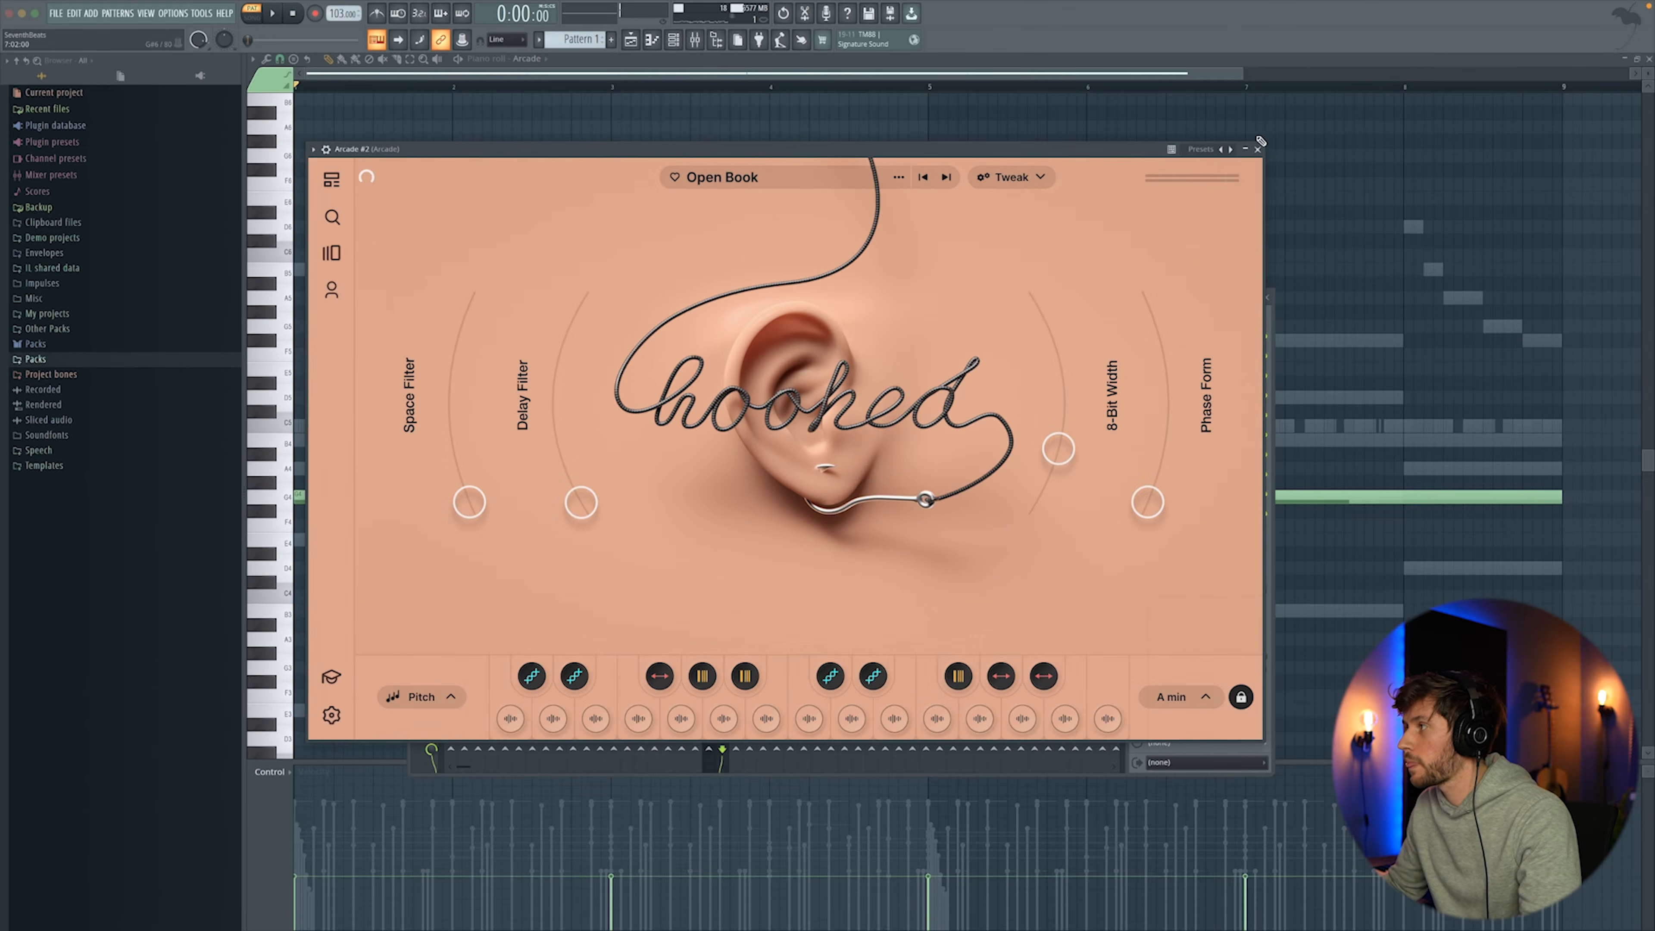
{"action": "left_click", "coordinate": [1258, 150]}
{"action": "left_click", "coordinate": [605, 560]}
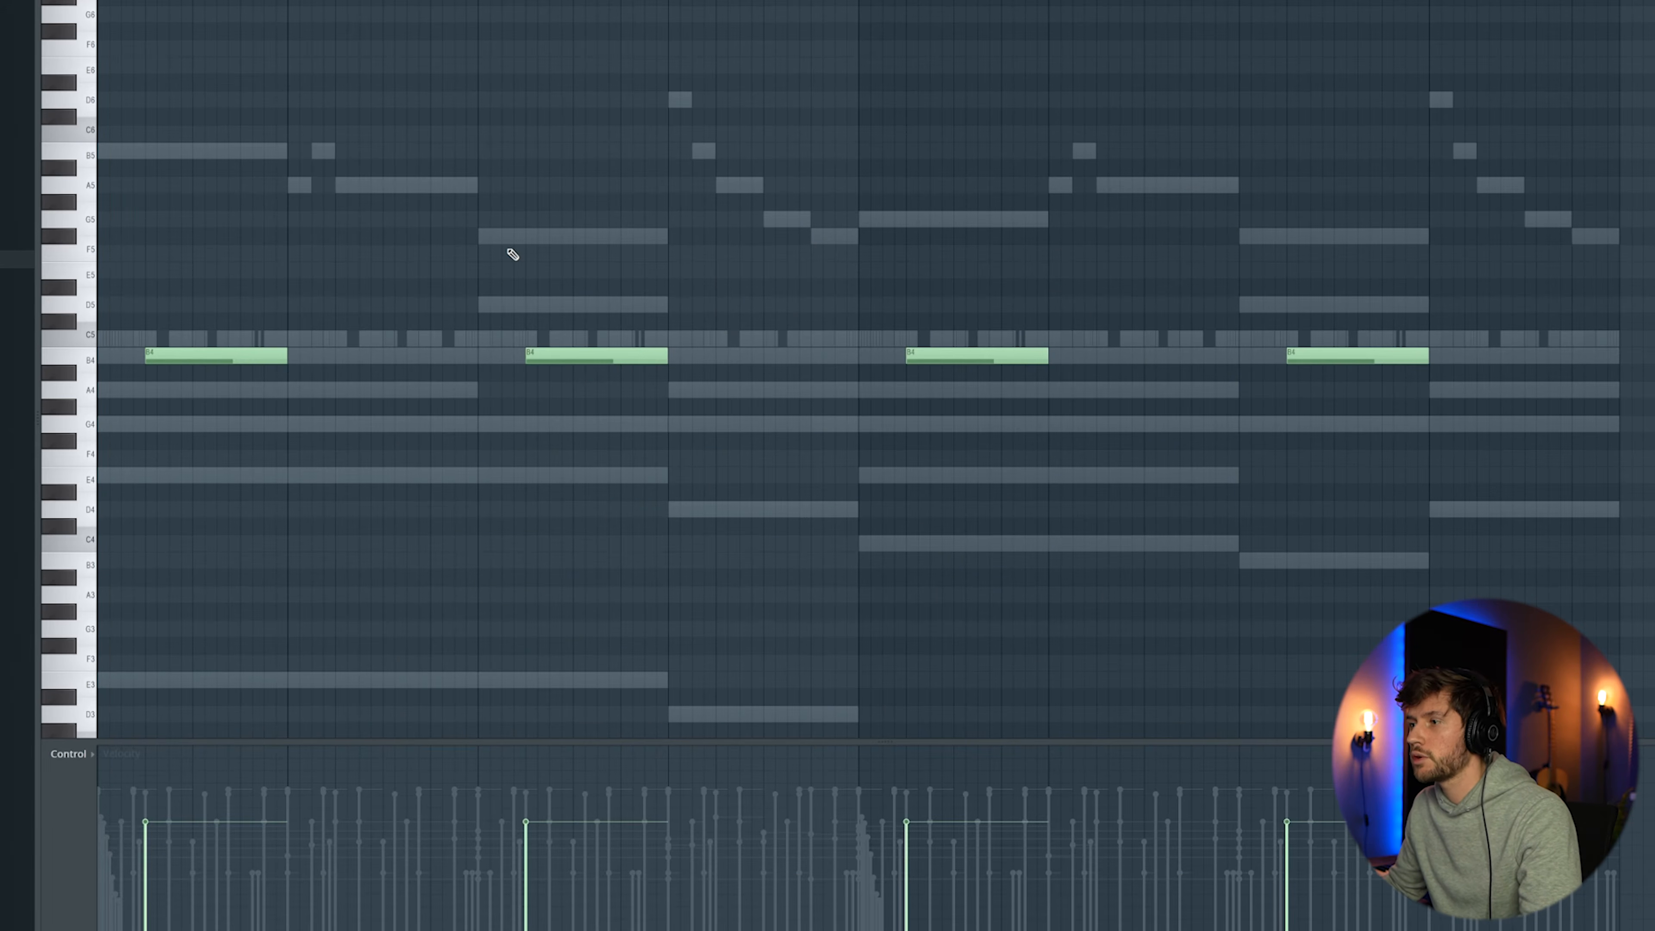
{"action": "key", "text": "space"}
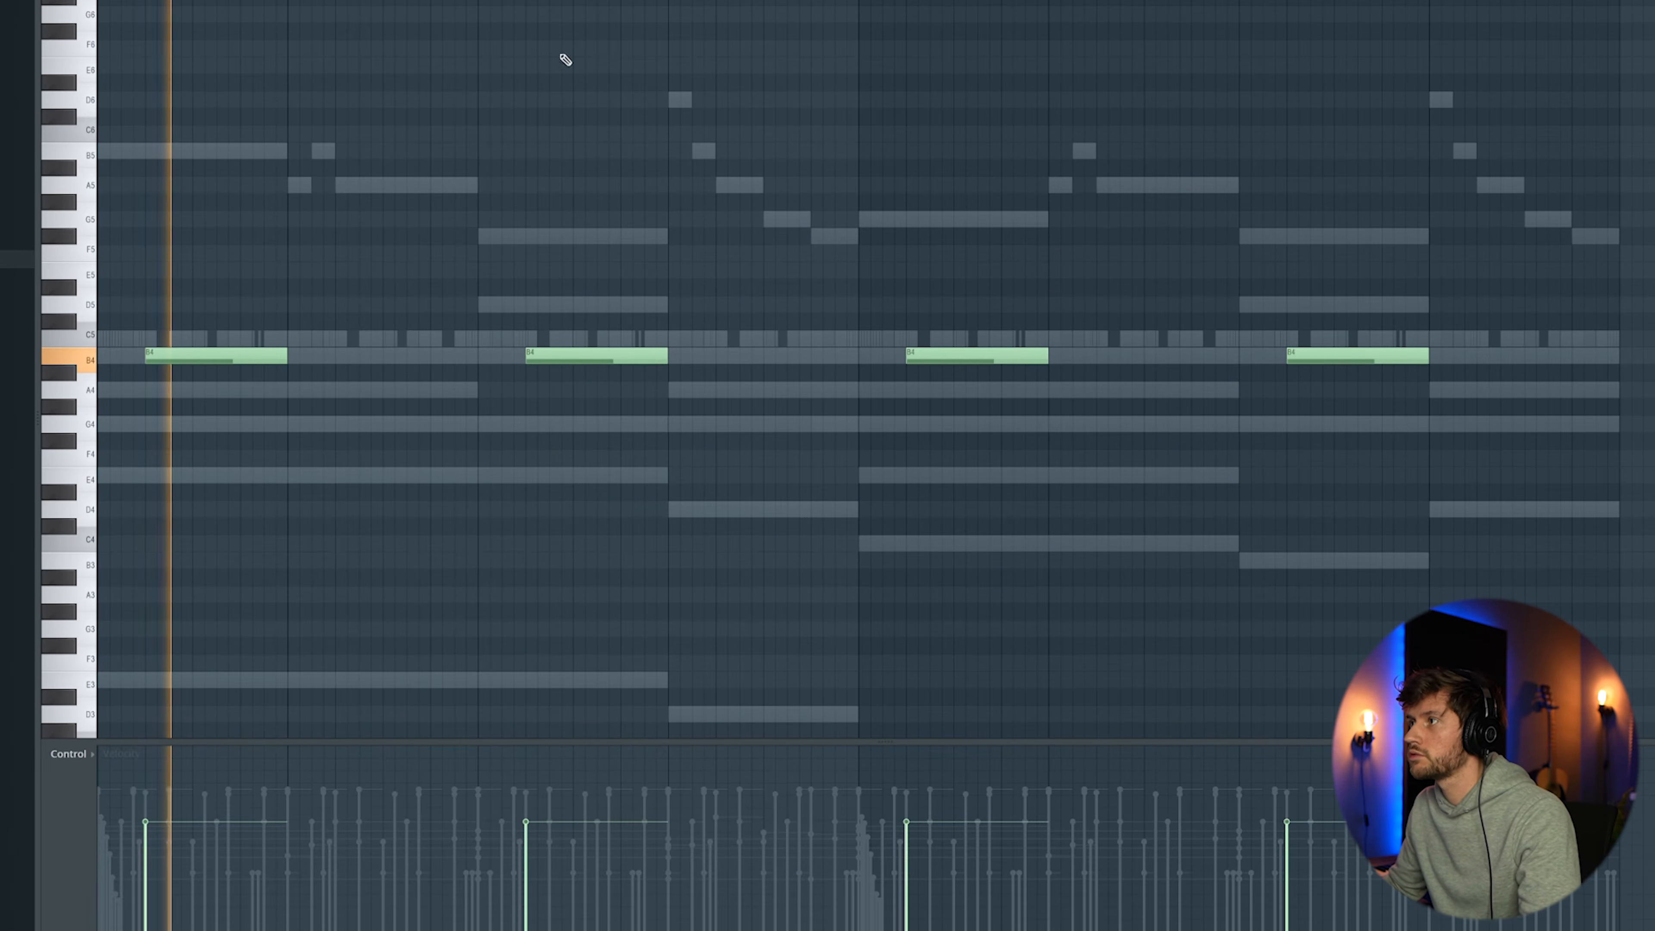
{"action": "key", "text": "F6"}
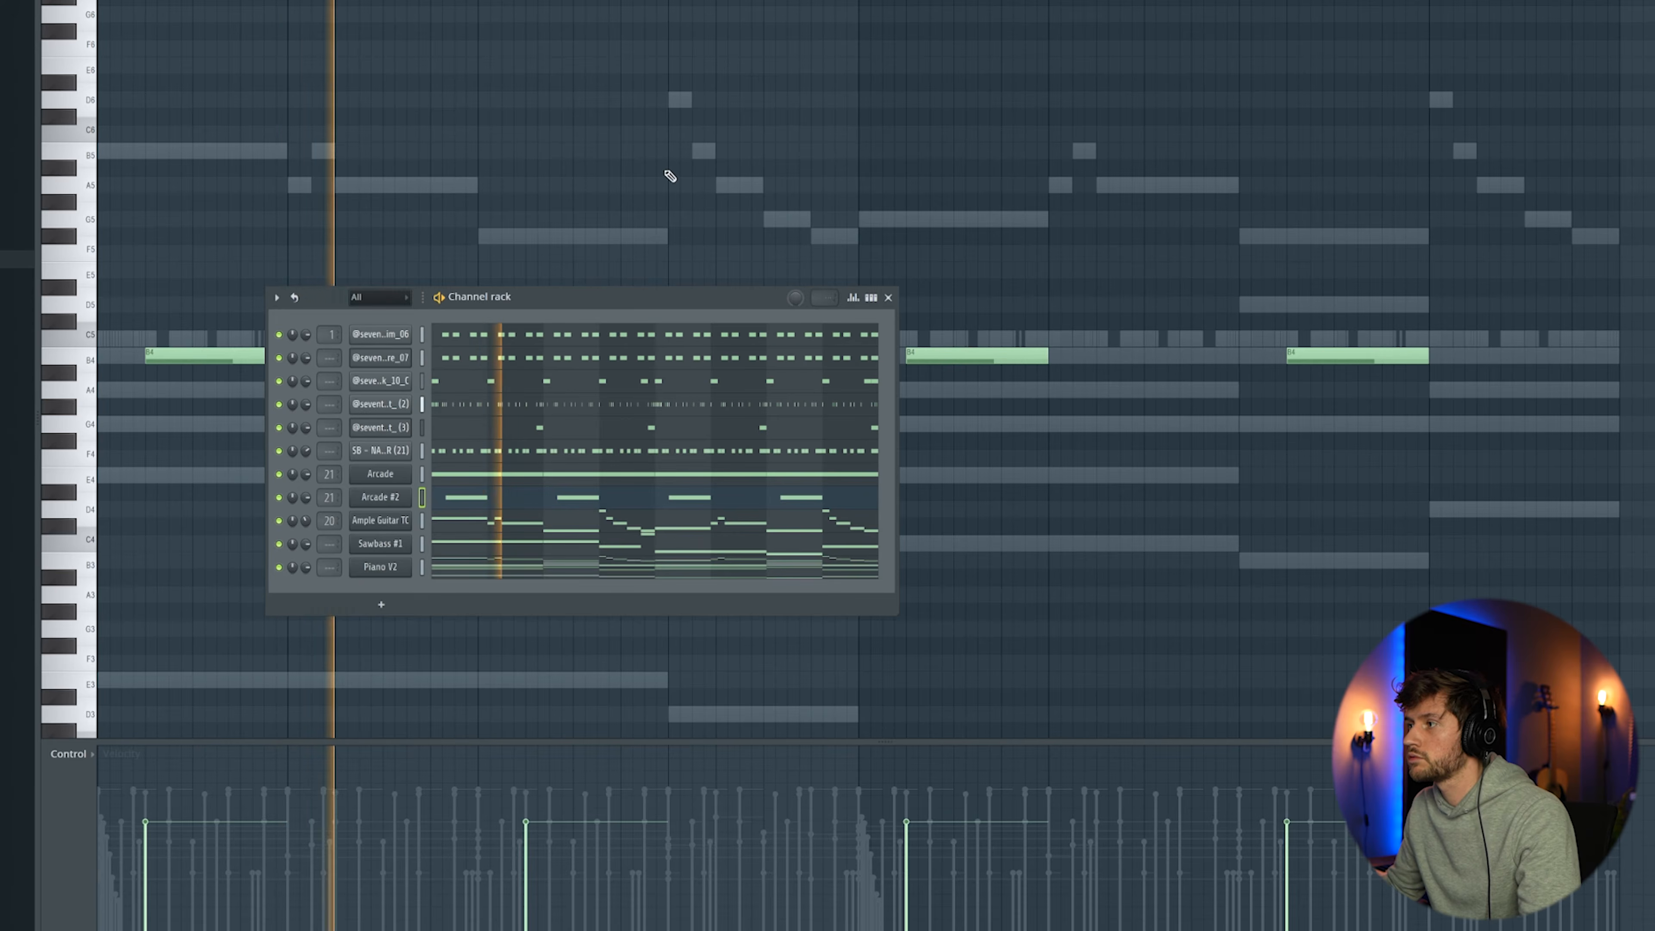
{"action": "key", "text": "F6"}
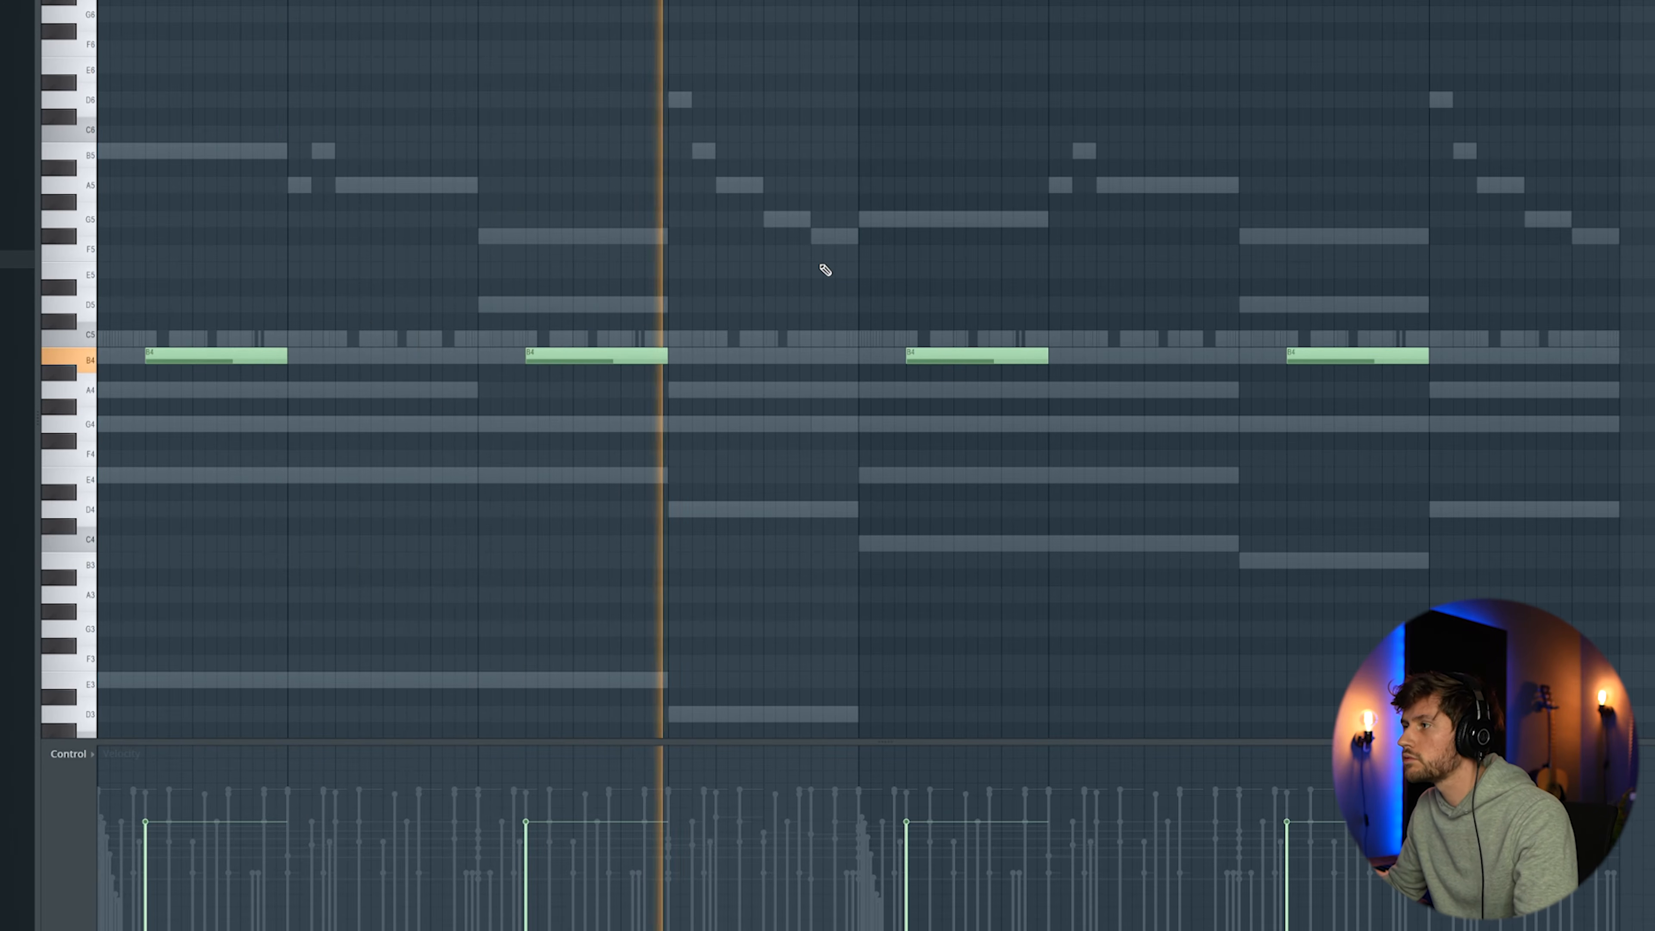
{"action": "key", "text": "space"}
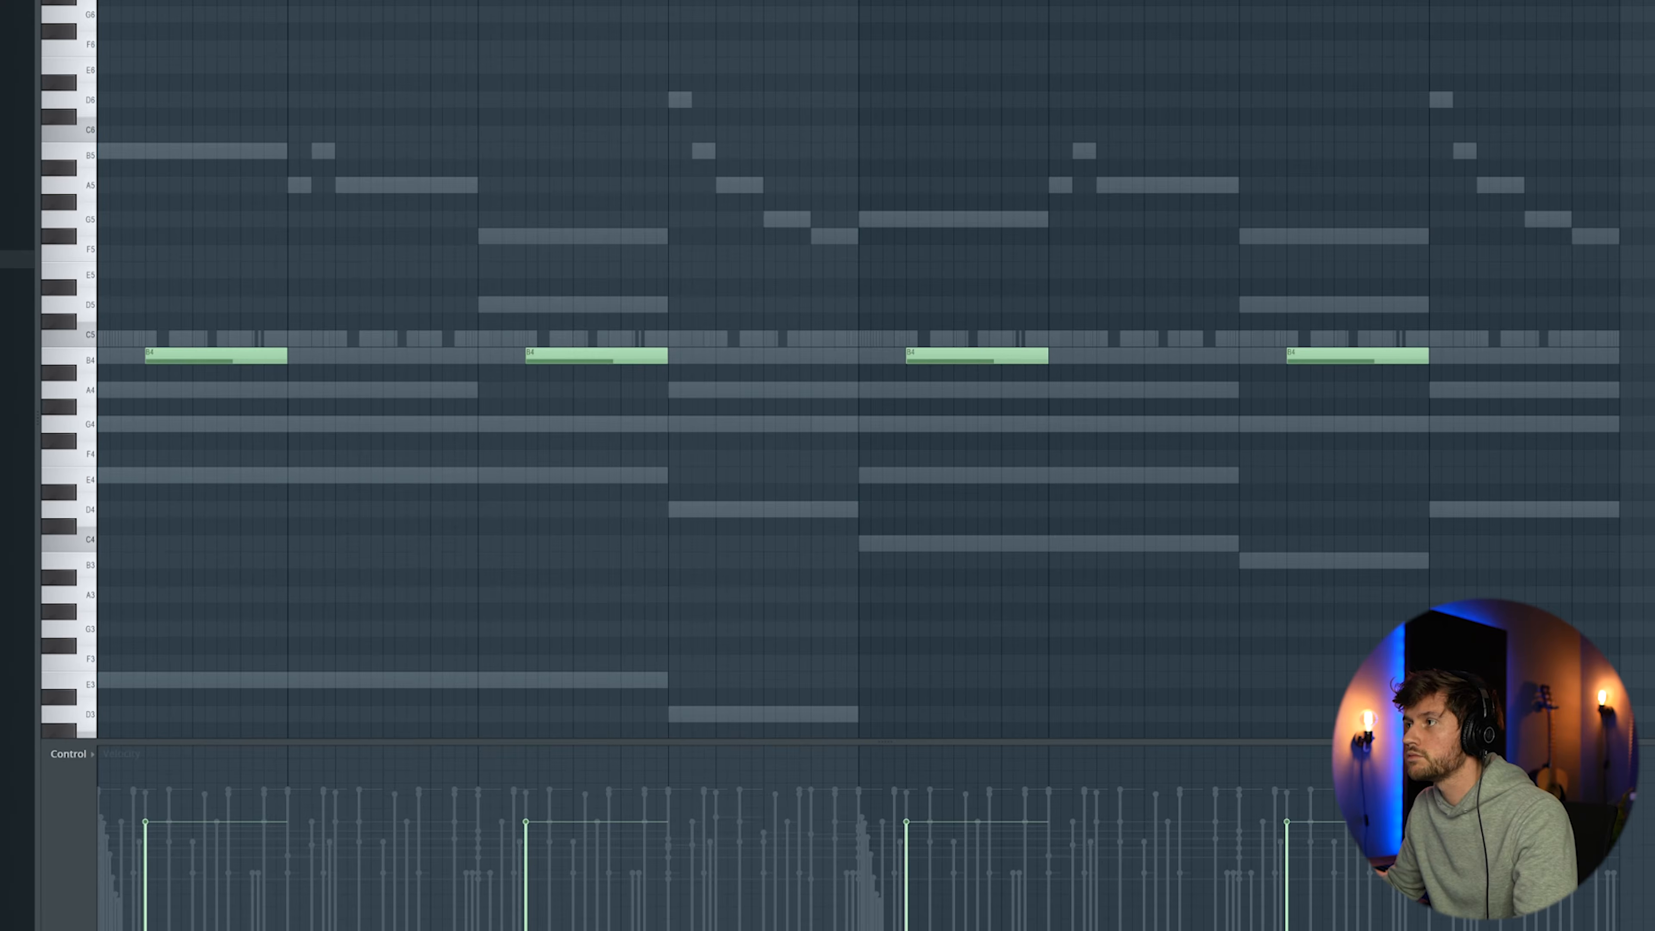
Step: Clone the Arcade #2 channel and place the copy's notes on A5 from beat 2 of bars 2, 4, 6 and 8
{"action": "key", "text": "F6"}
{"action": "right_click", "coordinate": [404, 504]}
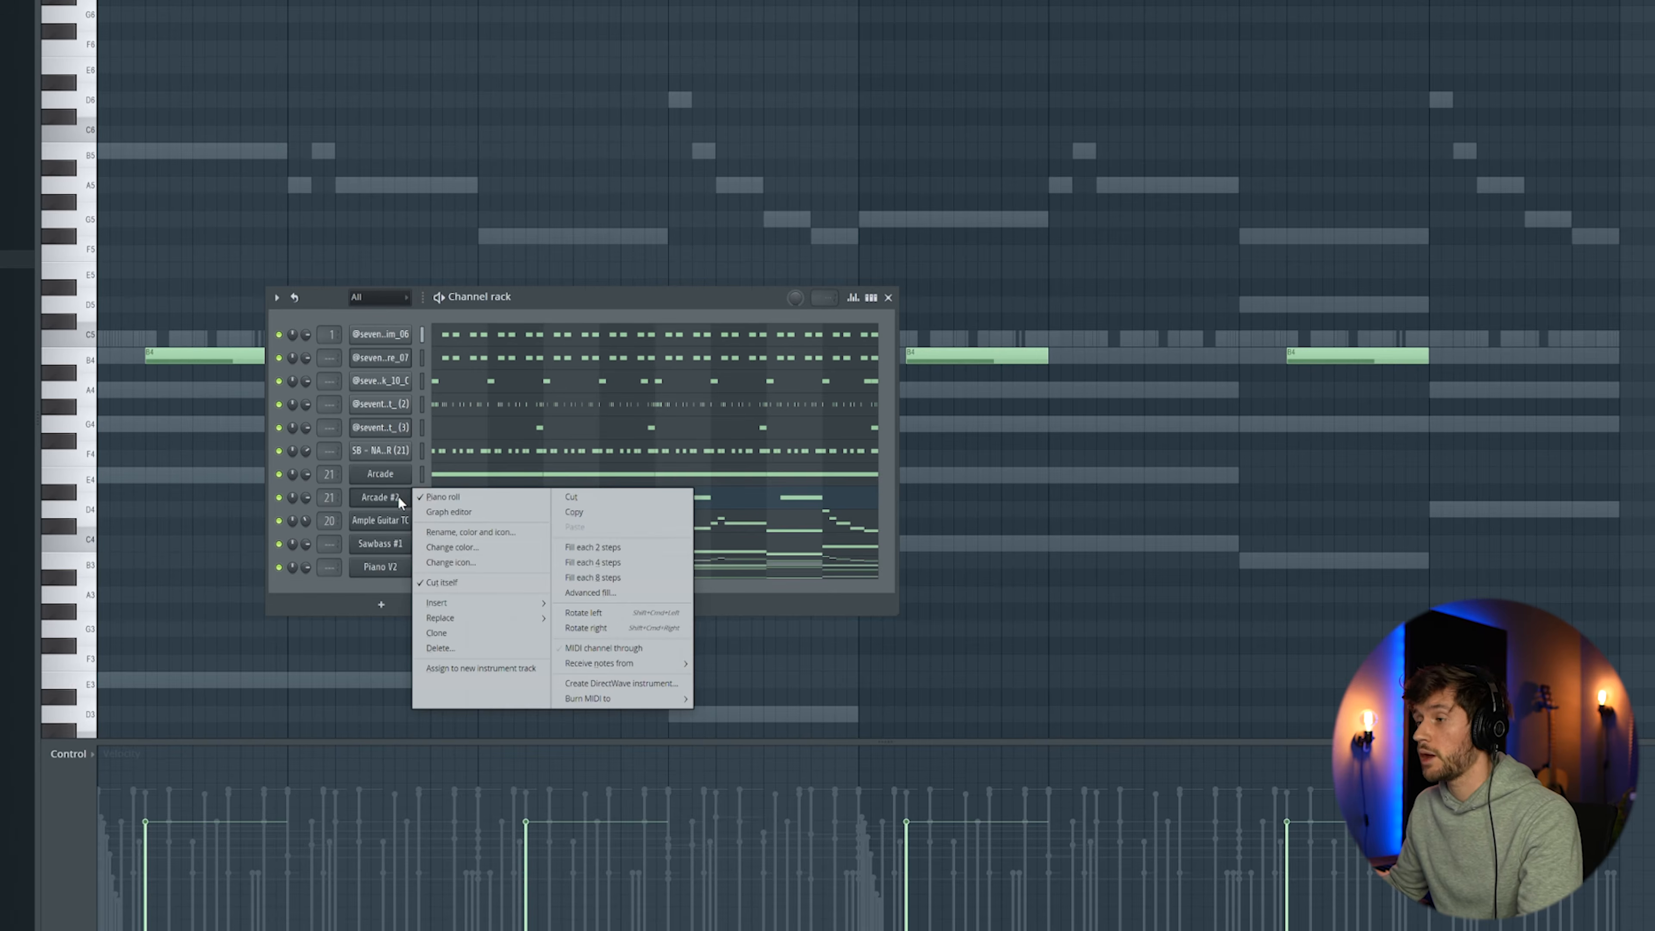
{"action": "left_click", "coordinate": [464, 632]}
{"action": "key", "text": "space"}
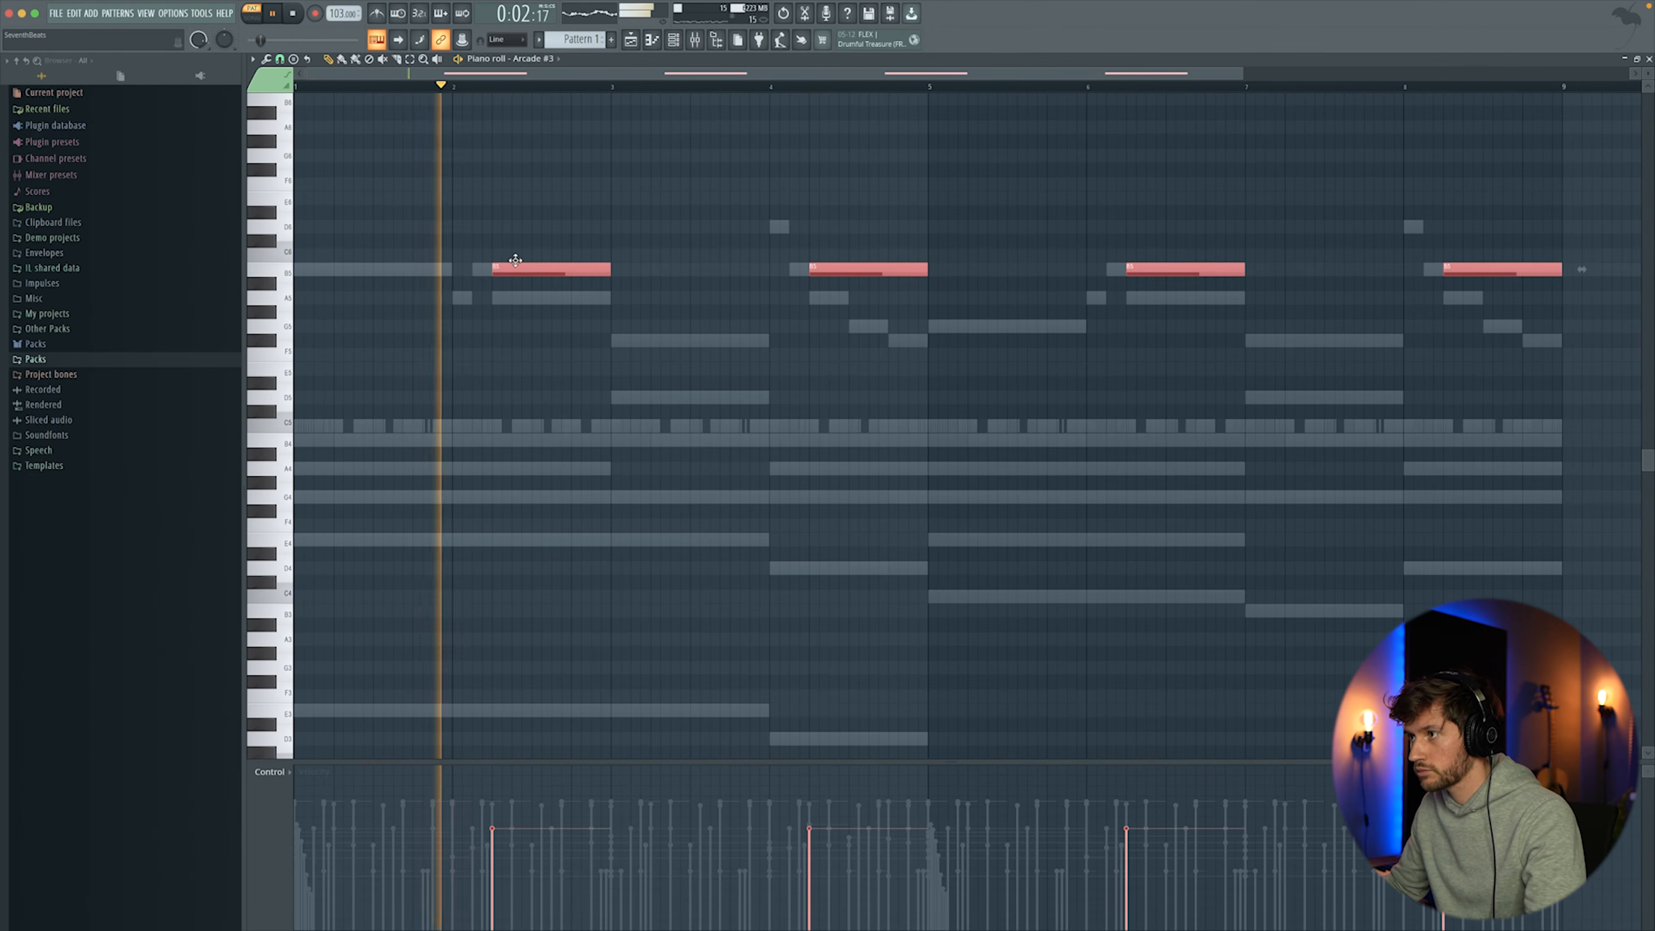
{"action": "key", "text": "space"}
{"action": "left_click_drag", "start_coordinate": [515, 260], "coordinate": [515, 288]}
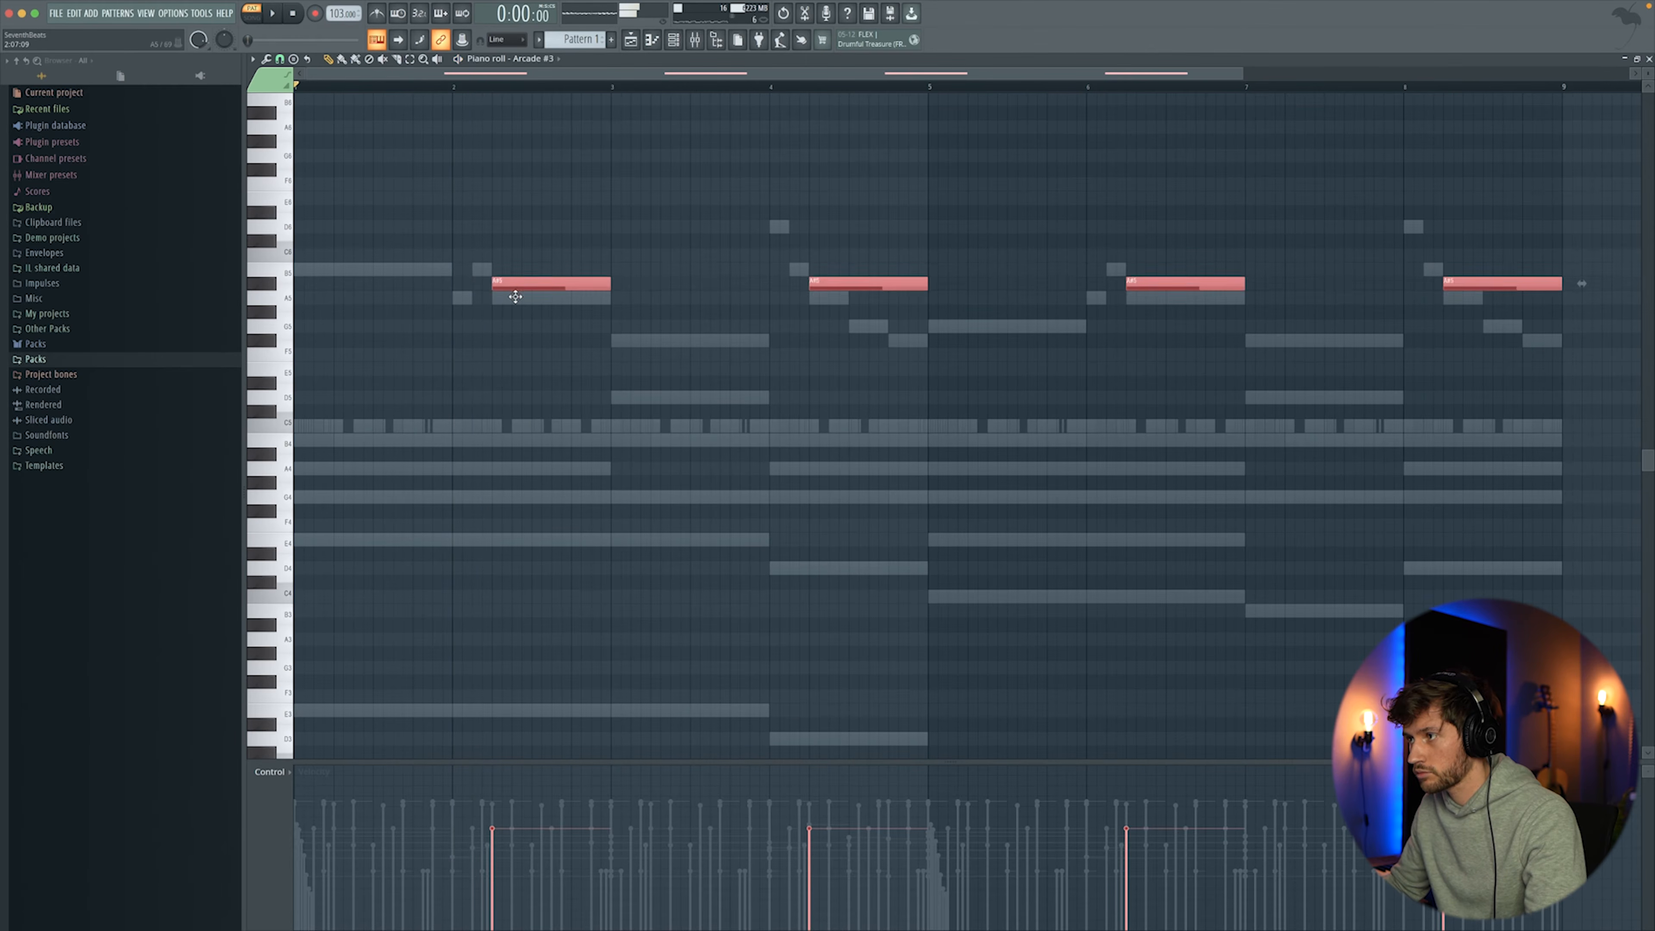
{"action": "key", "text": "space"}
{"action": "left_click", "coordinate": [723, 287]}
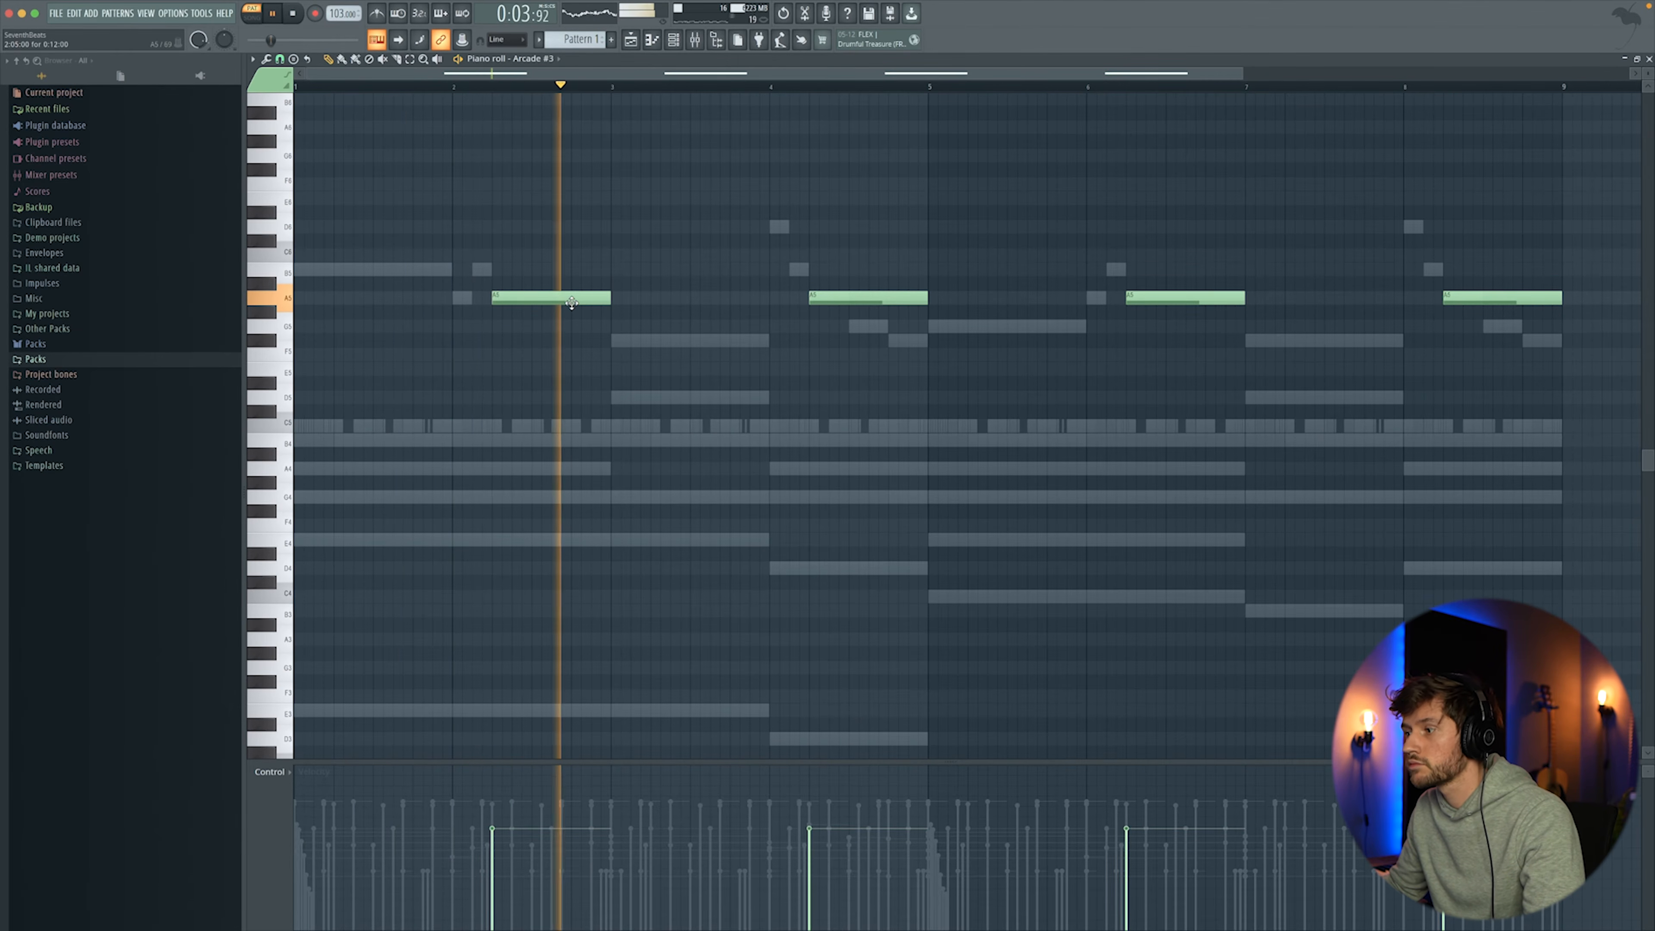
Step: Set the tune of Arcade #3's Radiant Vocal Fake It 01 sample to -12.00 and listen to the pattern
{"action": "left_click", "coordinate": [684, 49]}
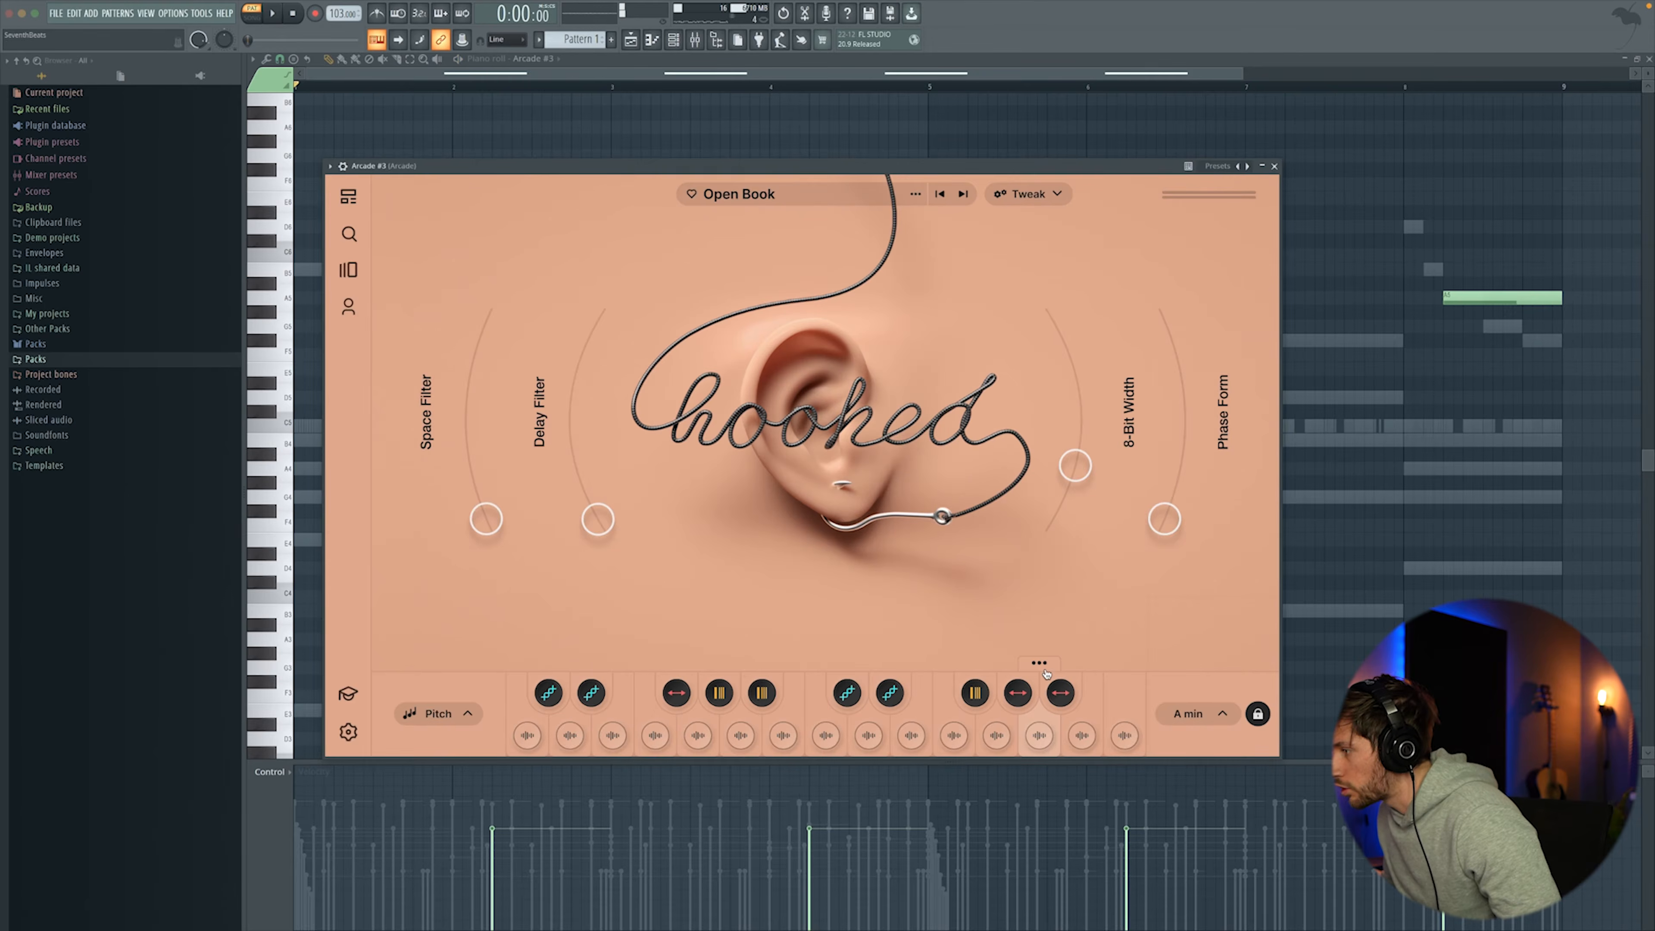
{"action": "left_click", "coordinate": [1046, 672]}
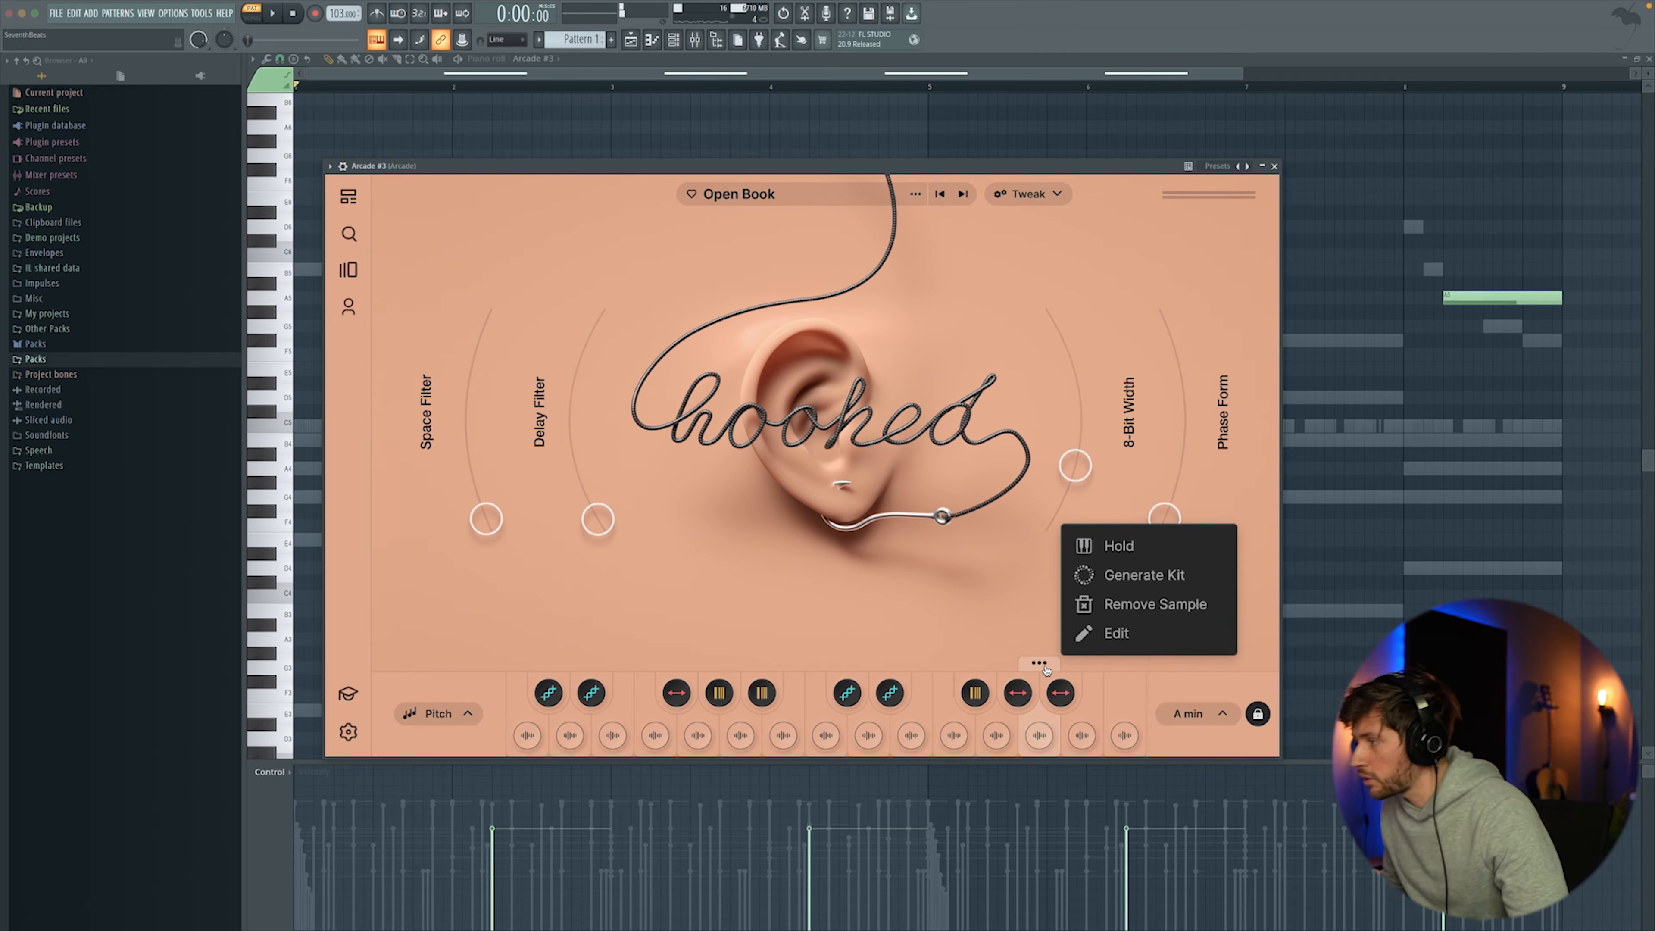
{"action": "left_click", "coordinate": [1135, 635]}
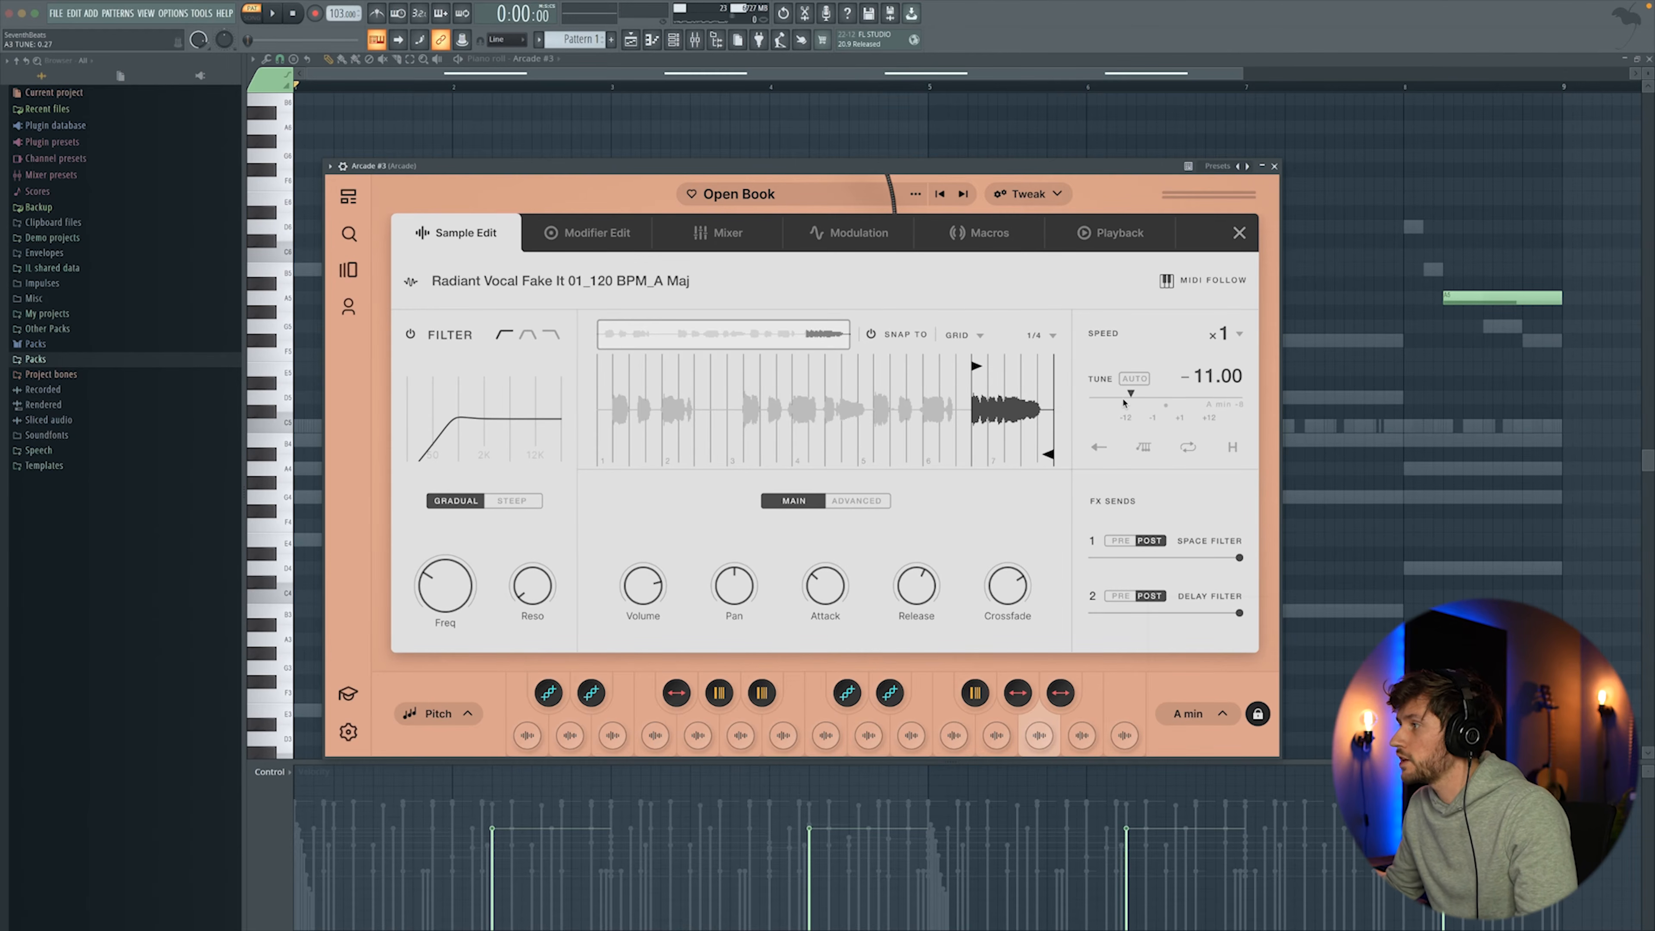
{"action": "key", "text": "space"}
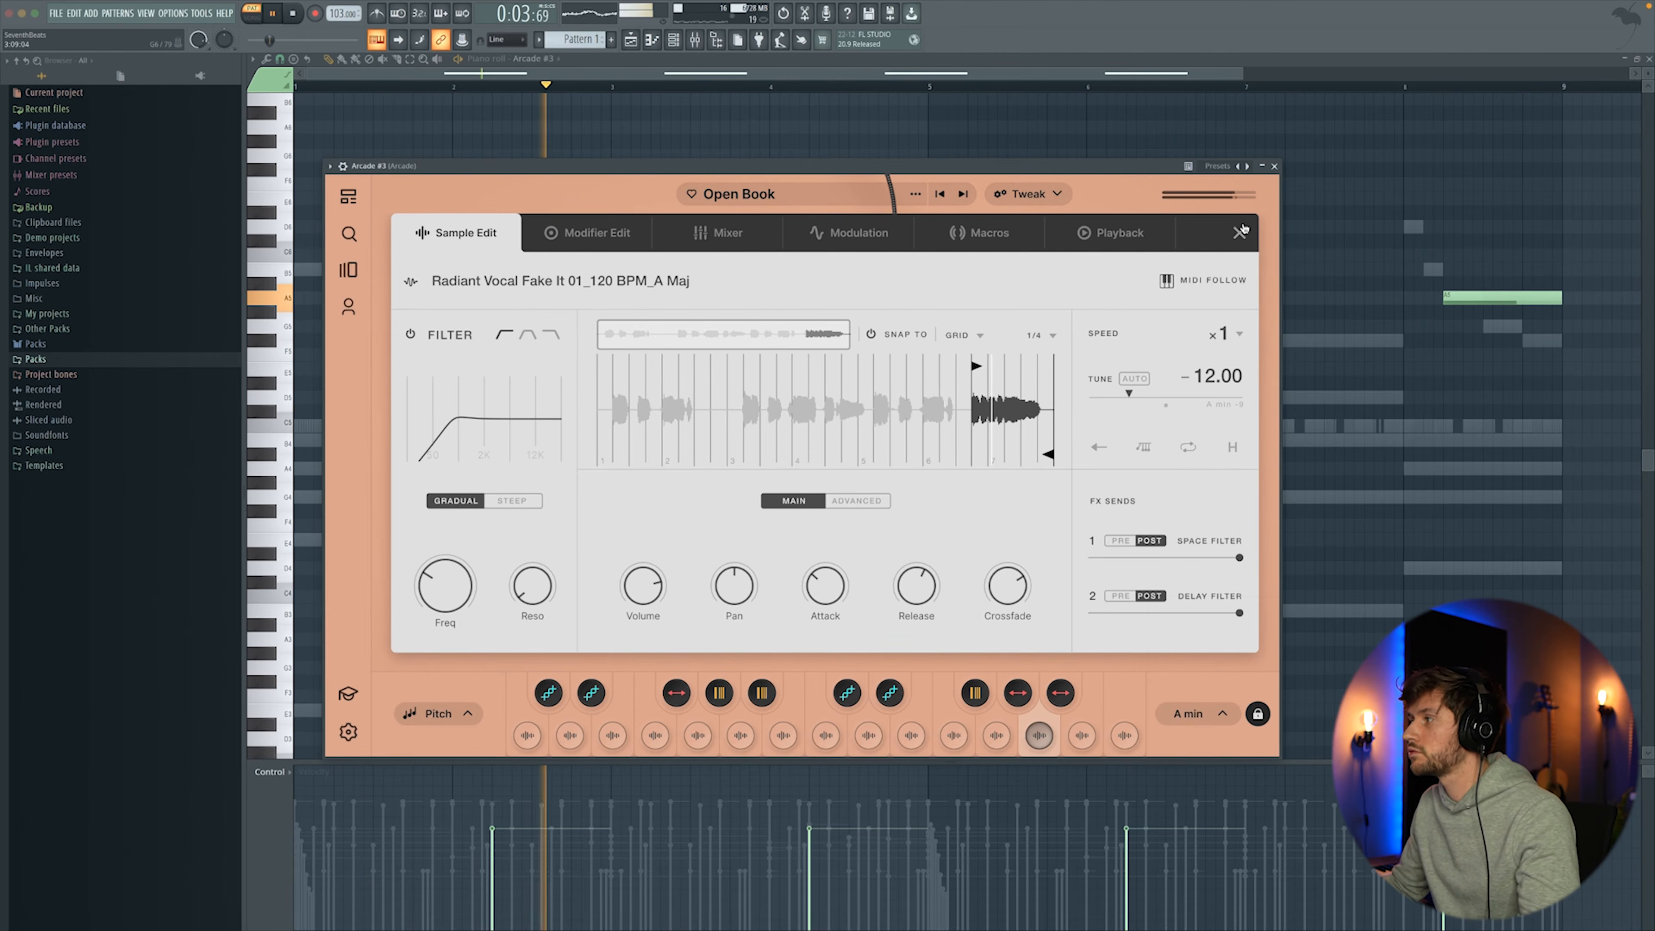
{"action": "left_click", "coordinate": [1241, 234]}
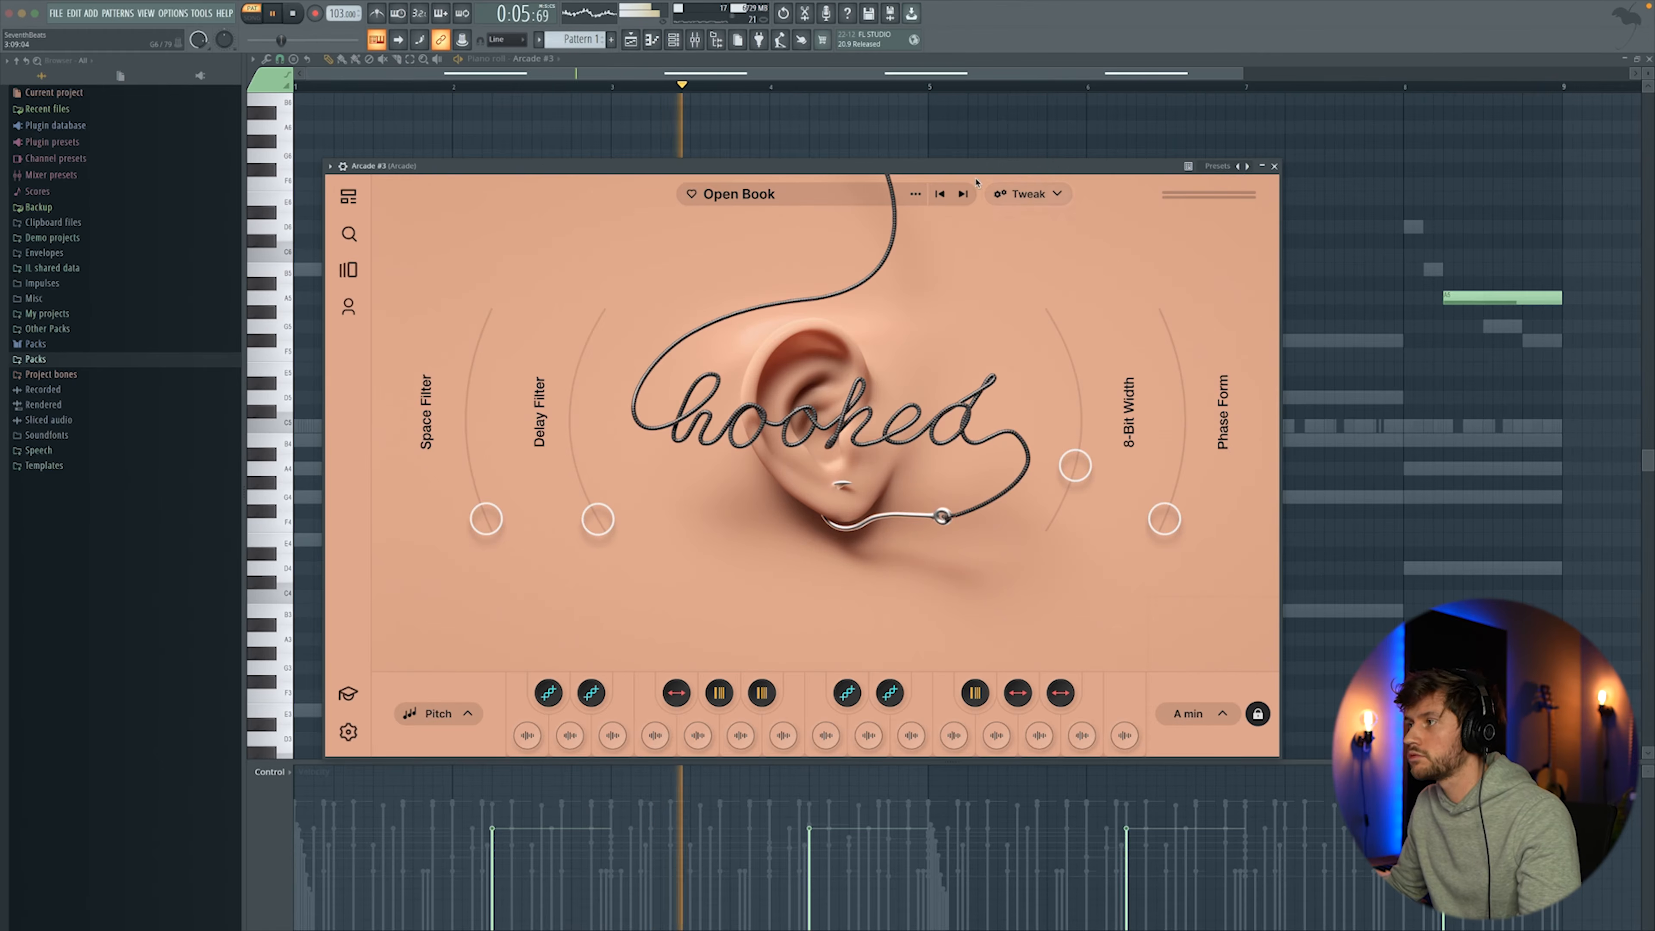
{"action": "left_click", "coordinate": [1276, 169]}
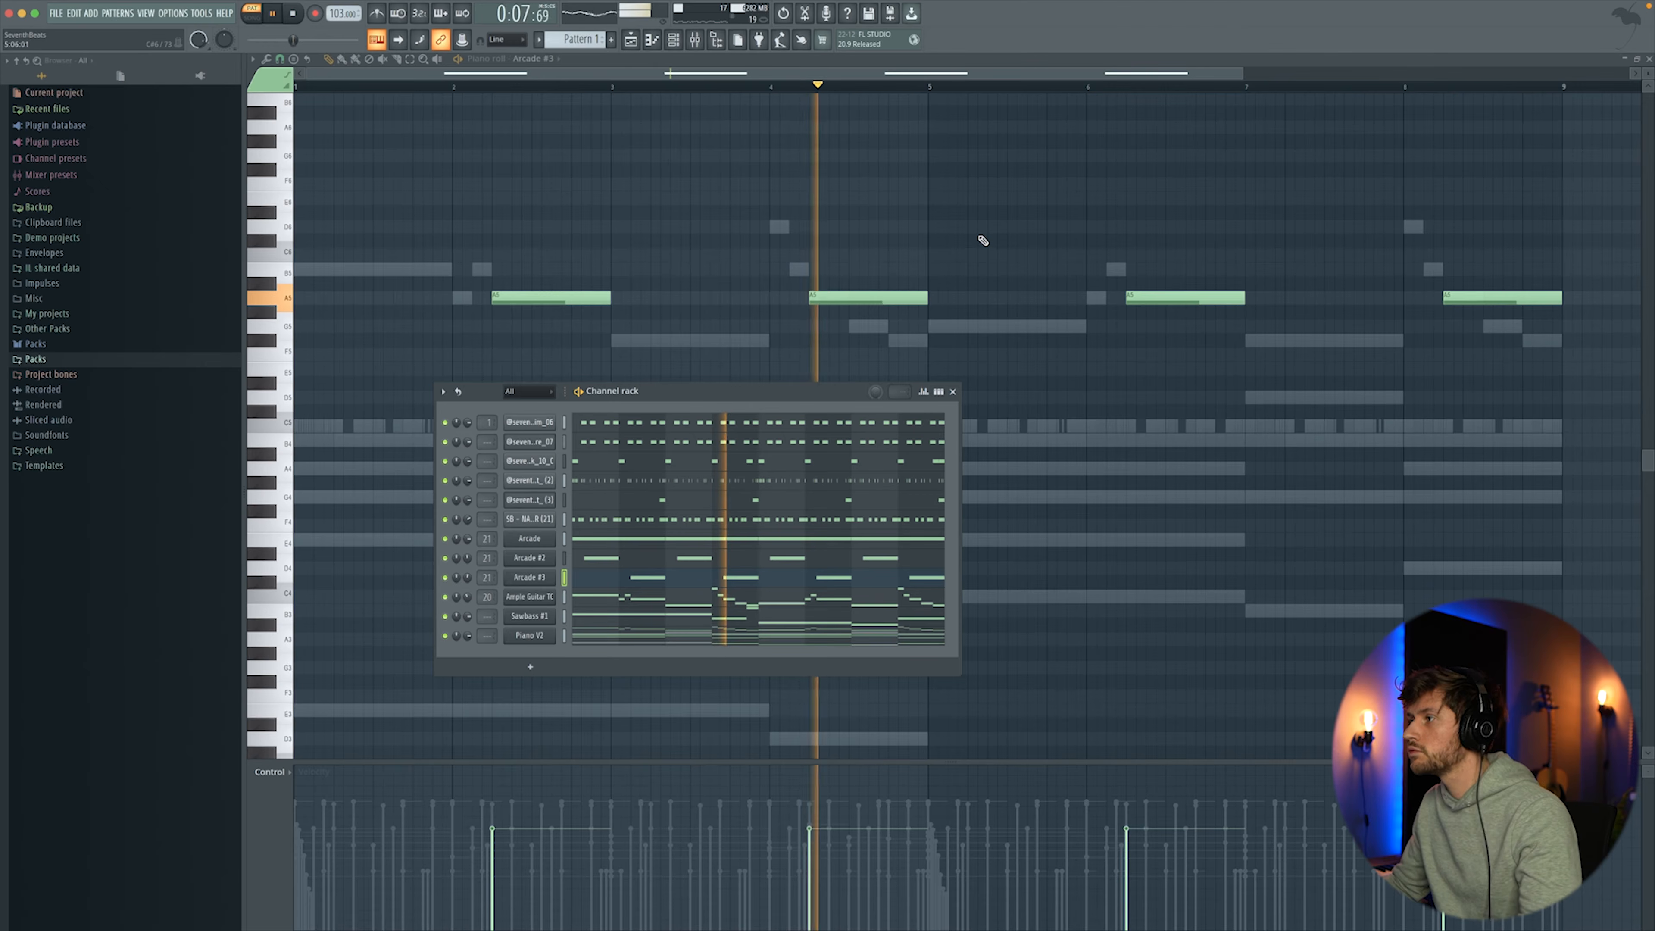
{"action": "key", "text": "space"}
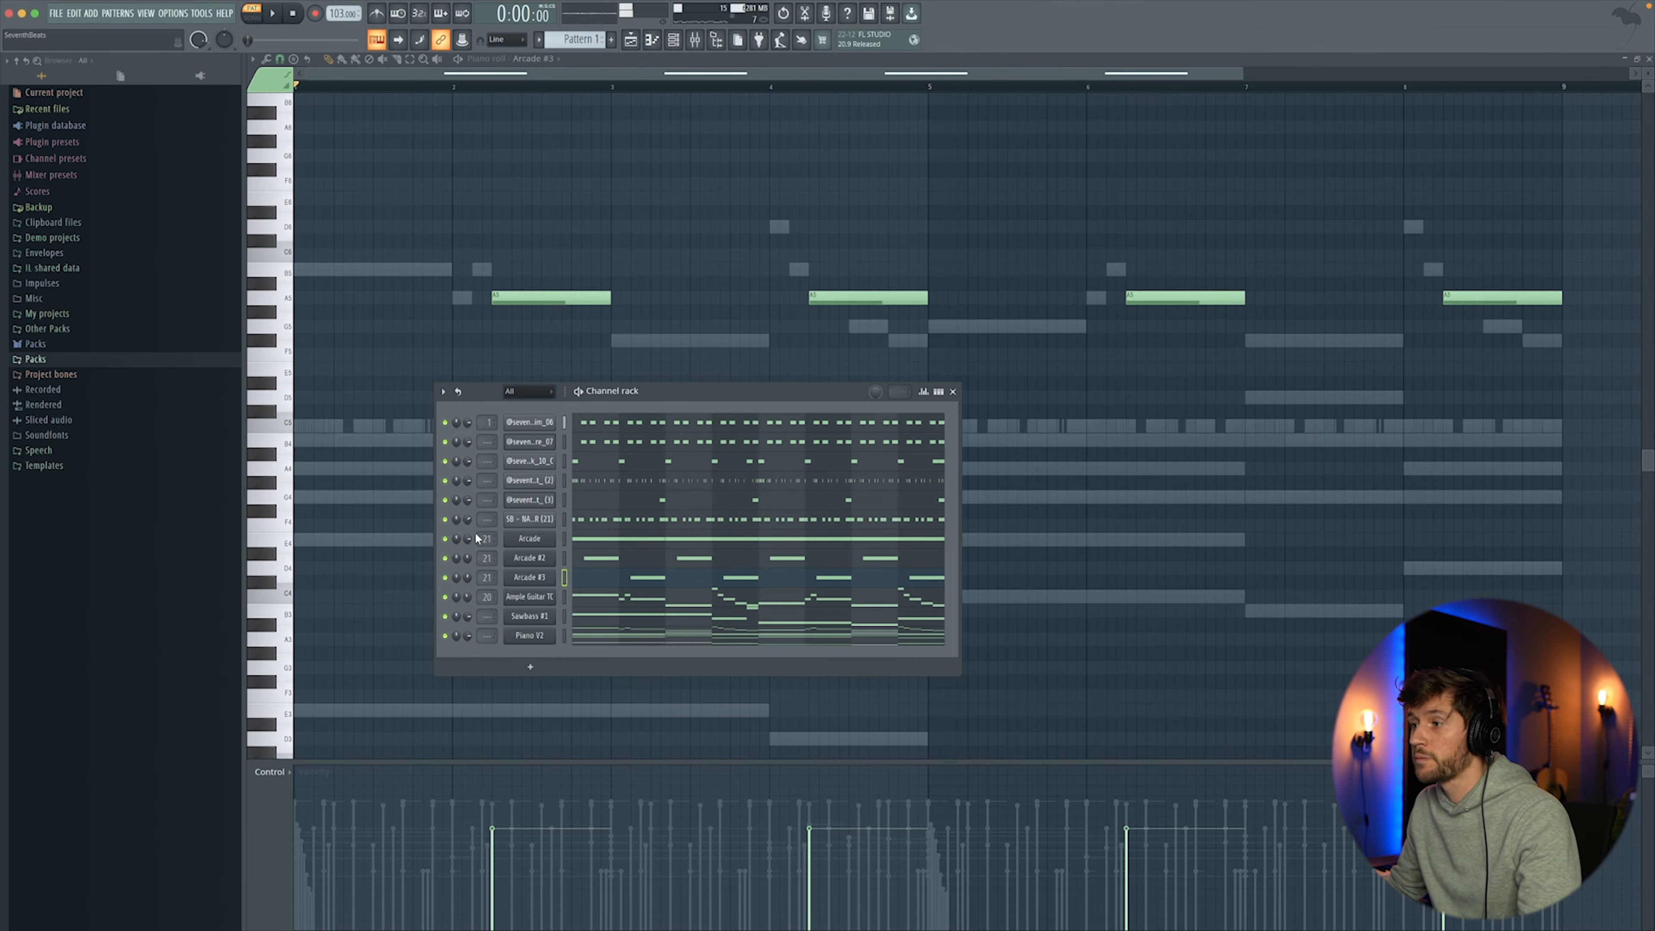
Step: Insert Heat Up 3 as a new channel and browse its preset categories
{"action": "right_click", "coordinate": [543, 542]}
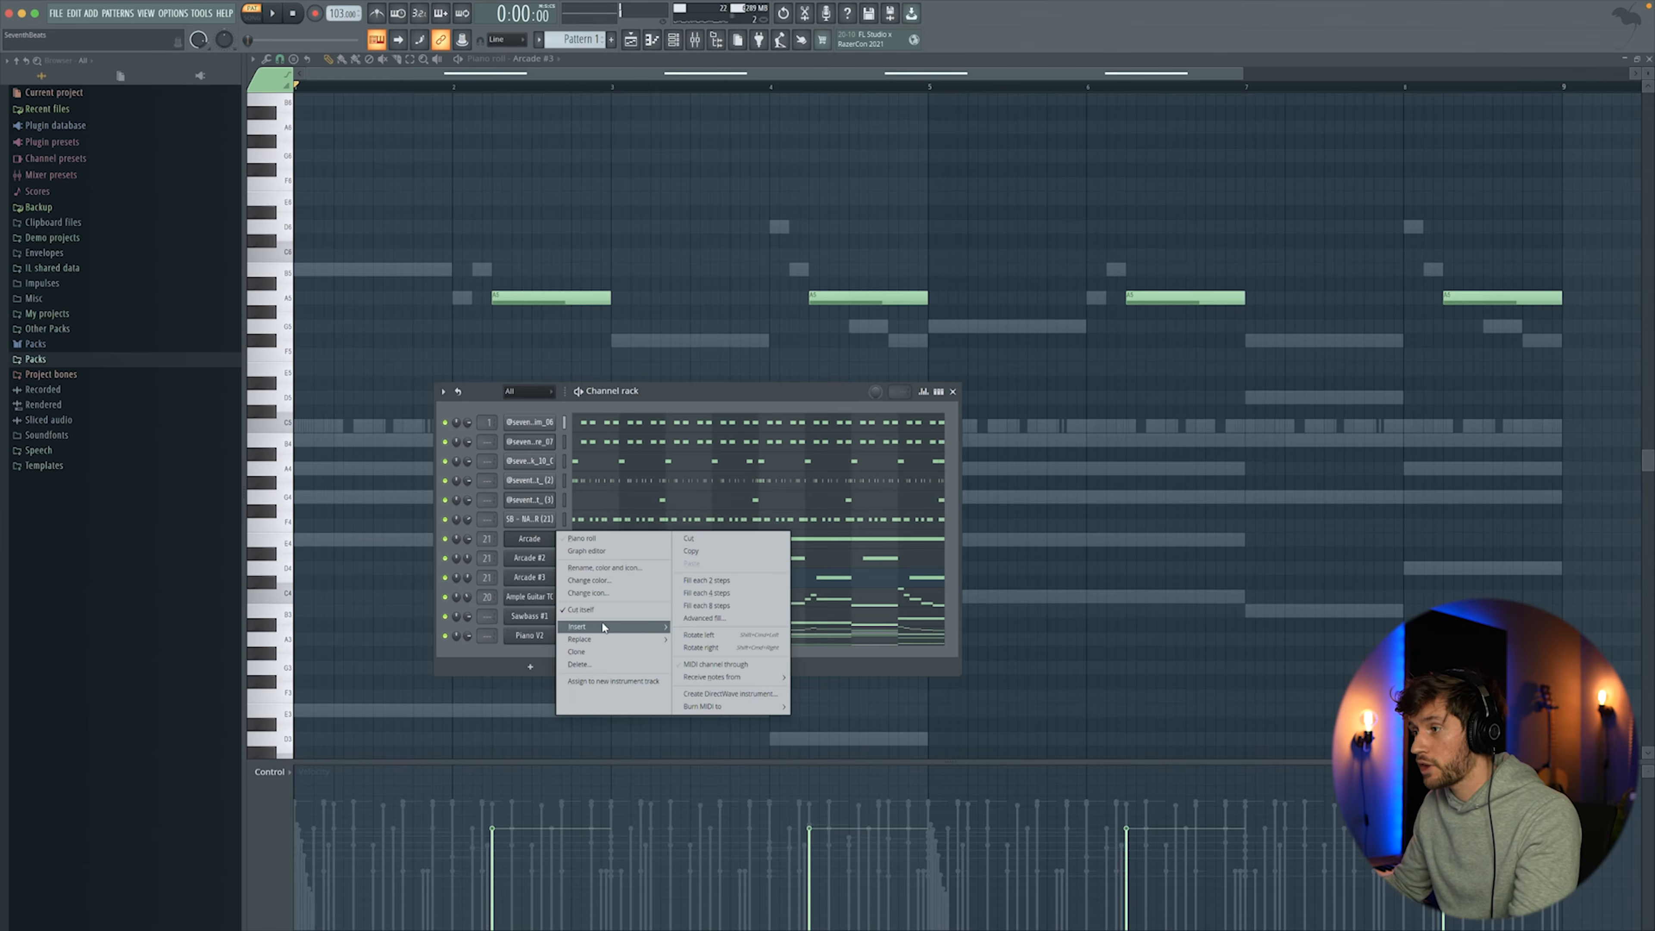
{"action": "mouse_move", "coordinate": [603, 627]}
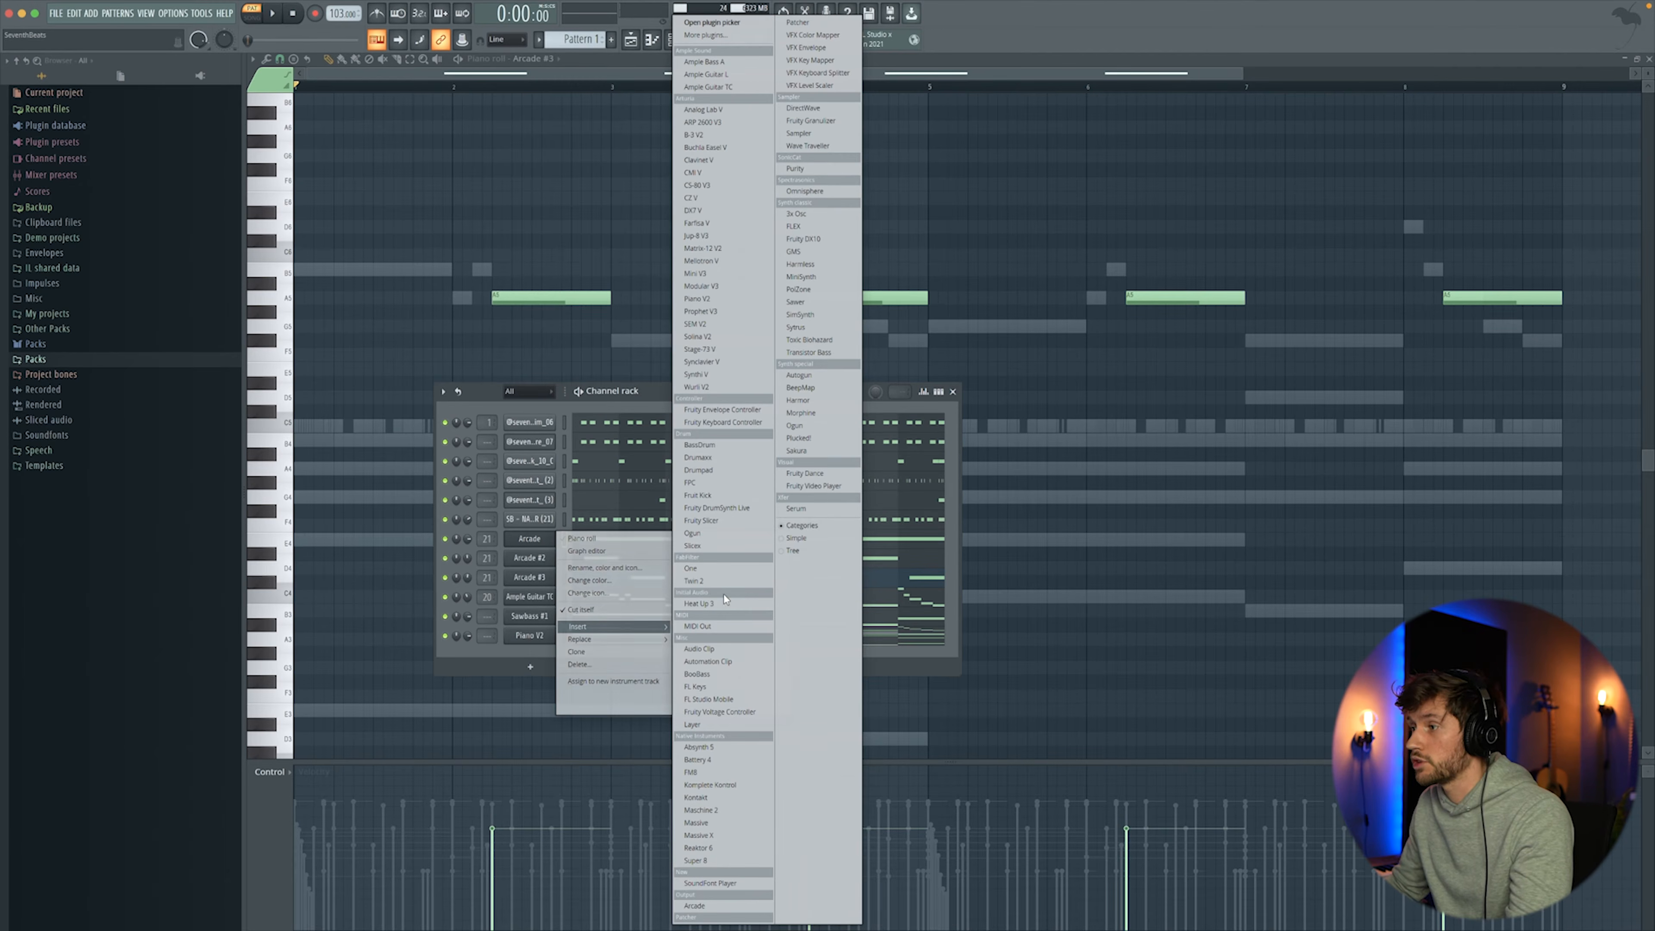
{"action": "left_click", "coordinate": [712, 599]}
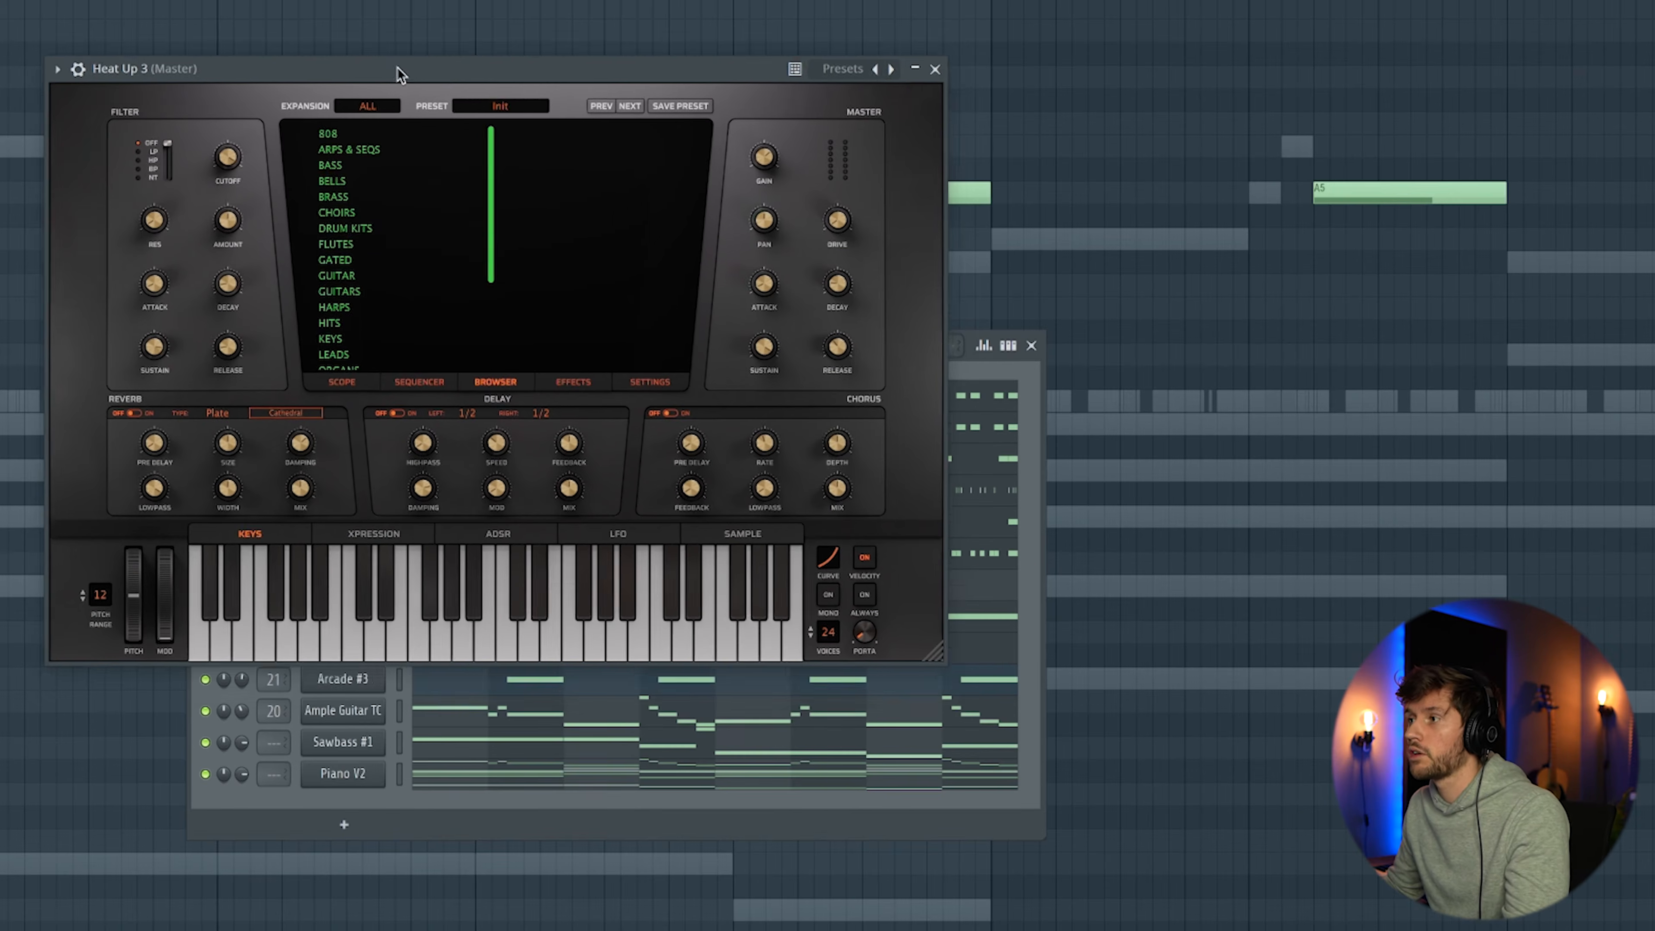
{"action": "scroll", "coordinate": [575, 329], "scroll_direction": "down", "scroll_amount": 3}
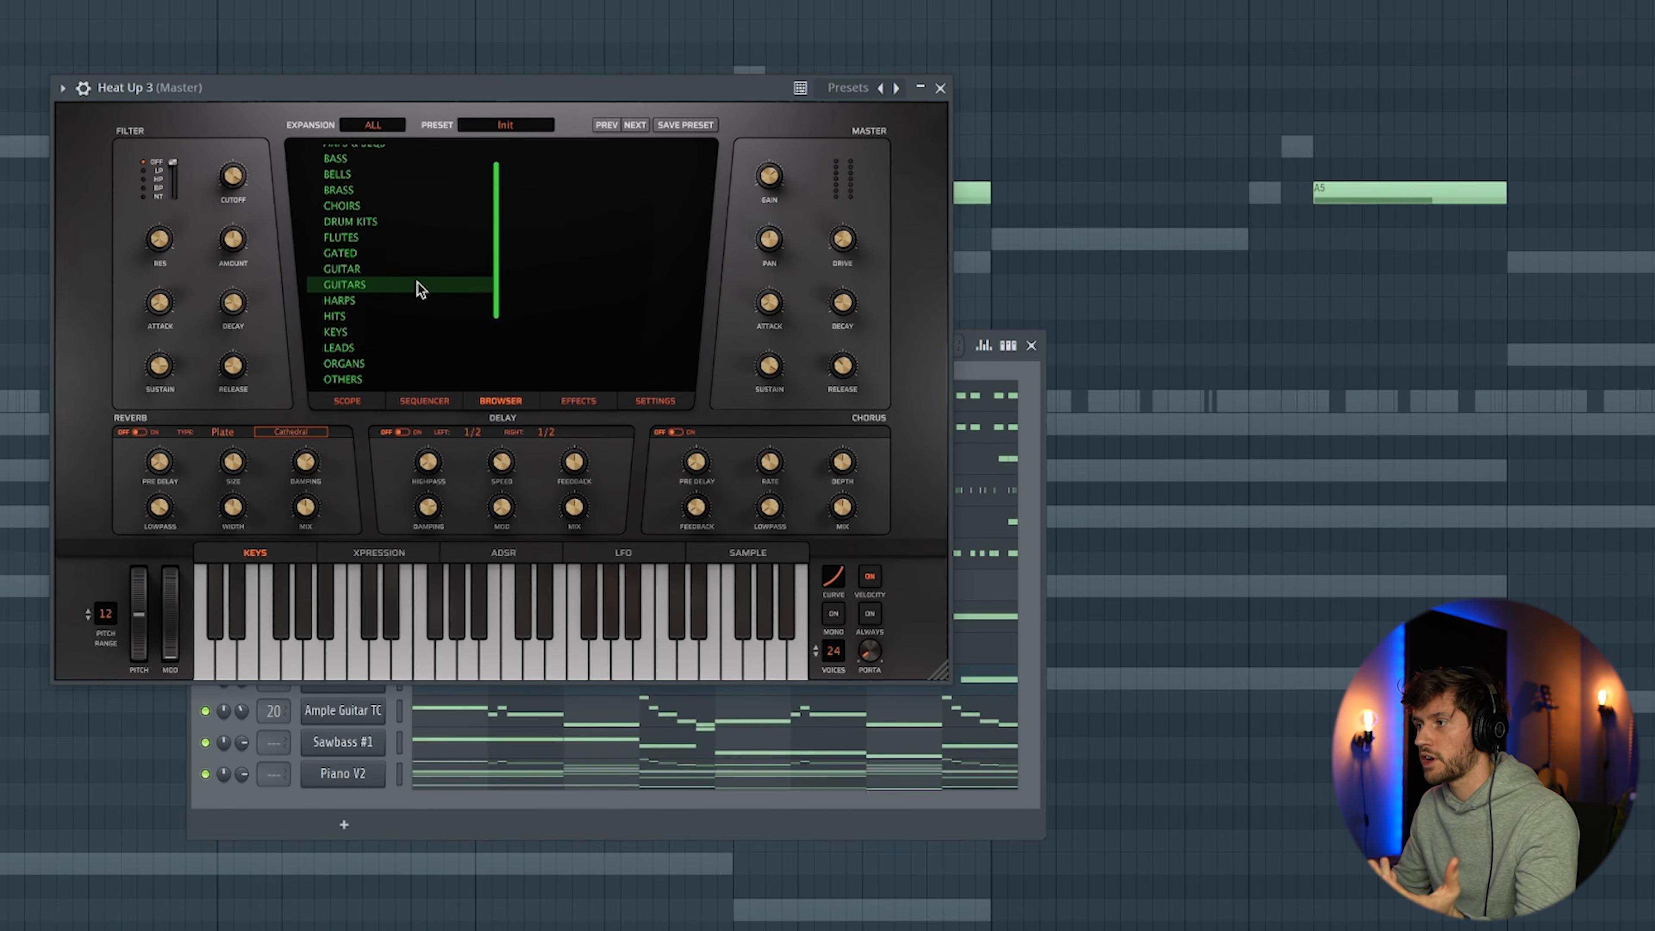
Step: Load the Kalimba Buzz preset from Heat Up 3's Others category and close the plugin window
{"action": "scroll", "coordinate": [420, 291], "scroll_direction": "down", "scroll_amount": 2}
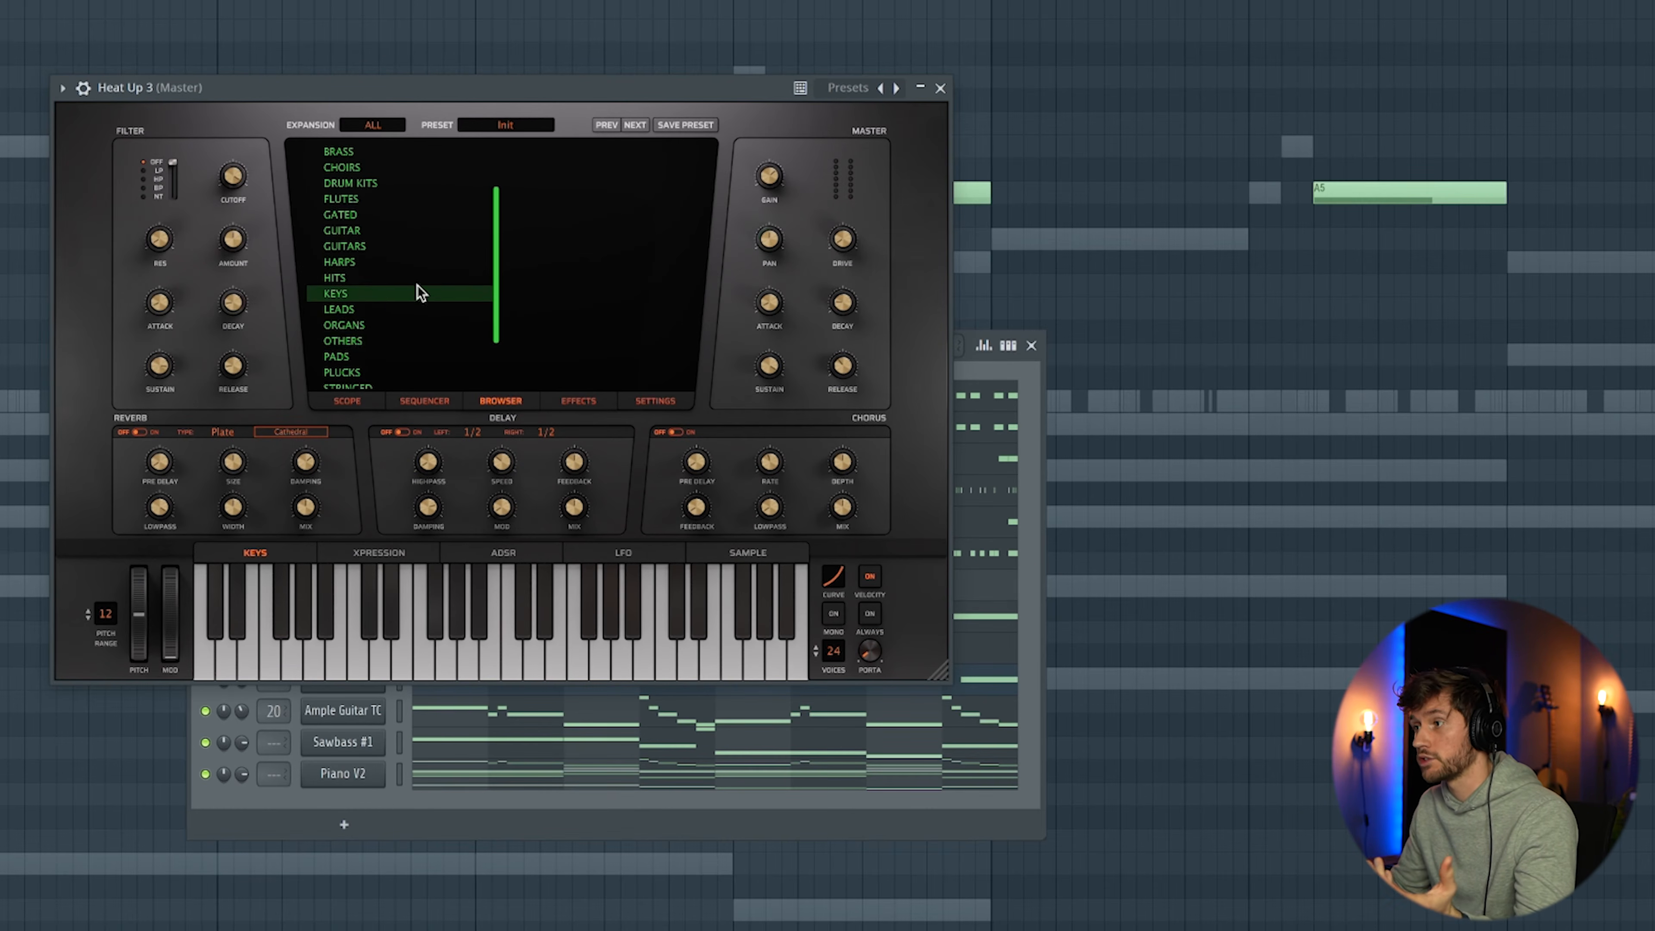
{"action": "left_click", "coordinate": [368, 338]}
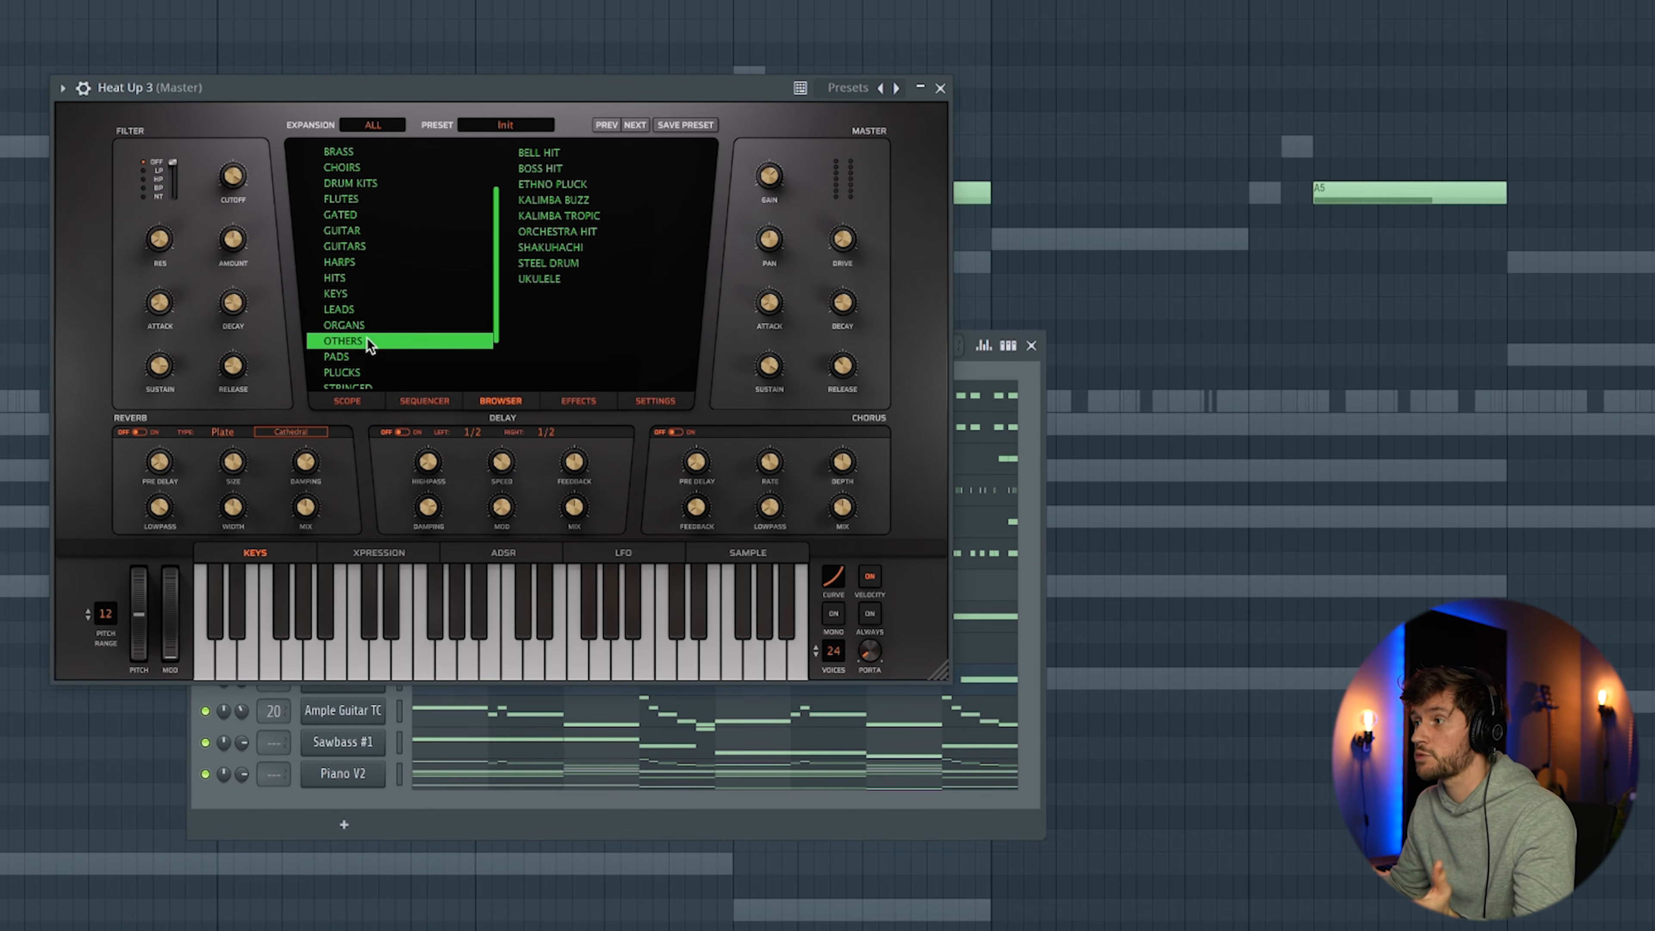
{"action": "left_click", "coordinate": [589, 217]}
{"action": "left_click", "coordinate": [582, 199]}
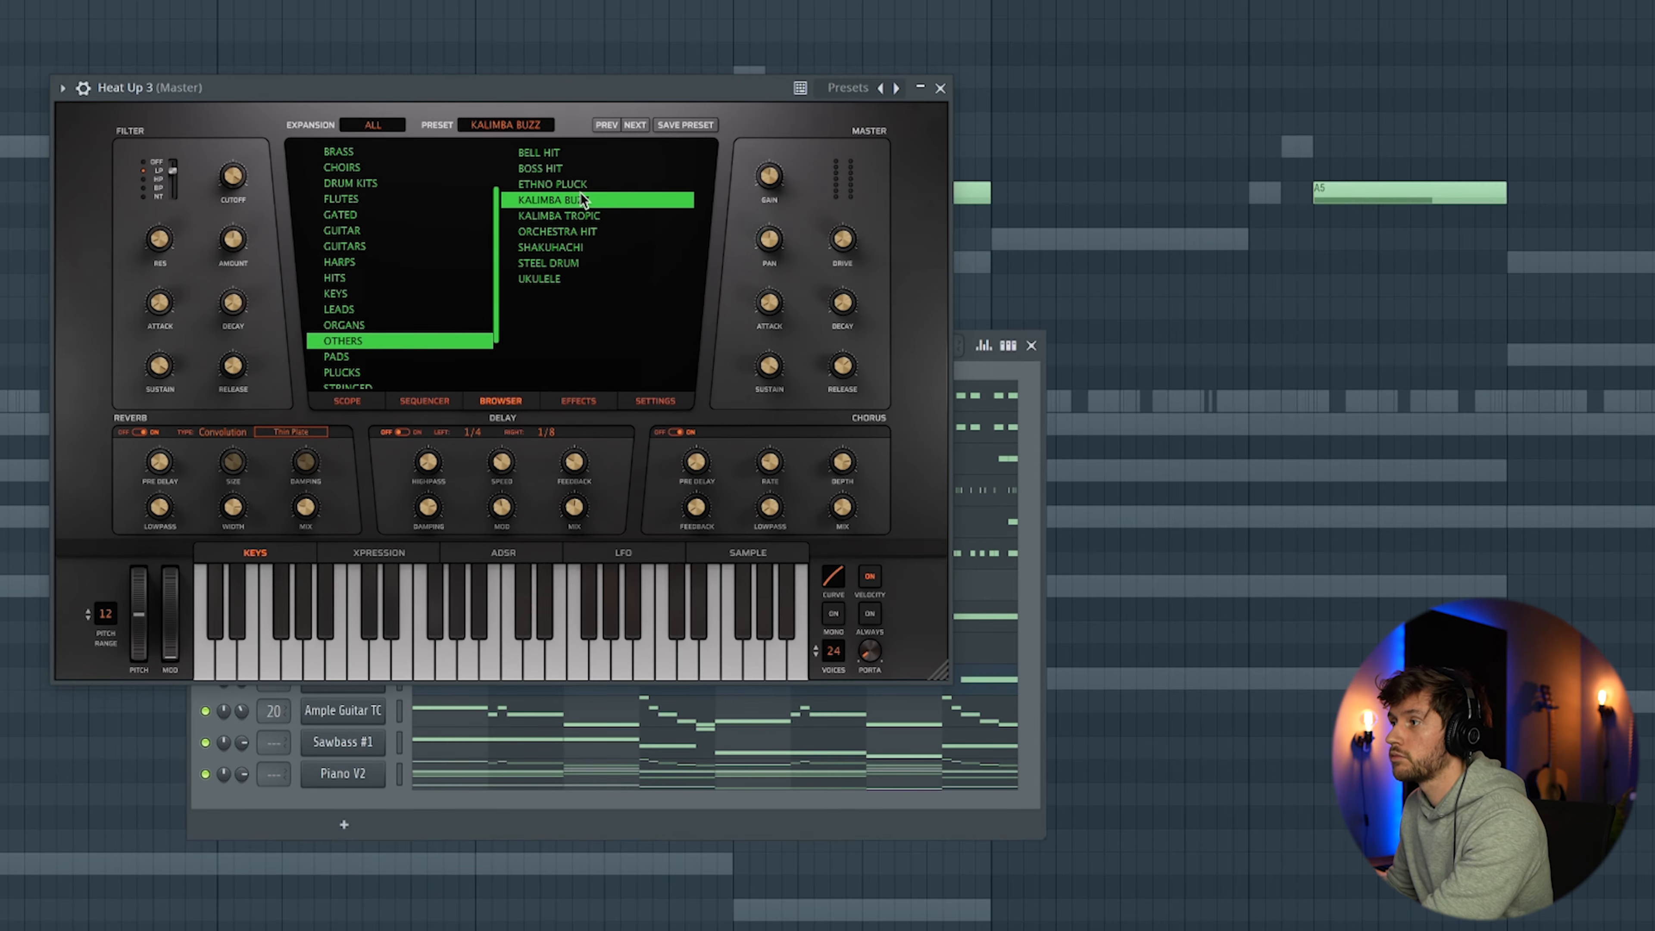
{"action": "left_click", "coordinate": [941, 87]}
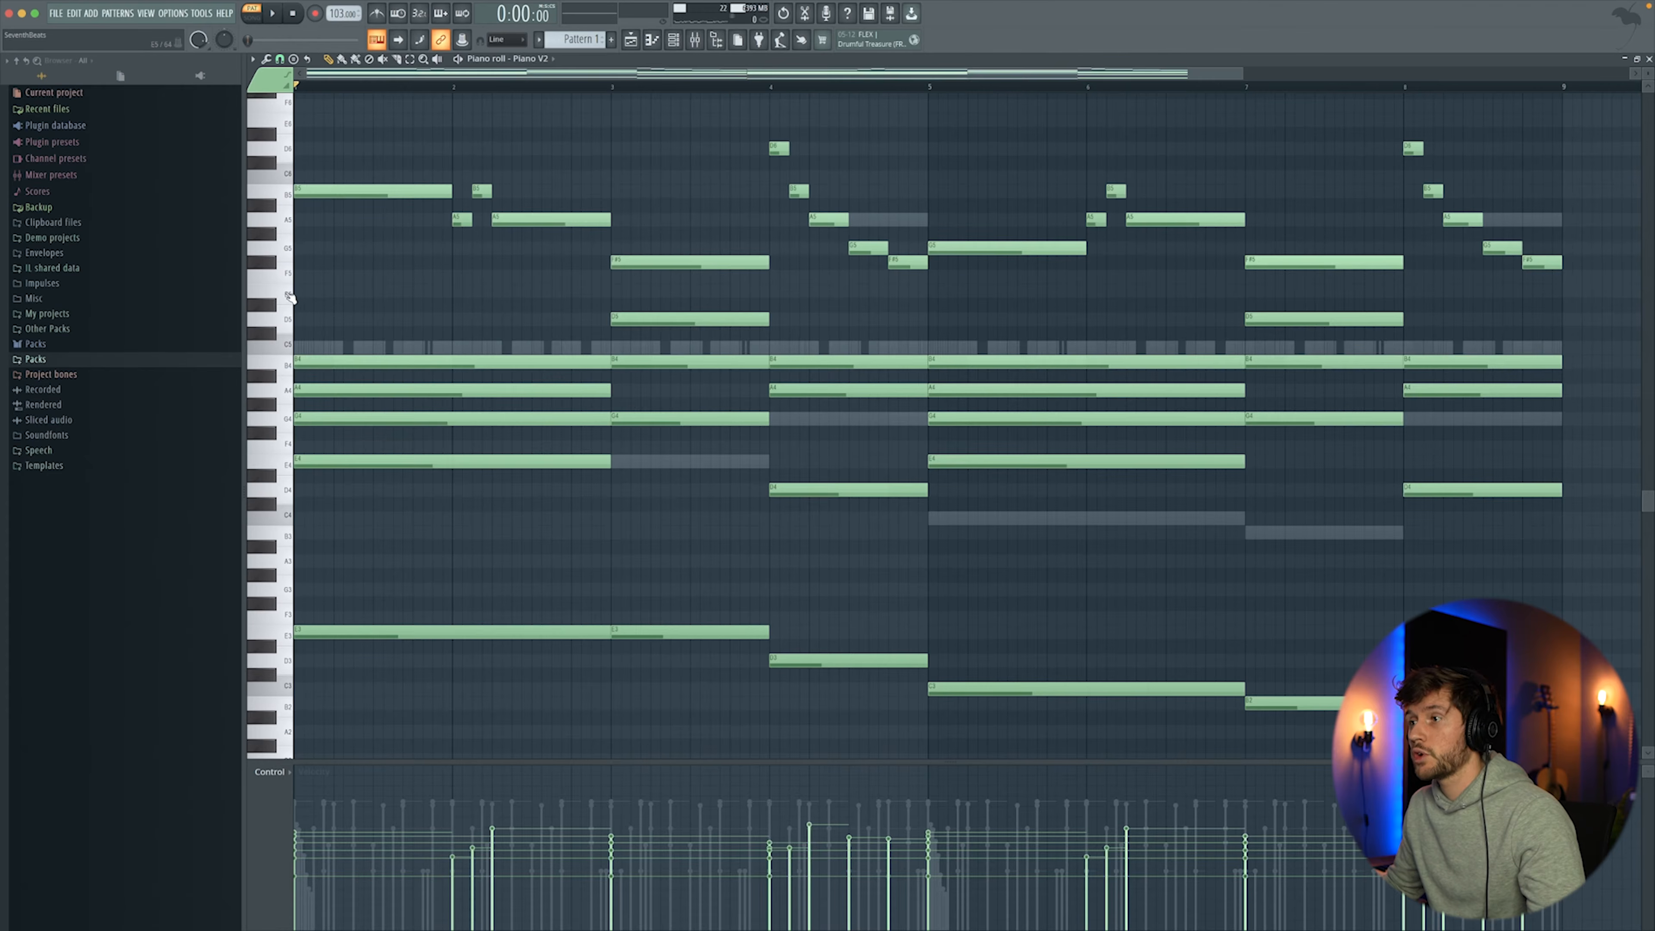
Step: Copy the mid-range chord notes from the Piano V2 channel into the Heat Up 3 channel and listen to the result
{"action": "left_click_drag", "start_coordinate": [294, 299], "coordinate": [345, 520]}
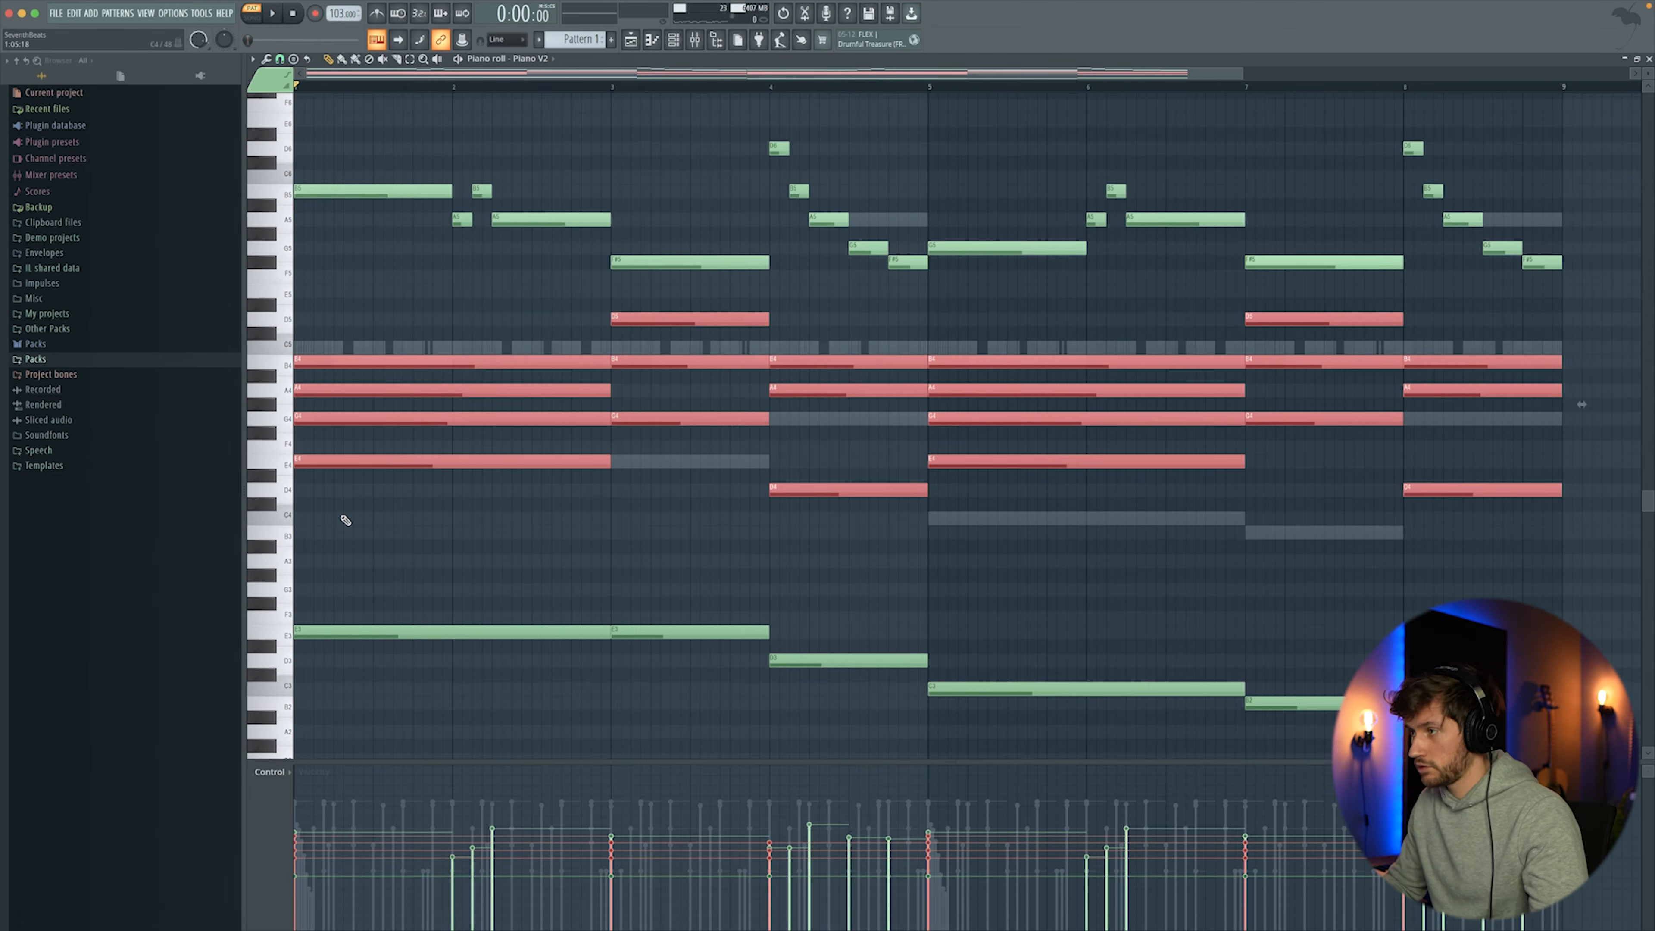
{"action": "left_click", "coordinate": [671, 42]}
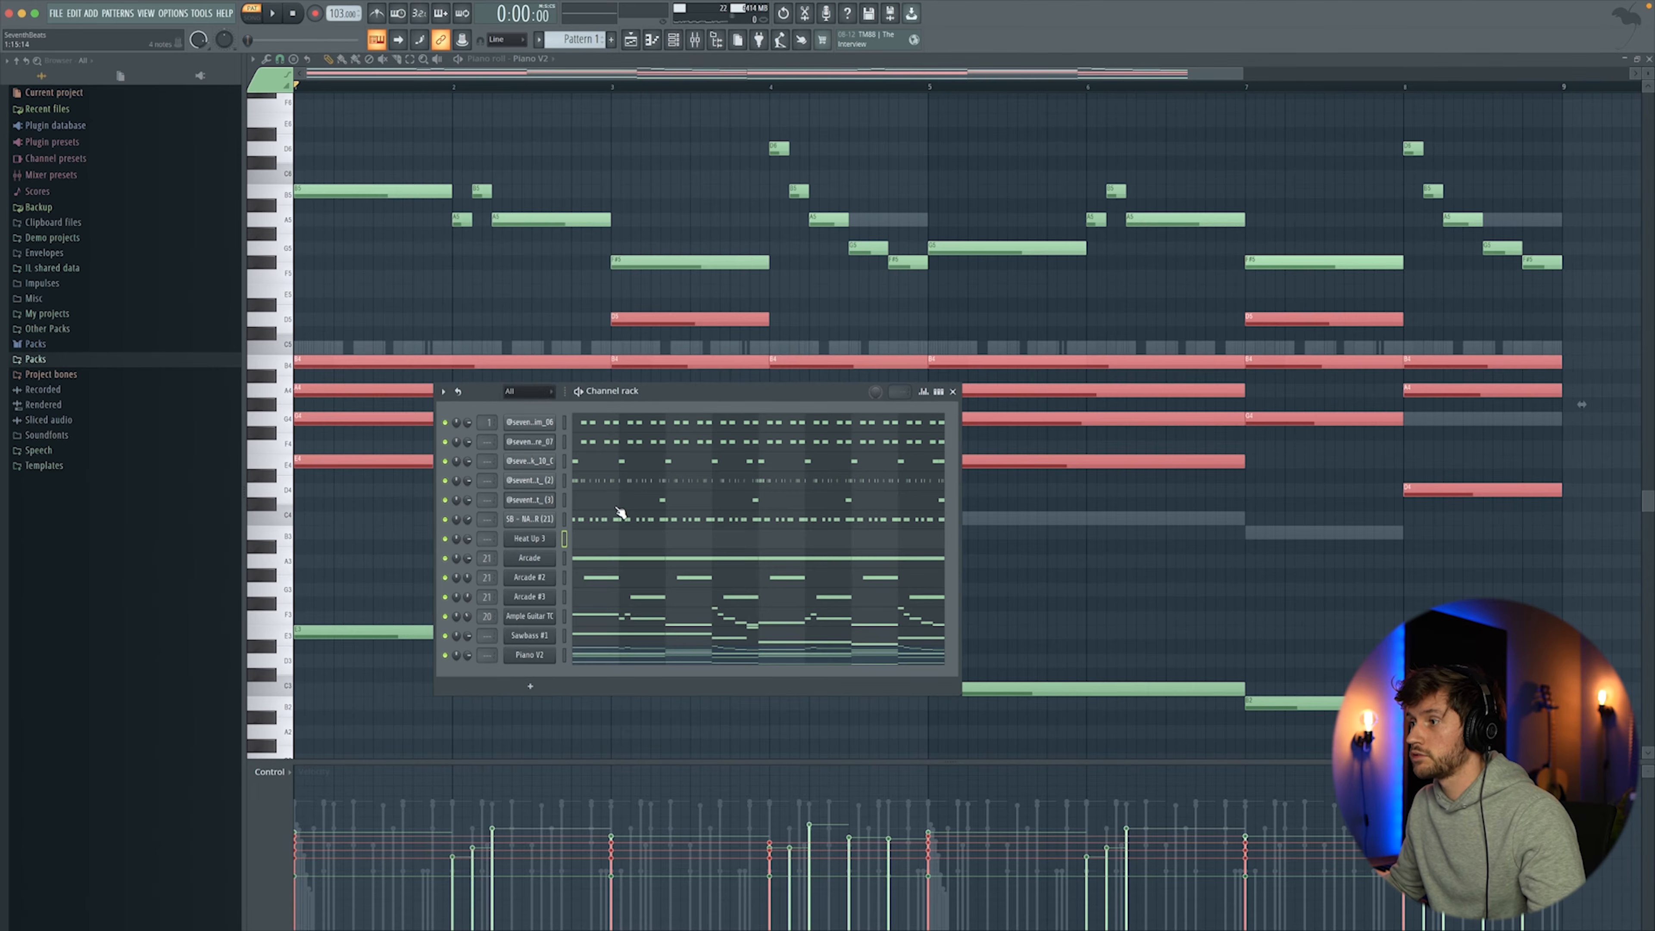
{"action": "left_click", "coordinate": [603, 538]}
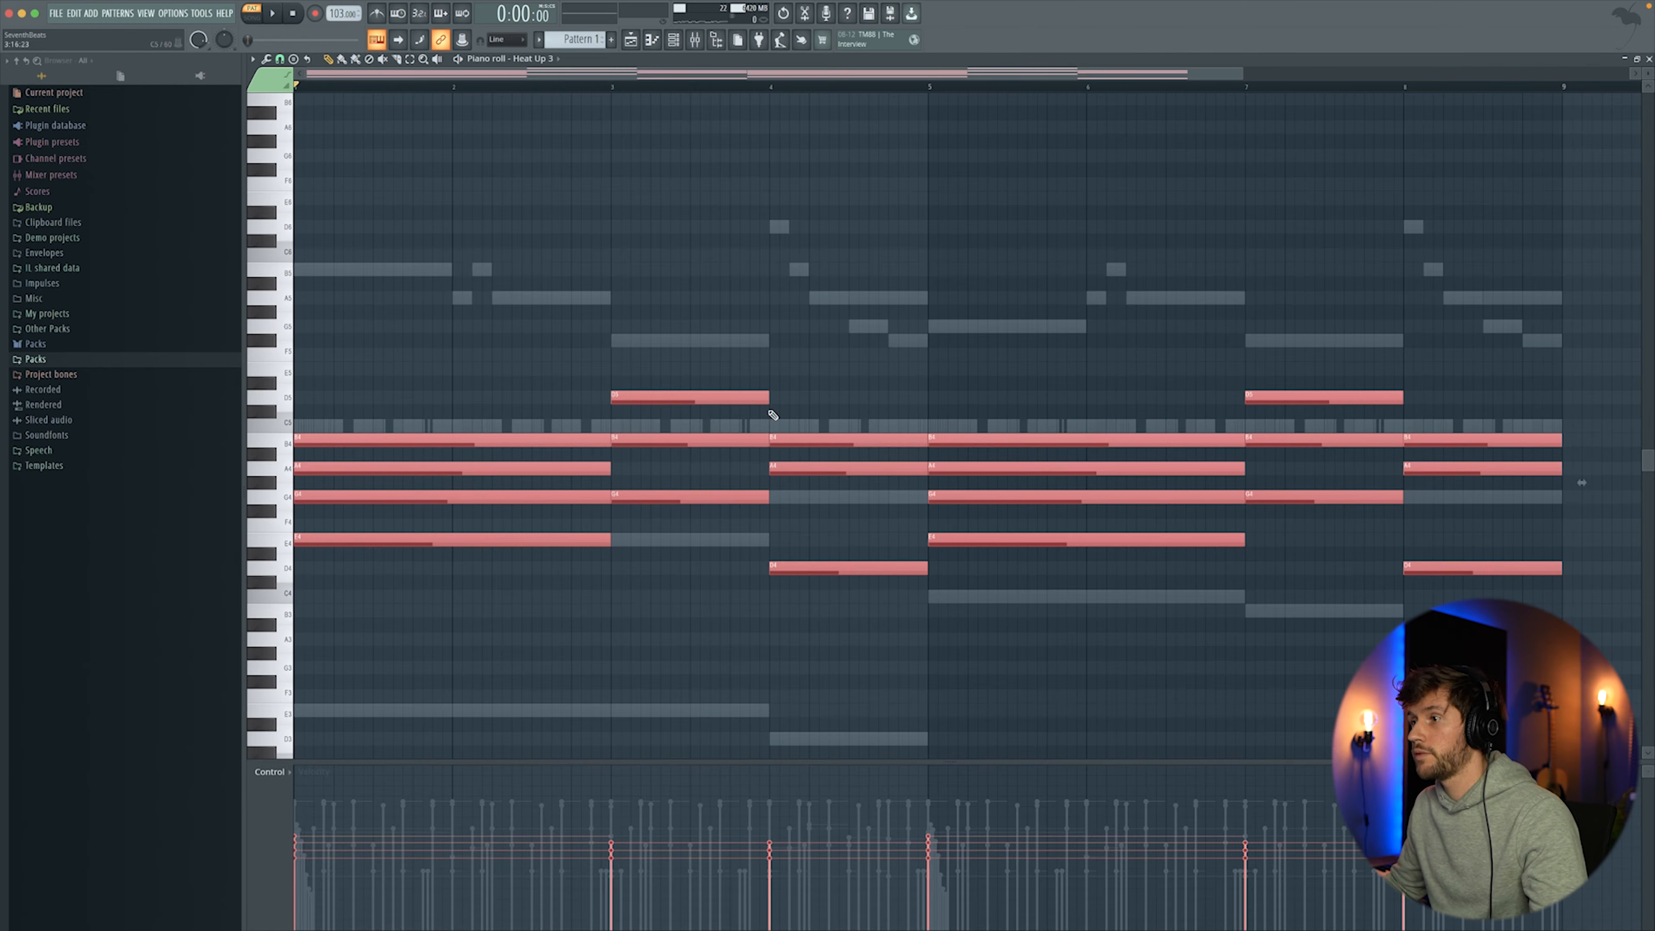
{"action": "key", "text": "space"}
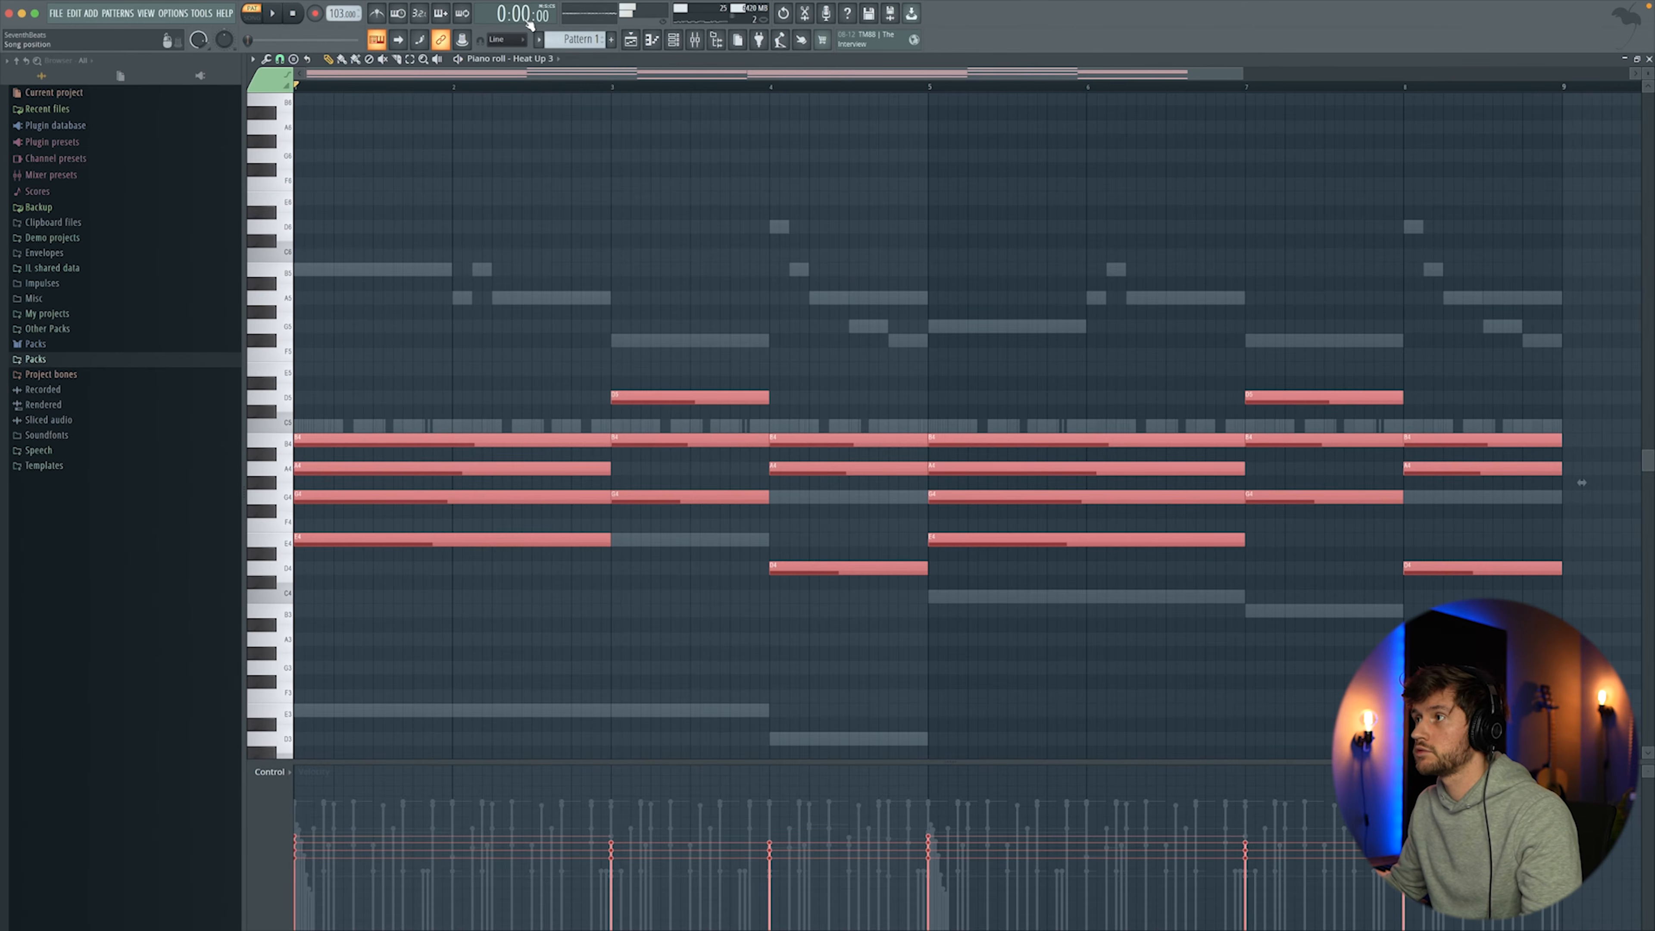
{"action": "left_click", "coordinate": [674, 41]}
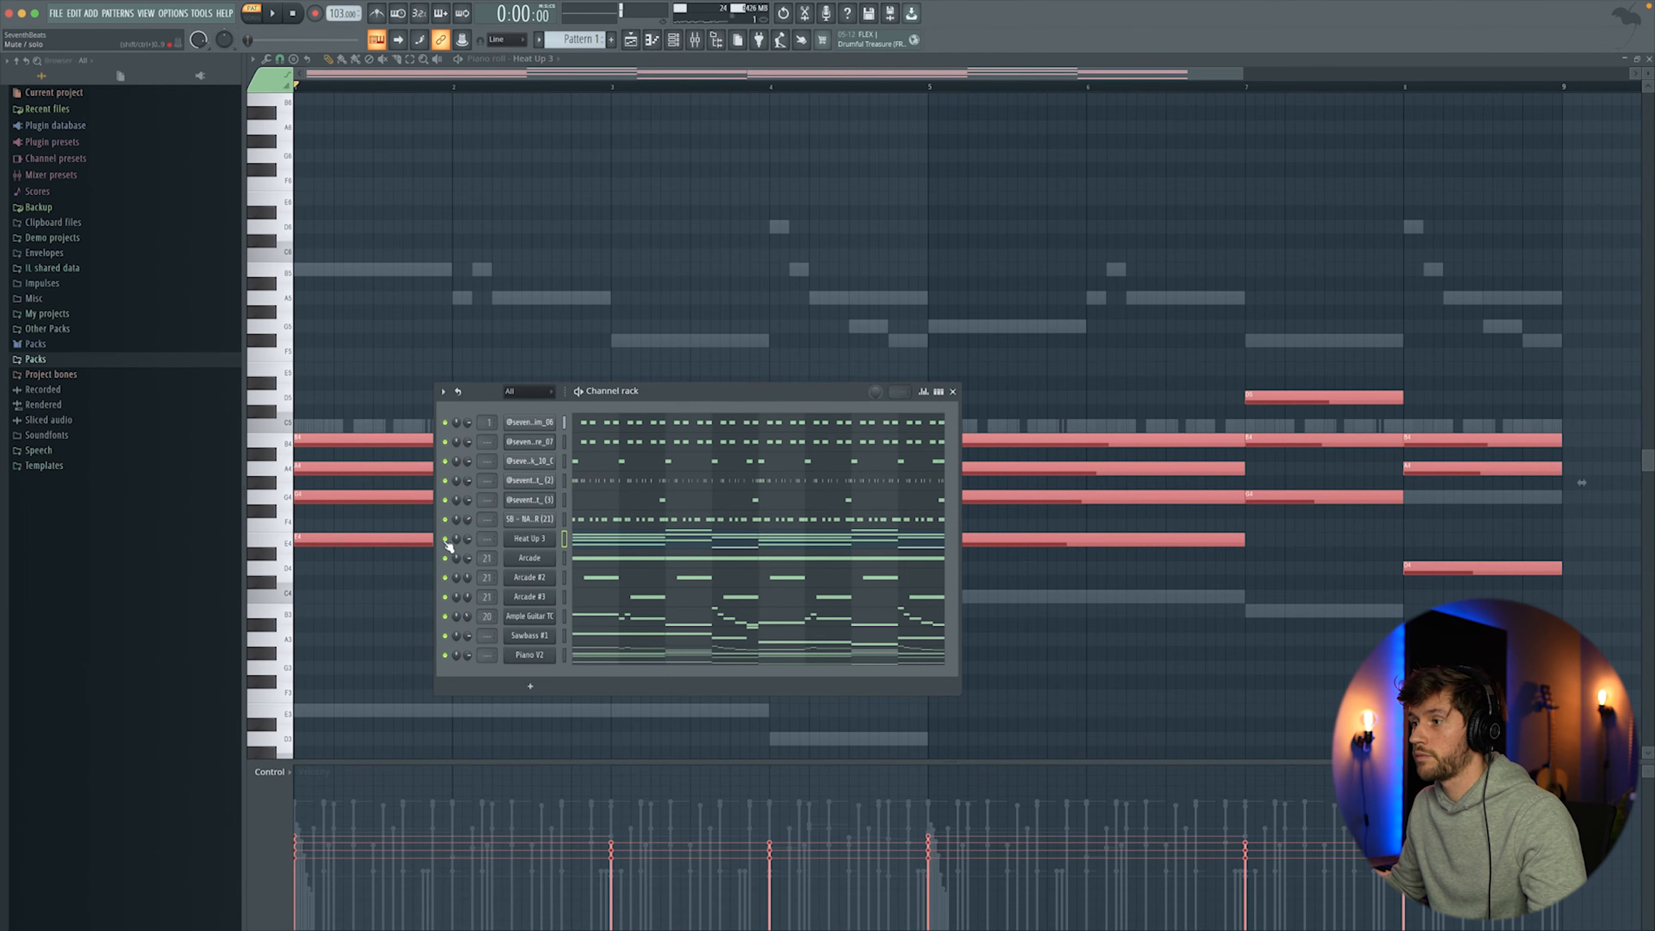
{"action": "left_click", "coordinate": [555, 346]}
{"action": "right_click", "coordinate": [555, 346]}
{"action": "key", "text": "space"}
{"action": "key", "text": "space"}
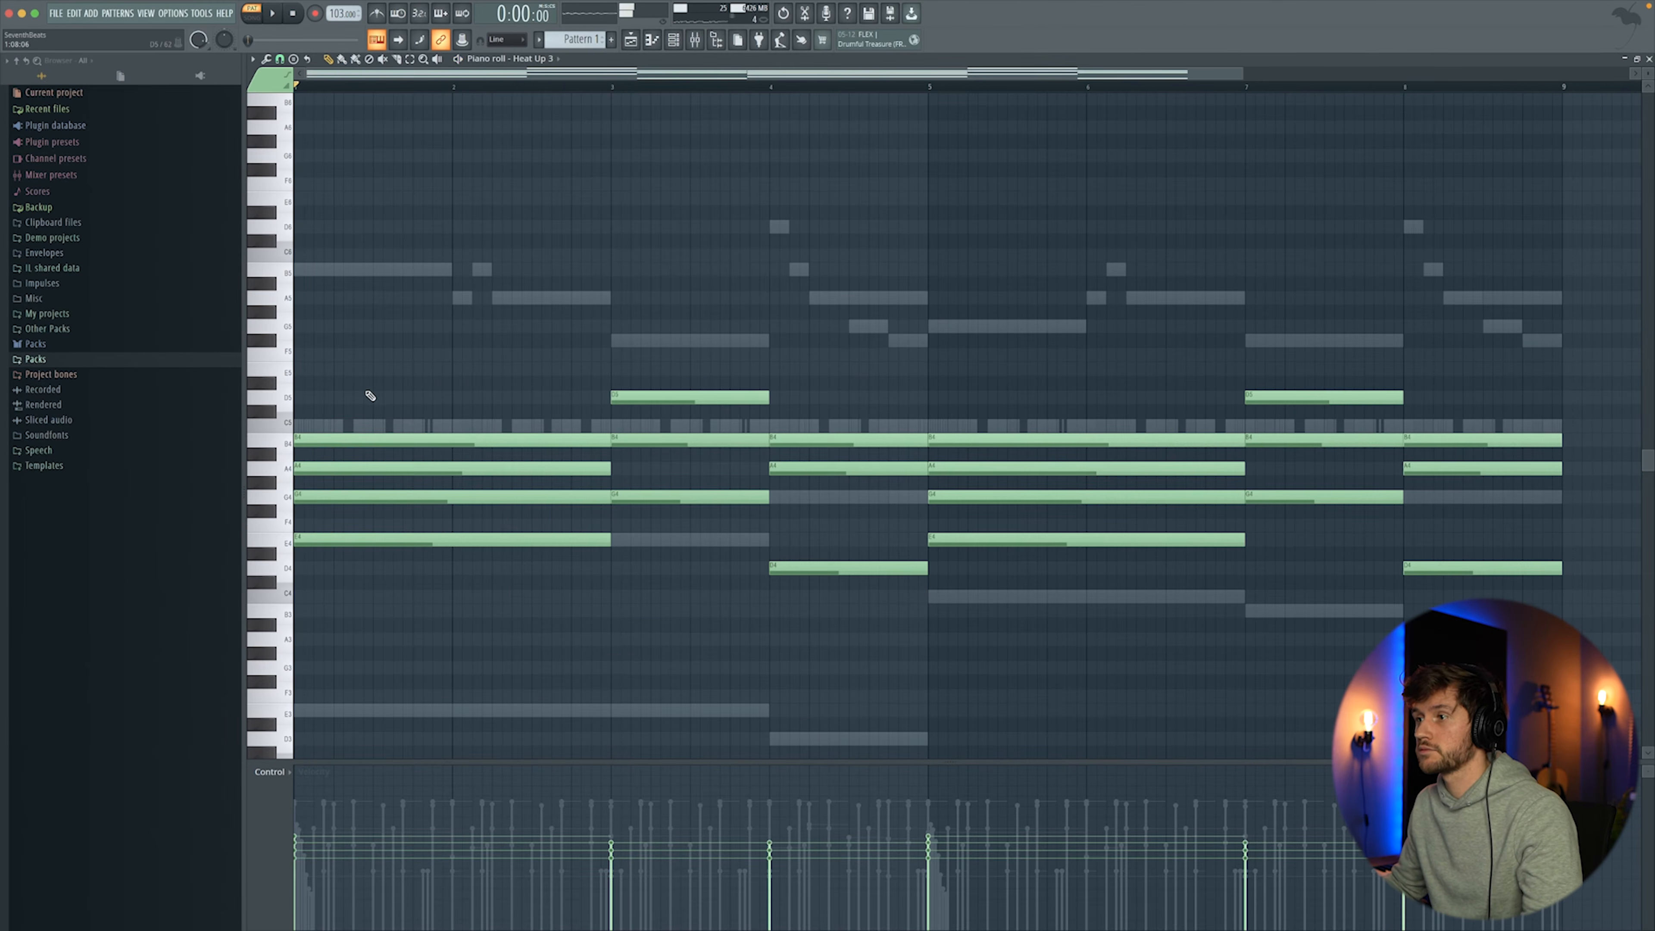
Step: Transpose all Heat Up 3 notes up one octave and play the pattern
{"action": "key", "text": "super+a"}
{"action": "key", "text": "super+Up"}
{"action": "key", "text": "space"}
{"action": "left_click", "coordinate": [493, 229], "text": "super"}
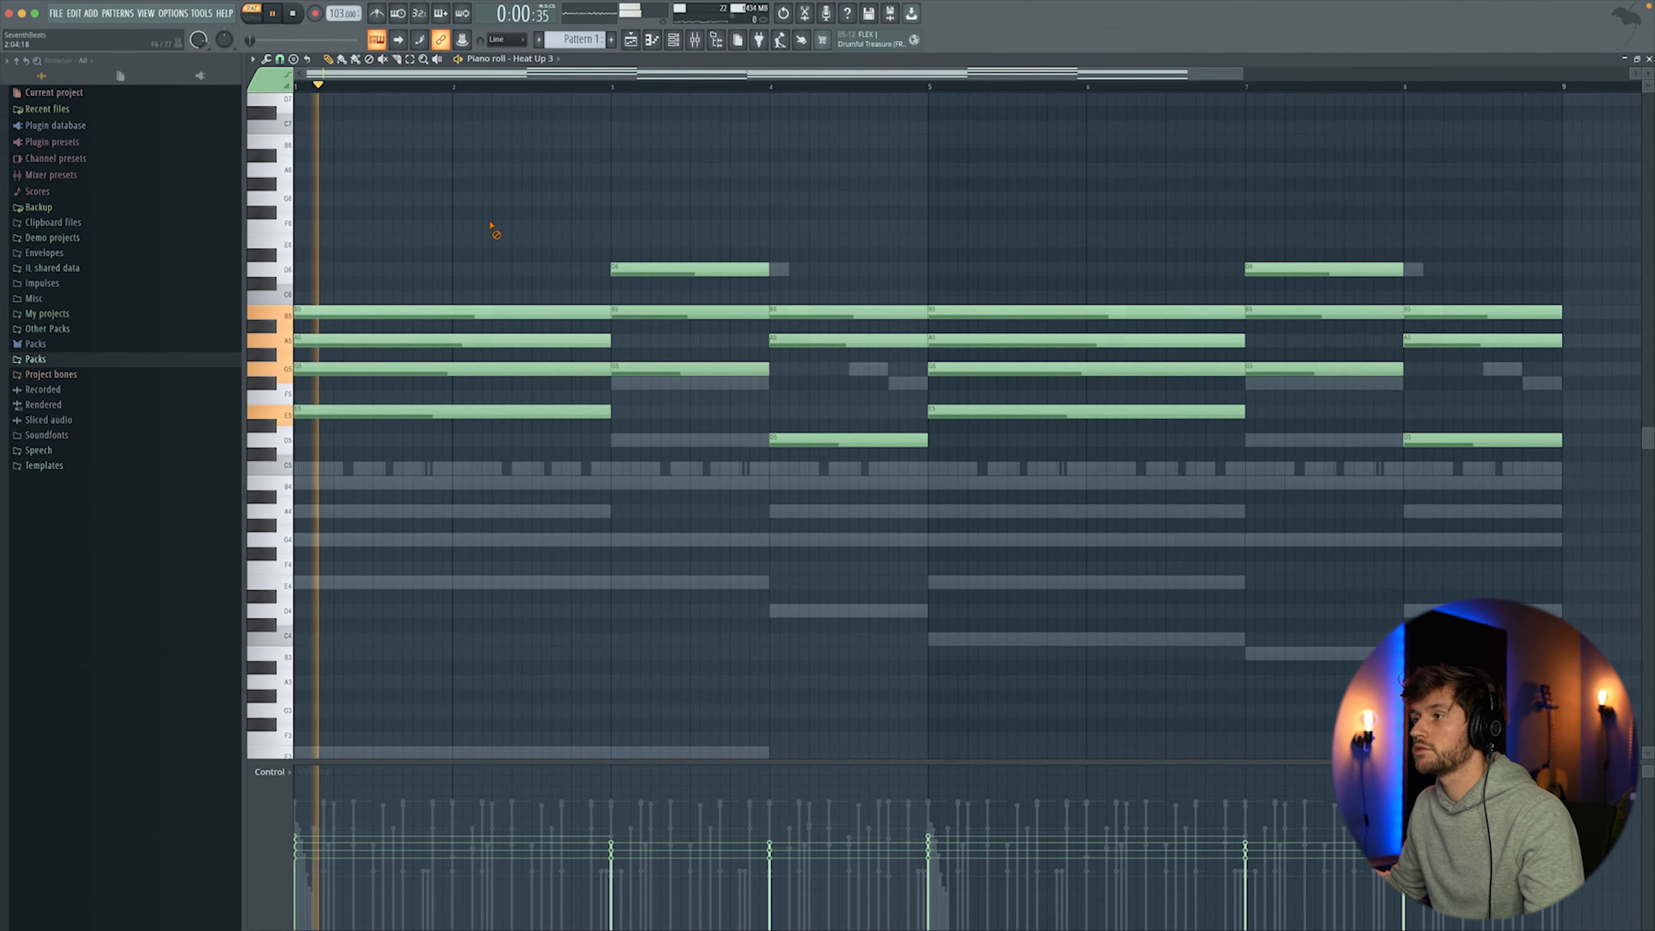
{"action": "key", "text": "space"}
Step: Delete the Heat Up 3 chords in bars 5 to 8 and shorten the first chord to one bar
{"action": "key", "text": "Delete"}
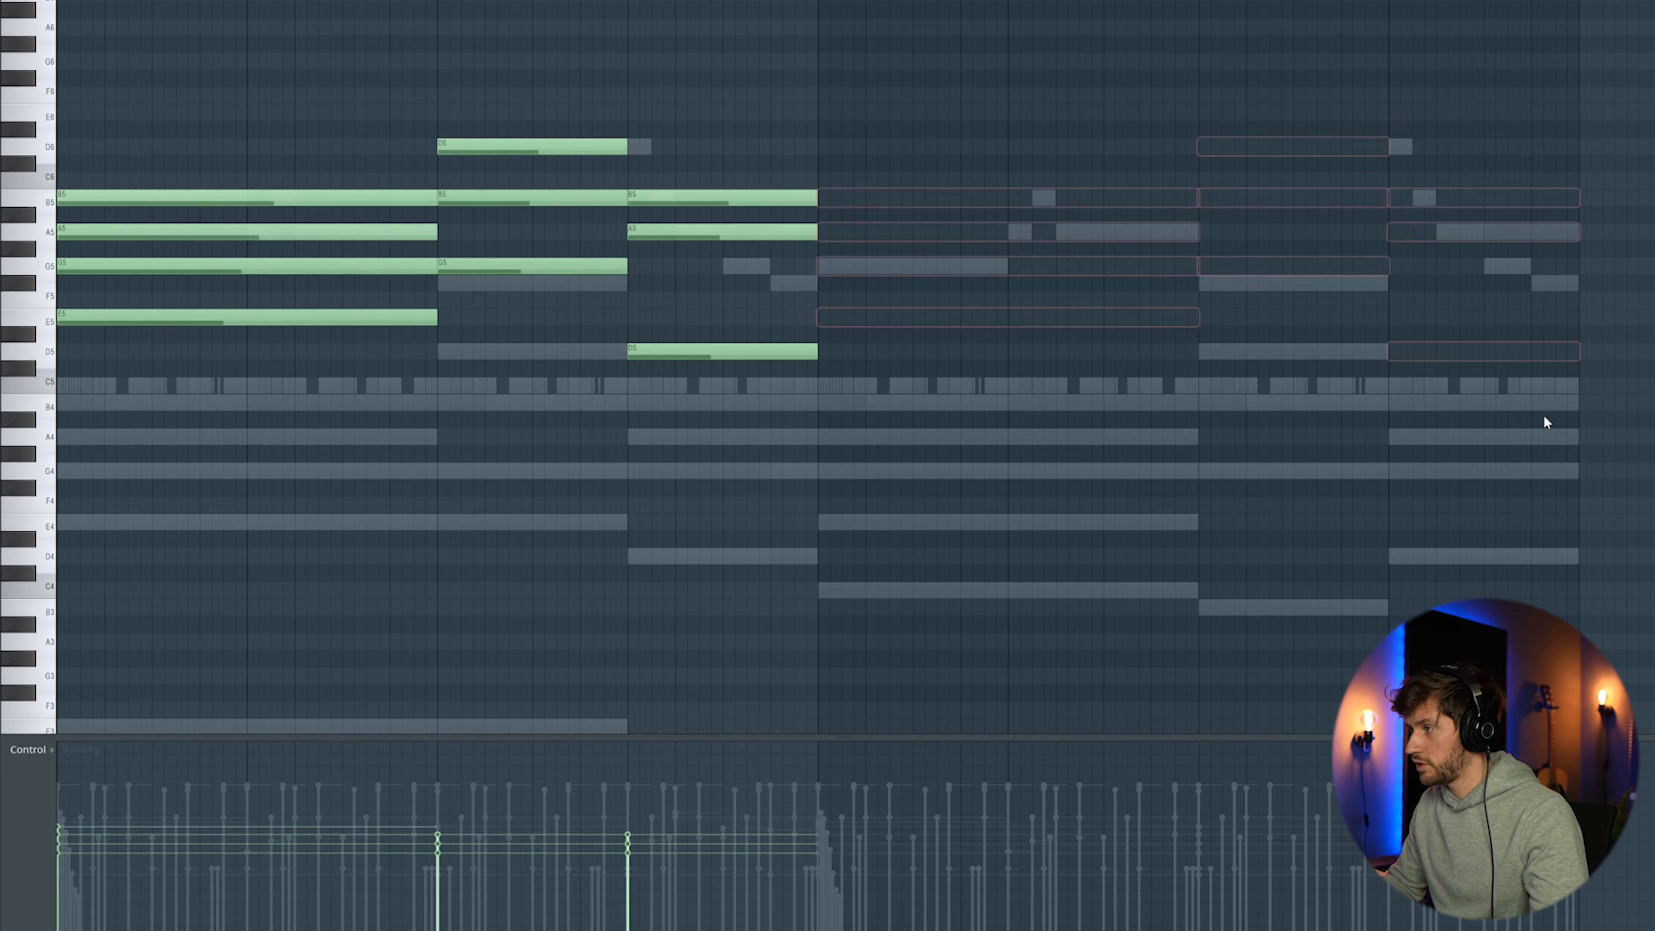
{"action": "left_click_drag", "start_coordinate": [336, 85], "coordinate": [328, 336]}
{"action": "left_click_drag", "start_coordinate": [433, 201], "coordinate": [247, 201]}
Step: Shorten all remaining Heat Up 3 notes in bars 1 to 4 to two steps each
{"action": "left_click_drag", "start_coordinate": [137, 71], "coordinate": [862, 411]}
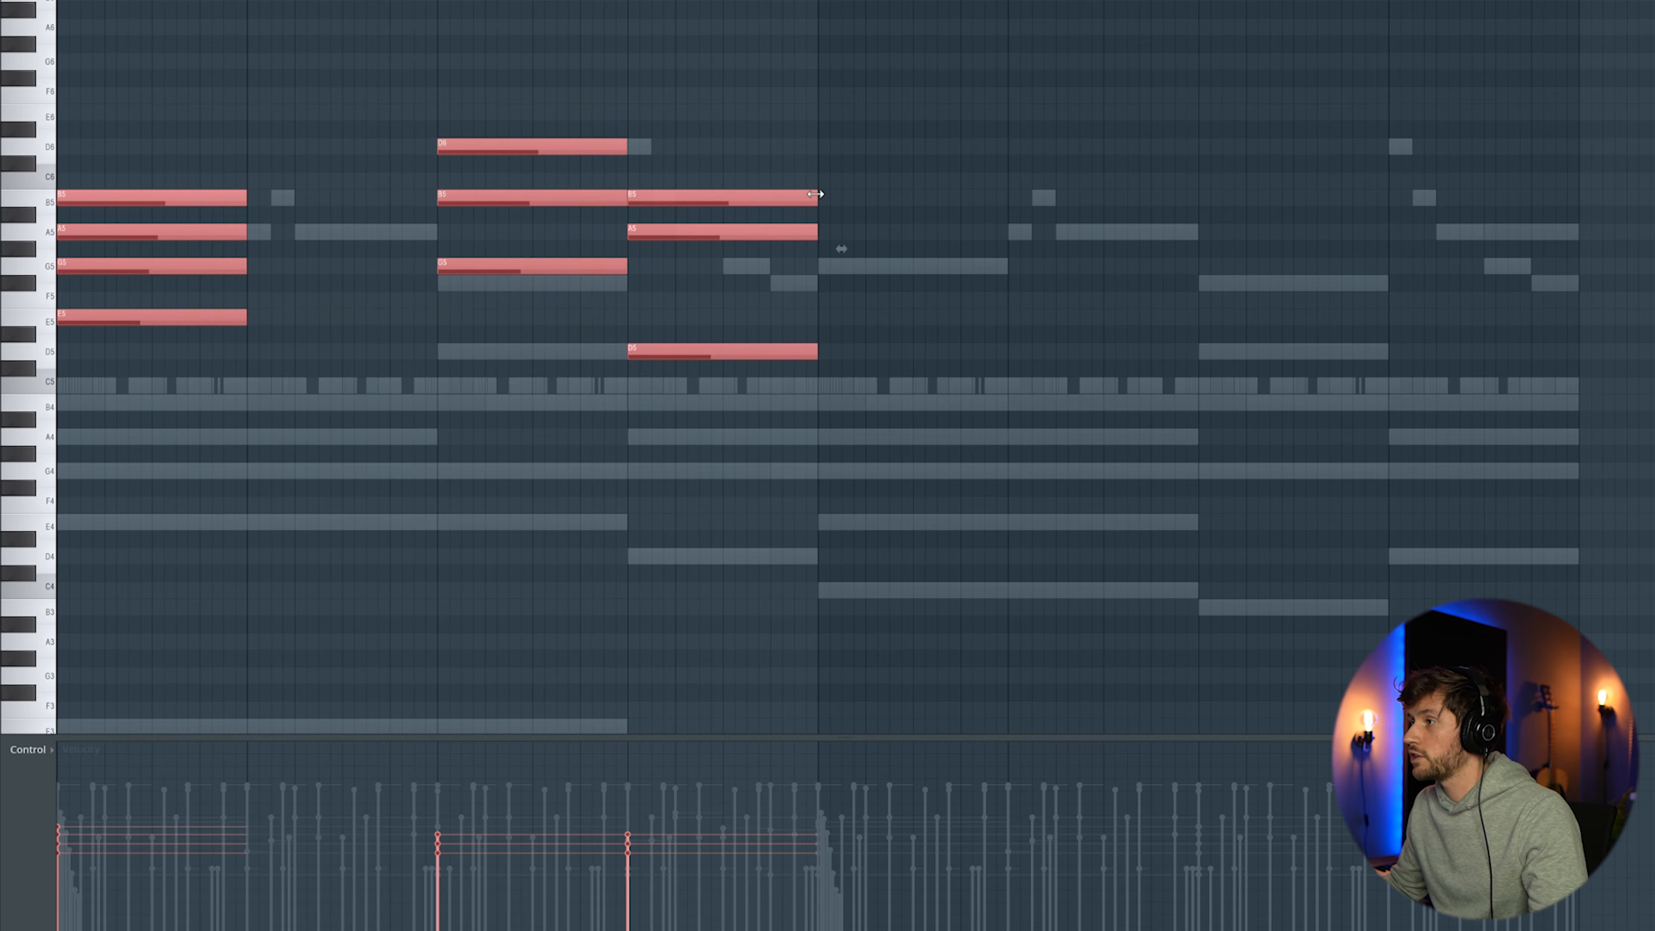
{"action": "left_click_drag", "start_coordinate": [816, 194], "coordinate": [656, 209]}
{"action": "left_click", "coordinate": [341, 117]}
{"action": "right_click", "coordinate": [341, 118]}
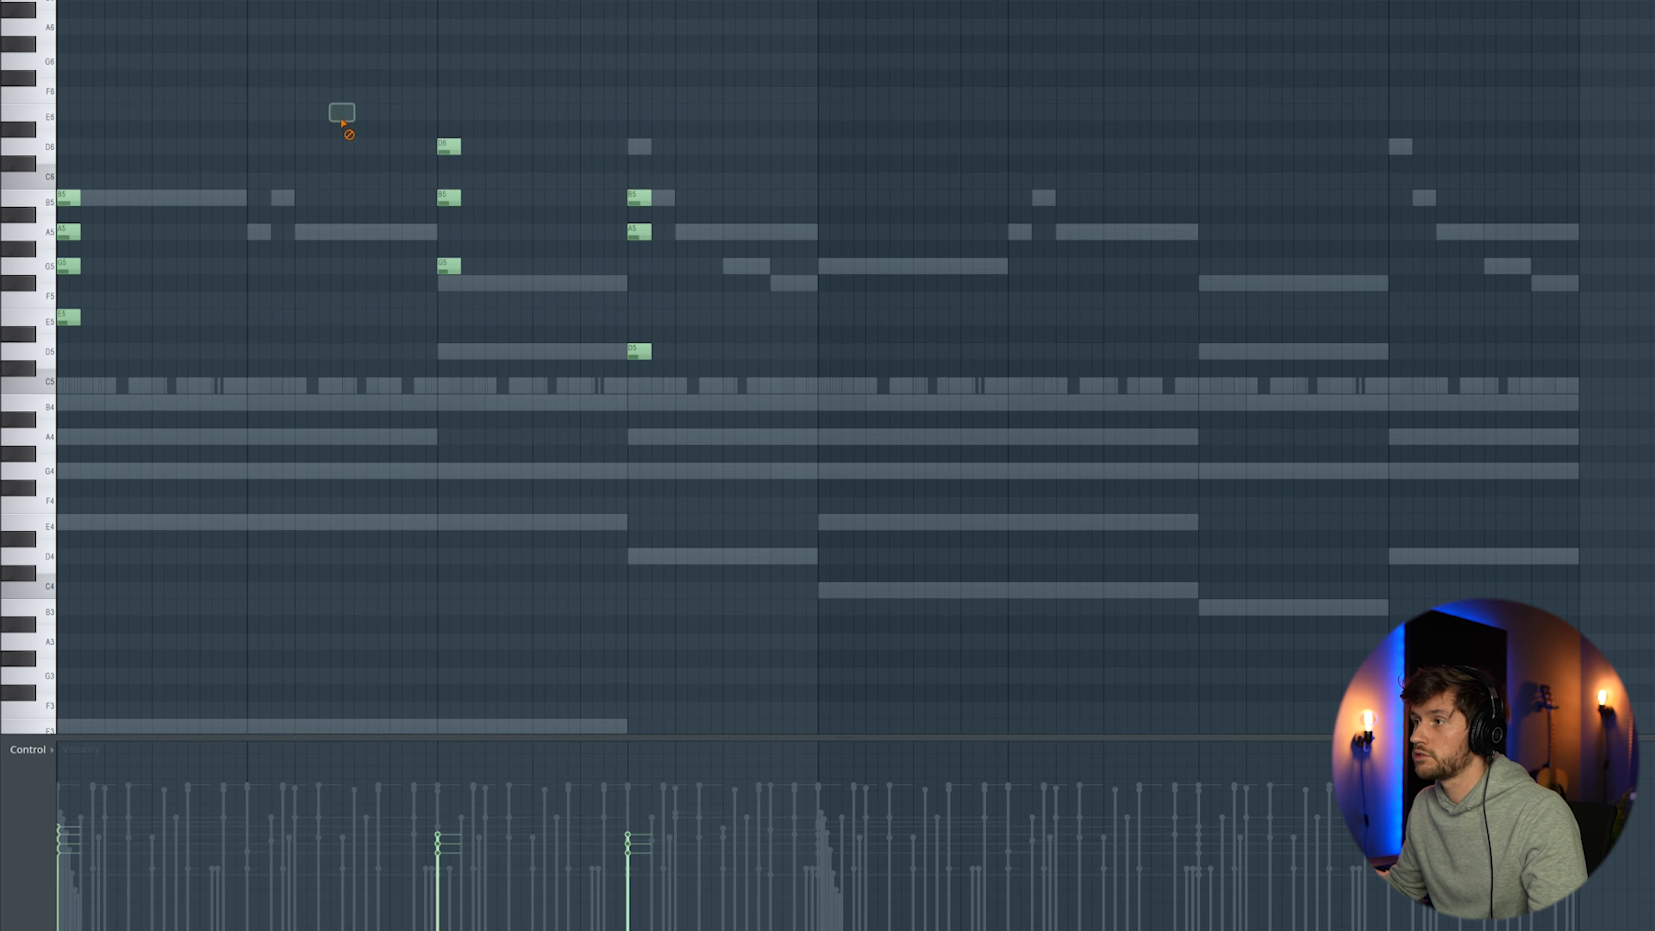
Step: Stagger the bar 1 chord as E5, G5 and A5 with B5, and add G5 and F#5 notes in the bar's second half
{"action": "key", "text": "space"}
{"action": "key", "text": "space"}
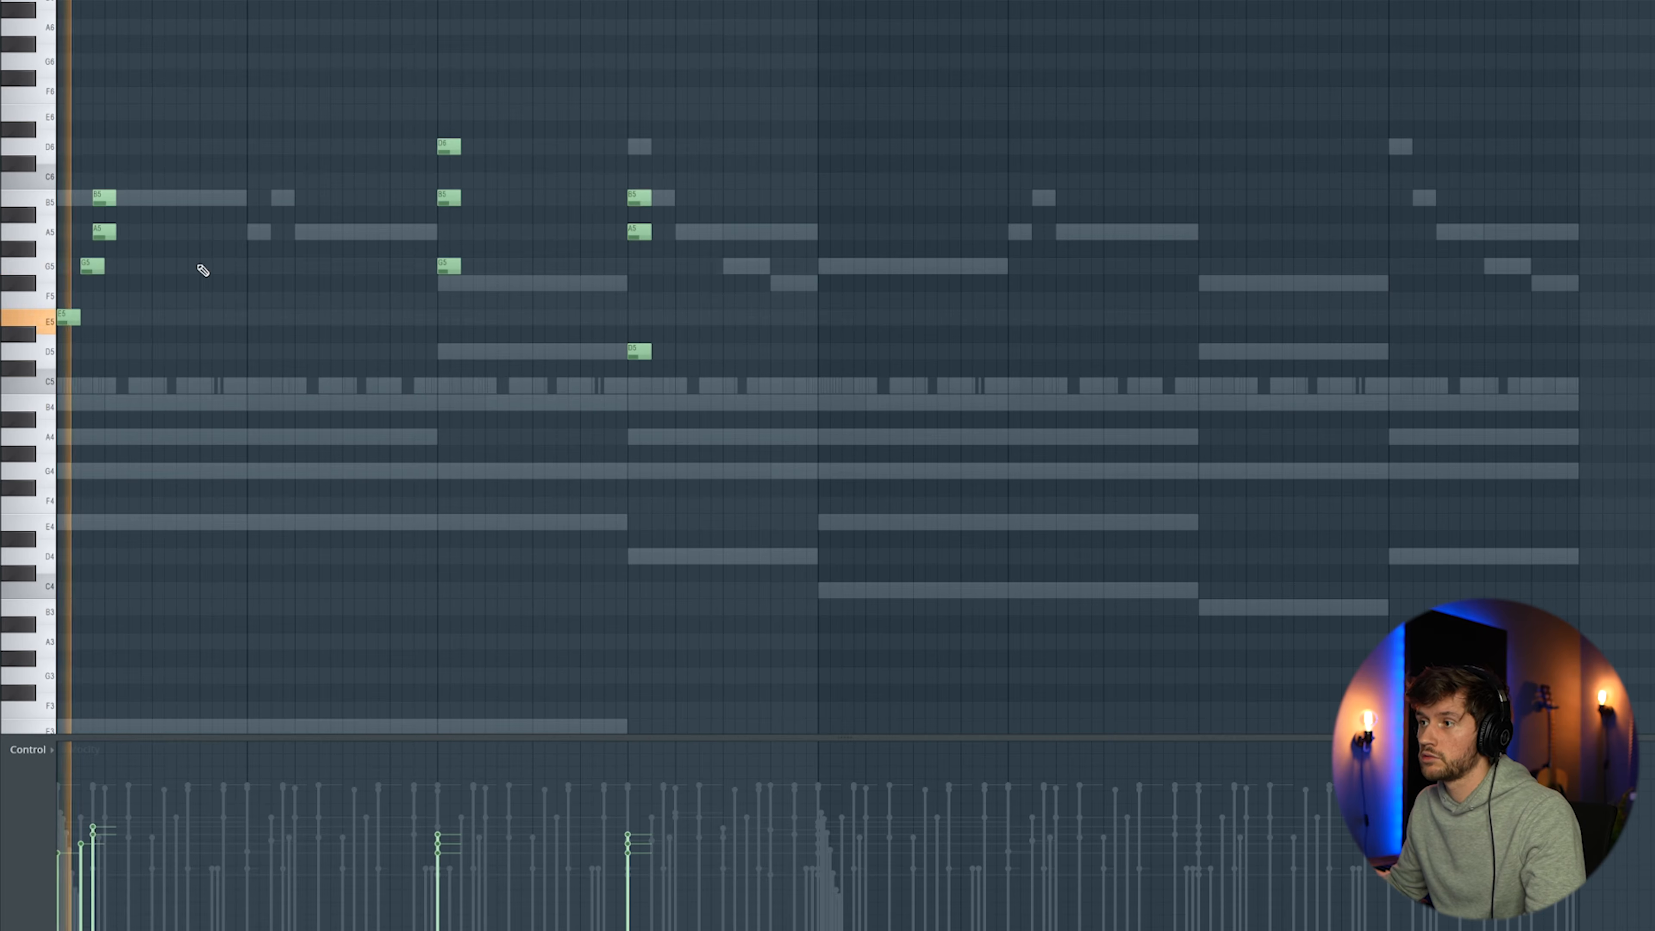
{"action": "key", "text": "space"}
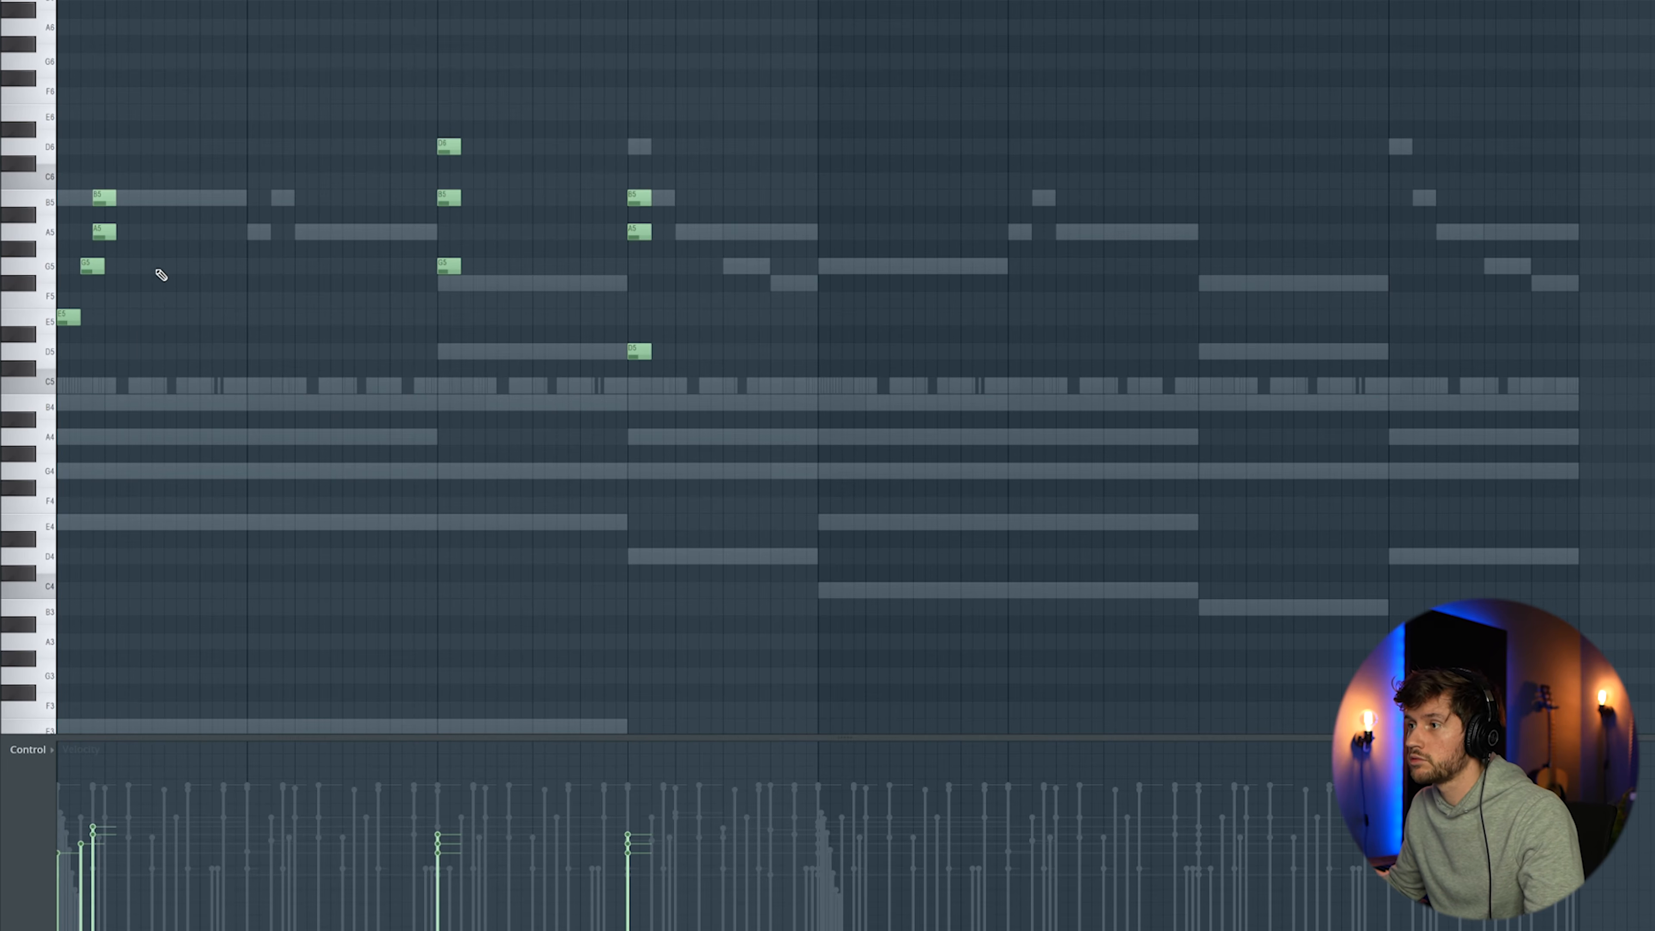
{"action": "key", "text": "space"}
{"action": "left_click", "coordinate": [234, 282]}
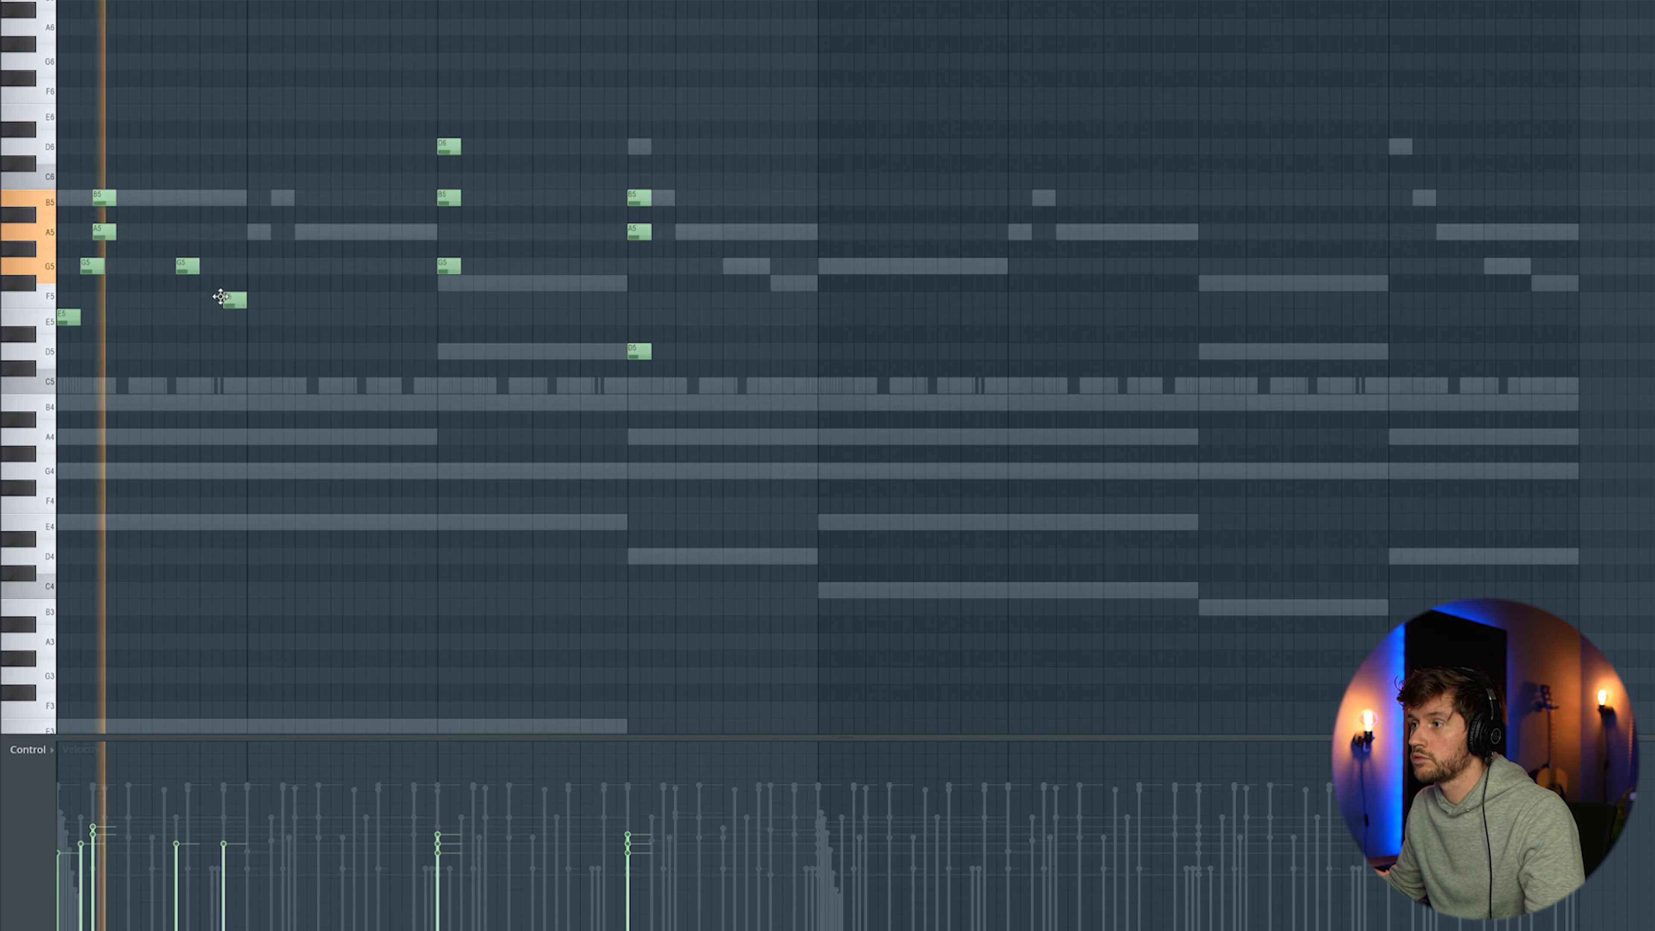
{"action": "key", "text": "space"}
Step: Duplicate the bar 1 Heat Up 3 riff into bar 2 and play it
{"action": "left_click_drag", "start_coordinate": [74, 174], "coordinate": [244, 371]}
{"action": "key", "text": "ctrl+b"}
{"action": "key", "text": "space"}
{"action": "key", "text": "ctrl+d"}
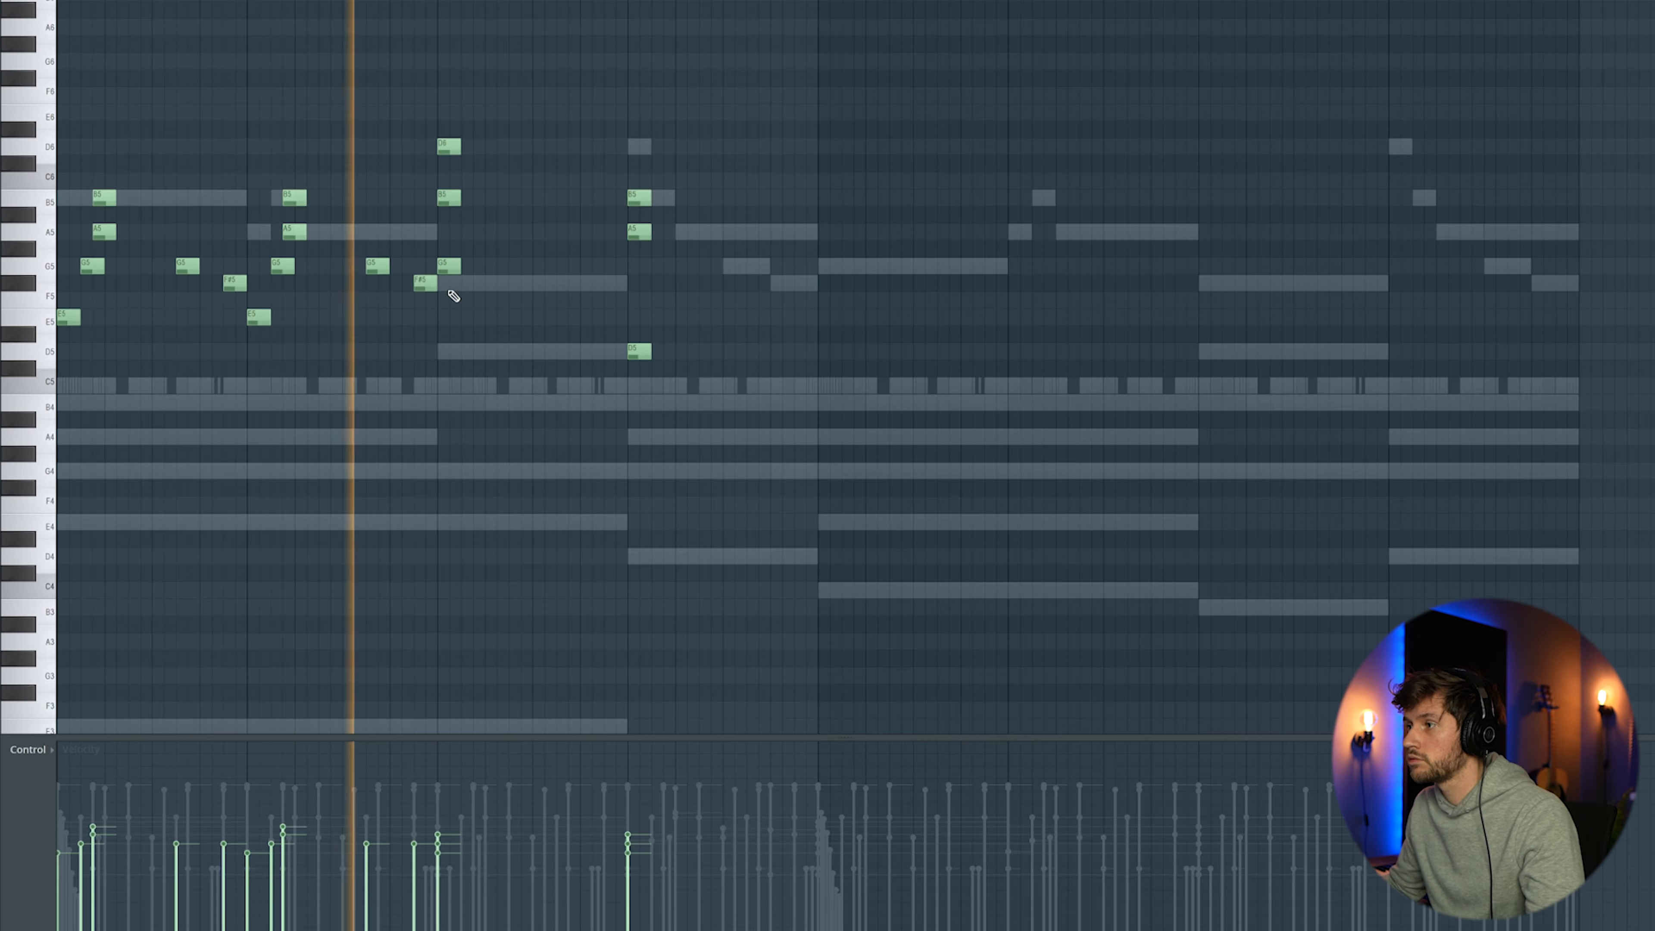
Step: Stagger the bar 3 notes as G5, A5 and B5 with D6, and add A5 and G5 notes in the bar's second half
{"action": "key", "text": "space"}
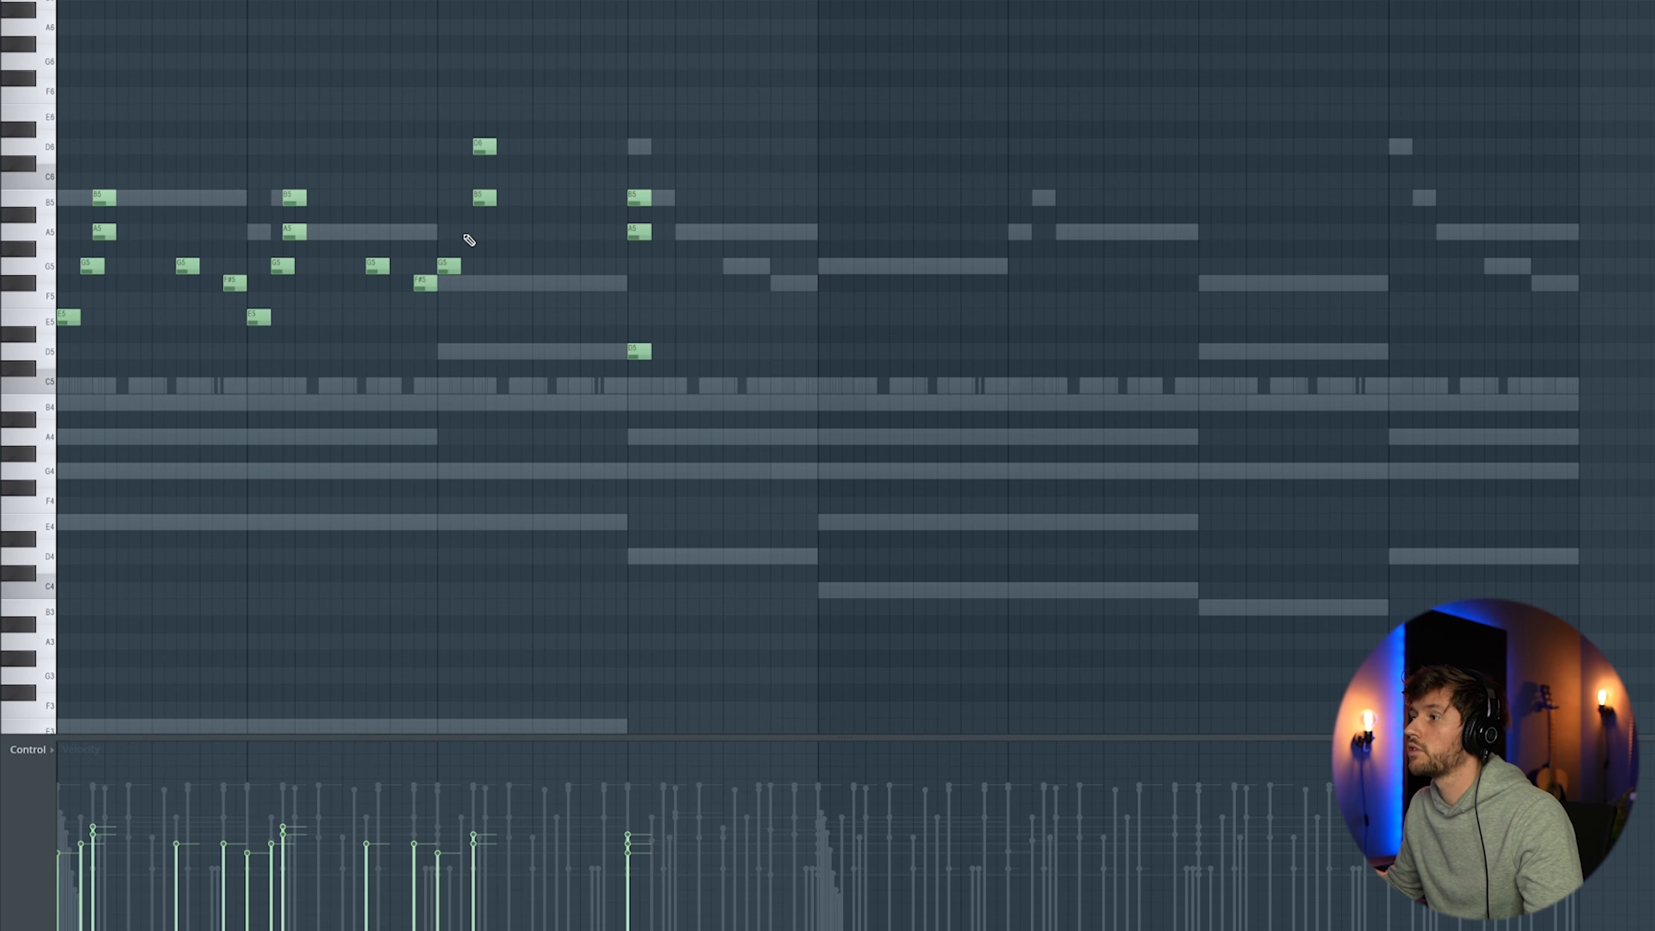
{"action": "key", "text": "space"}
{"action": "left_click", "coordinate": [562, 231]}
{"action": "left_click", "coordinate": [605, 266]}
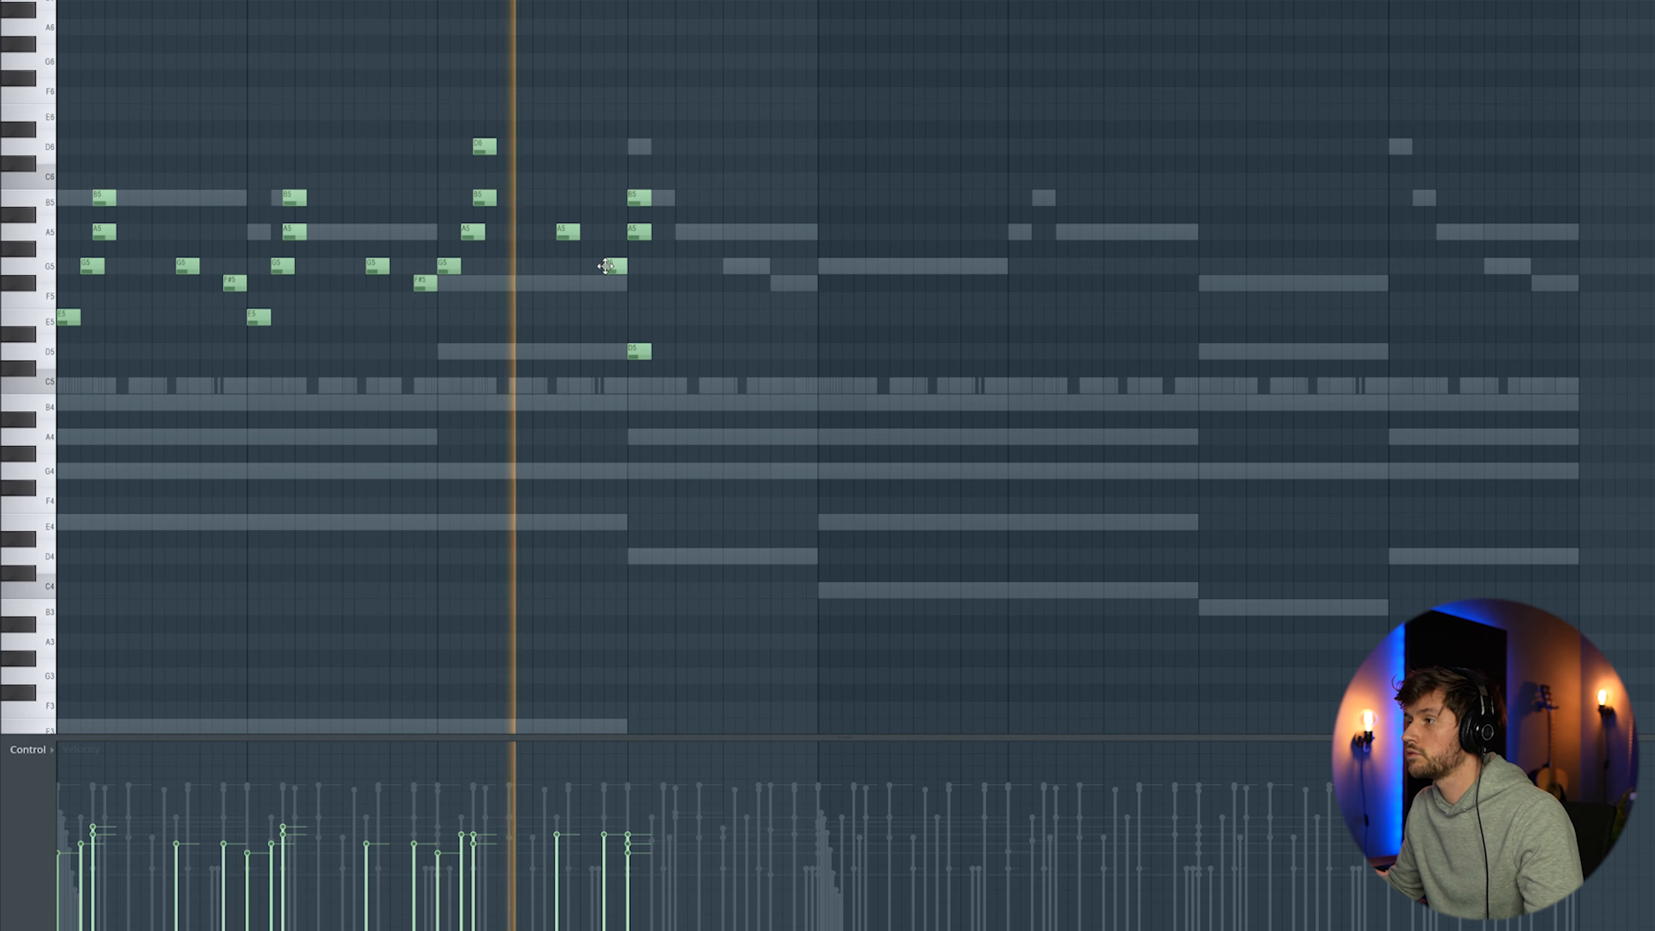
Step: Arrange bar 4 as D5, G5, A5 with B5, G5 and F#5, repeat the riff over bars 5 to 8 and play it
{"action": "key", "text": "space"}
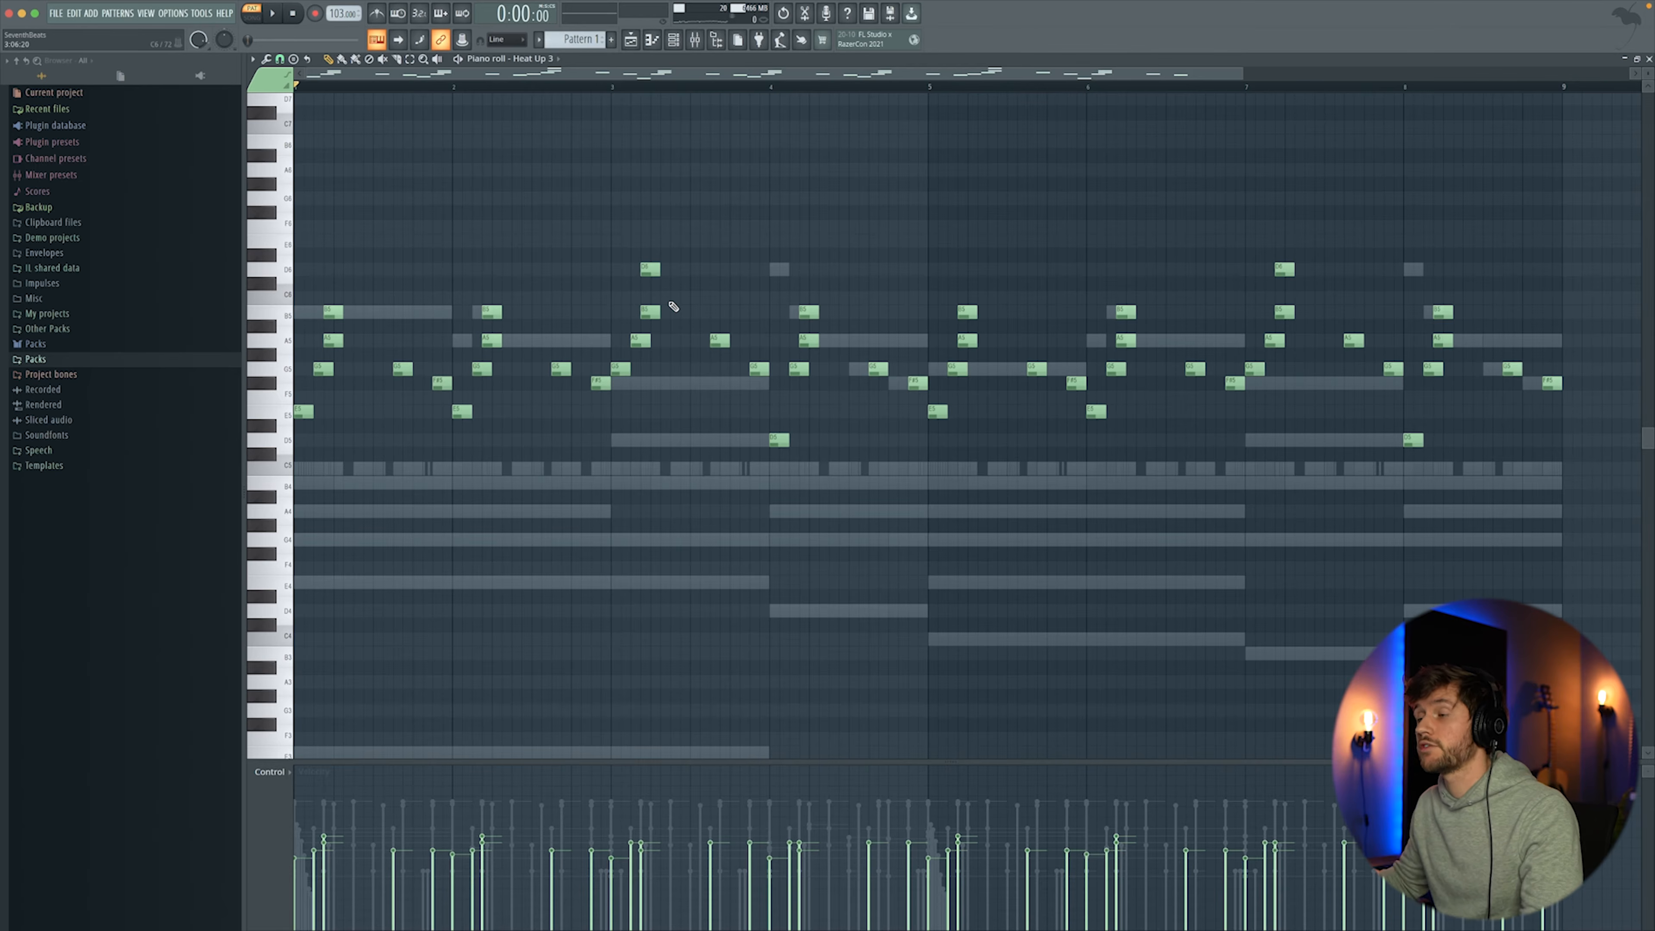
{"action": "key", "text": "space"}
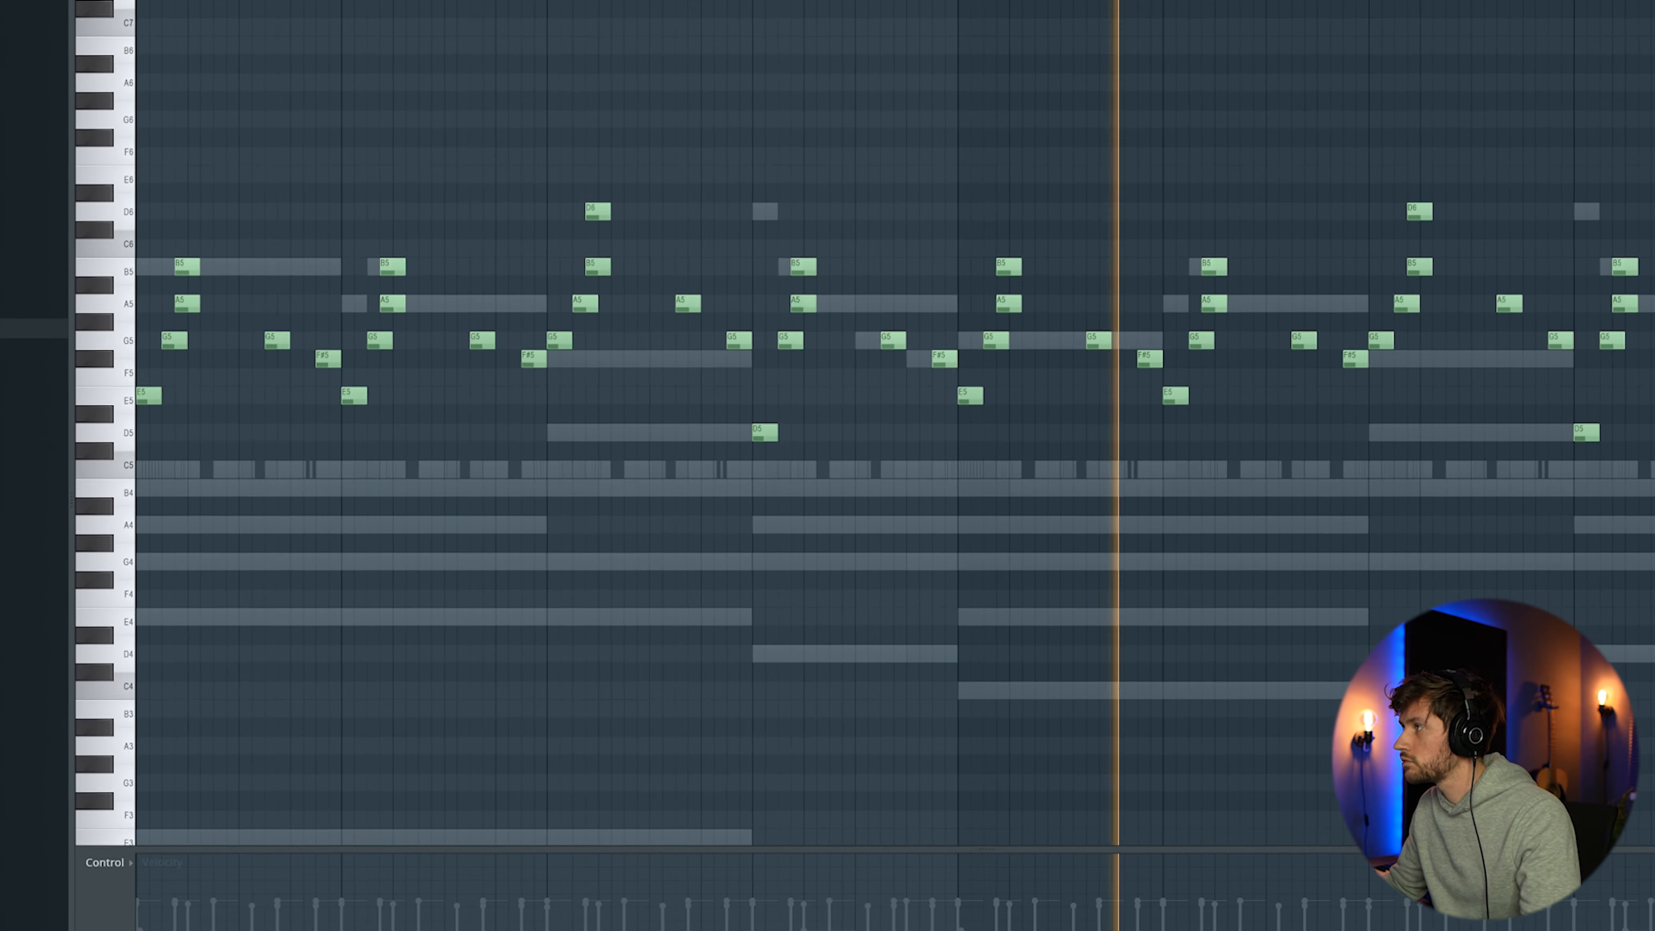
{"action": "scroll", "coordinate": [1488, 147], "scroll_direction": "down", "scroll_amount": 1}
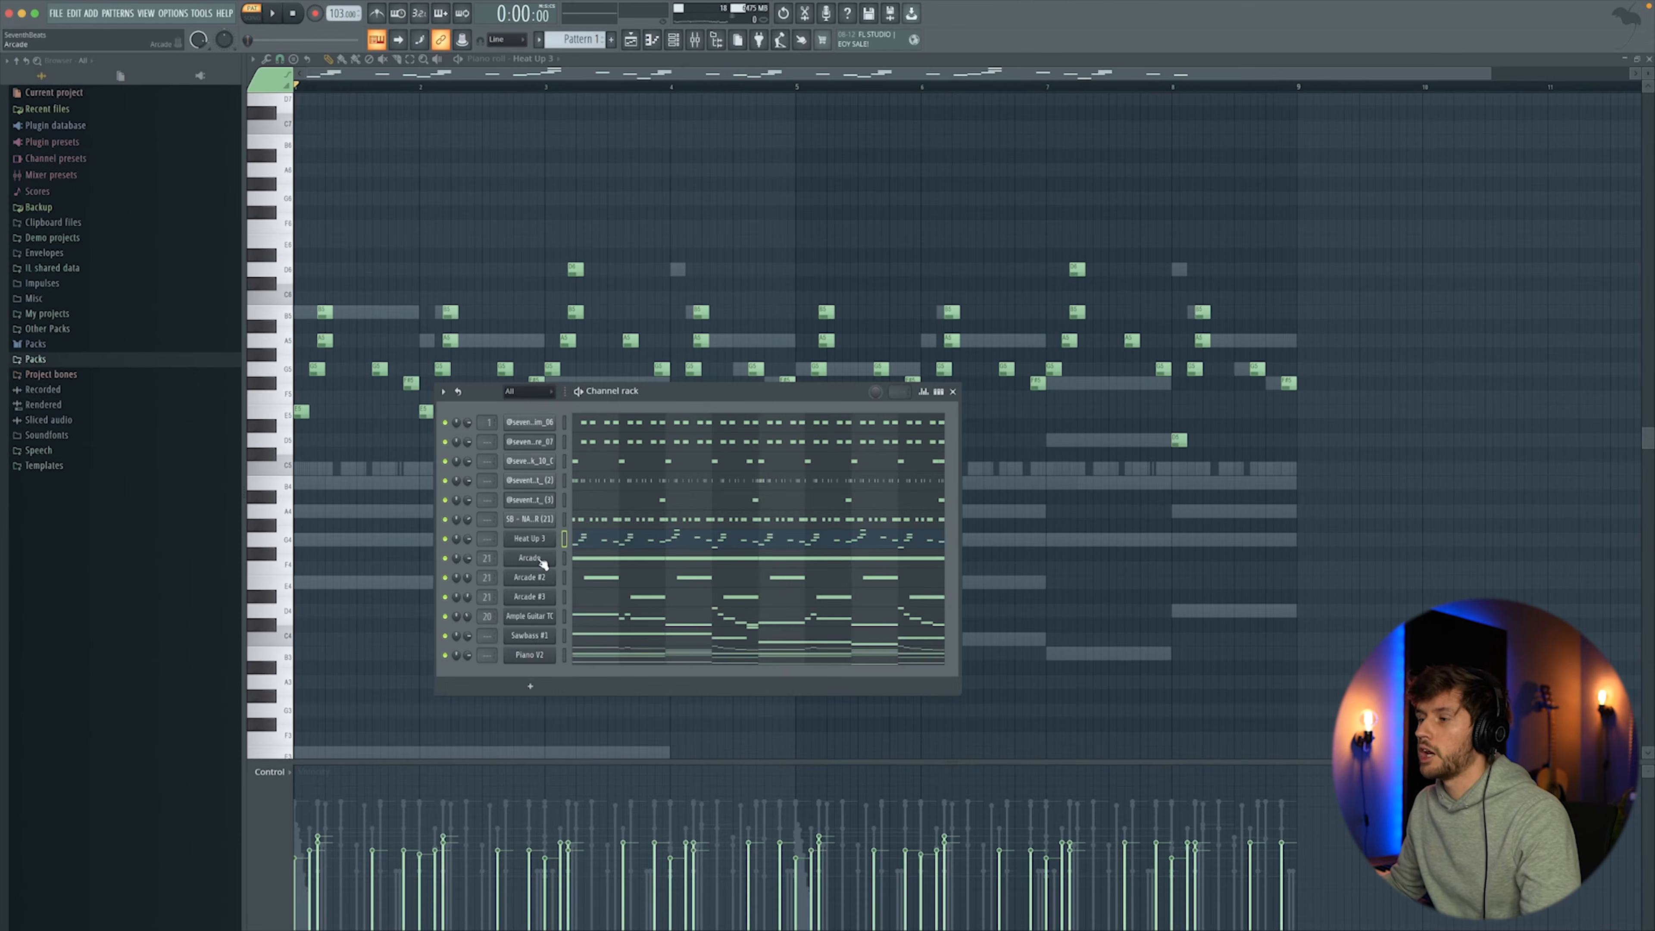
Step: Insert Analog Lab V as a new channel and load its electric piano preset Beneath Two Ferns
{"action": "right_click", "coordinate": [550, 577]}
{"action": "mouse_move", "coordinate": [600, 647]}
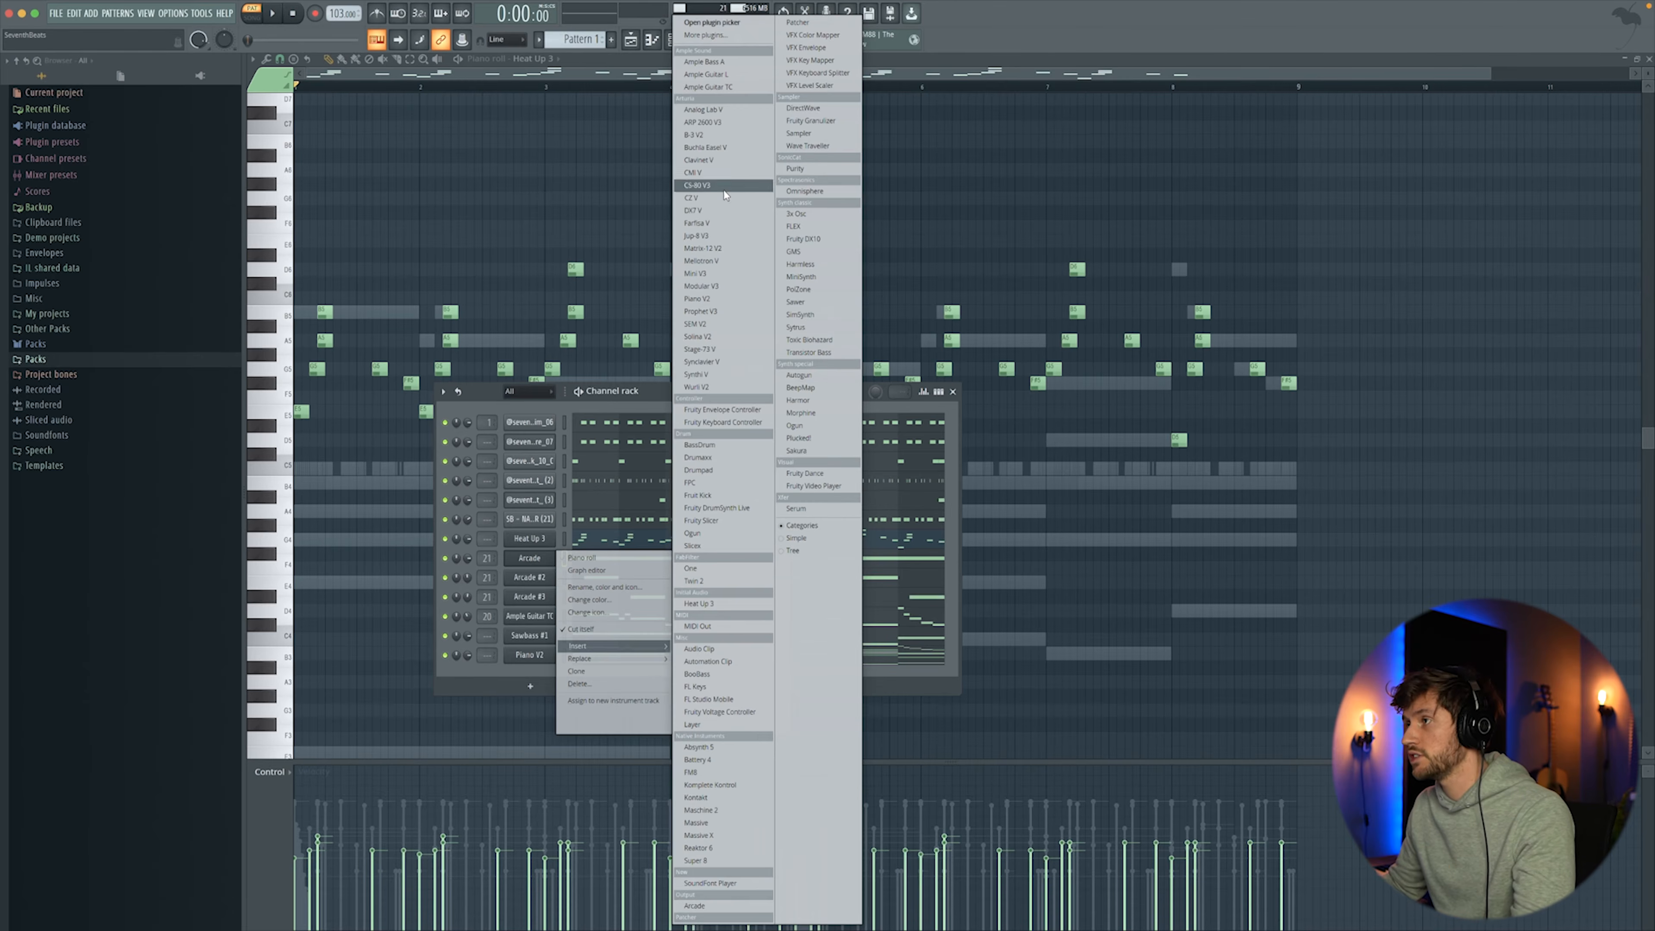
{"action": "left_click", "coordinate": [729, 111]}
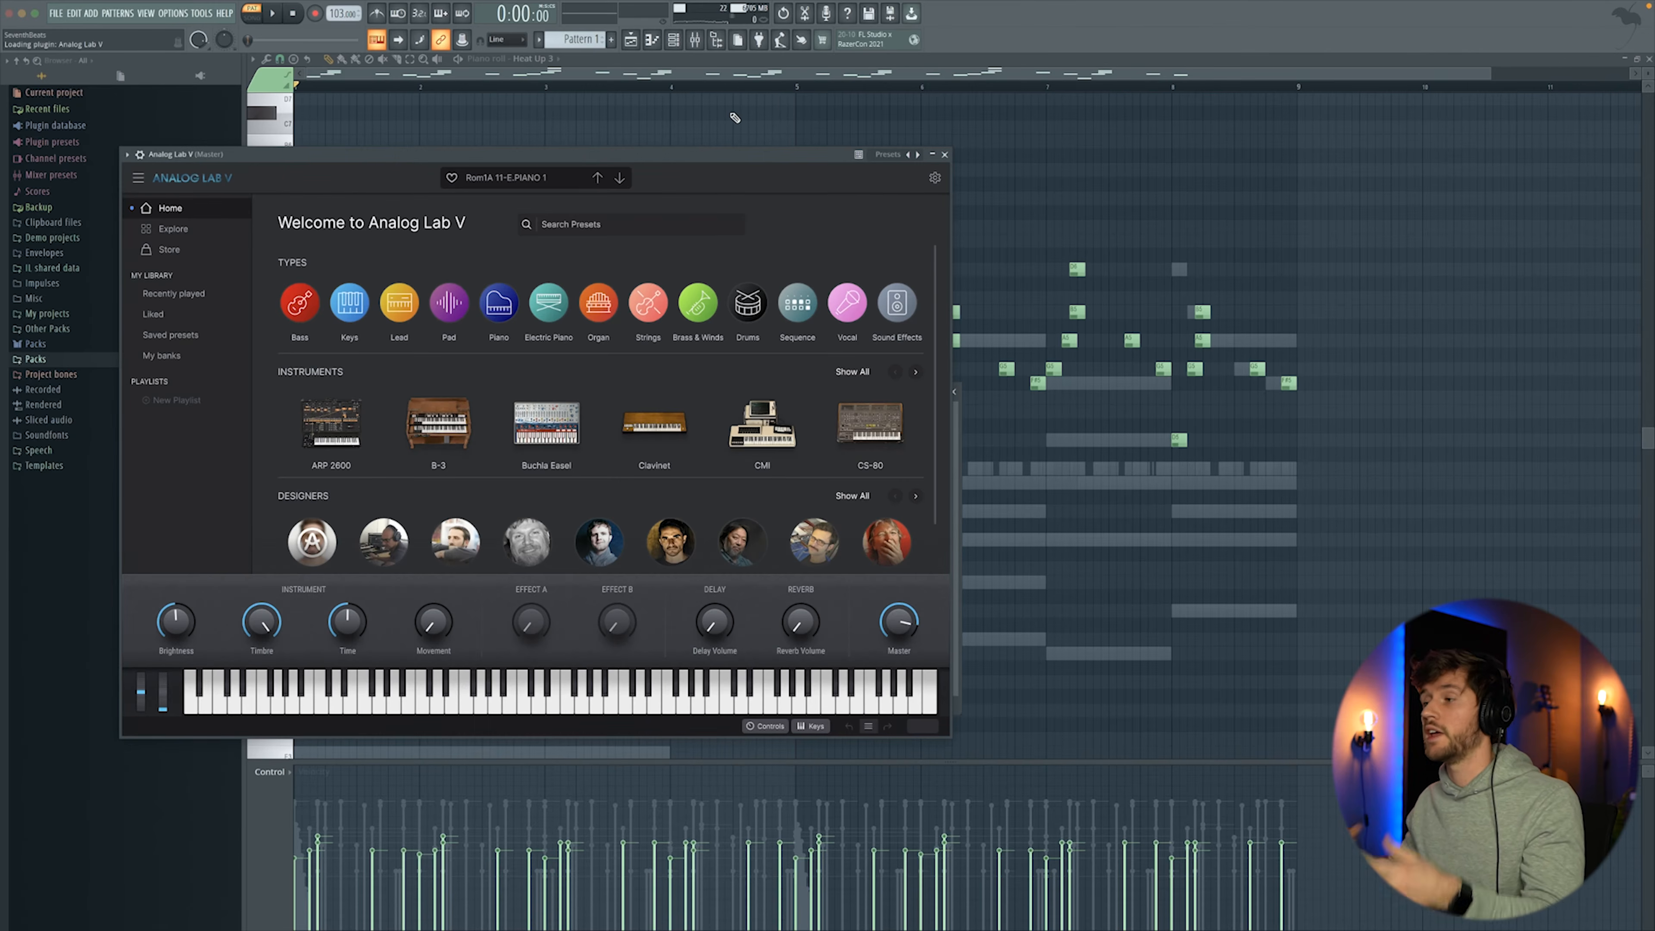
{"action": "left_click_drag", "start_coordinate": [626, 155], "coordinate": [728, 150]}
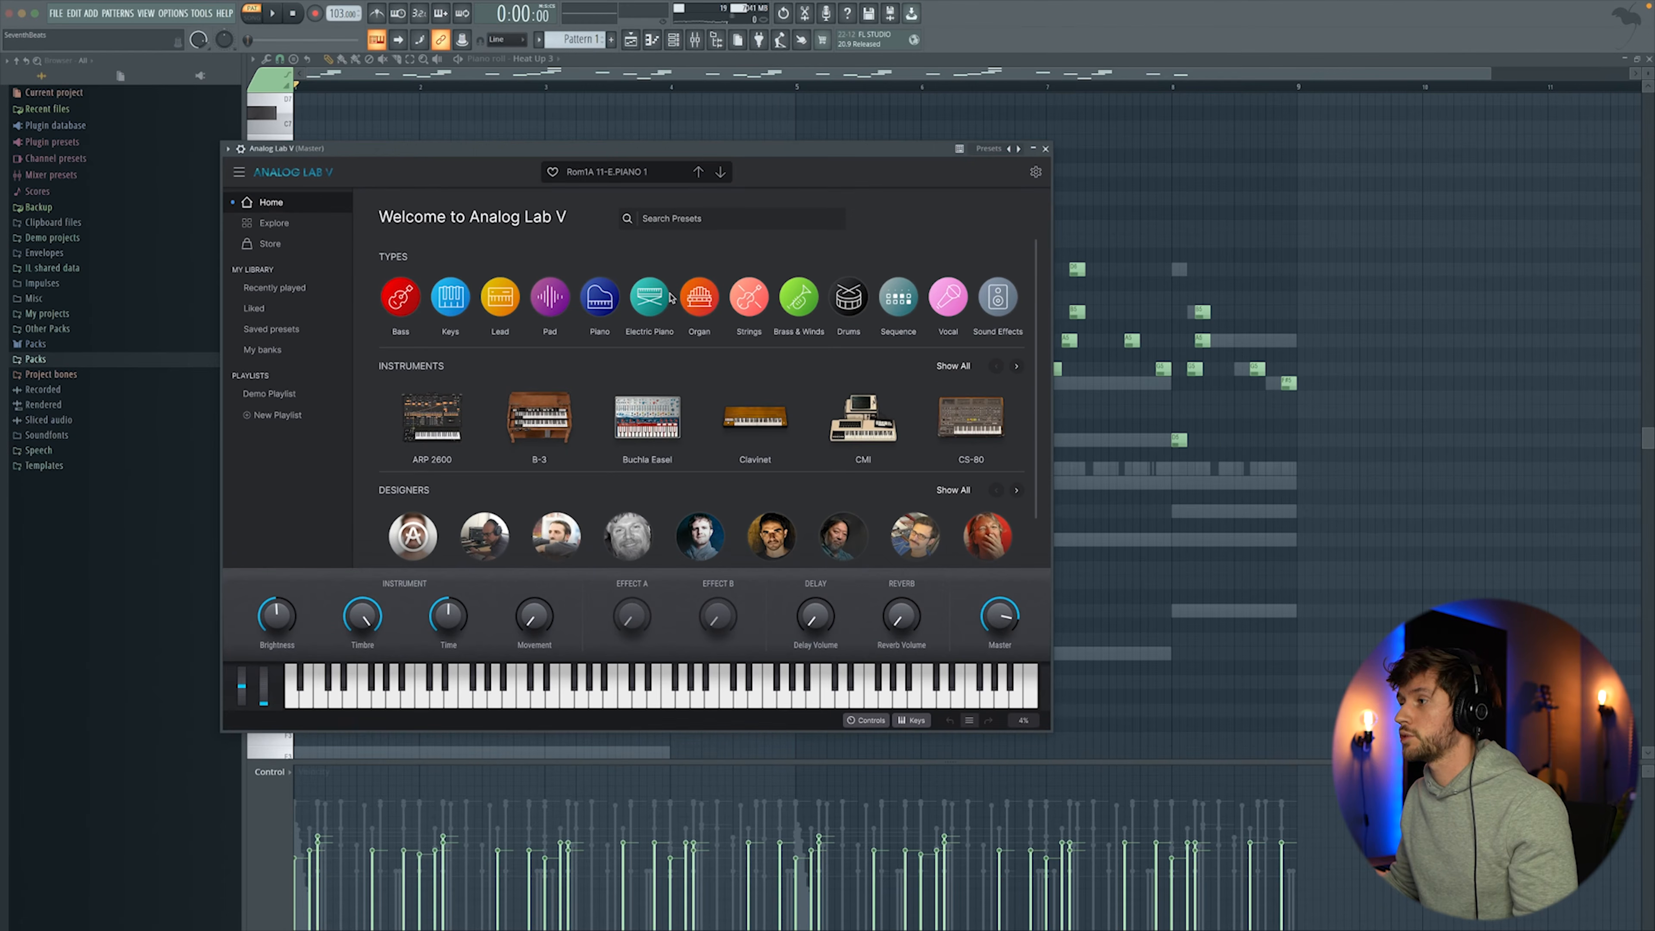
{"action": "left_click", "coordinate": [654, 302]}
{"action": "left_click", "coordinate": [453, 396]}
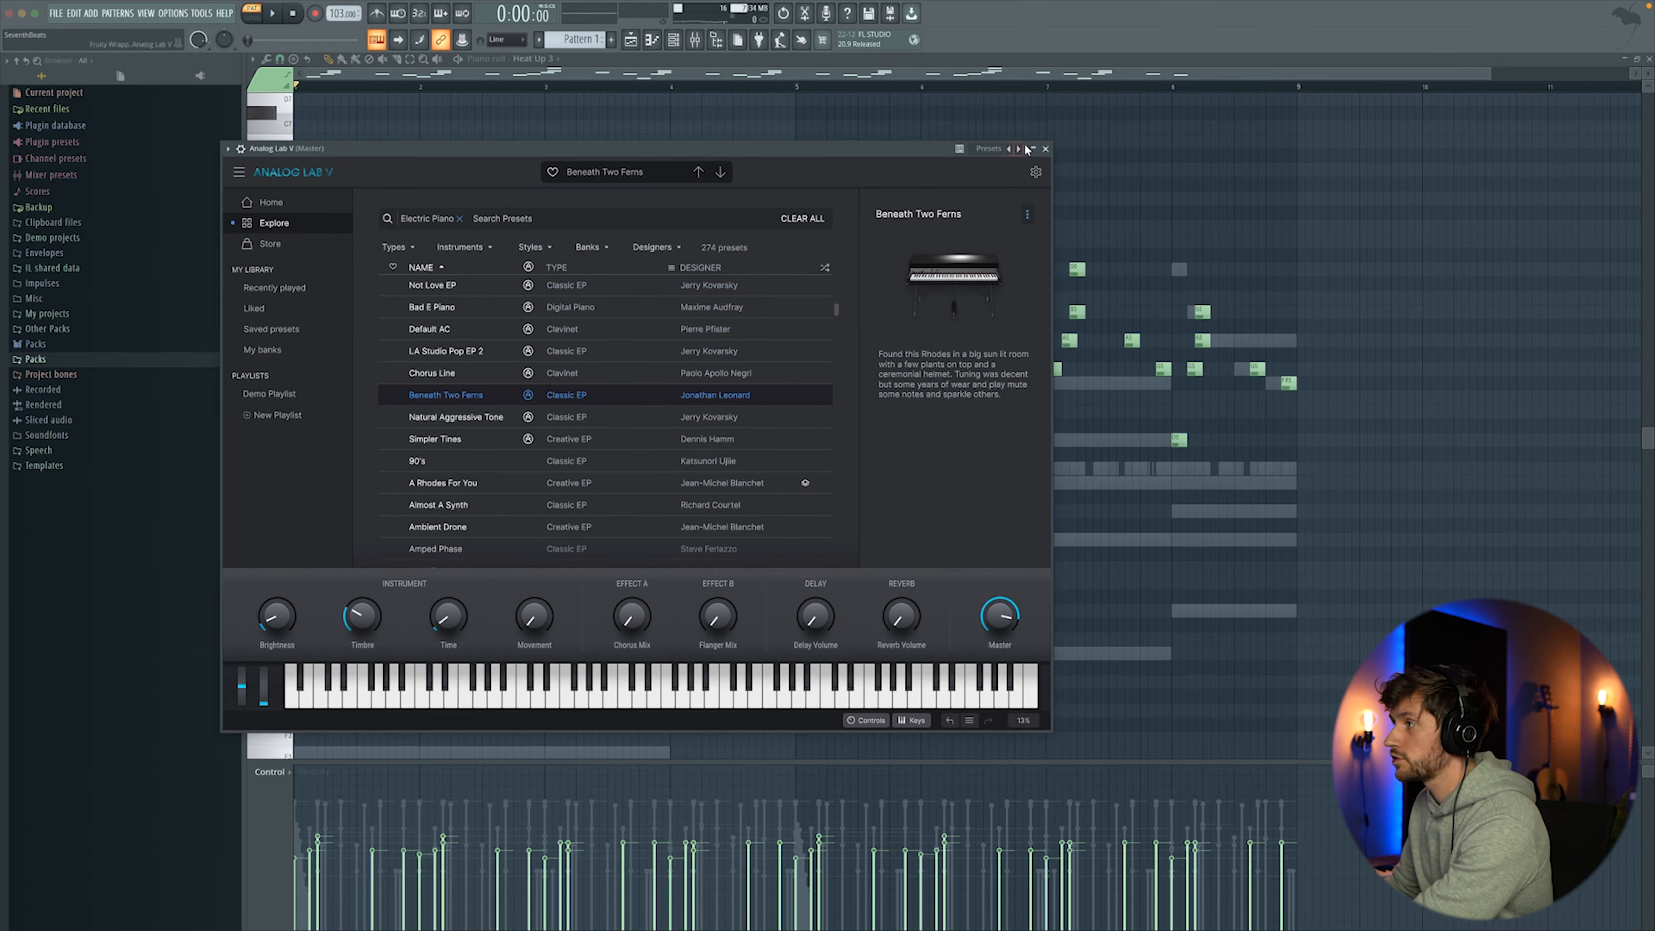
{"action": "left_click", "coordinate": [1046, 149]}
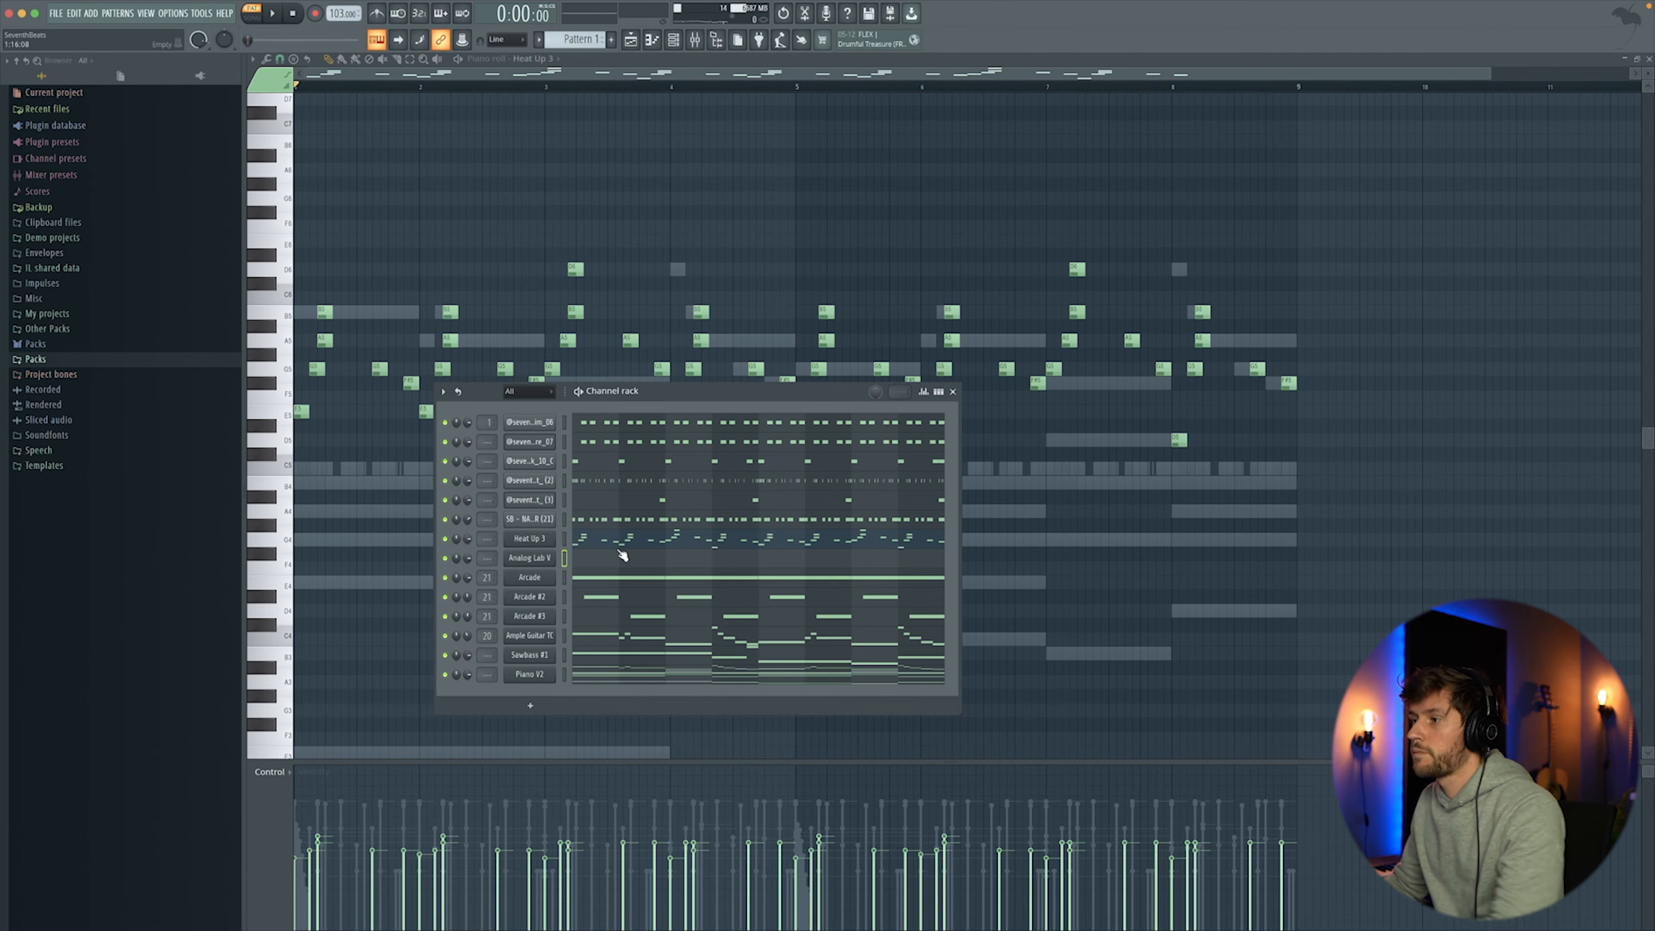
Step: Copy the mid-range chord notes from the Piano V2 channel into the Analog Lab V channel
{"action": "left_click", "coordinate": [632, 673]}
{"action": "left_click_drag", "start_coordinate": [285, 316], "coordinate": [285, 490]}
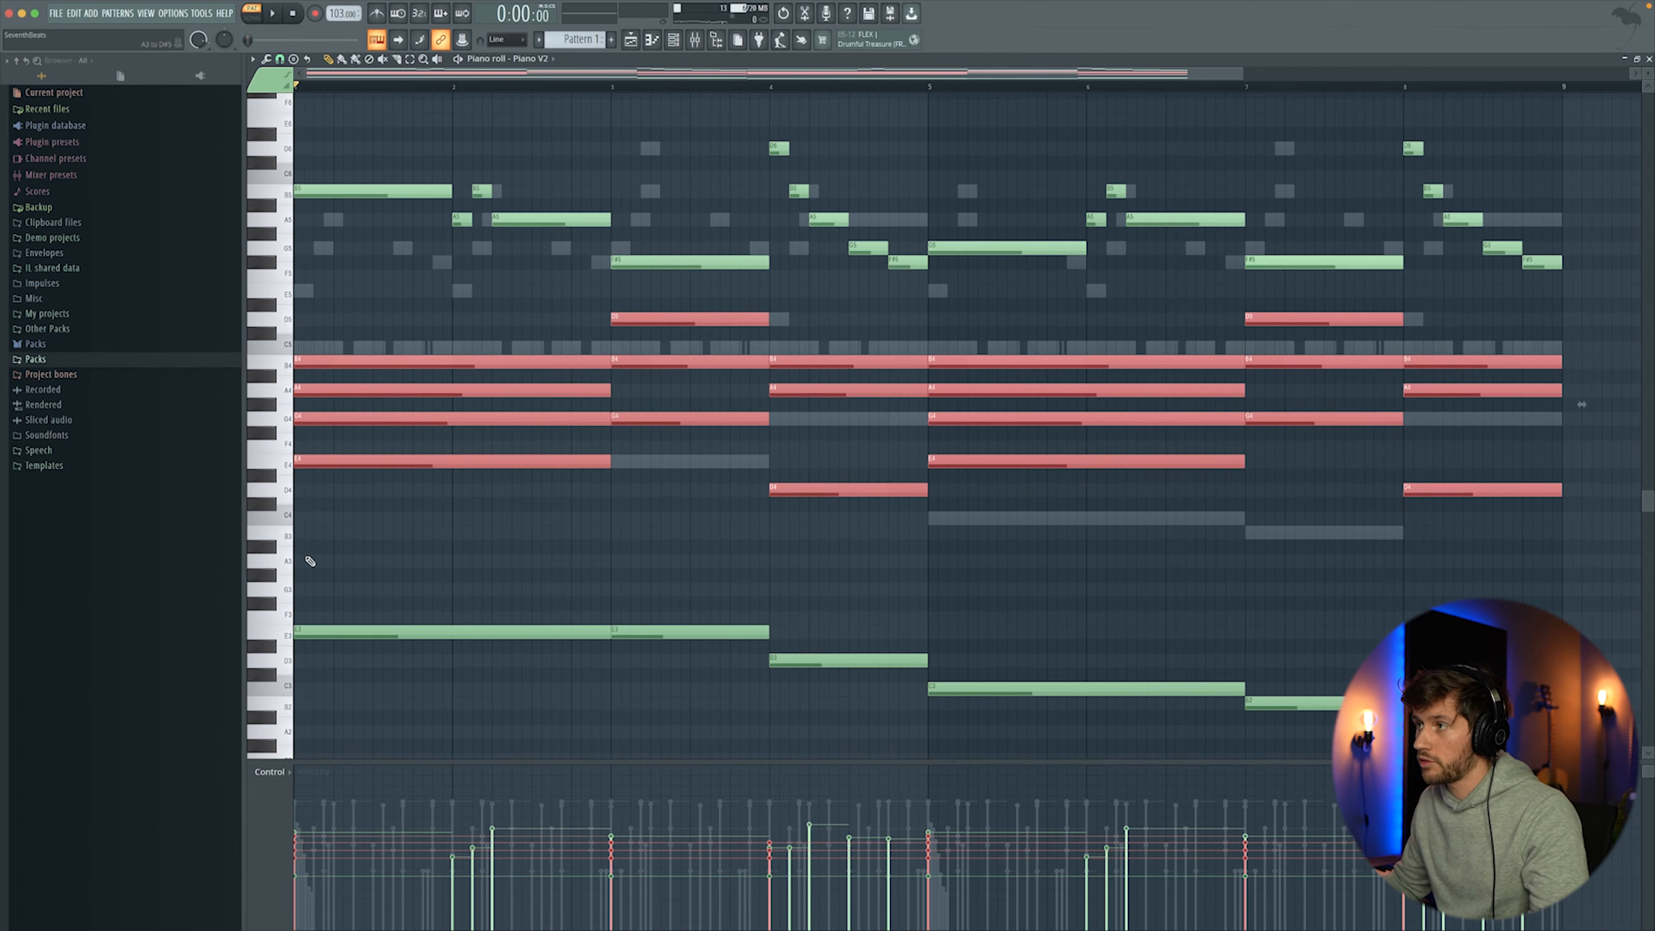
{"action": "left_click", "coordinate": [678, 41]}
{"action": "left_click", "coordinate": [605, 558]}
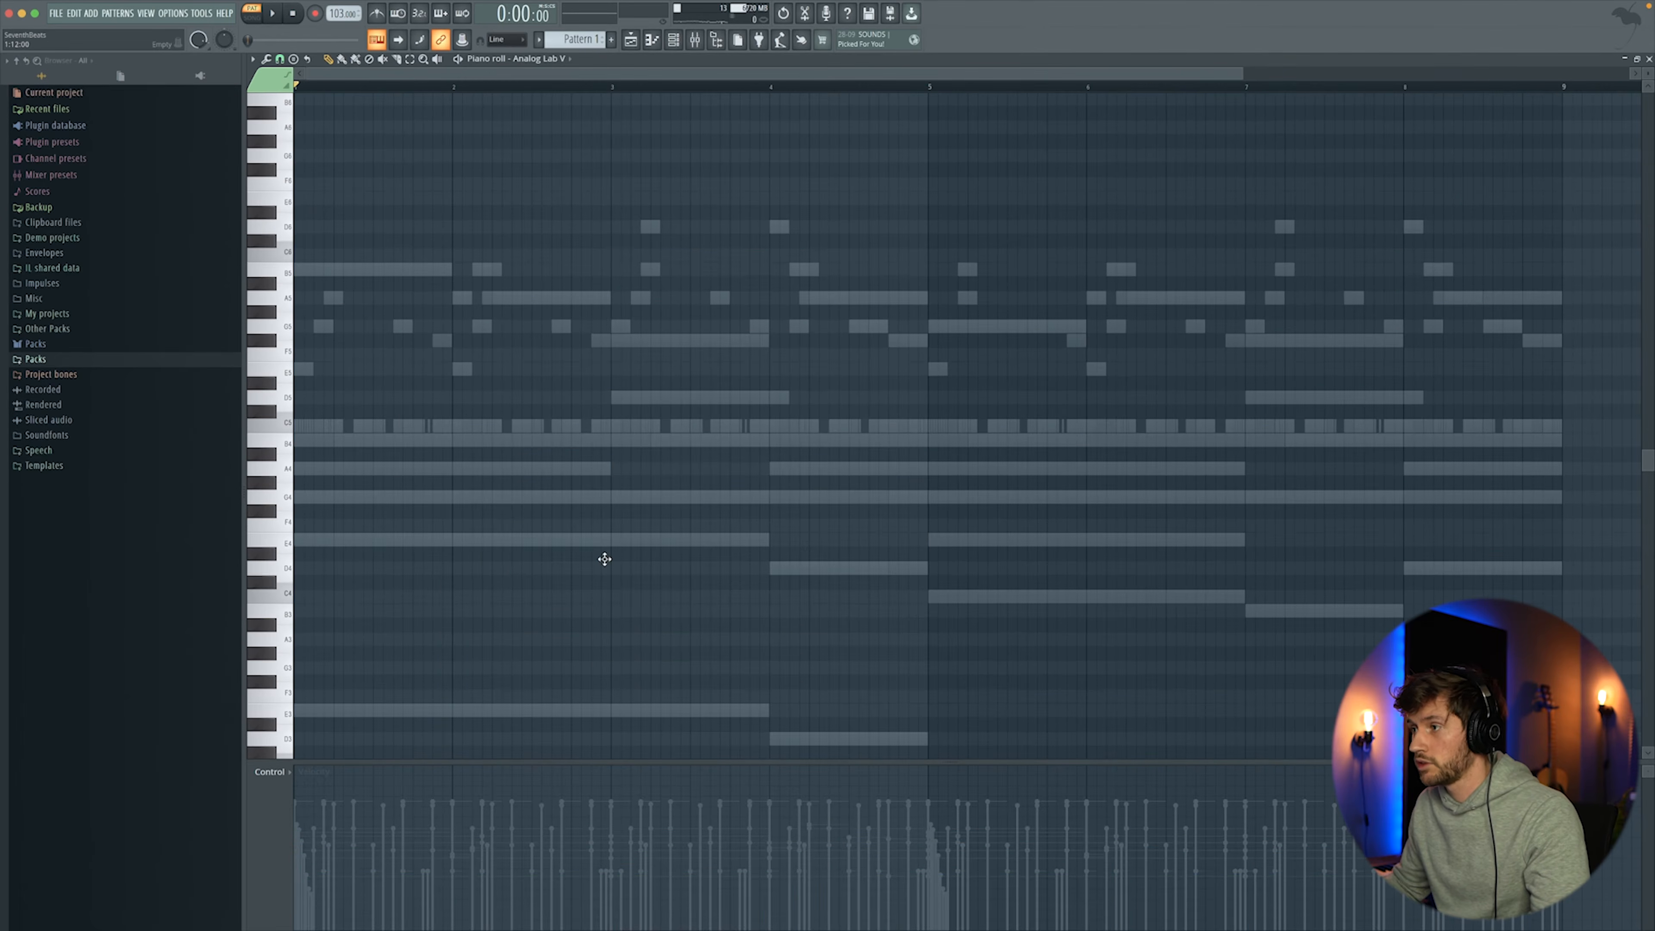
{"action": "key", "text": "ctrl+v"}
Step: Deselect the Analog Lab V chords and play the pattern to hear them with the other channels
{"action": "key", "text": "space"}
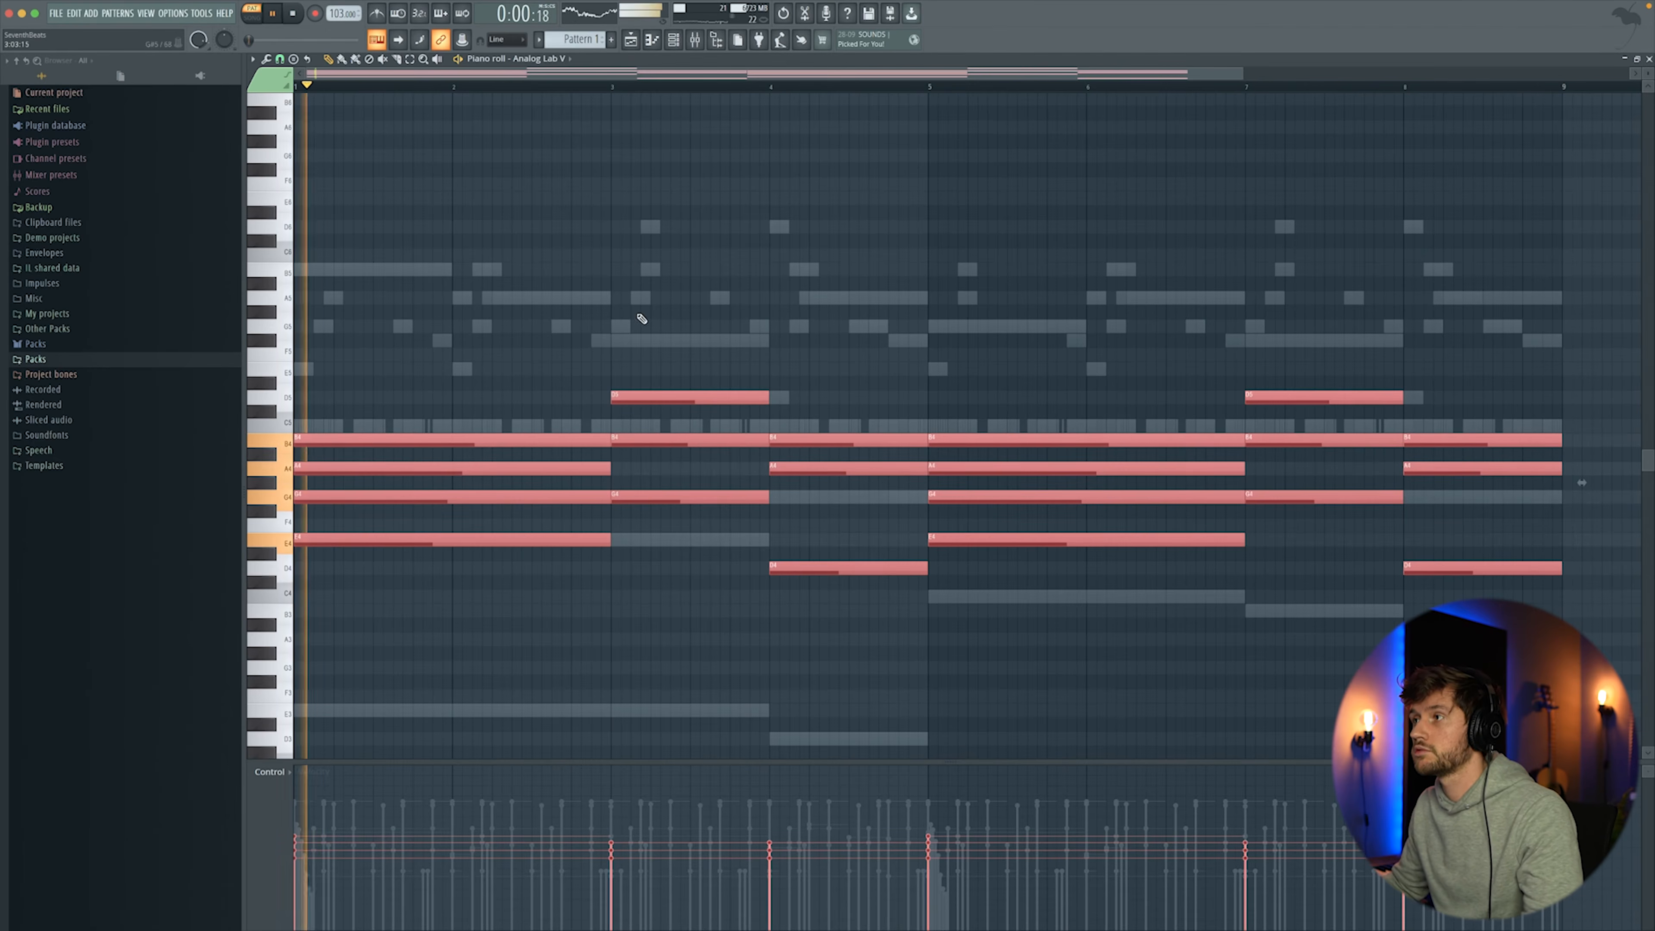
{"action": "key", "text": "F6"}
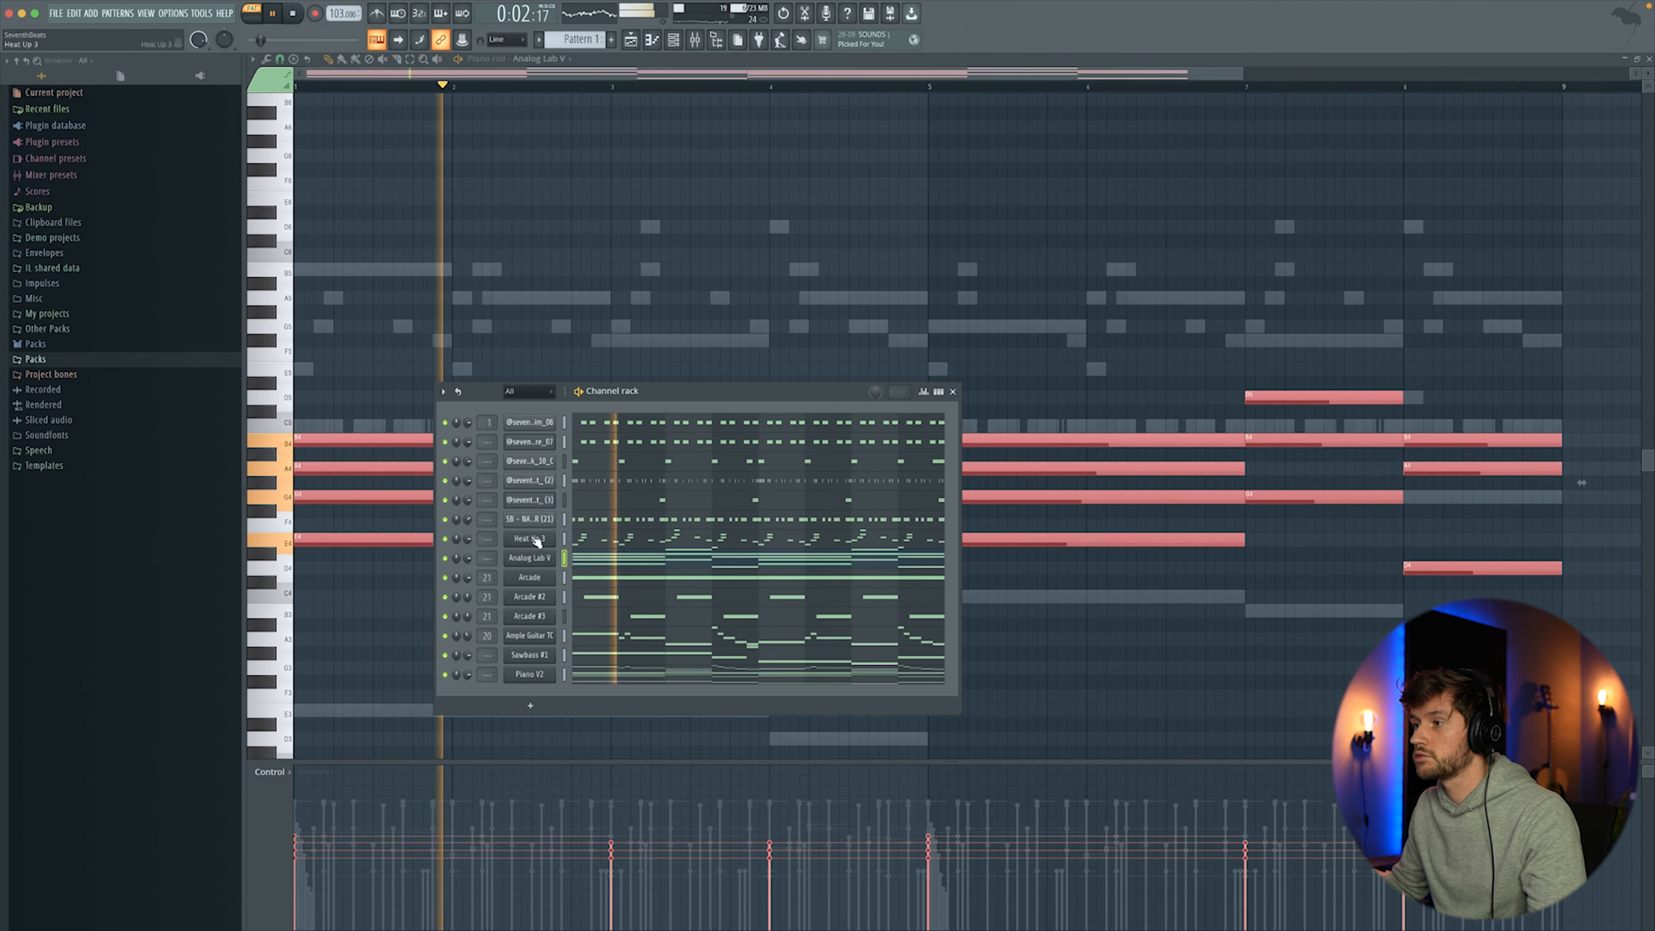
{"action": "key", "text": "space"}
{"action": "left_click", "coordinate": [623, 269], "text": "super"}
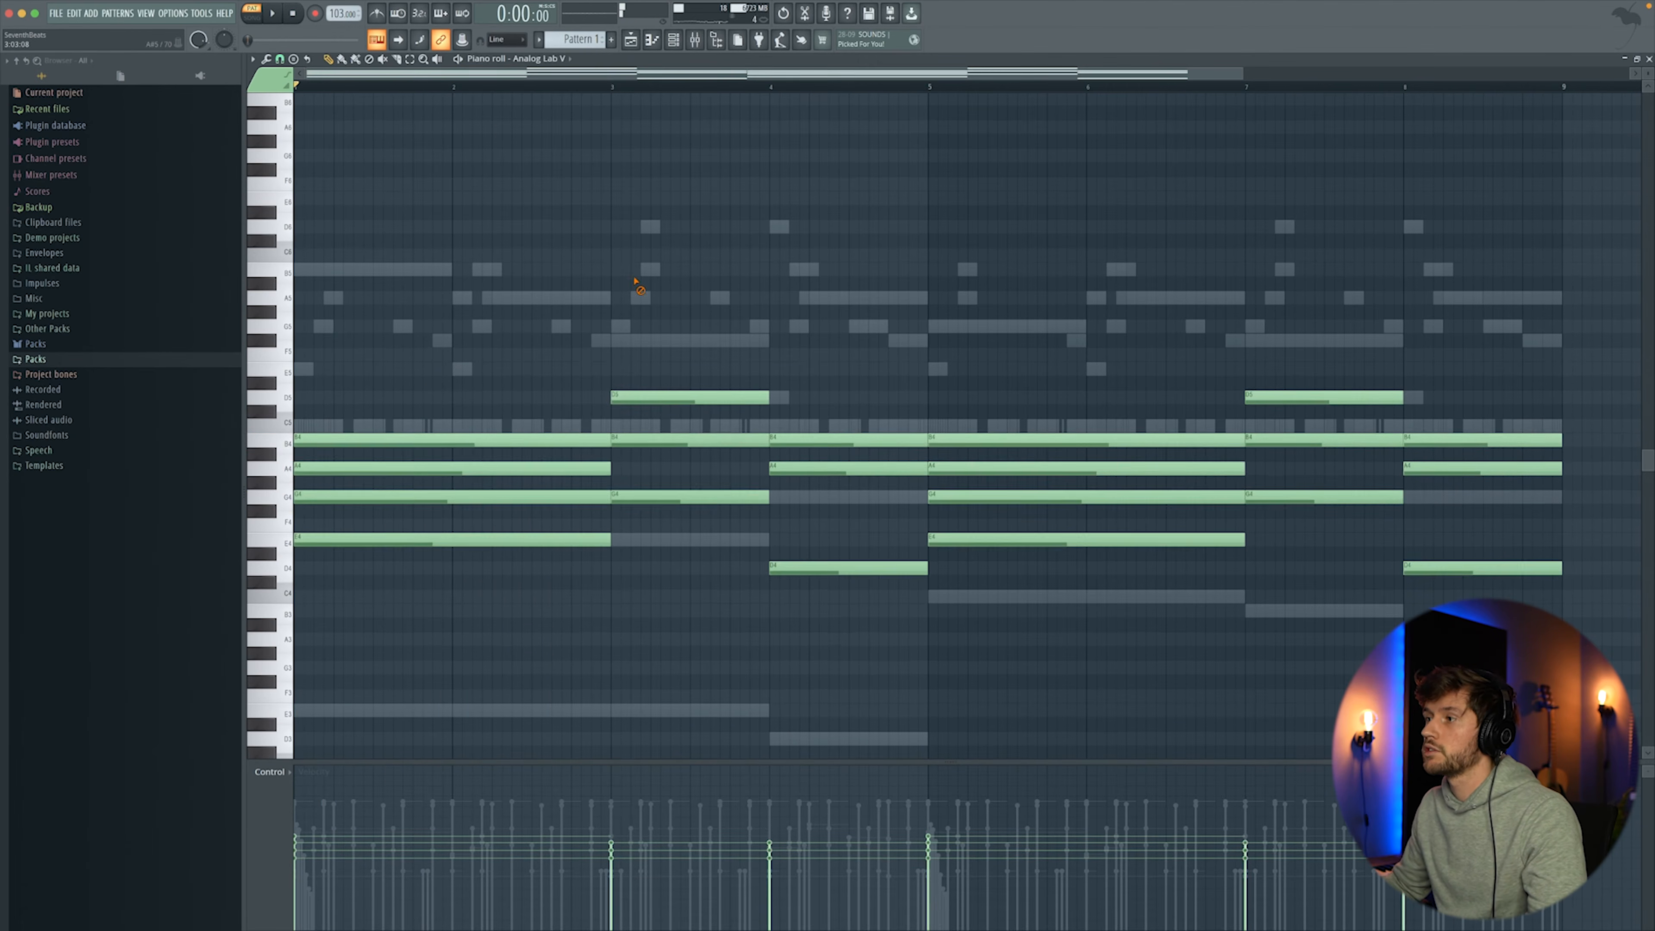
{"action": "scroll", "coordinate": [624, 270], "scroll_direction": "down", "scroll_amount": 3}
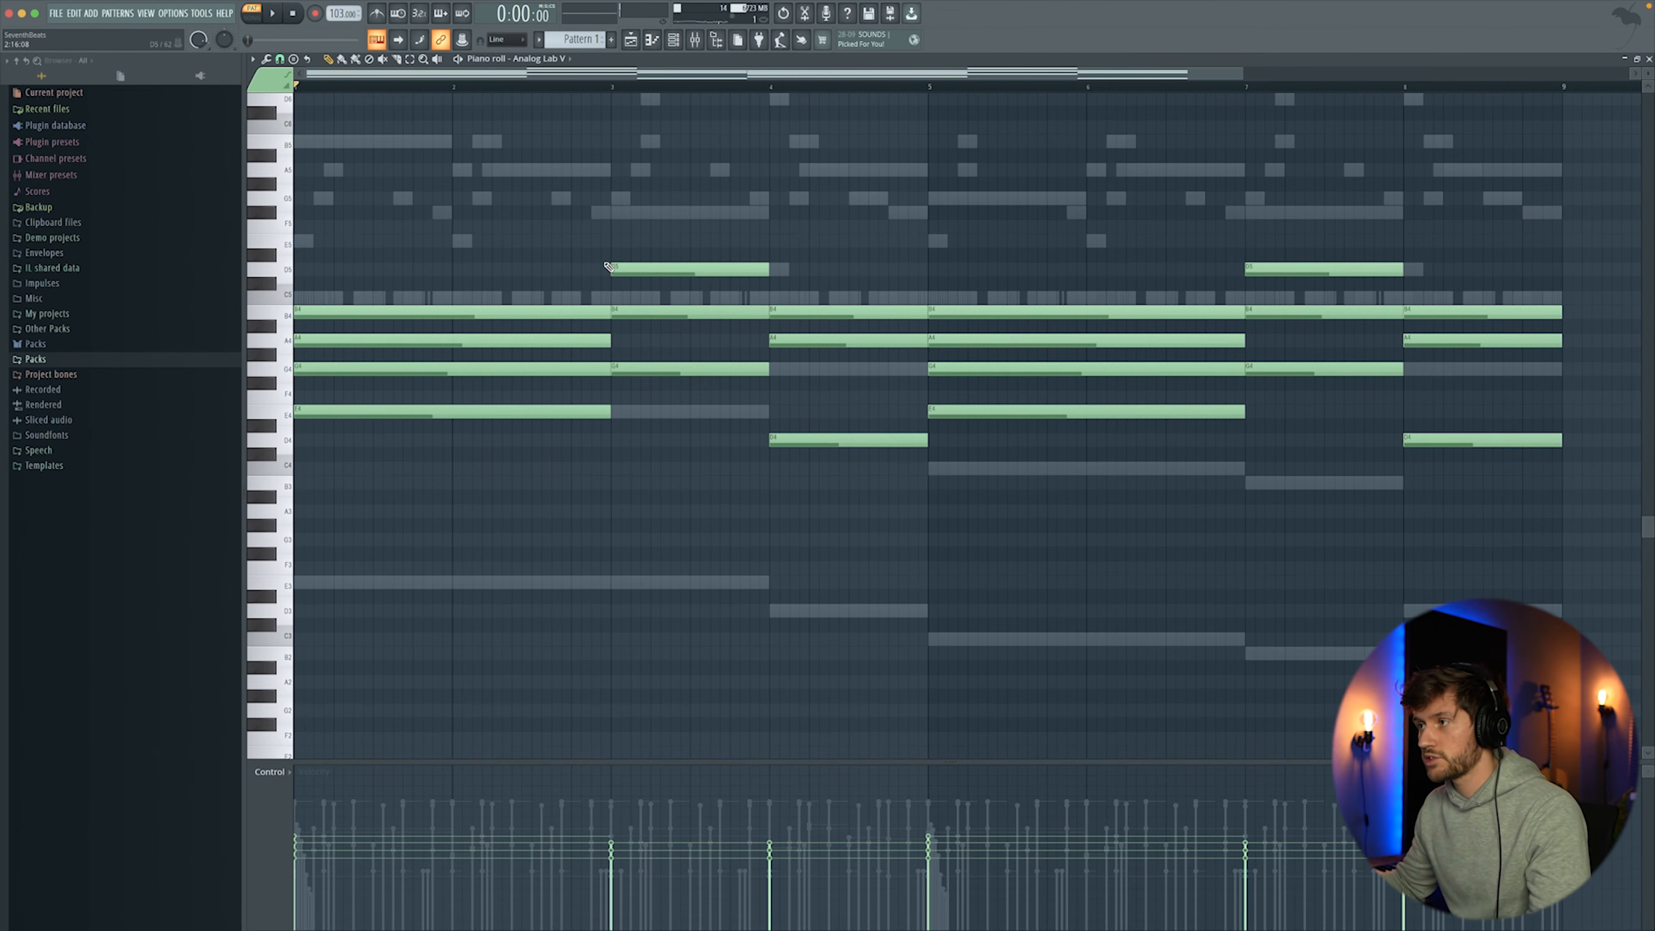
{"action": "key", "text": "space"}
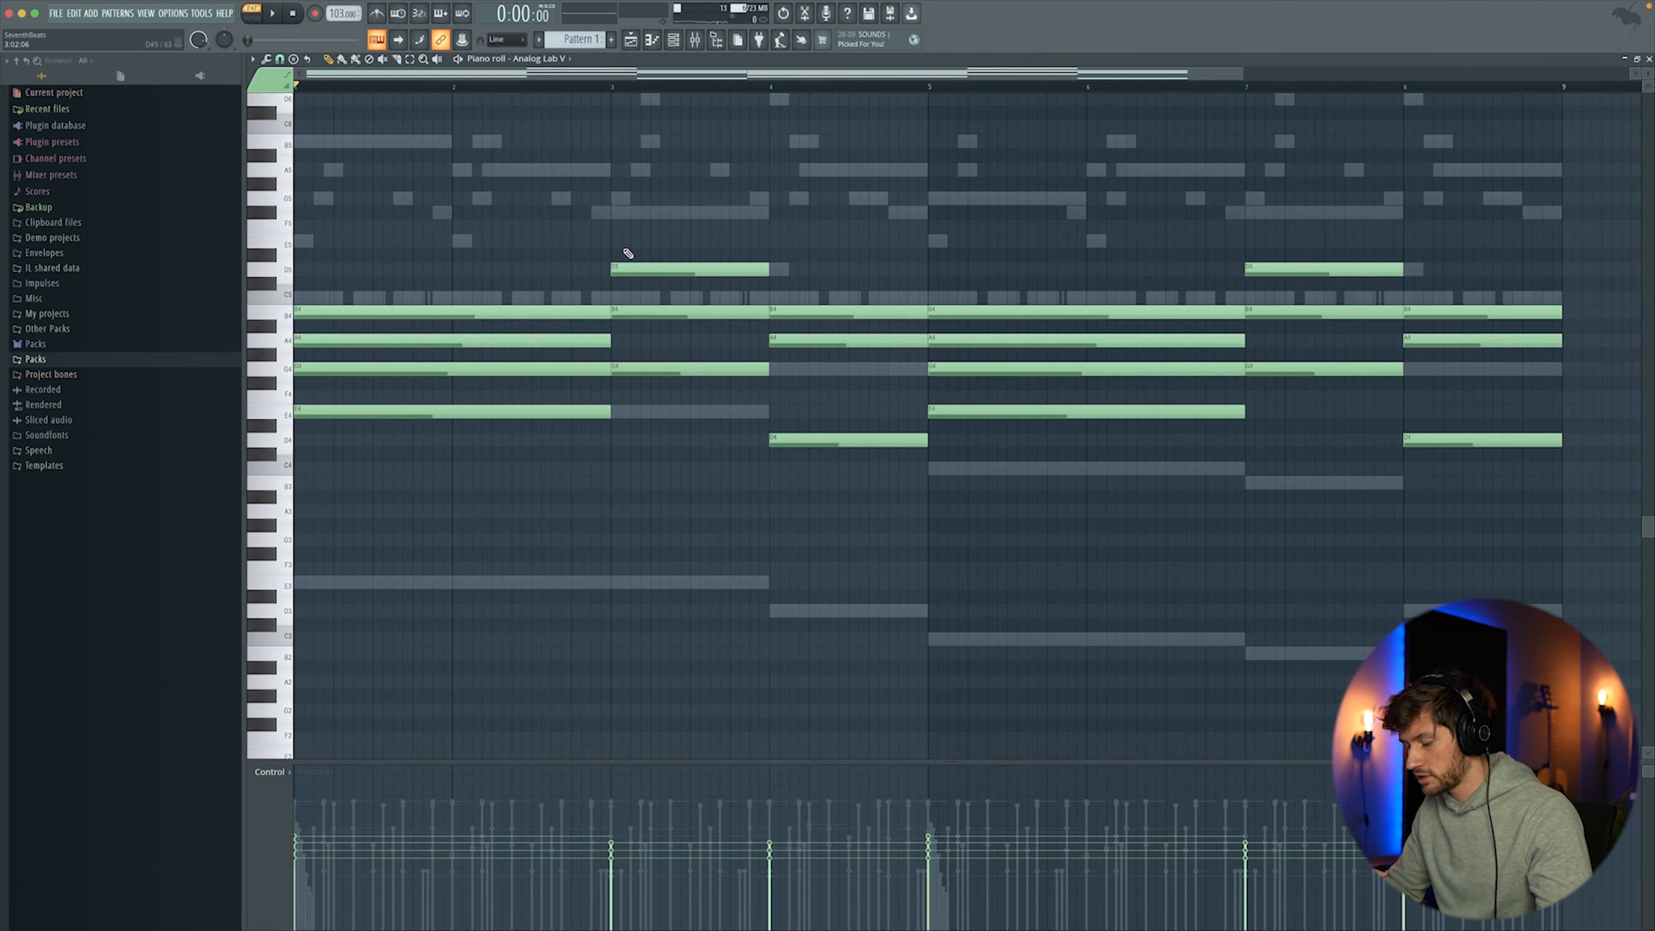
Step: Strum the Analog Lab V chords so their note starts are staggered, and shorten the note ends
{"action": "key", "text": "alt+s"}
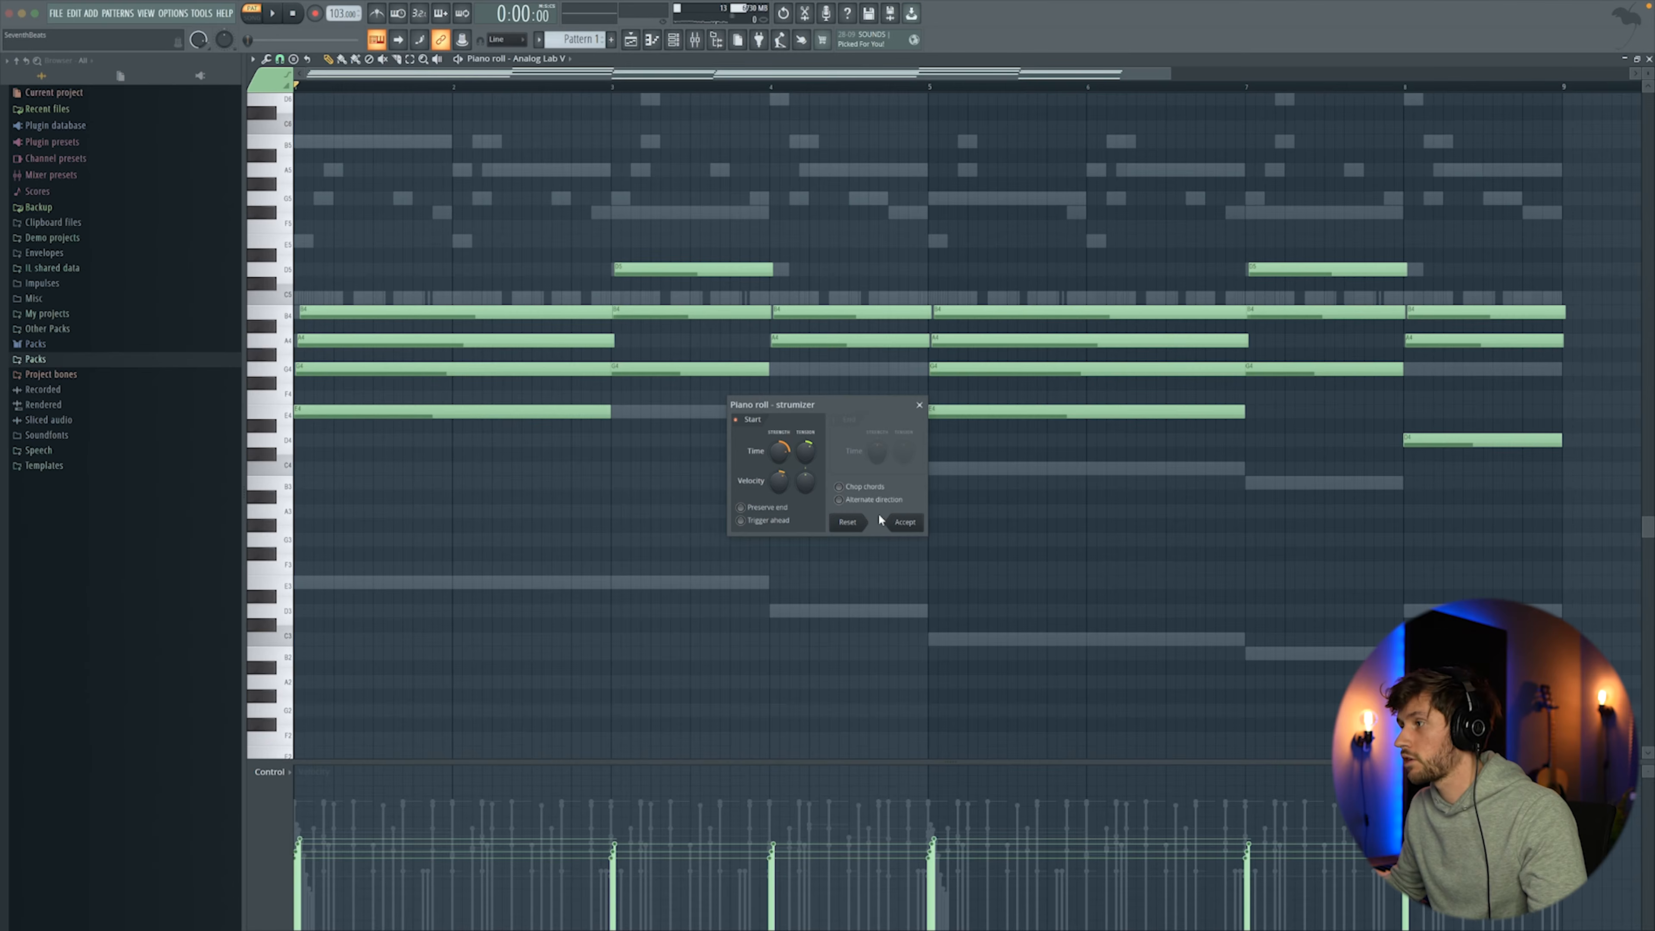
{"action": "left_click", "coordinate": [906, 523]}
{"action": "left_click_drag", "start_coordinate": [329, 161], "coordinate": [1552, 321]}
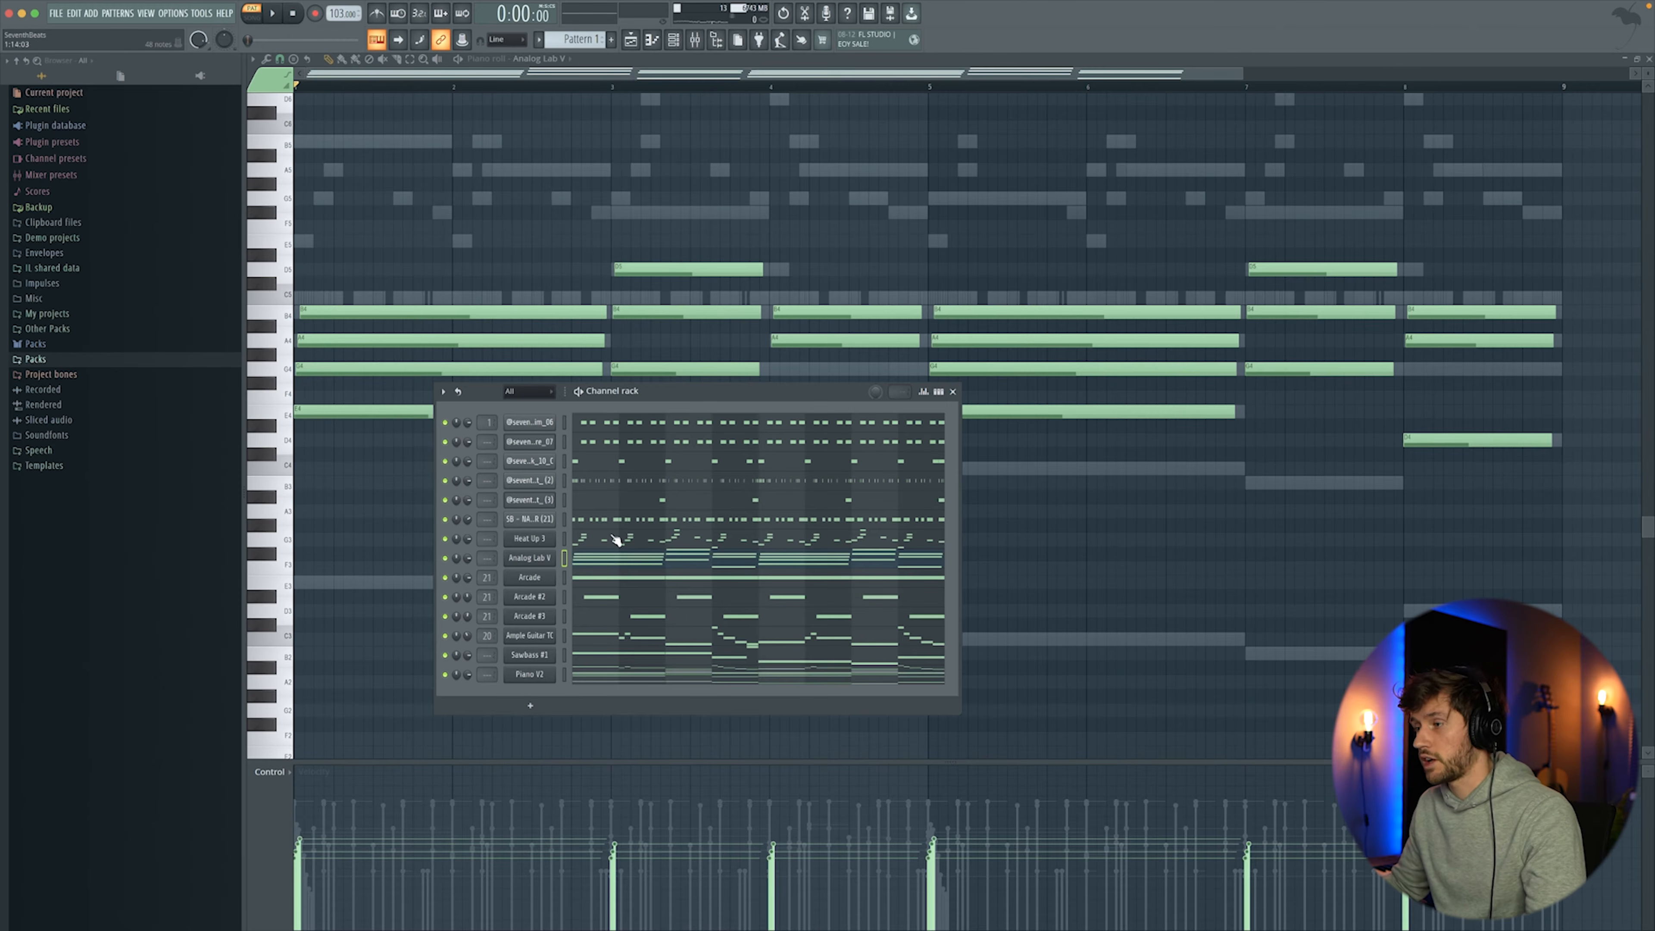
Step: Play the pattern and raise the swing amount in the channel rack
{"action": "key", "text": "space"}
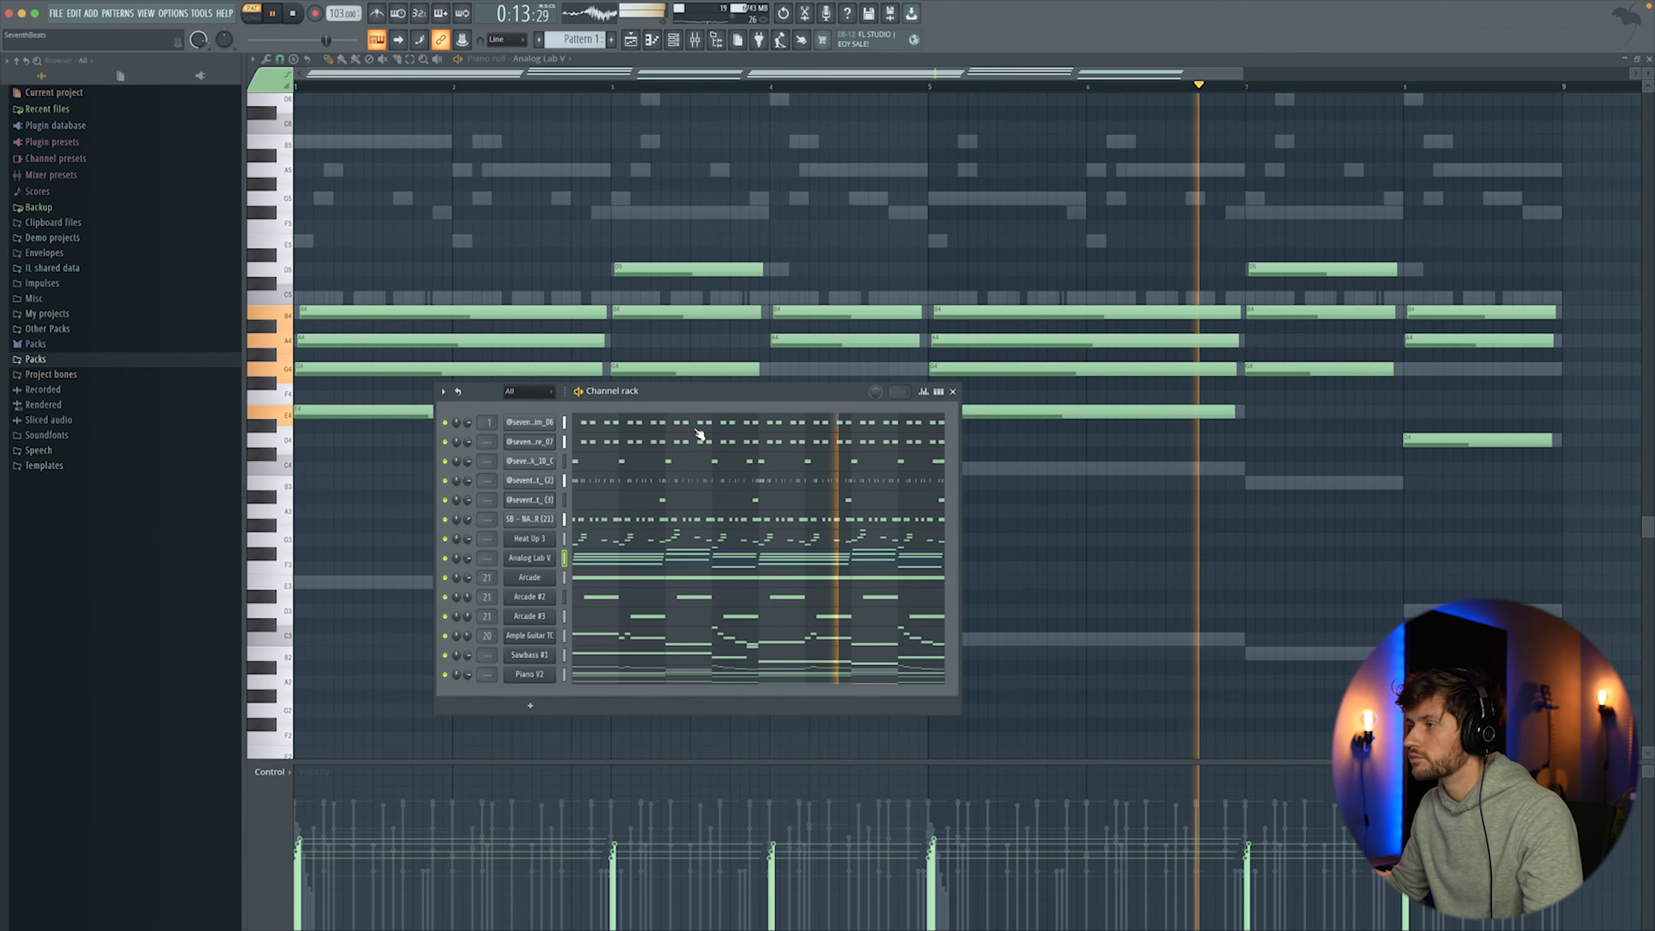
{"action": "left_click_drag", "start_coordinate": [875, 391], "coordinate": [875, 374]}
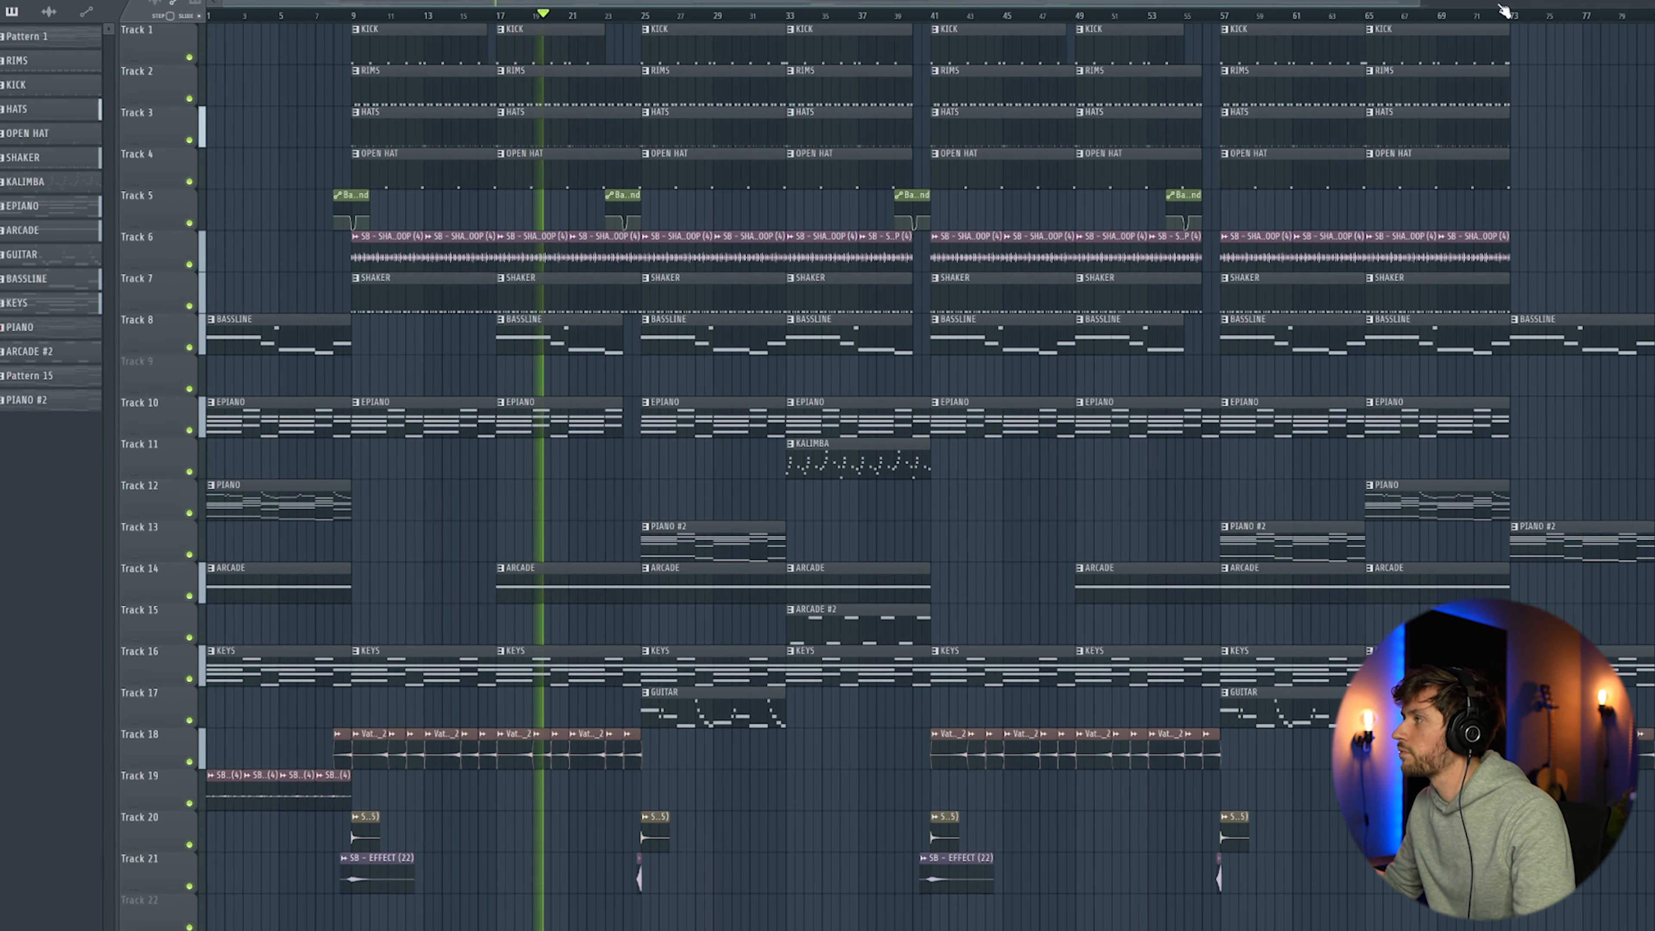
Step: Play the finished arrangement and follow its drum, bassline, keys and effect sections across the timeline
{"action": "left_click_drag", "start_coordinate": [1503, 8], "coordinate": [942, 8]}
{"action": "left_click_drag", "start_coordinate": [576, 5], "coordinate": [845, 8]}
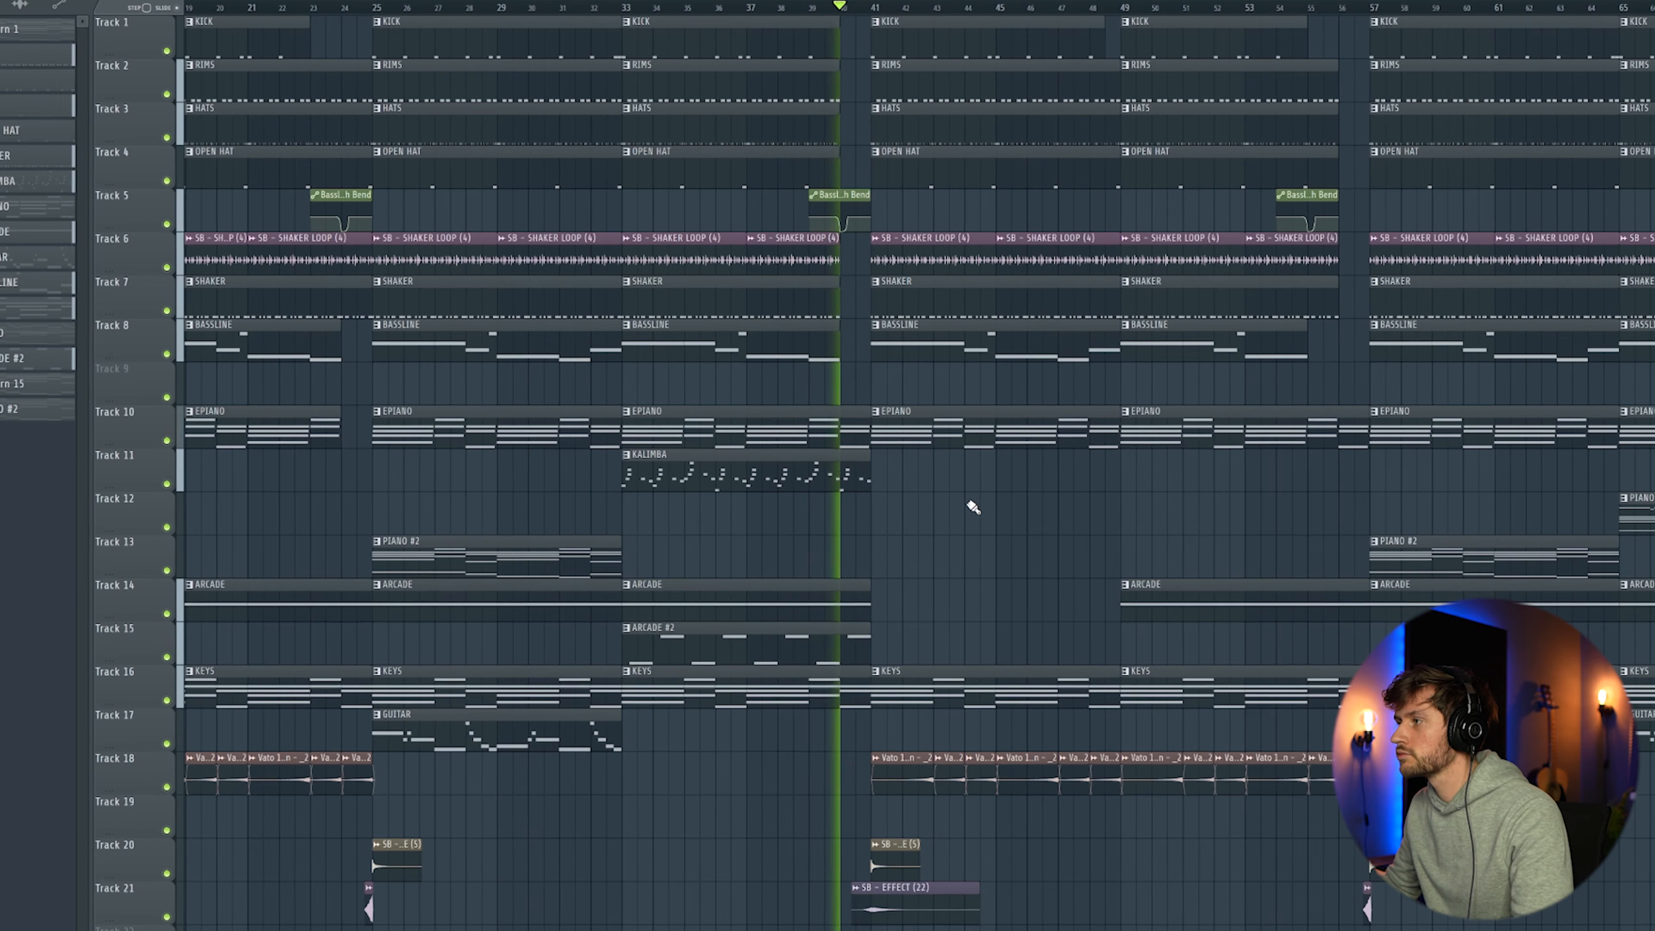
{"action": "key", "text": "space"}
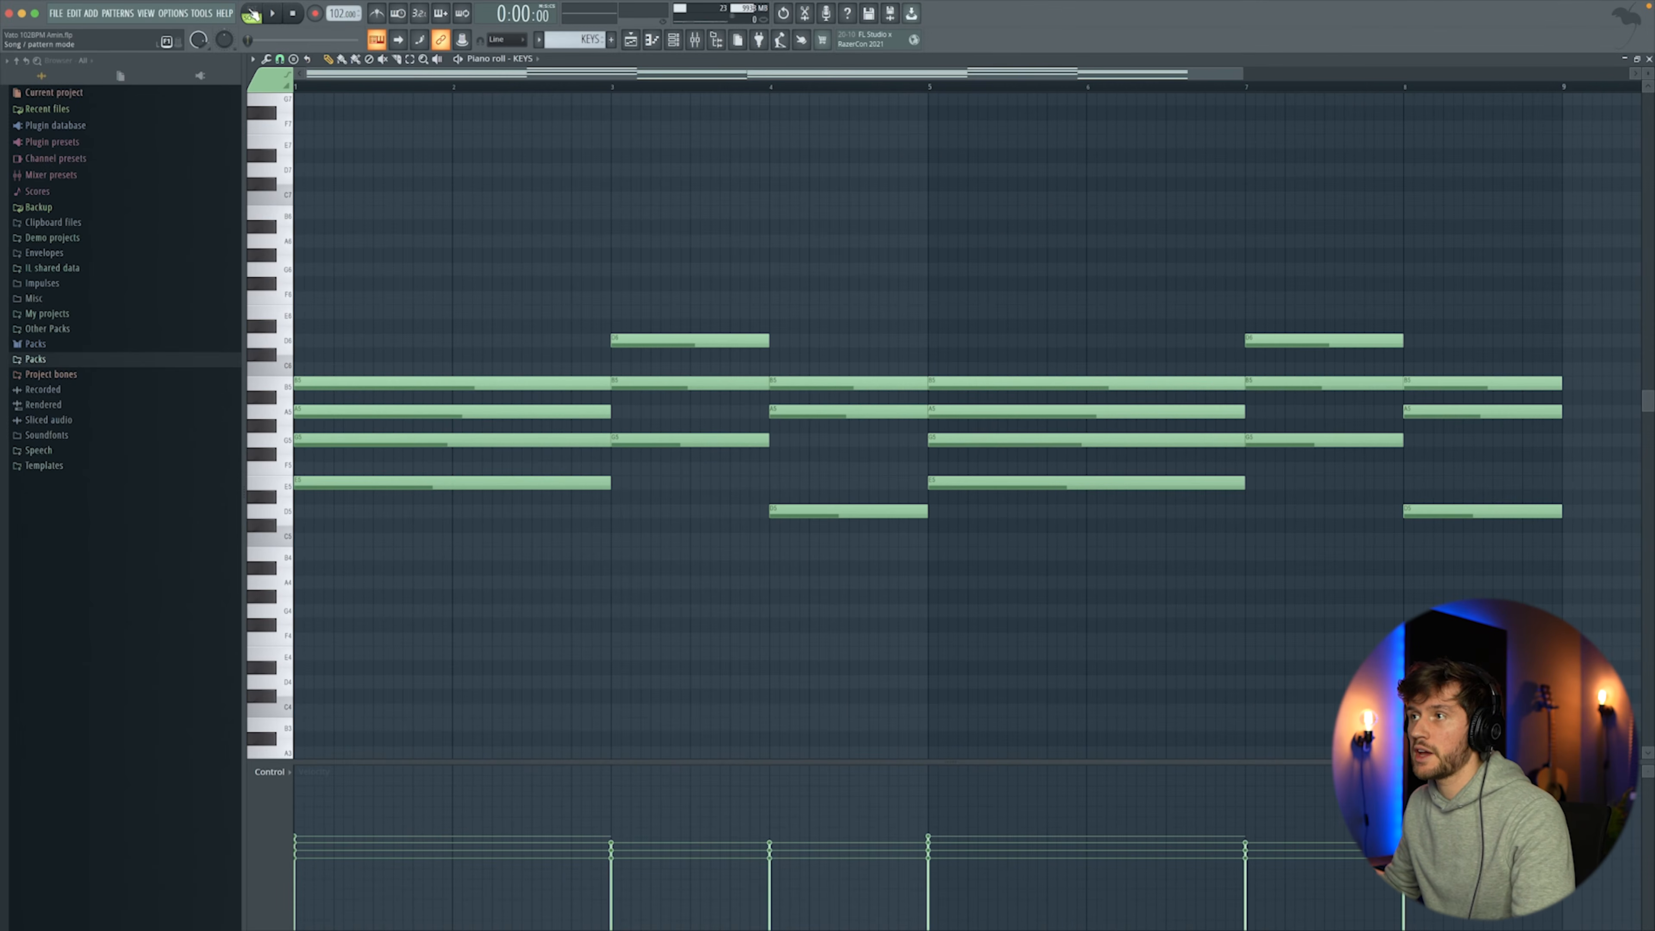
Step: Play the KEYS pattern on its own in pattern mode and check its channel in the channel rack
{"action": "left_click", "coordinate": [252, 13]}
{"action": "key", "text": "space"}
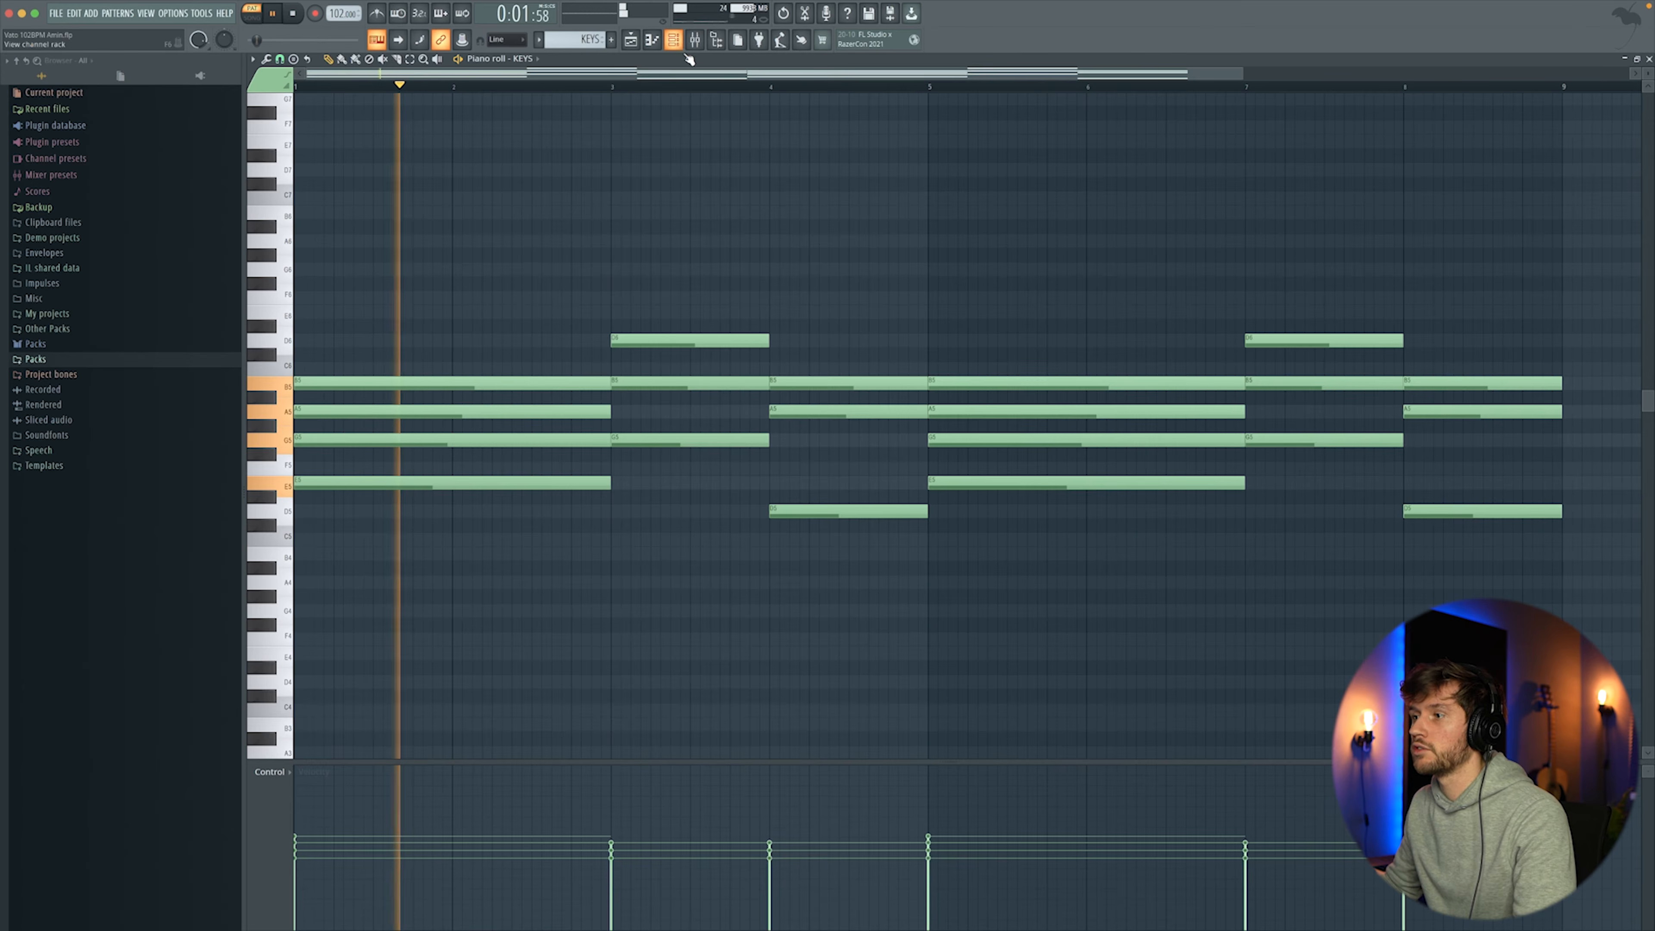
{"action": "left_click", "coordinate": [675, 41]}
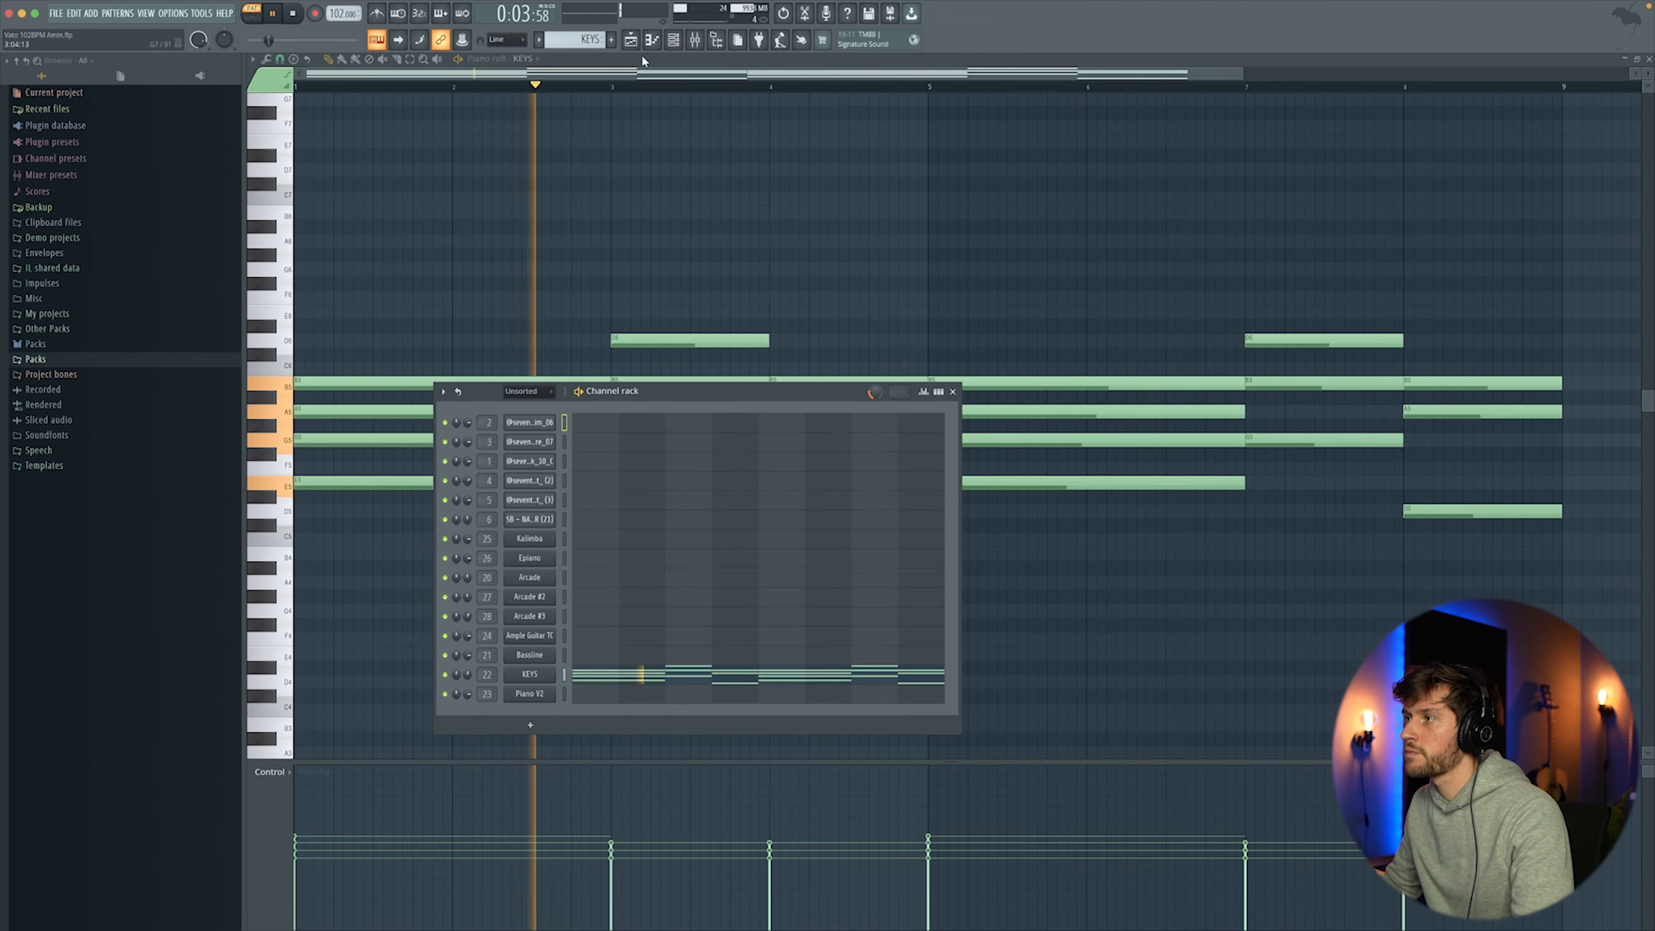
{"action": "left_click", "coordinate": [643, 58]}
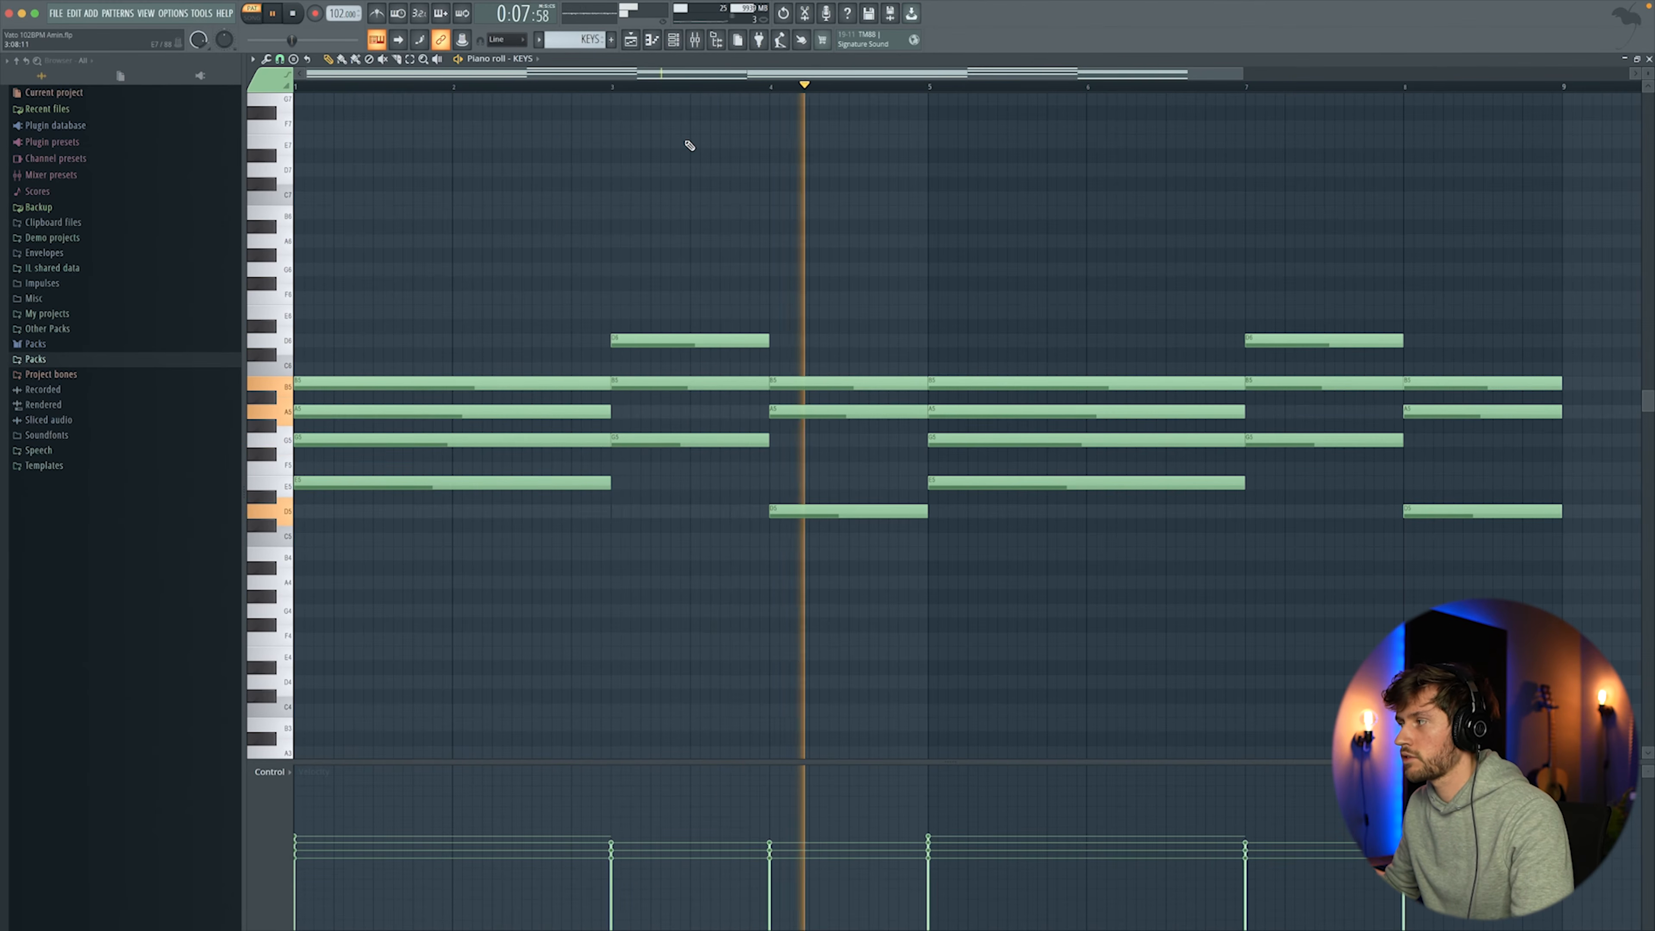
{"action": "key", "text": "space"}
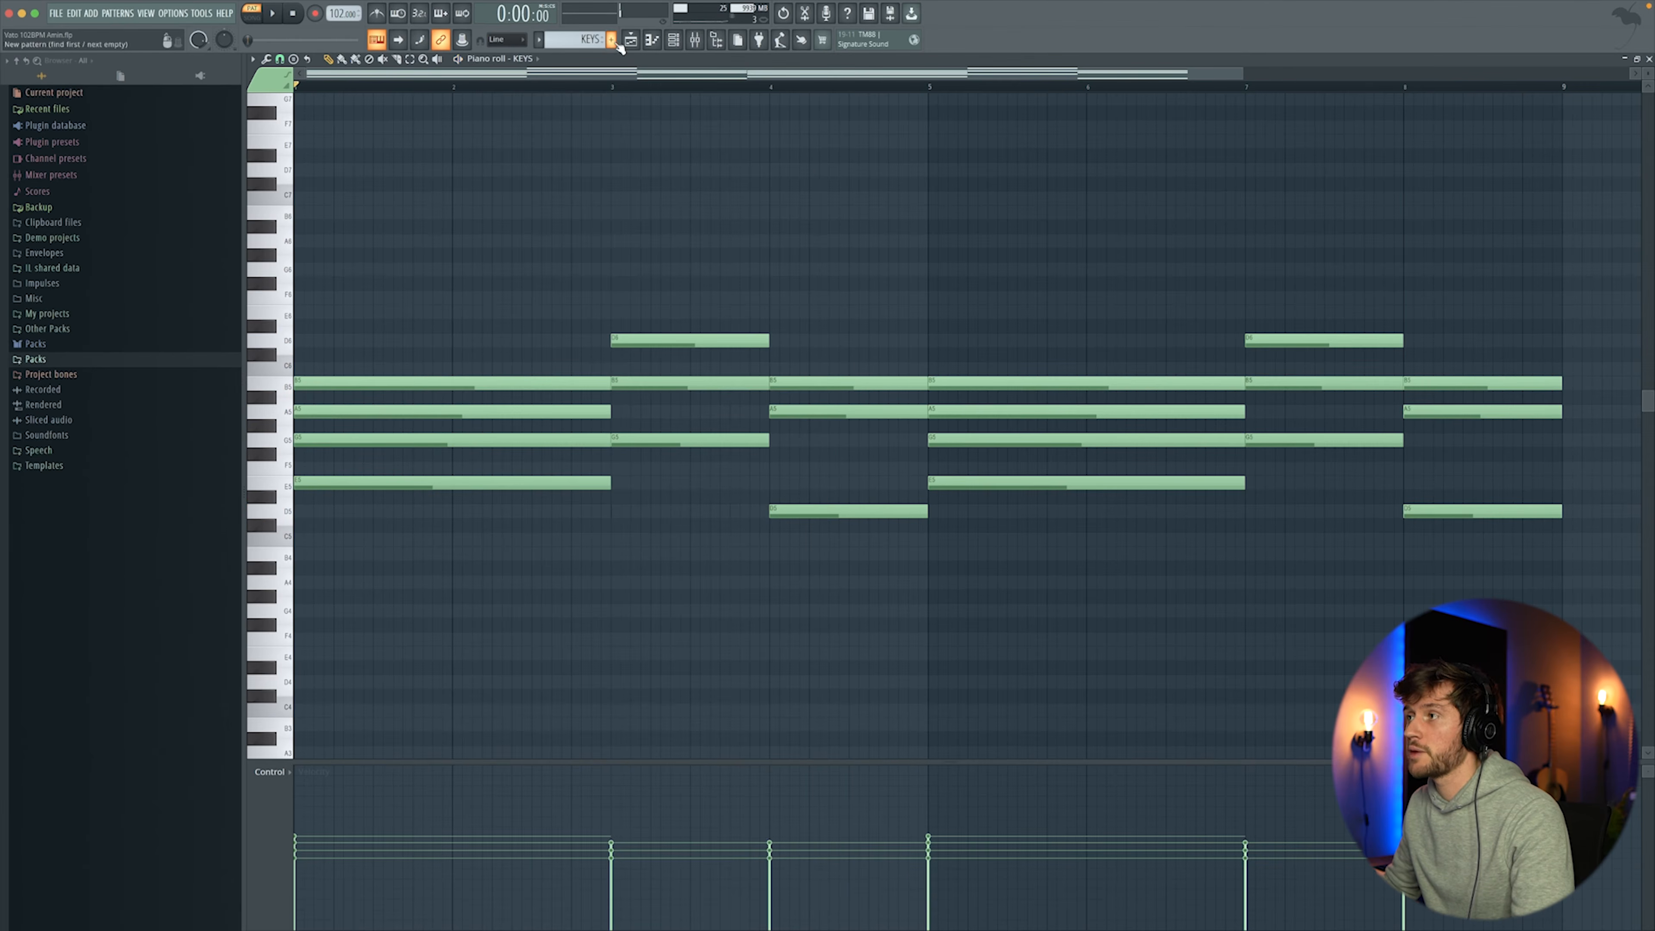
Step: Solo playlist Track 18 and play its sliced Vato audio clips
{"action": "left_click", "coordinate": [629, 40]}
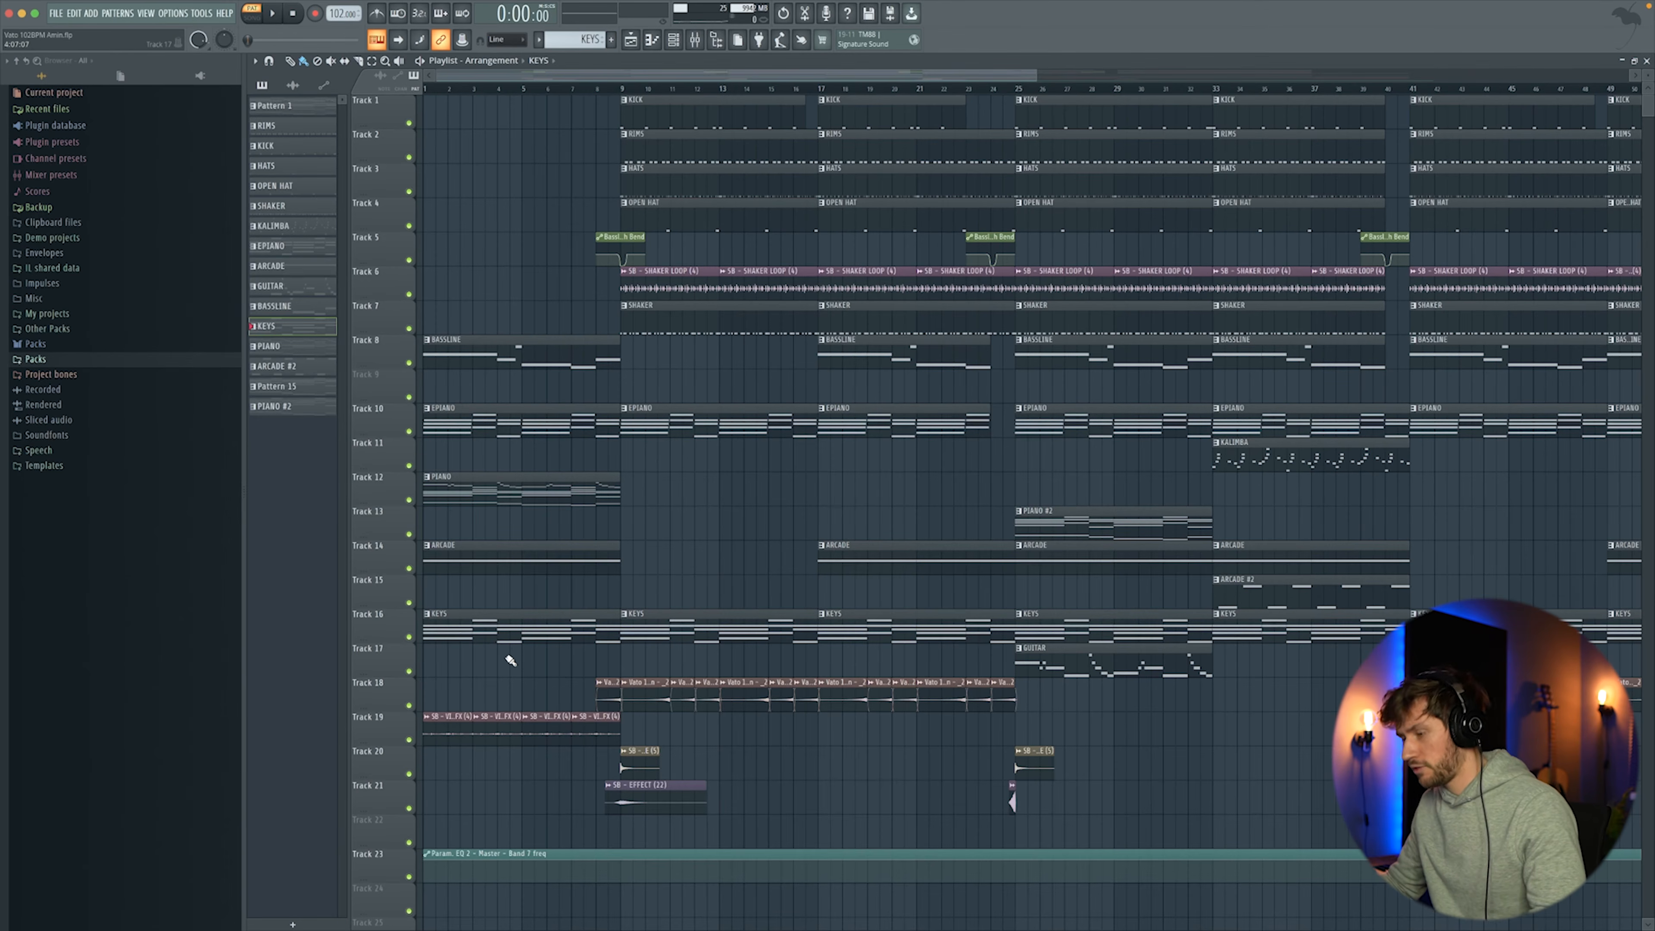
{"action": "left_click", "coordinate": [411, 706], "text": "ctrl"}
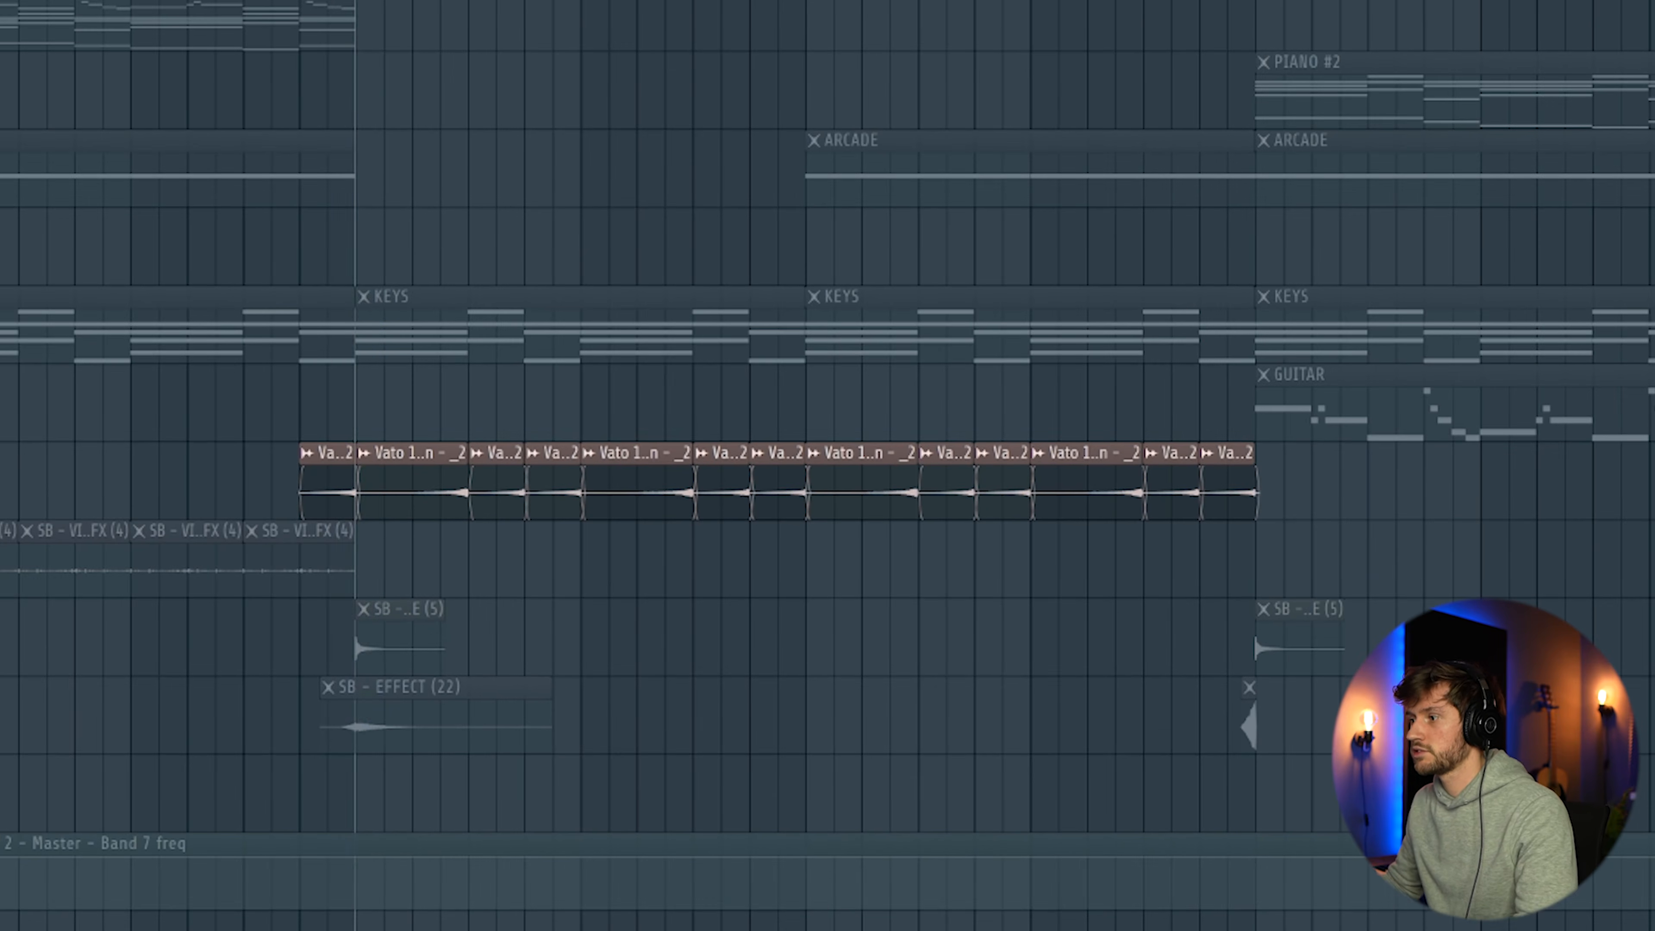
{"action": "key", "text": "space"}
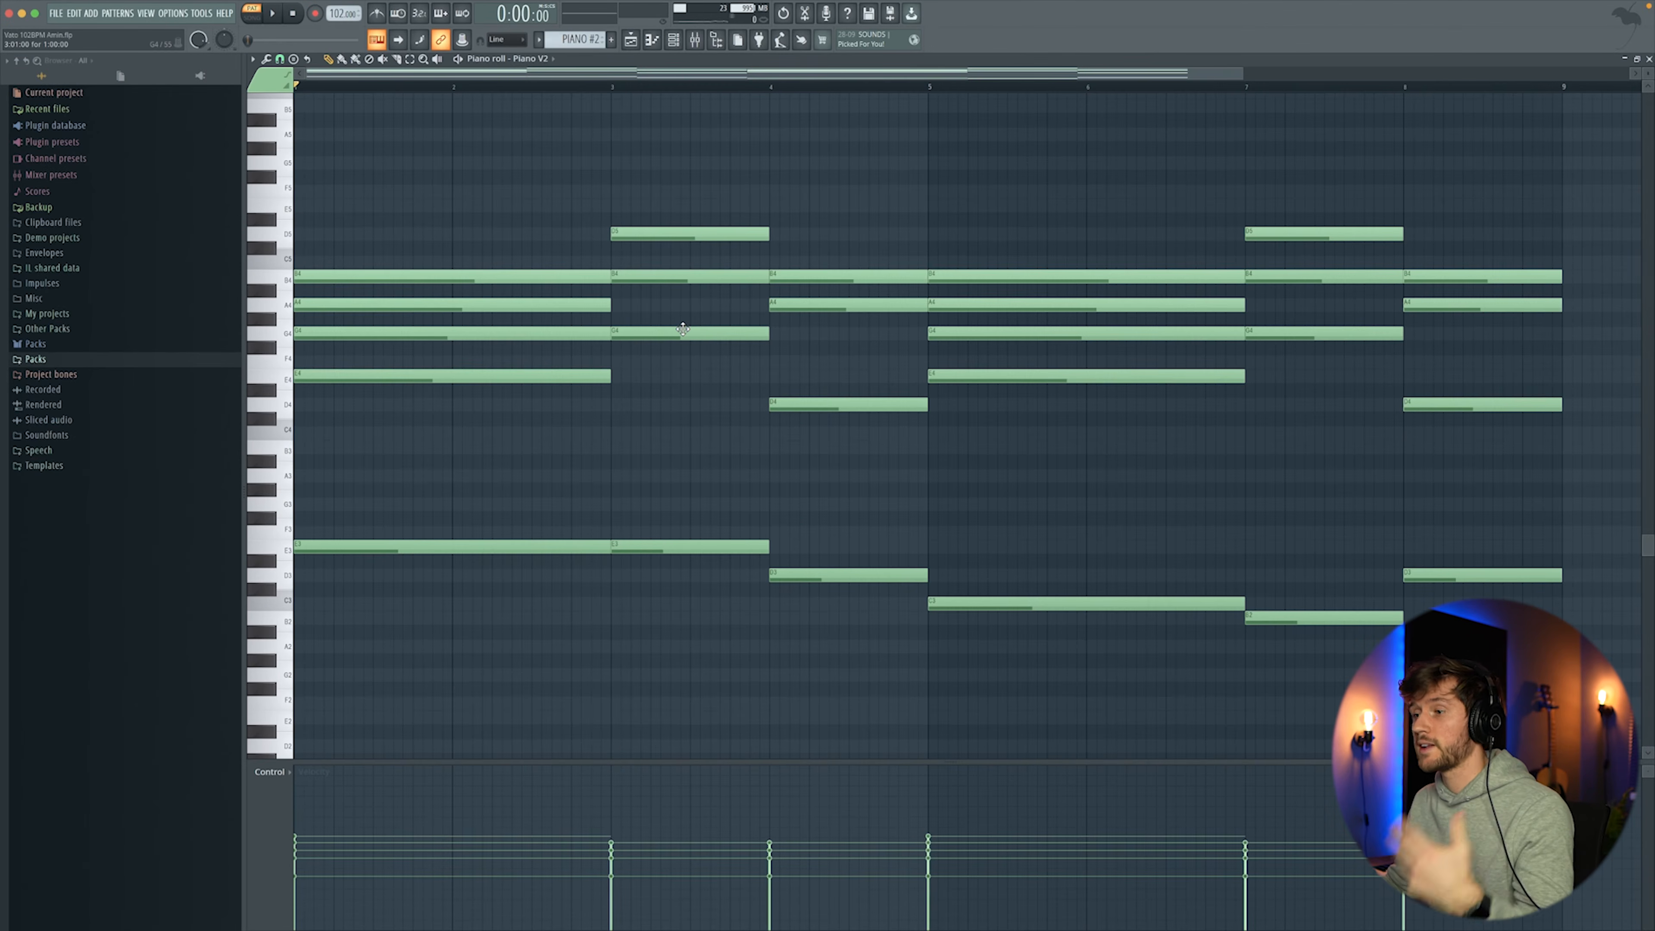
Step: Open Edison on the Master mixer track and place its recorded chord audio on playlist Track 25 from bar 9
{"action": "left_click", "coordinate": [631, 40]}
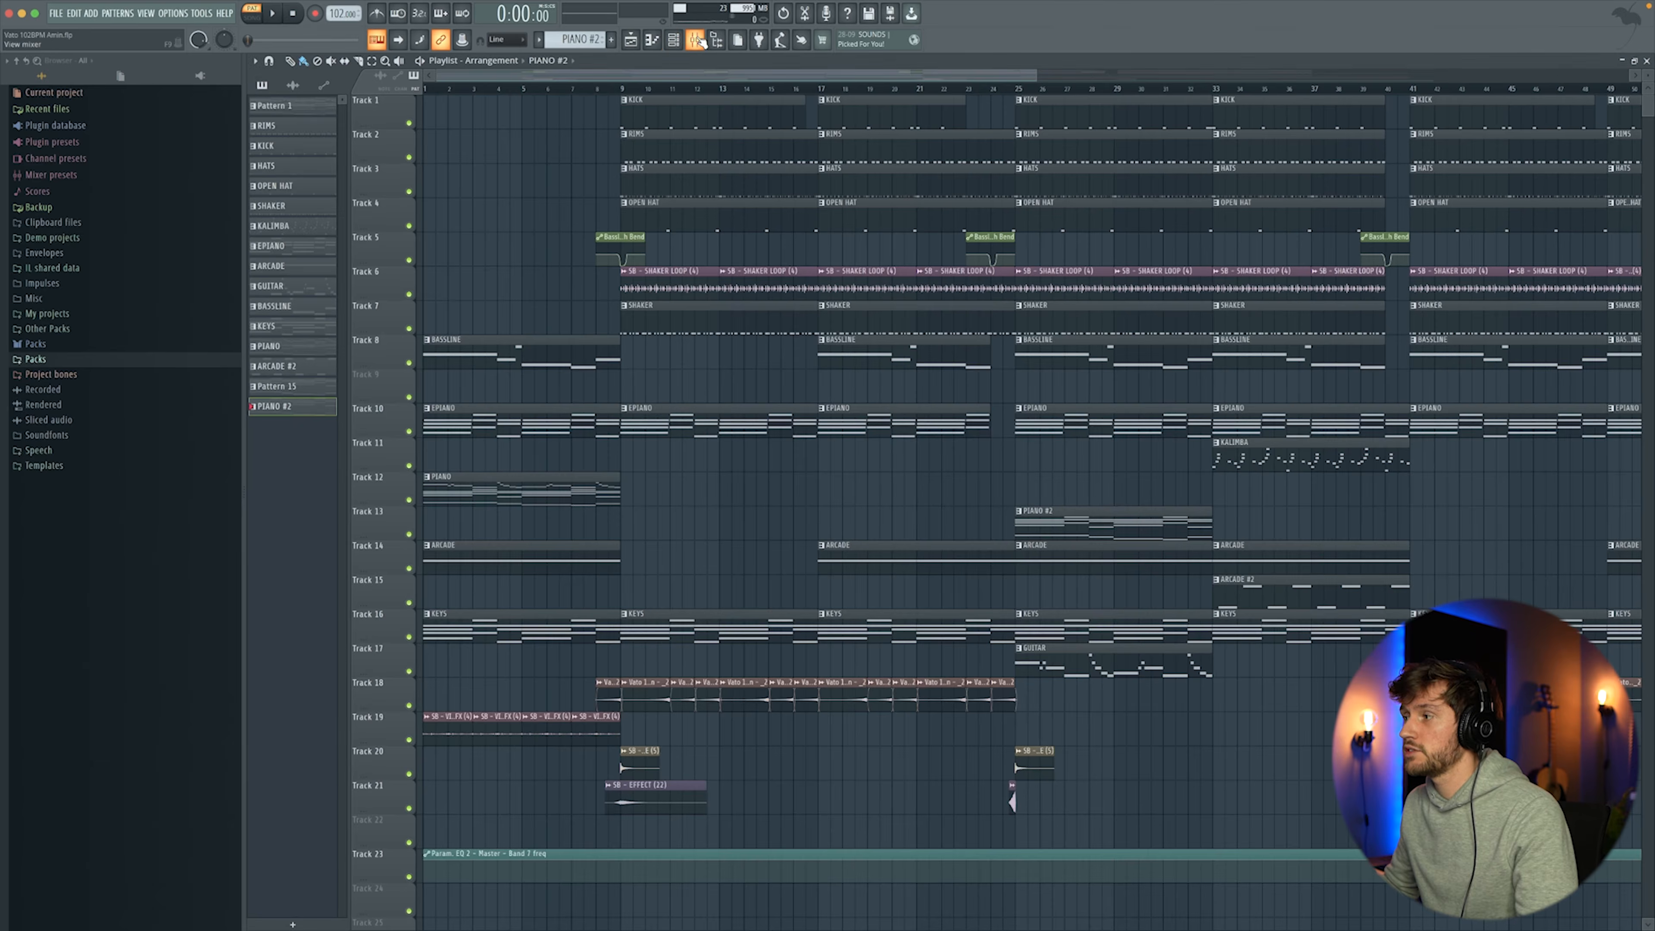
{"action": "key", "text": "F9"}
{"action": "left_click", "coordinate": [434, 387]}
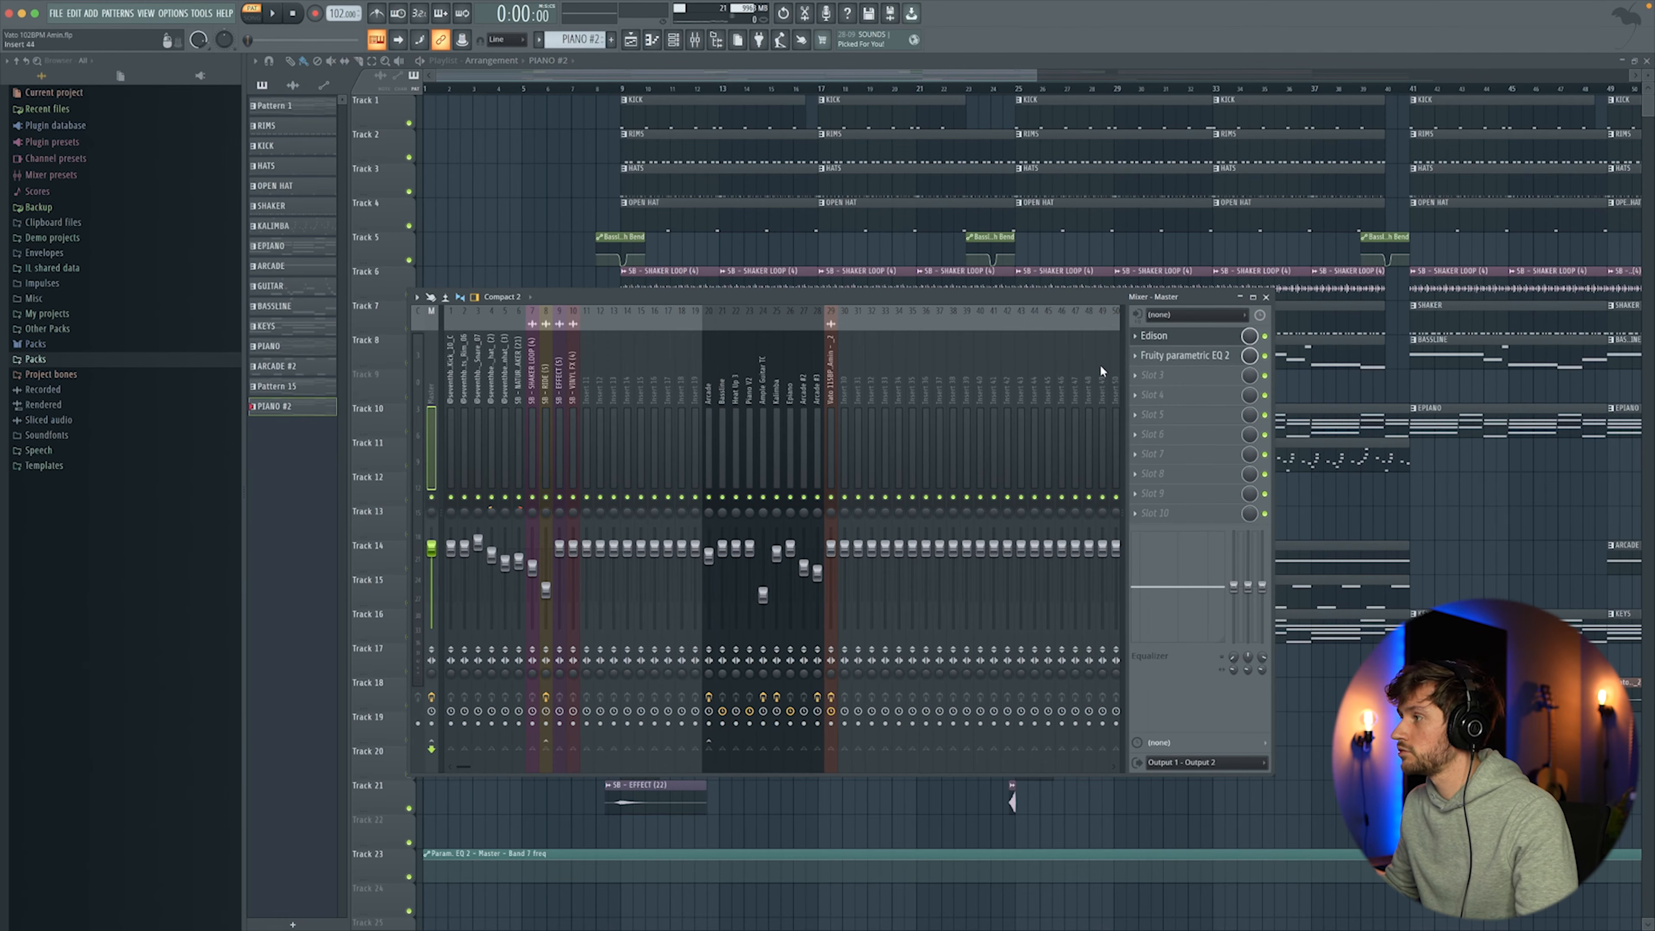
{"action": "left_click", "coordinate": [1195, 338]}
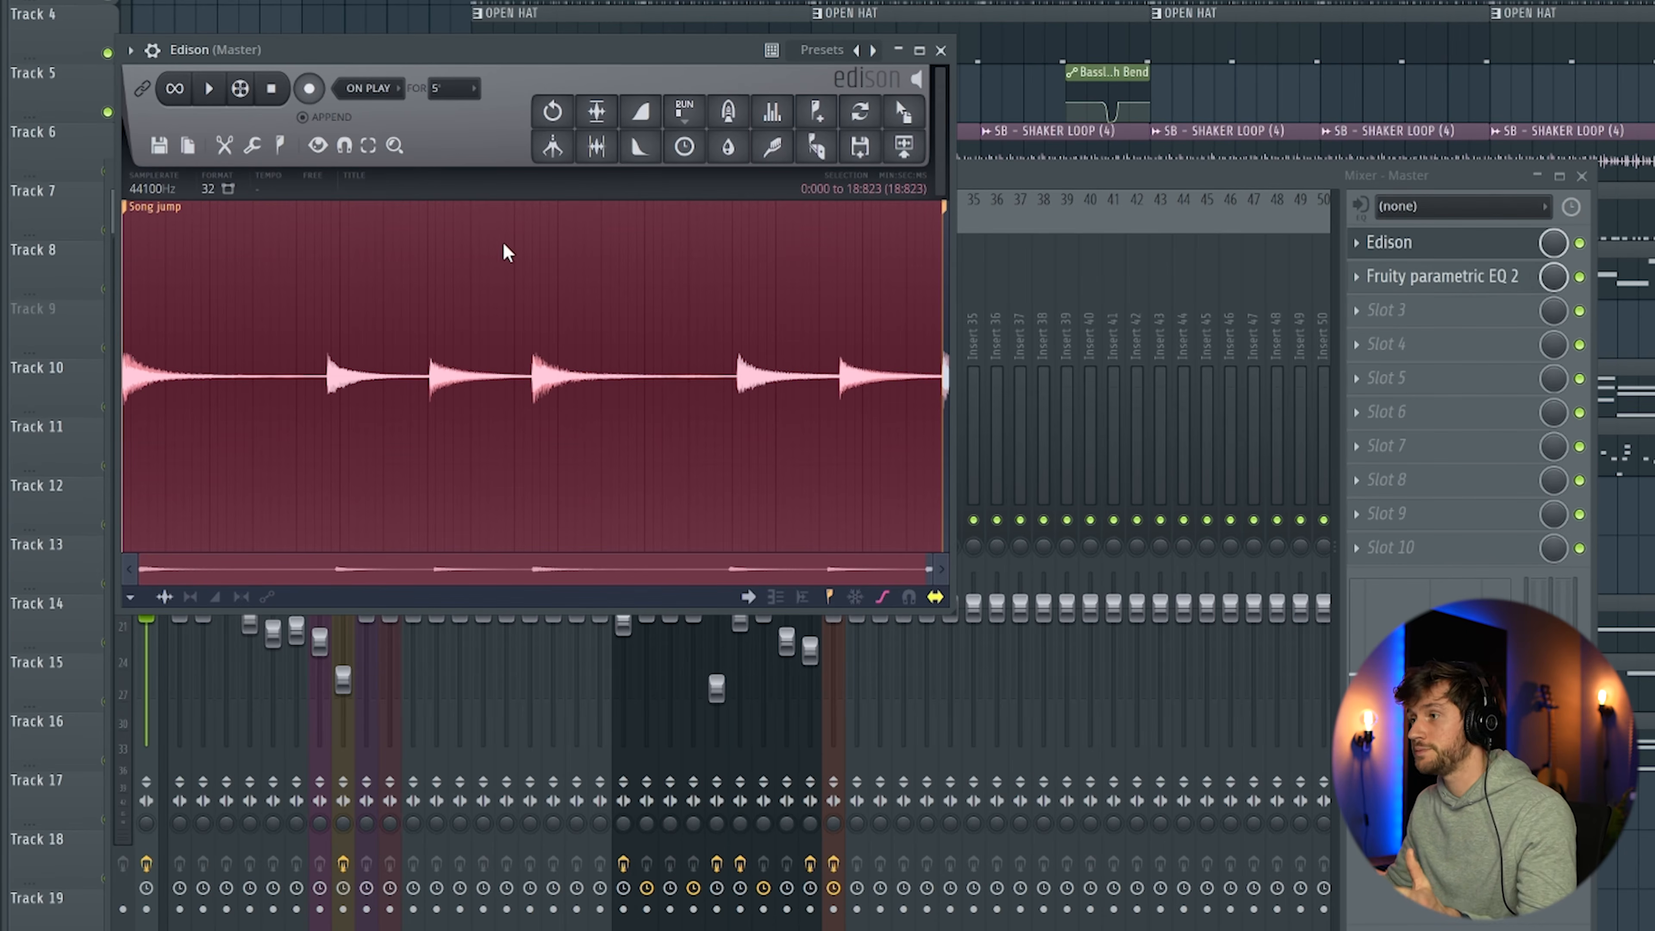
{"action": "left_click", "coordinate": [130, 209]}
{"action": "double_click", "coordinate": [130, 208]}
{"action": "left_click_drag", "start_coordinate": [903, 112], "coordinate": [808, 929]}
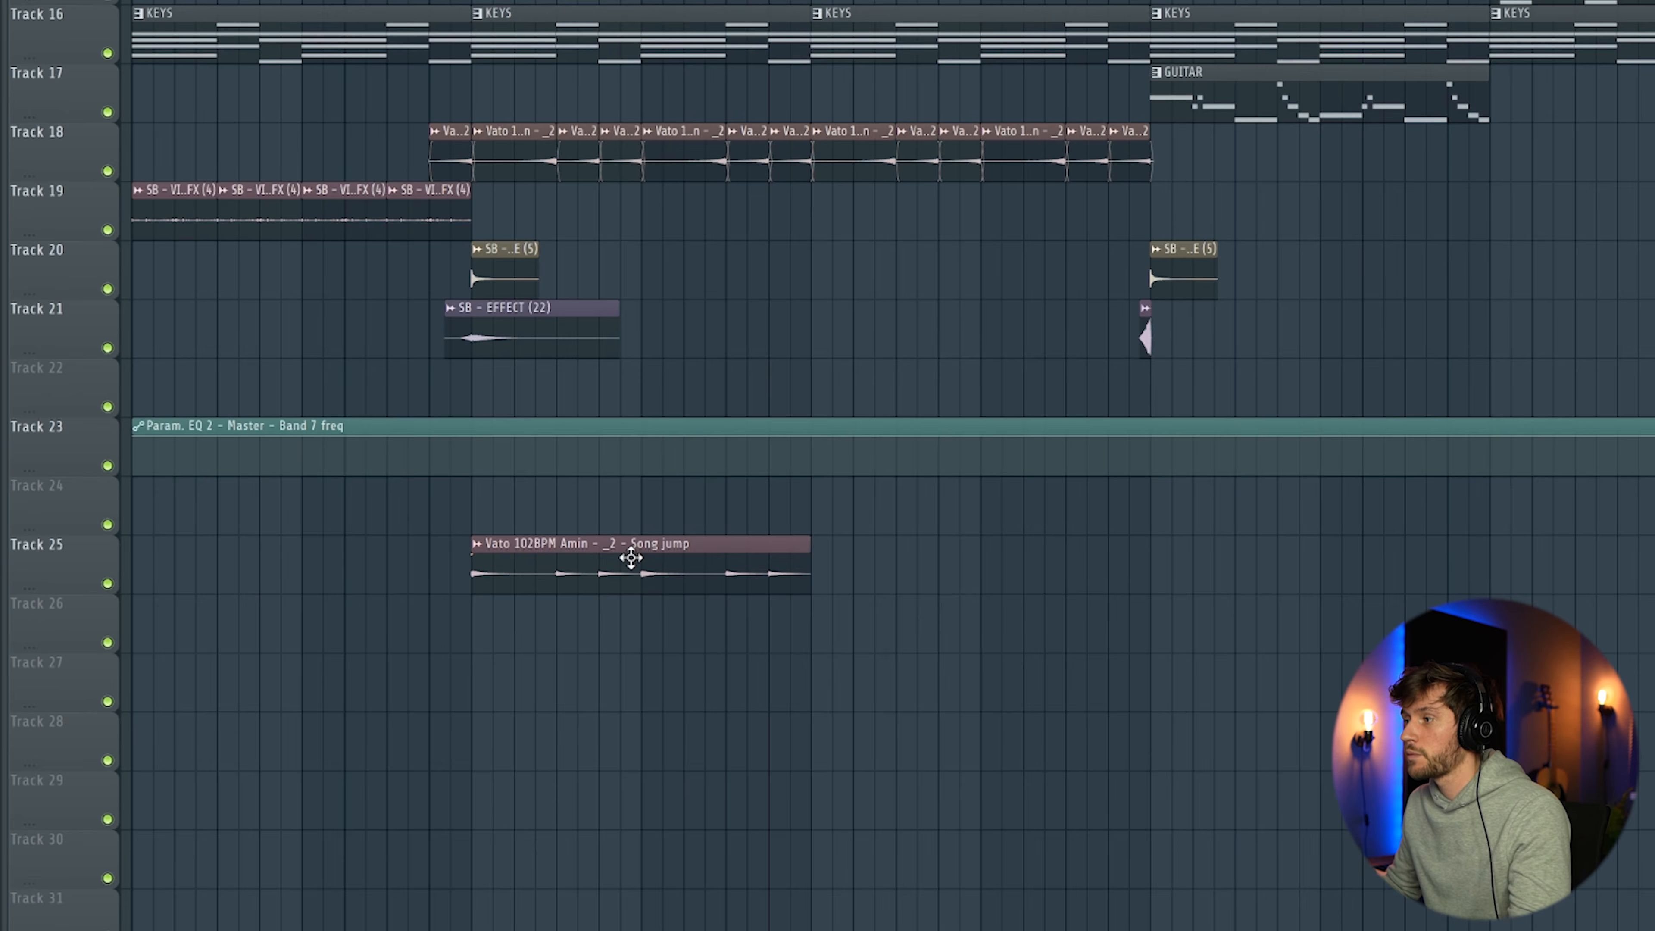
Step: Reverse the recorded chord clip on Track 25 and slice it into six pieces at the chord boundaries
{"action": "double_click", "coordinate": [631, 557]}
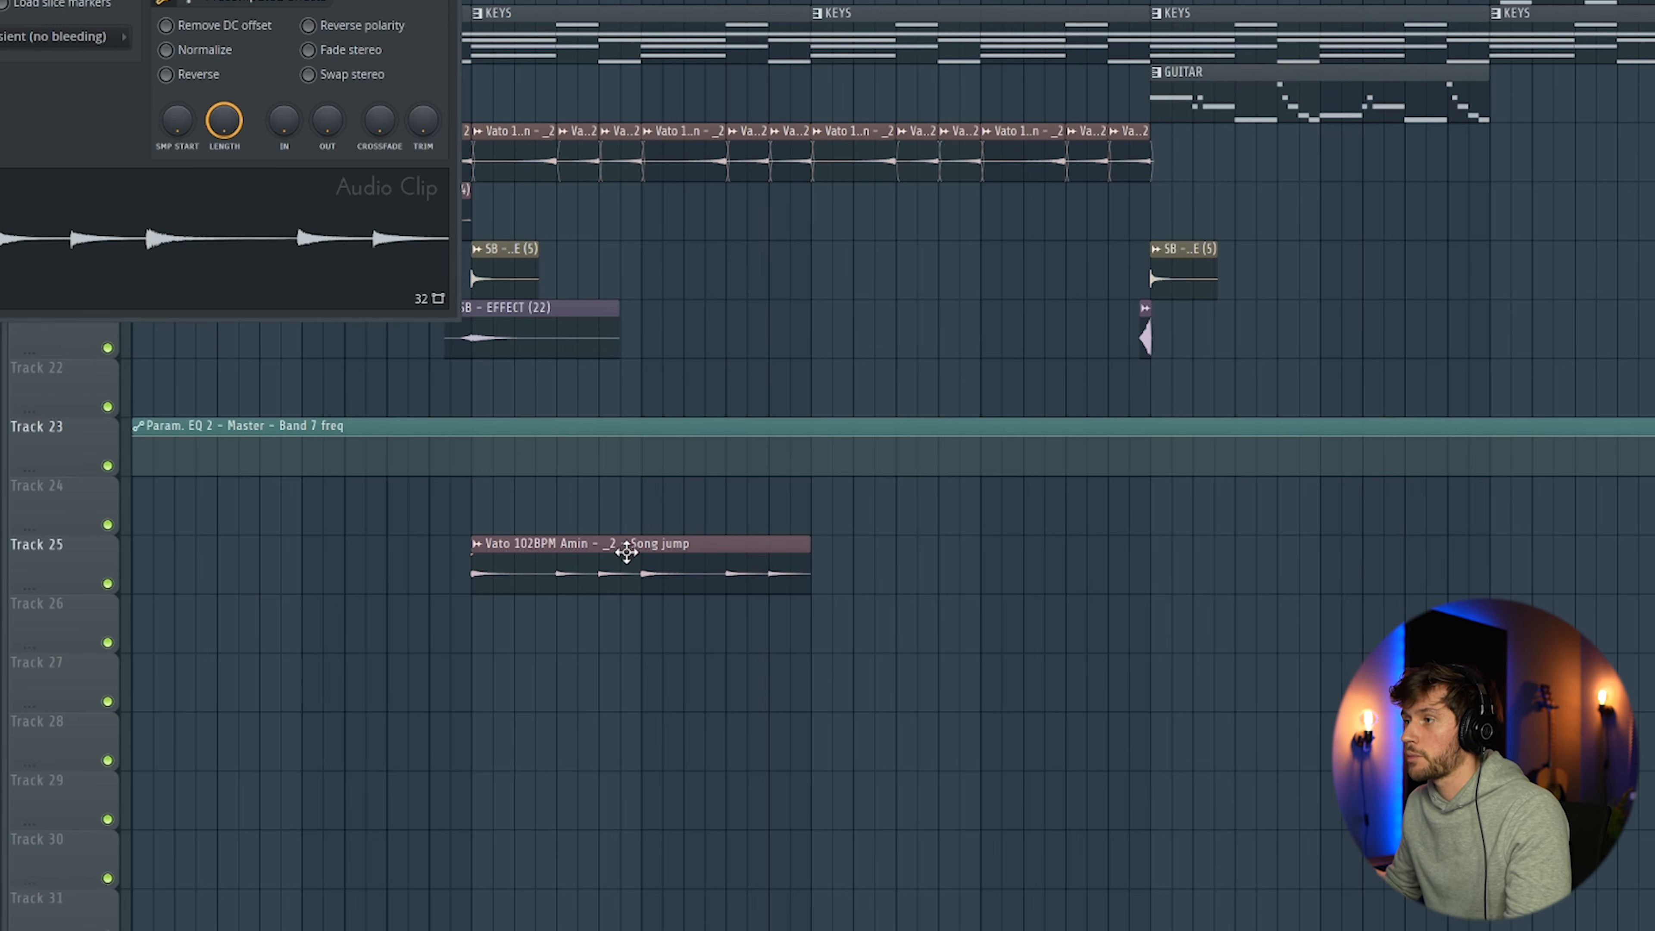
{"action": "left_click_drag", "start_coordinate": [122, 0], "coordinate": [358, 75]}
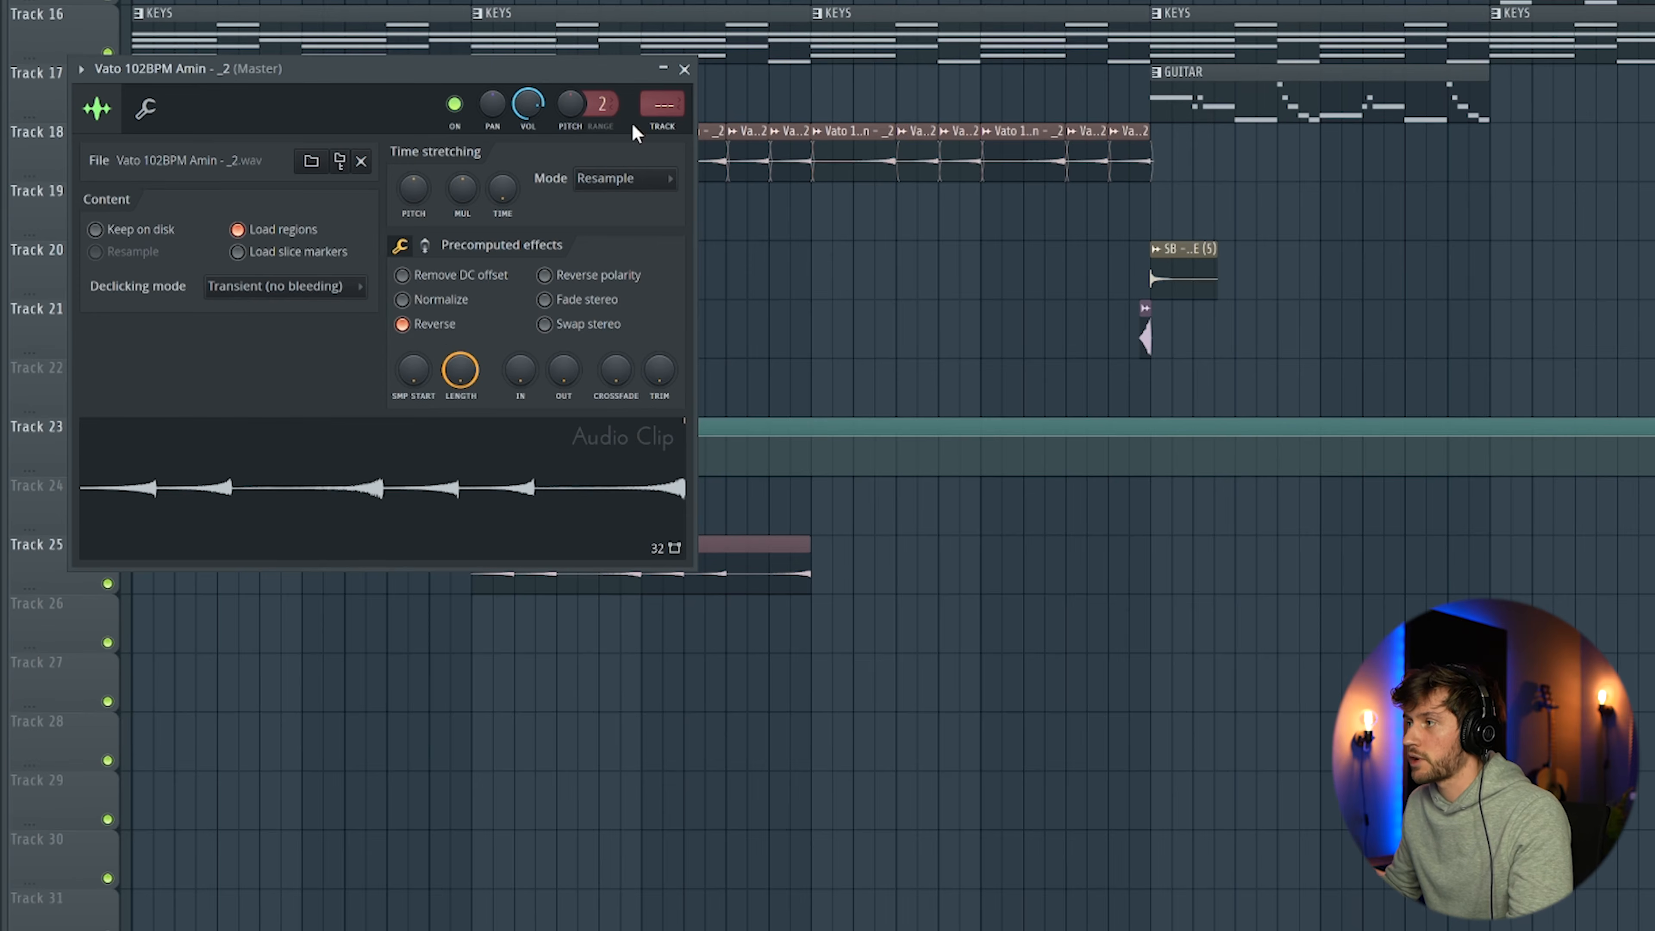
{"action": "left_click", "coordinate": [684, 69]}
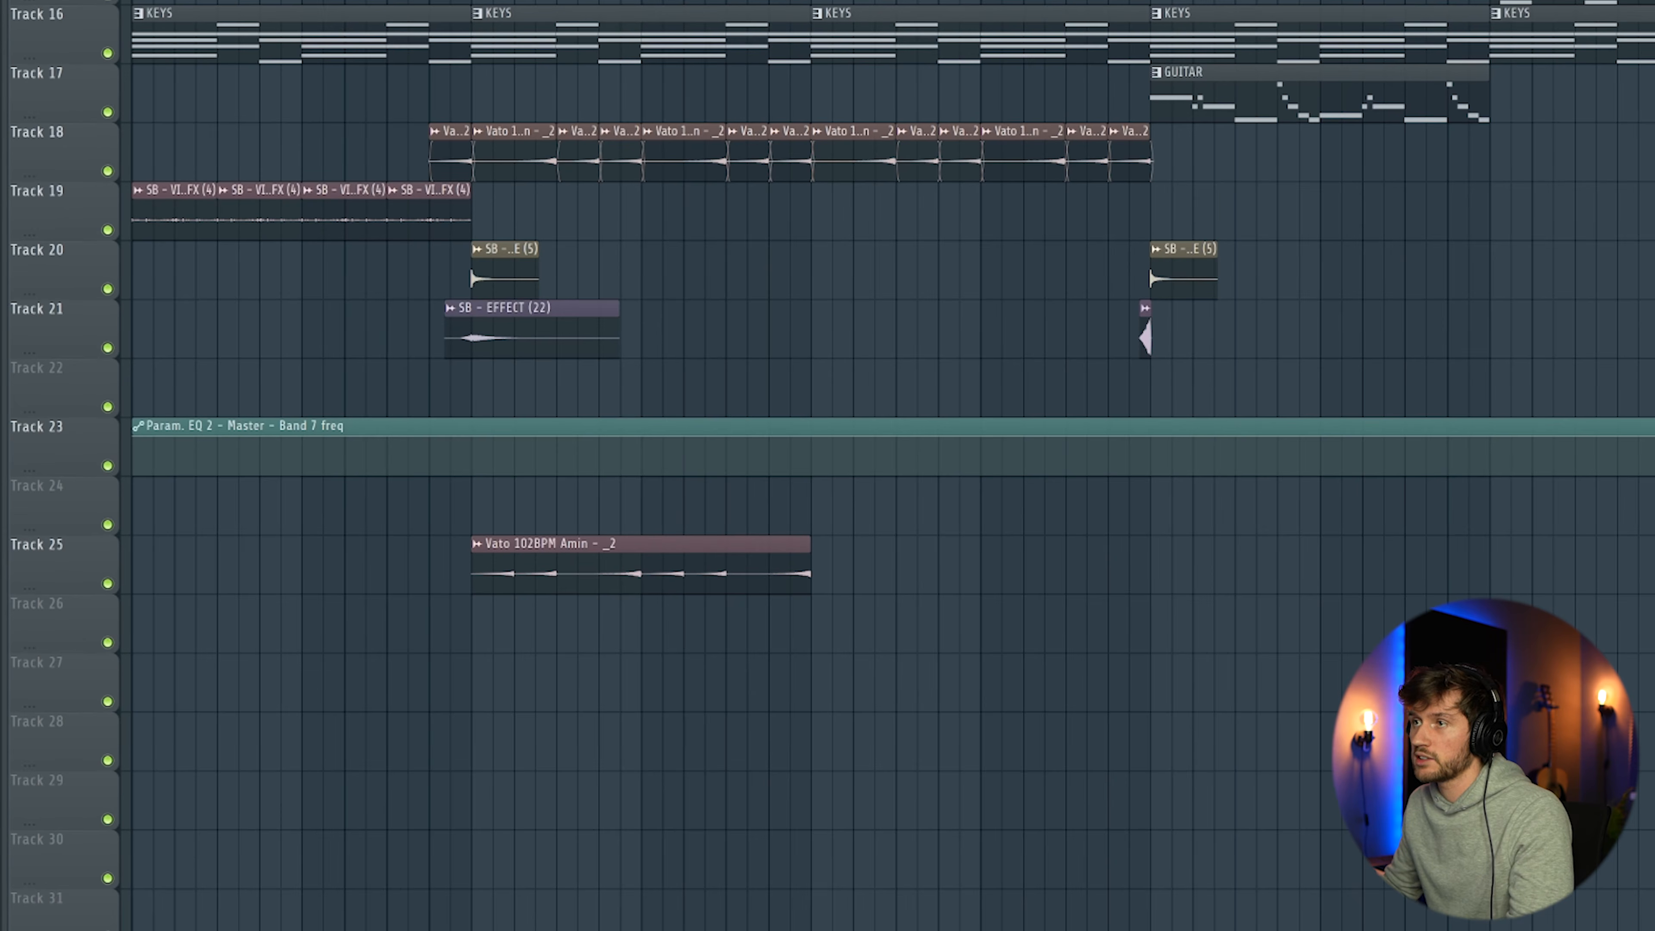
{"action": "left_click_drag", "start_coordinate": [515, 525], "coordinate": [558, 594]}
{"action": "left_click_drag", "start_coordinate": [651, 521], "coordinate": [695, 590]}
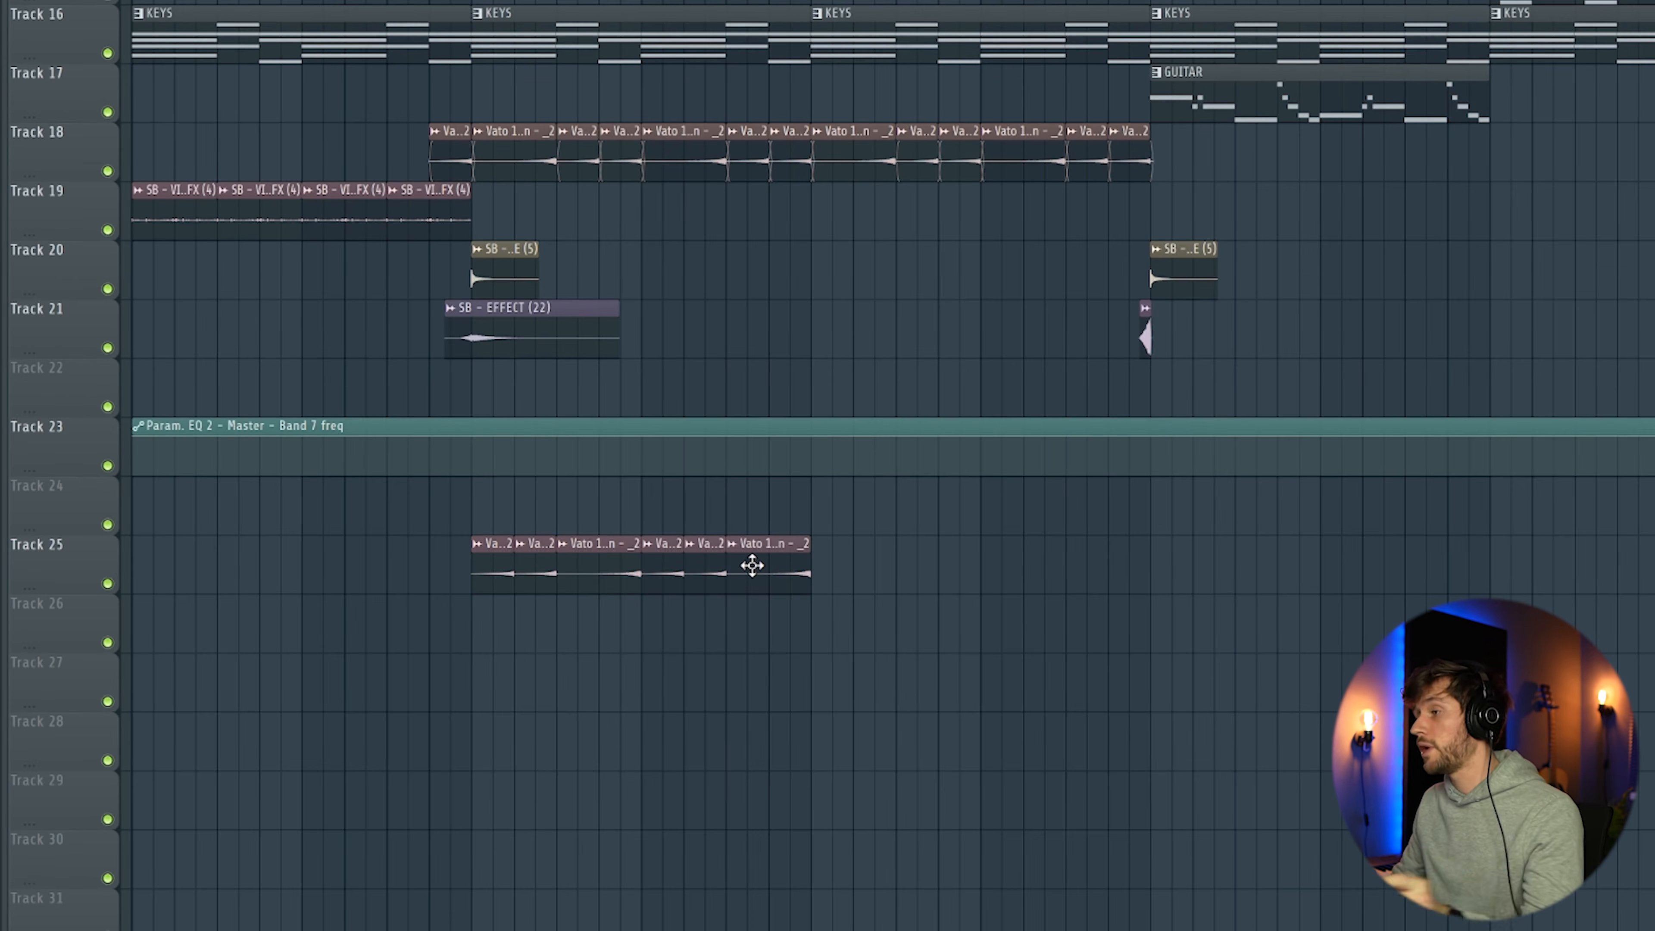
Step: Move the reversed slices one by one, last slice first, onto Track 27 from bar 9 to restore the chord order
{"action": "left_click_drag", "start_coordinate": [769, 572], "coordinate": [536, 689]}
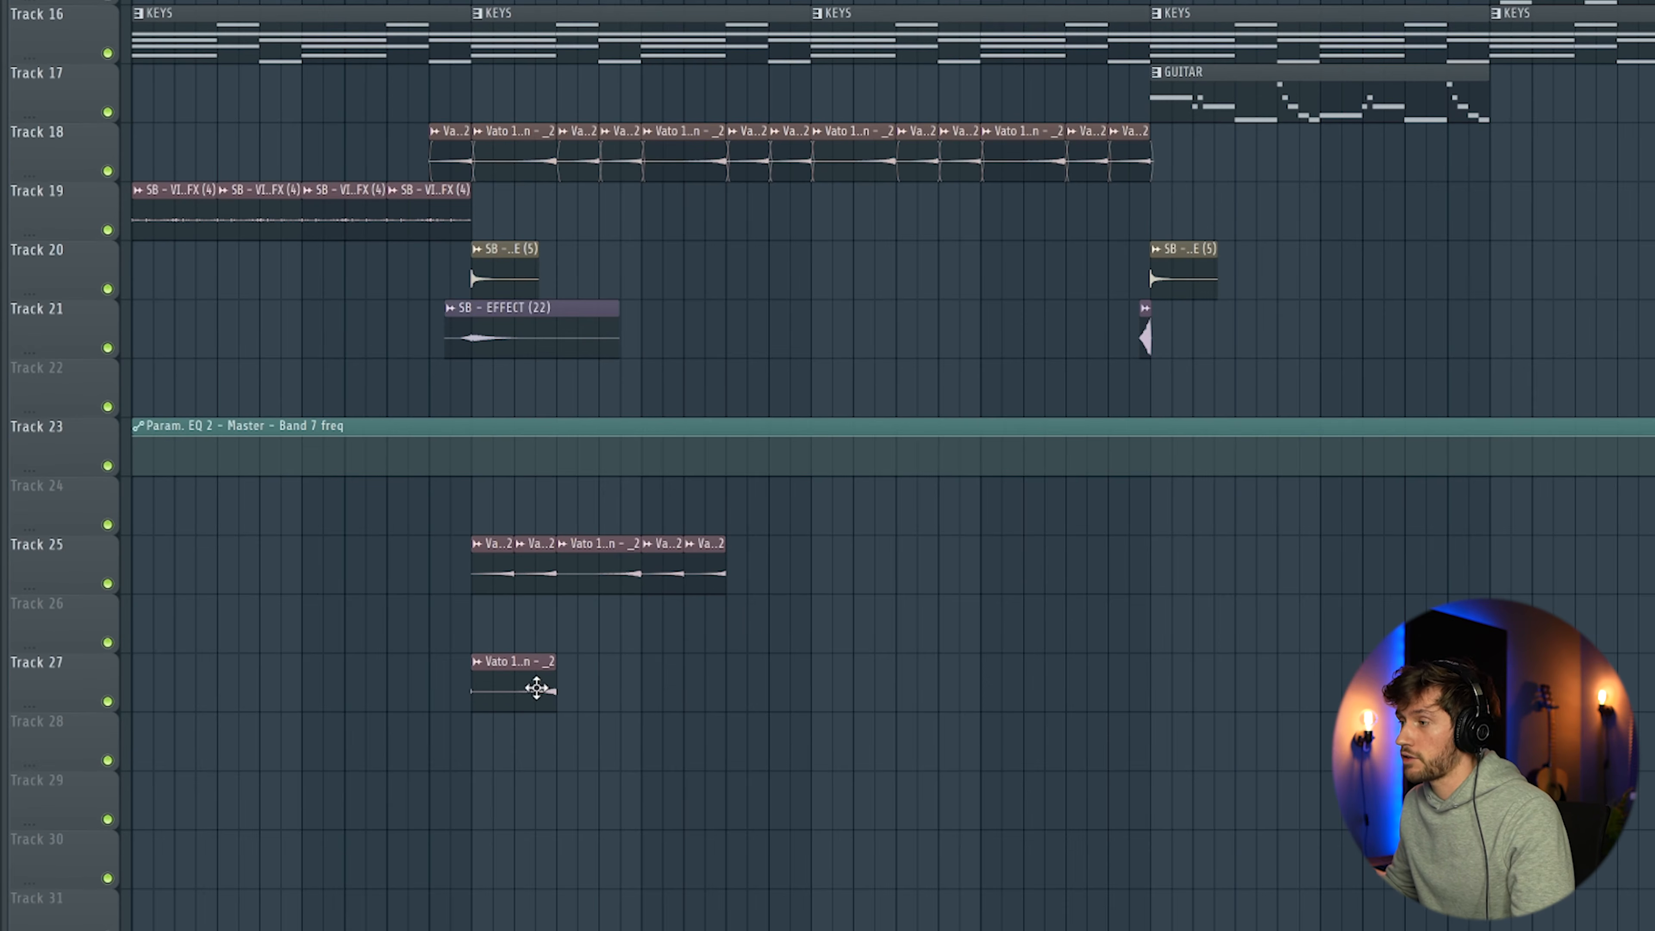
{"action": "left_click_drag", "start_coordinate": [705, 559], "coordinate": [584, 700]}
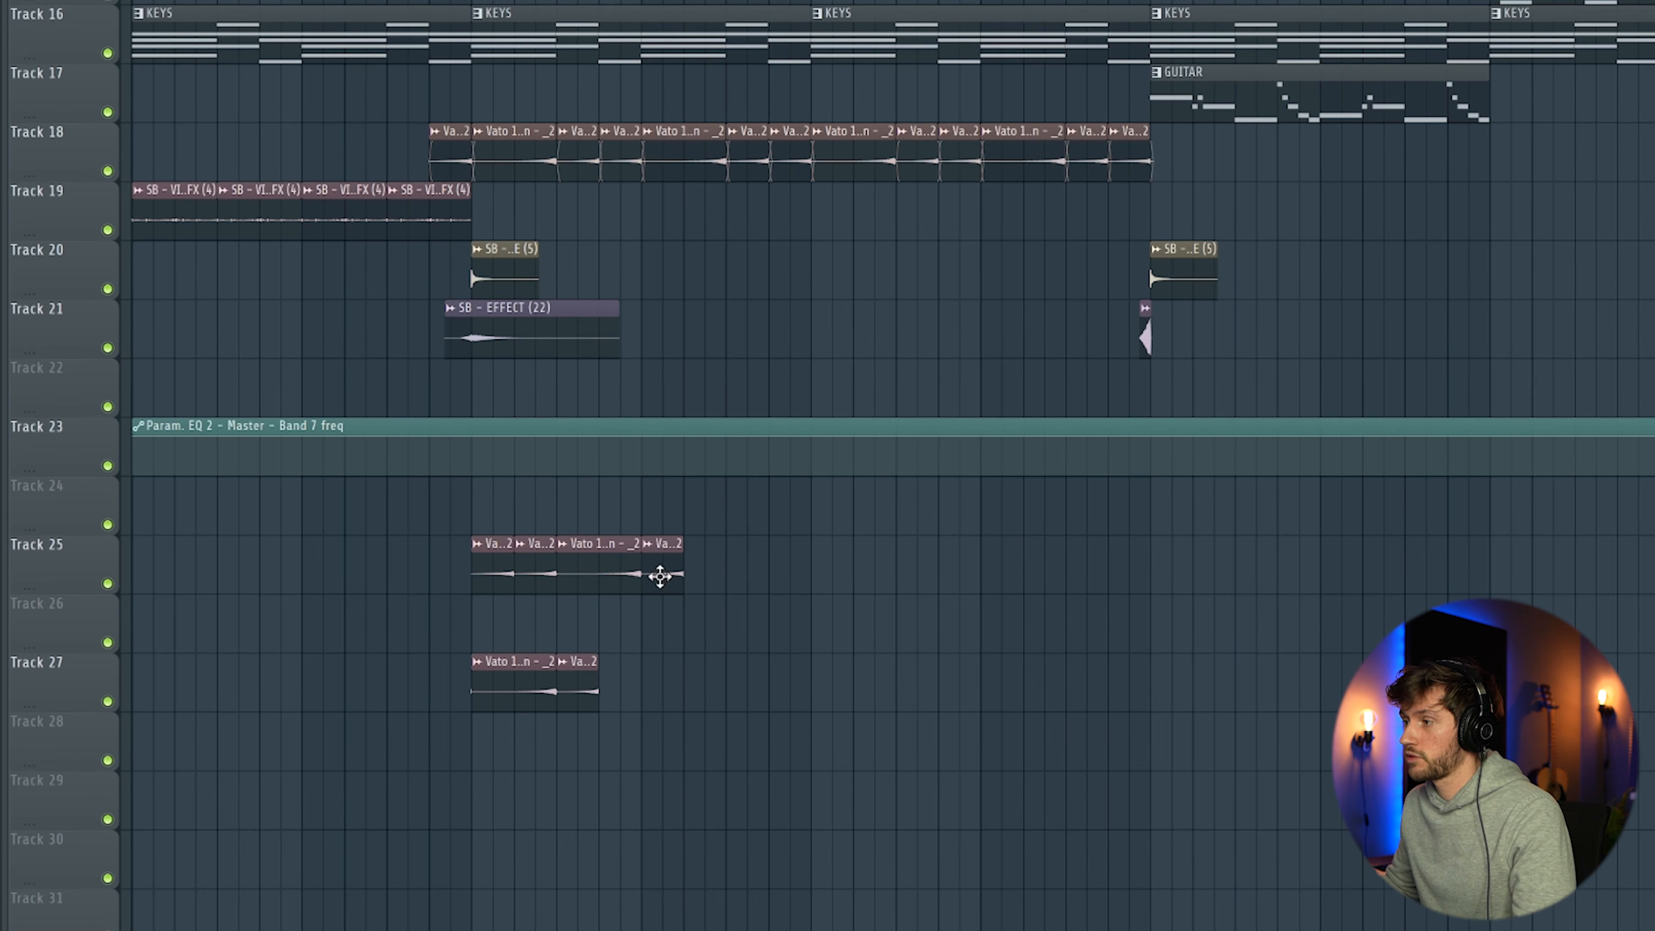
{"action": "left_click_drag", "start_coordinate": [660, 576], "coordinate": [613, 727]}
{"action": "left_click_drag", "start_coordinate": [613, 567], "coordinate": [693, 712]}
{"action": "left_click_drag", "start_coordinate": [539, 570], "coordinate": [752, 704]}
{"action": "left_click_drag", "start_coordinate": [502, 559], "coordinate": [789, 707]}
Step: Move the reordered slices onto Track 18 to compare them with its clips, and delete them from the playlist
{"action": "left_click_drag", "start_coordinate": [414, 691], "coordinate": [784, 737]}
{"action": "left_click_drag", "start_coordinate": [516, 694], "coordinate": [523, 140]}
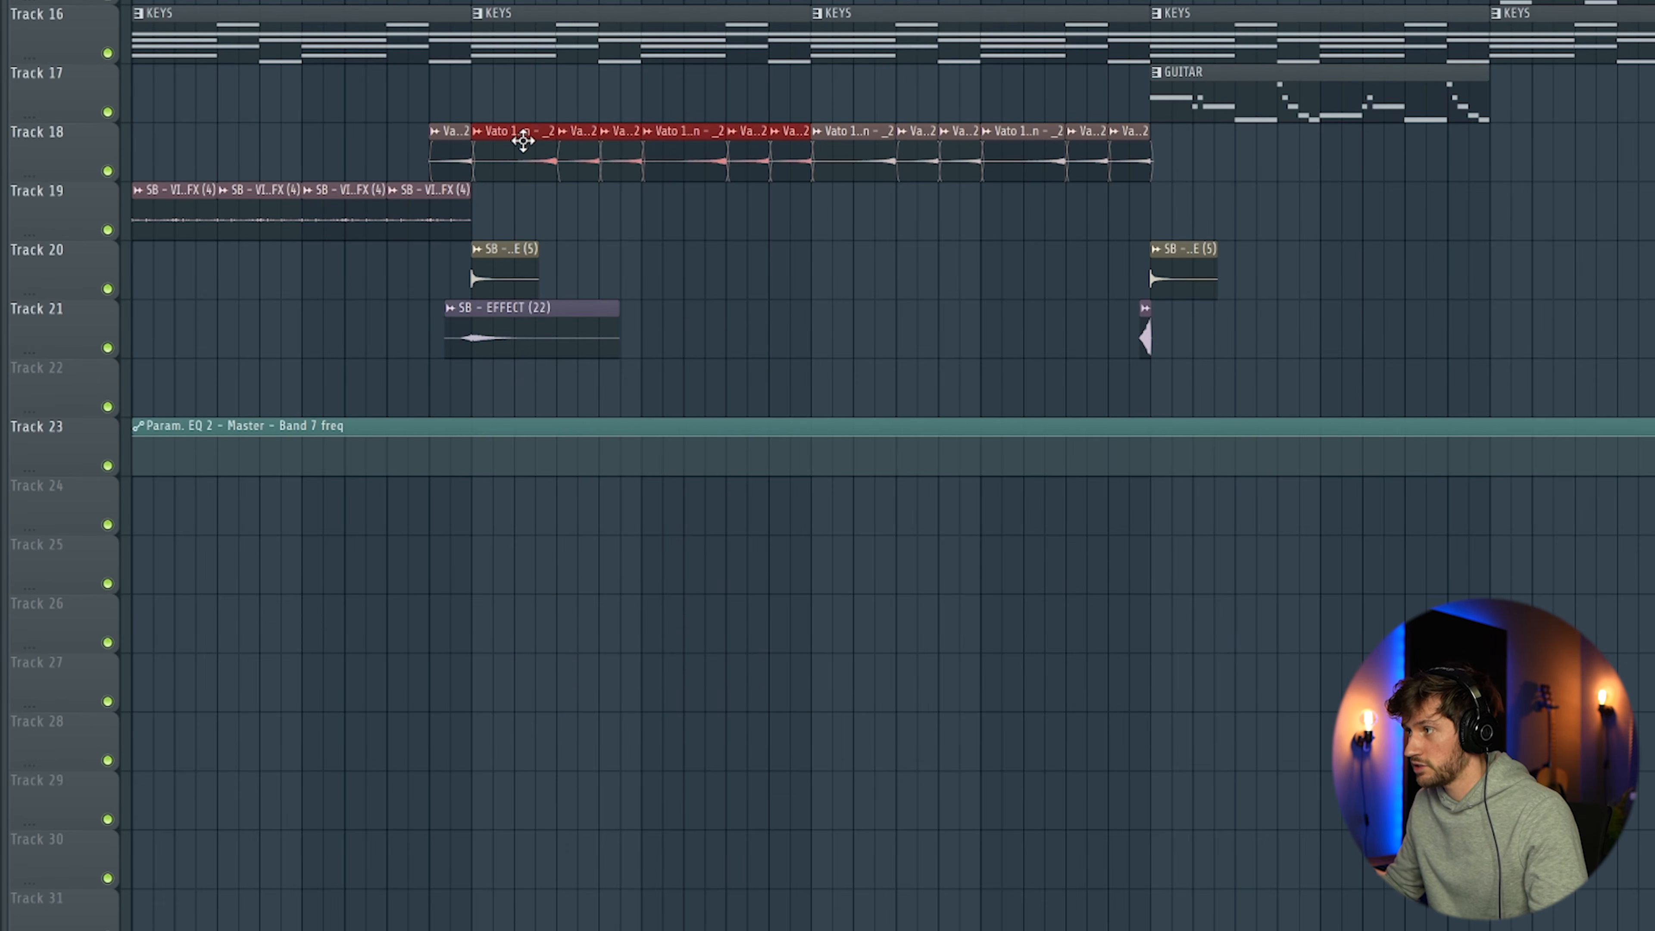
{"action": "left_click_drag", "start_coordinate": [515, 220], "coordinate": [539, 729]}
{"action": "right_click", "coordinate": [549, 702]}
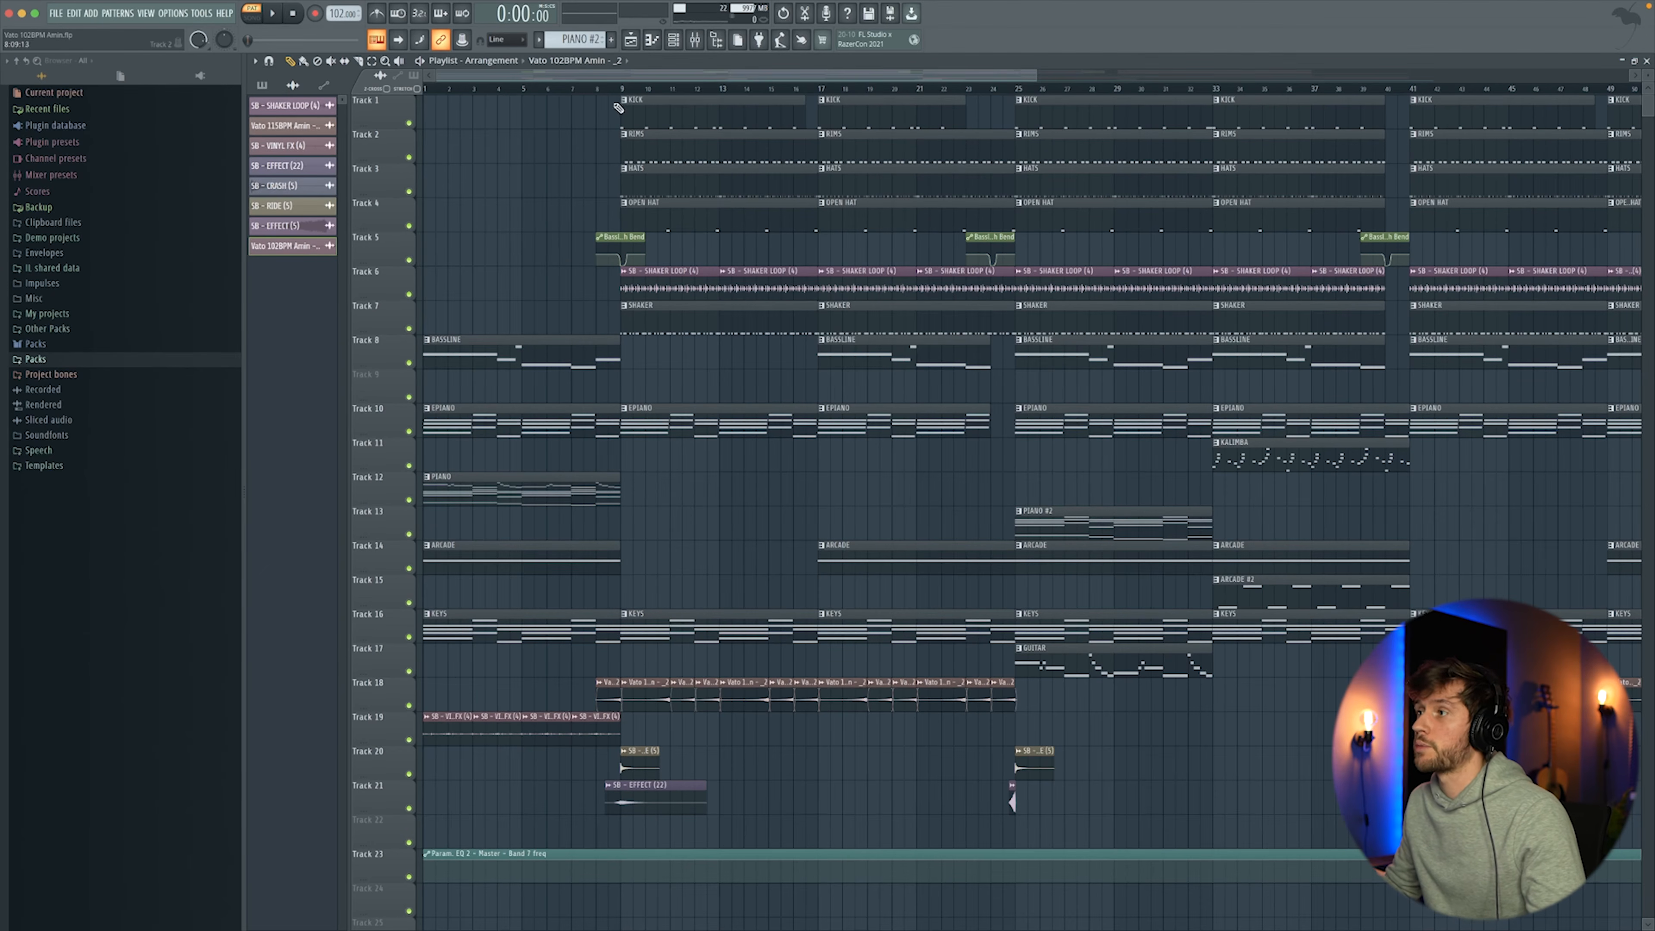
Step: Examine how the Bassline pitch bend automation relates to Serum's pitch wheel and the last tweaked parameter, and play the transition into bar 9
{"action": "double_click", "coordinate": [616, 238]}
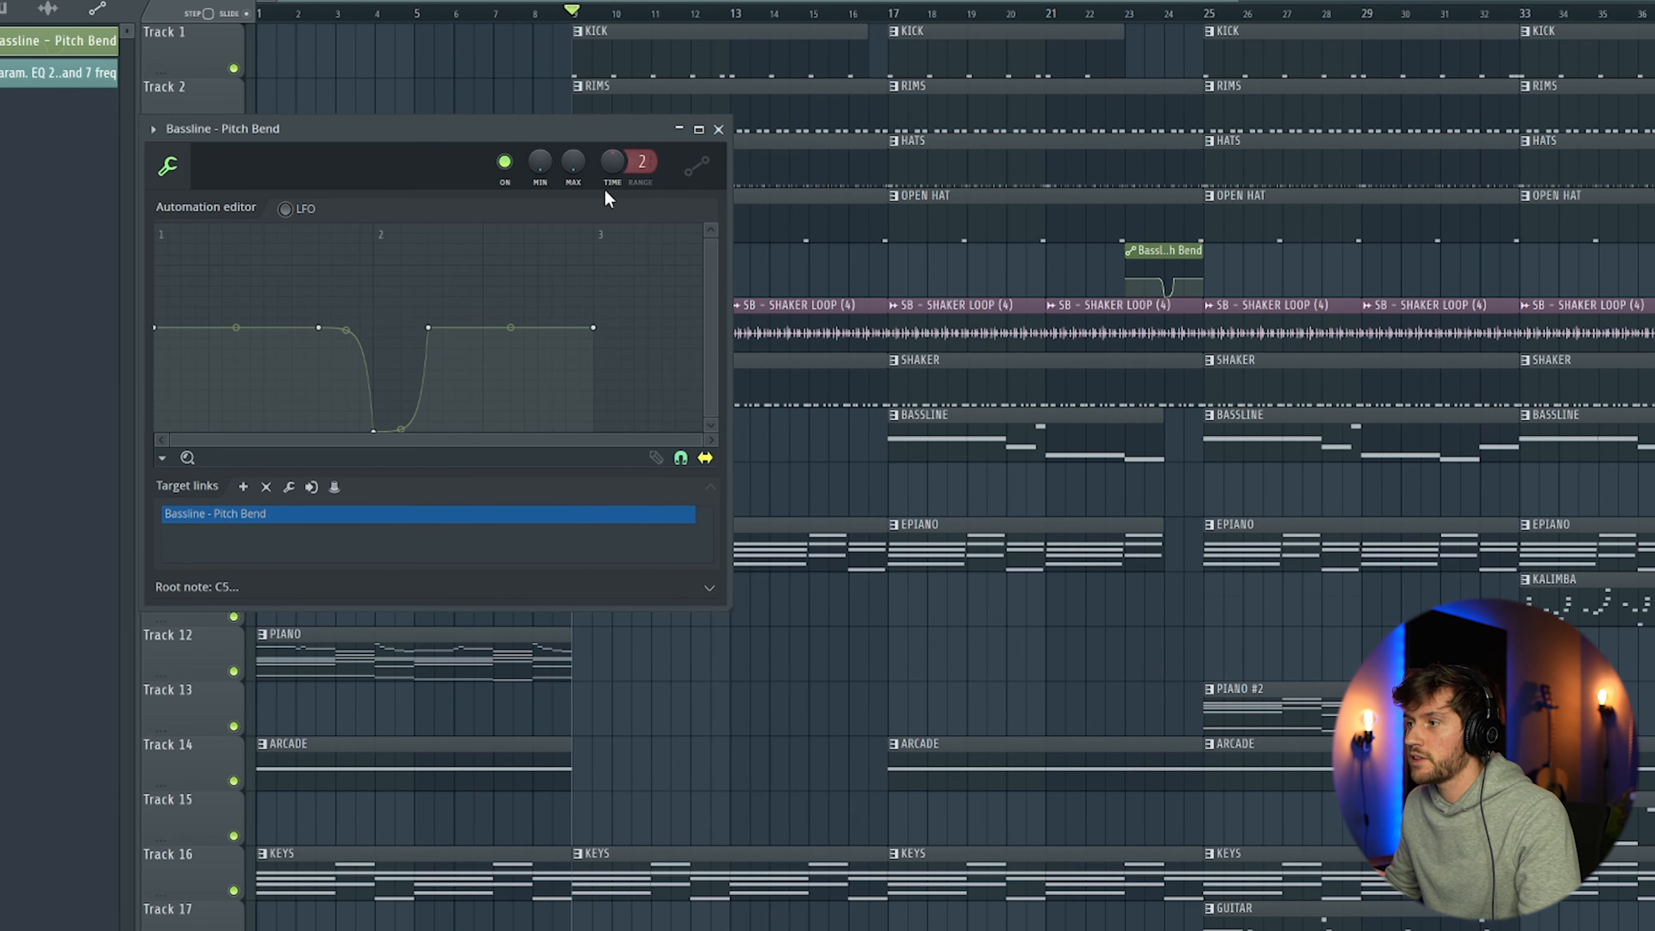
{"action": "left_click", "coordinate": [719, 130]}
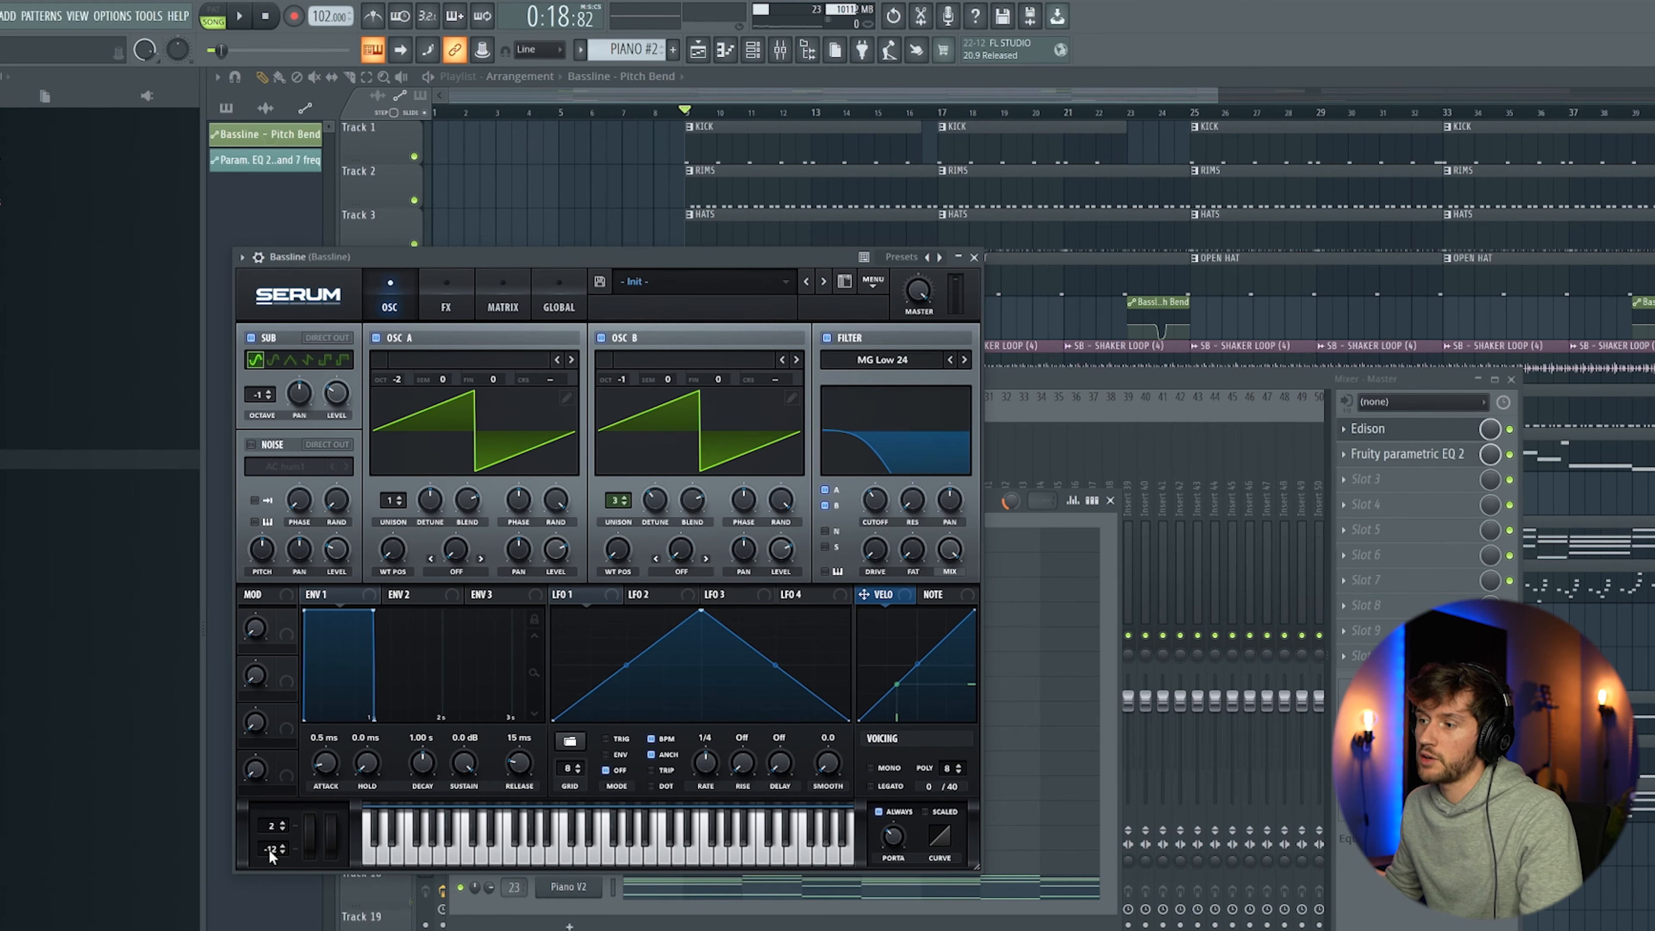
{"action": "left_click_drag", "start_coordinate": [313, 851], "coordinate": [312, 841]}
{"action": "left_click", "coordinate": [149, 16]}
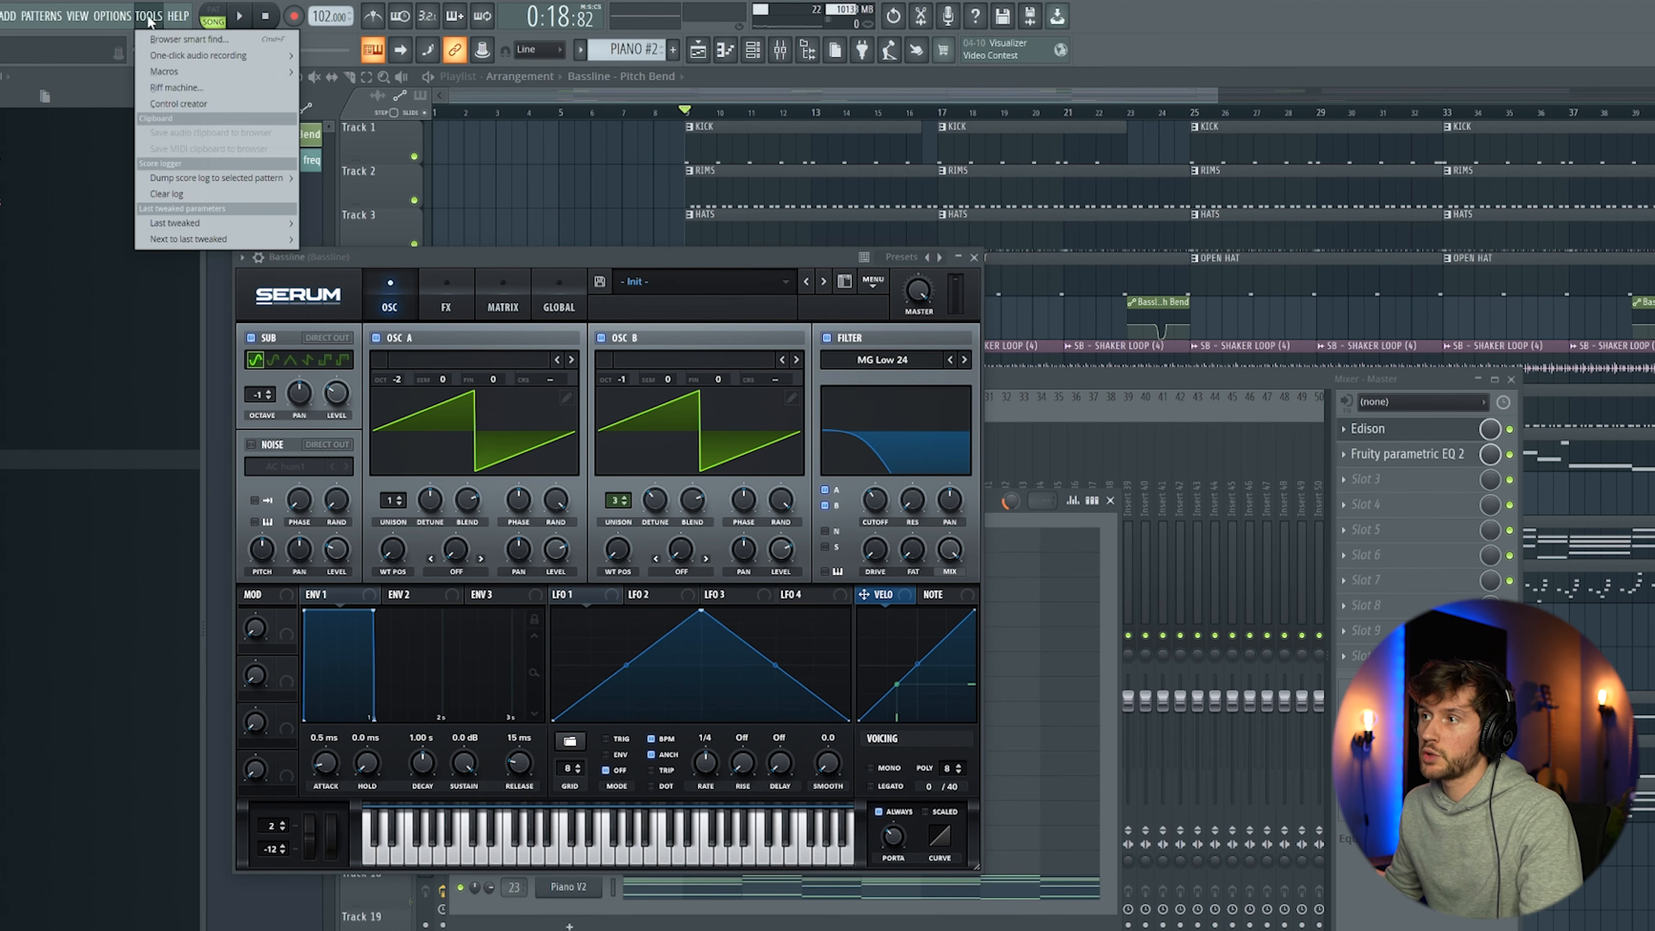
{"action": "mouse_move", "coordinate": [202, 223]}
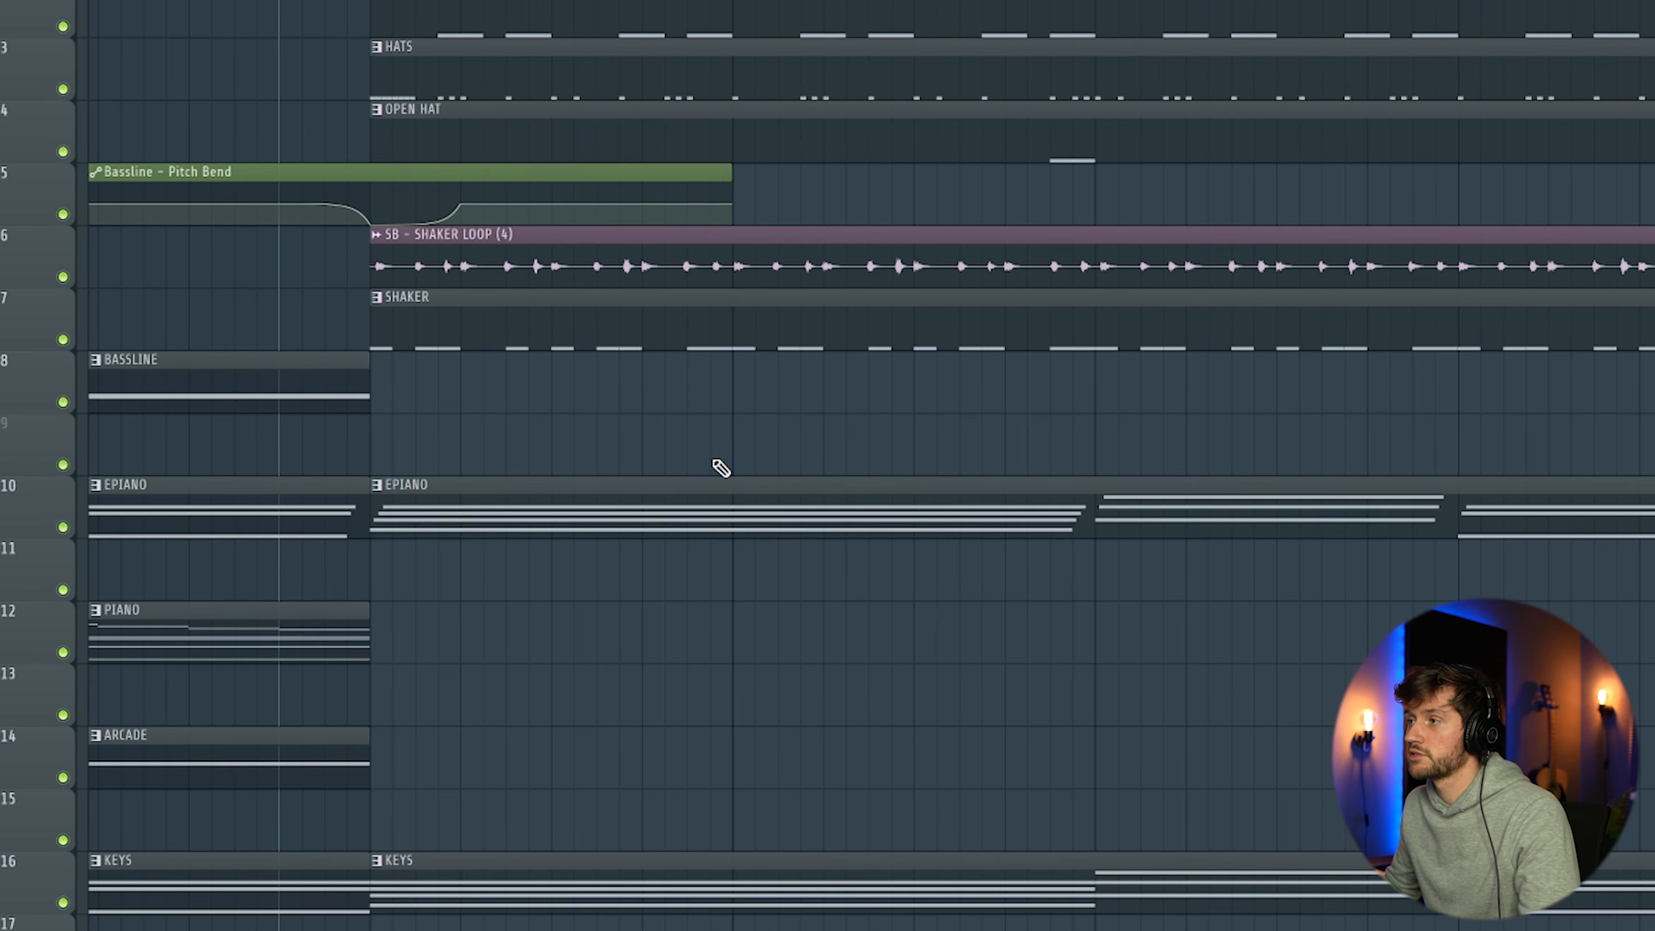
{"action": "key", "text": "space"}
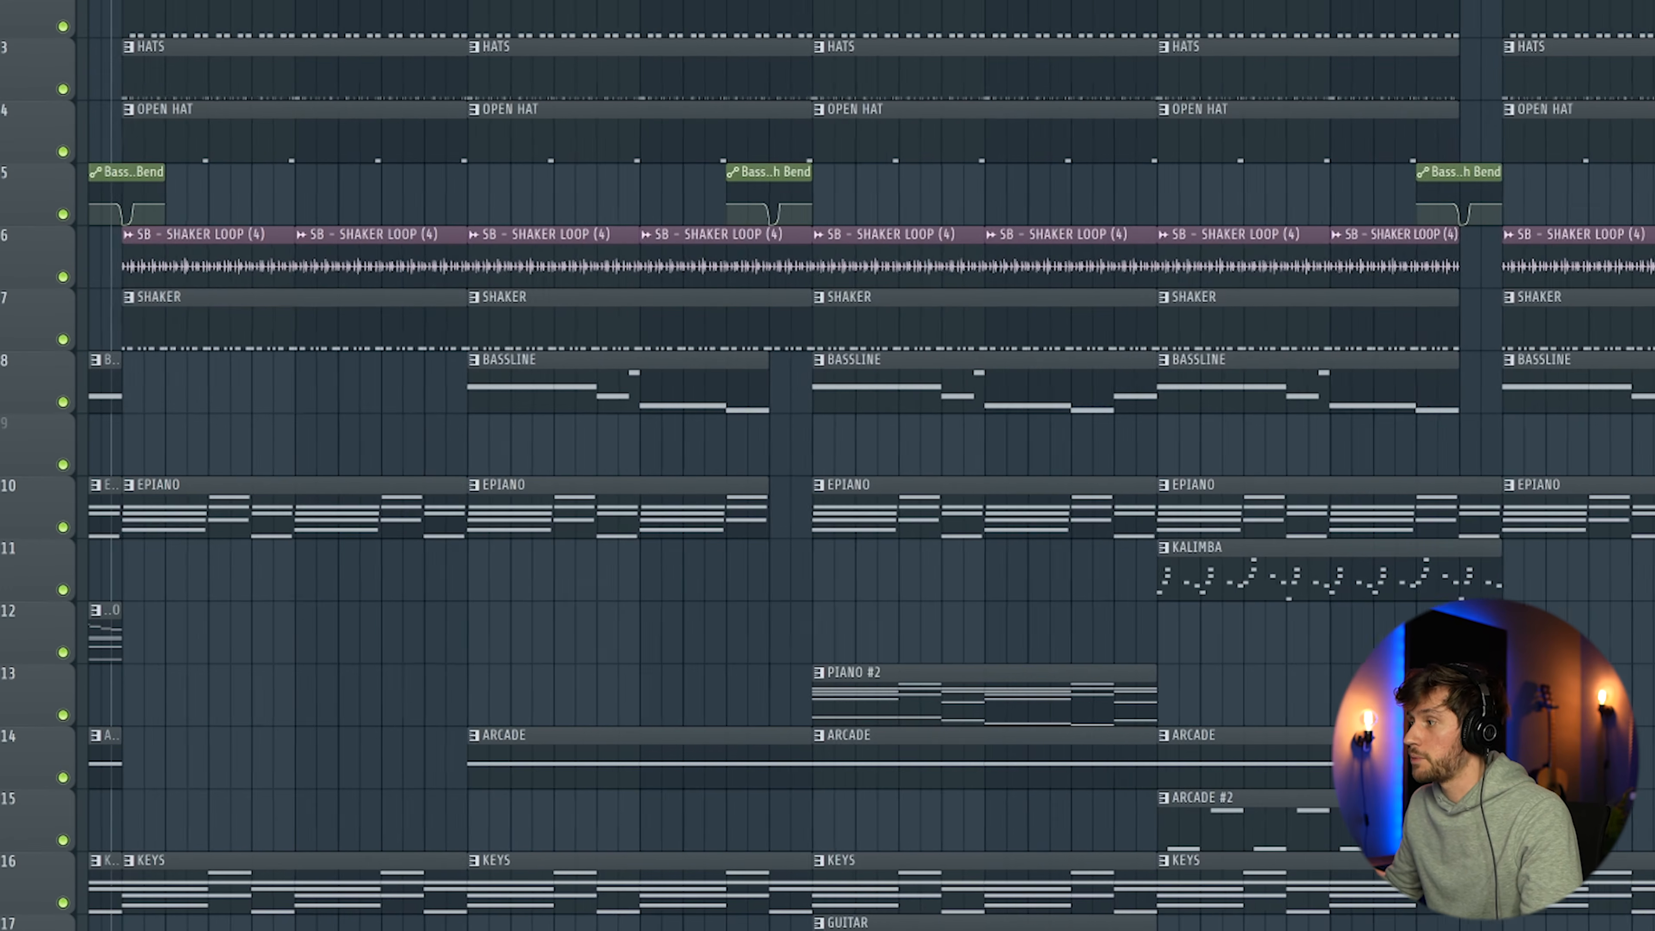
{"action": "left_click_drag", "start_coordinate": [1427, 1], "coordinate": [1430, 2]}
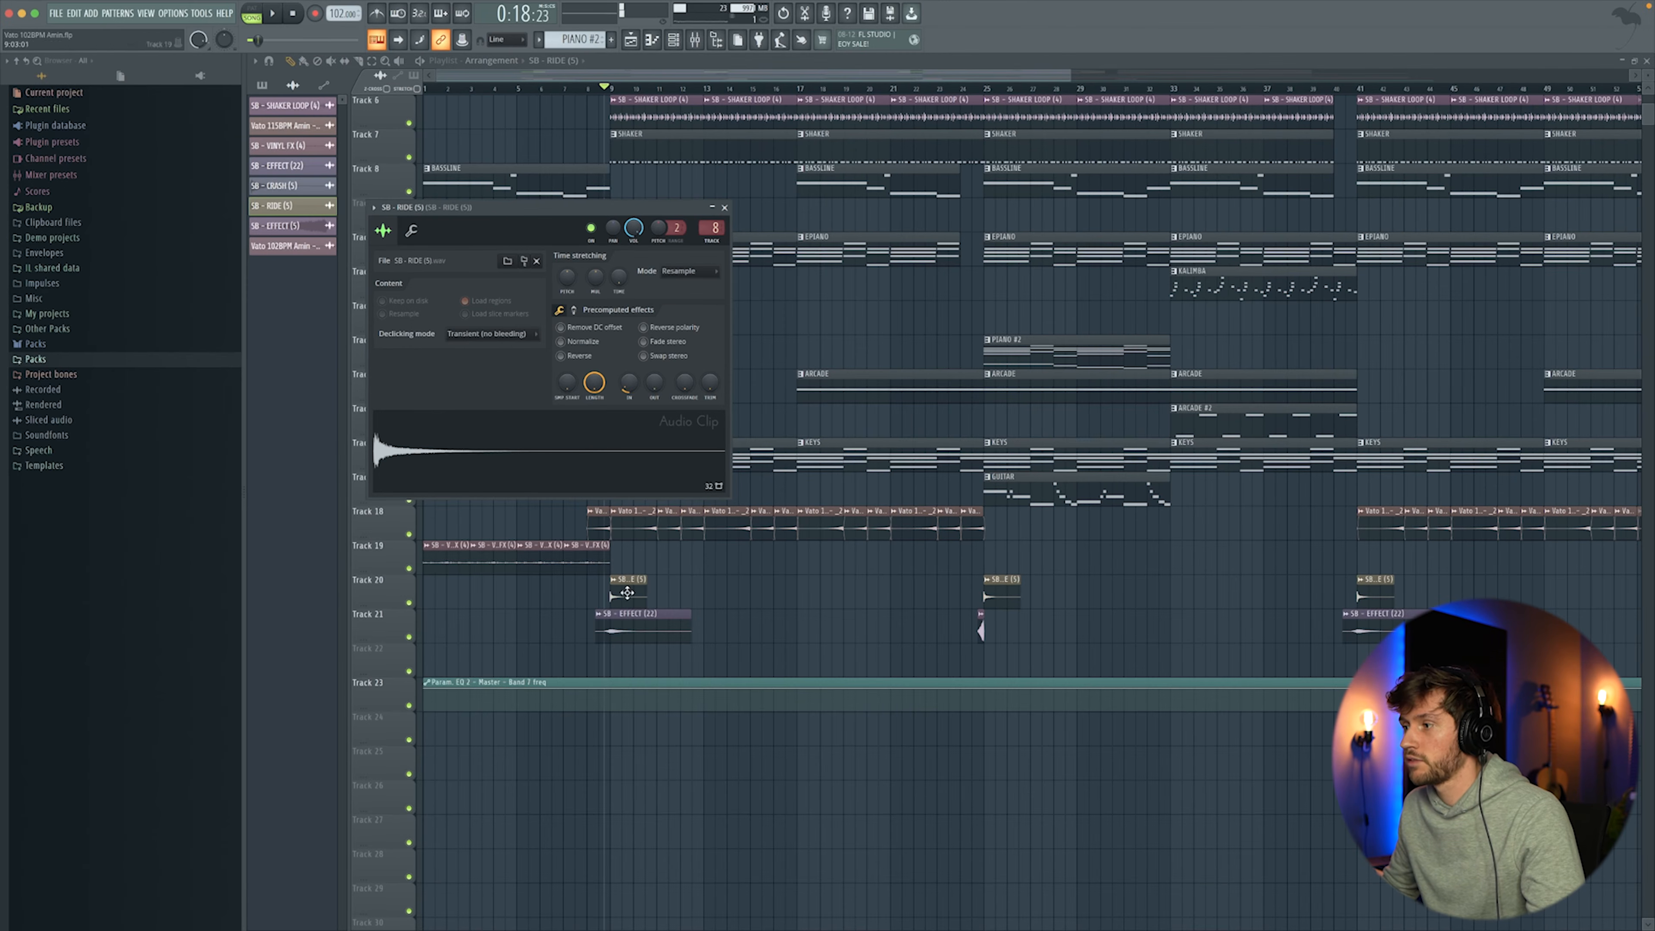
Step: Examine the SB - EFFECT (22) and SB - EFFECT (5) samples on Track 21, and select SB - EFFECT (5) in the mixer
{"action": "left_click", "coordinate": [627, 614]}
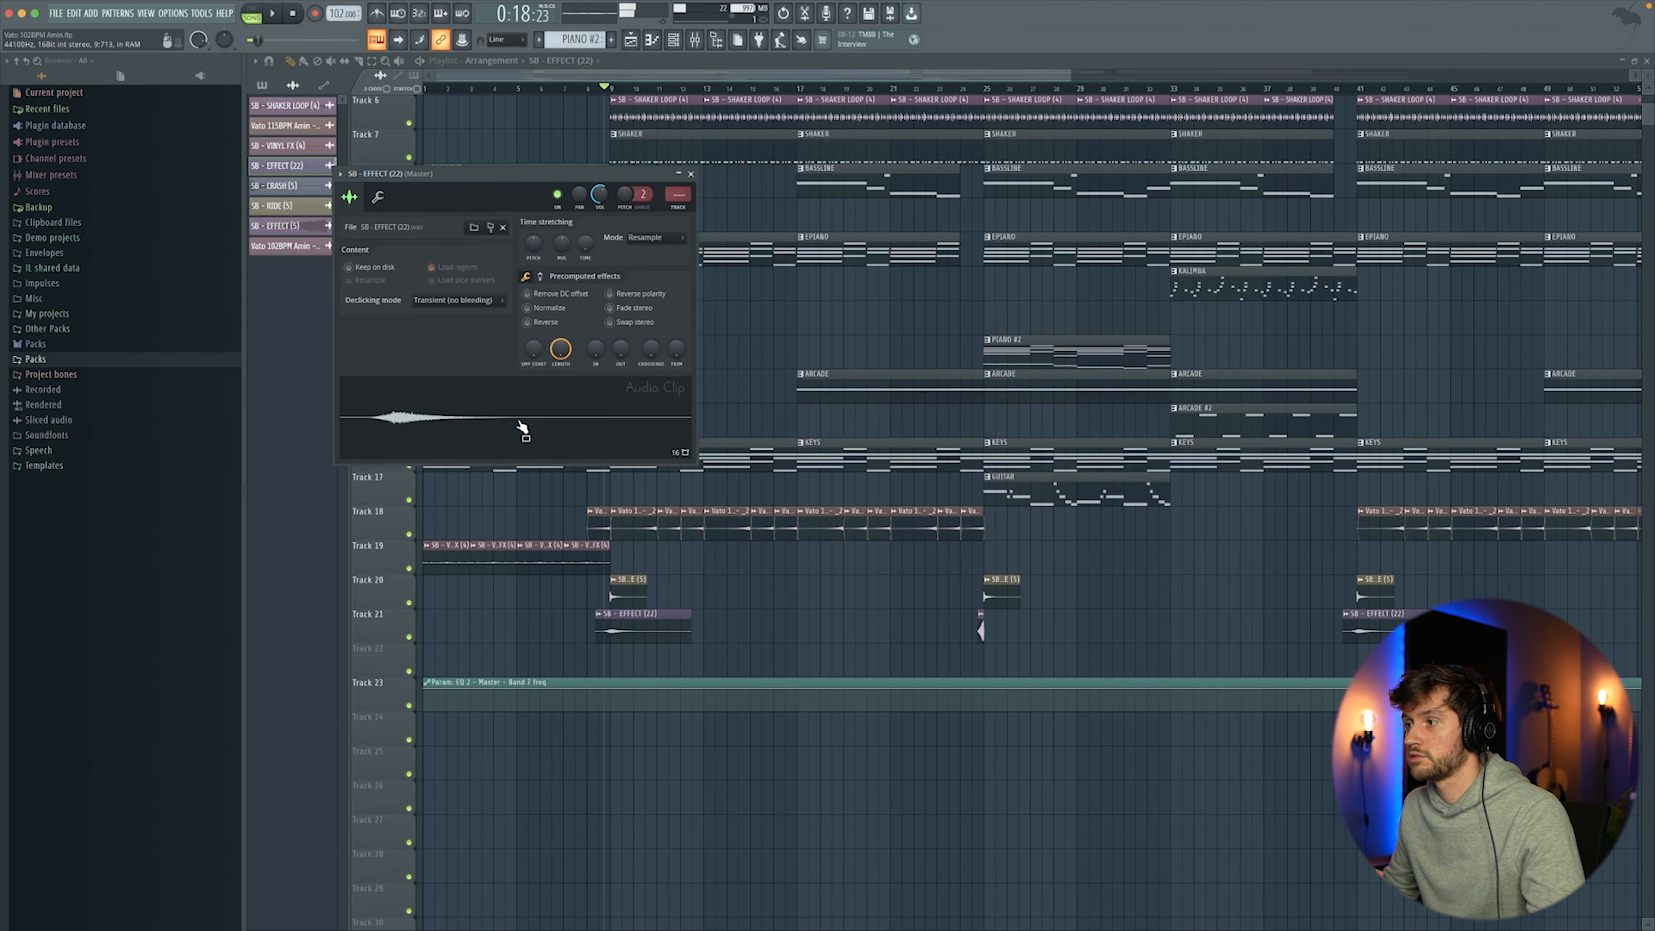
{"action": "left_click", "coordinate": [691, 175]}
{"action": "scroll", "coordinate": [694, 177], "scroll_direction": "down", "scroll_amount": 3}
{"action": "left_click", "coordinate": [782, 625]}
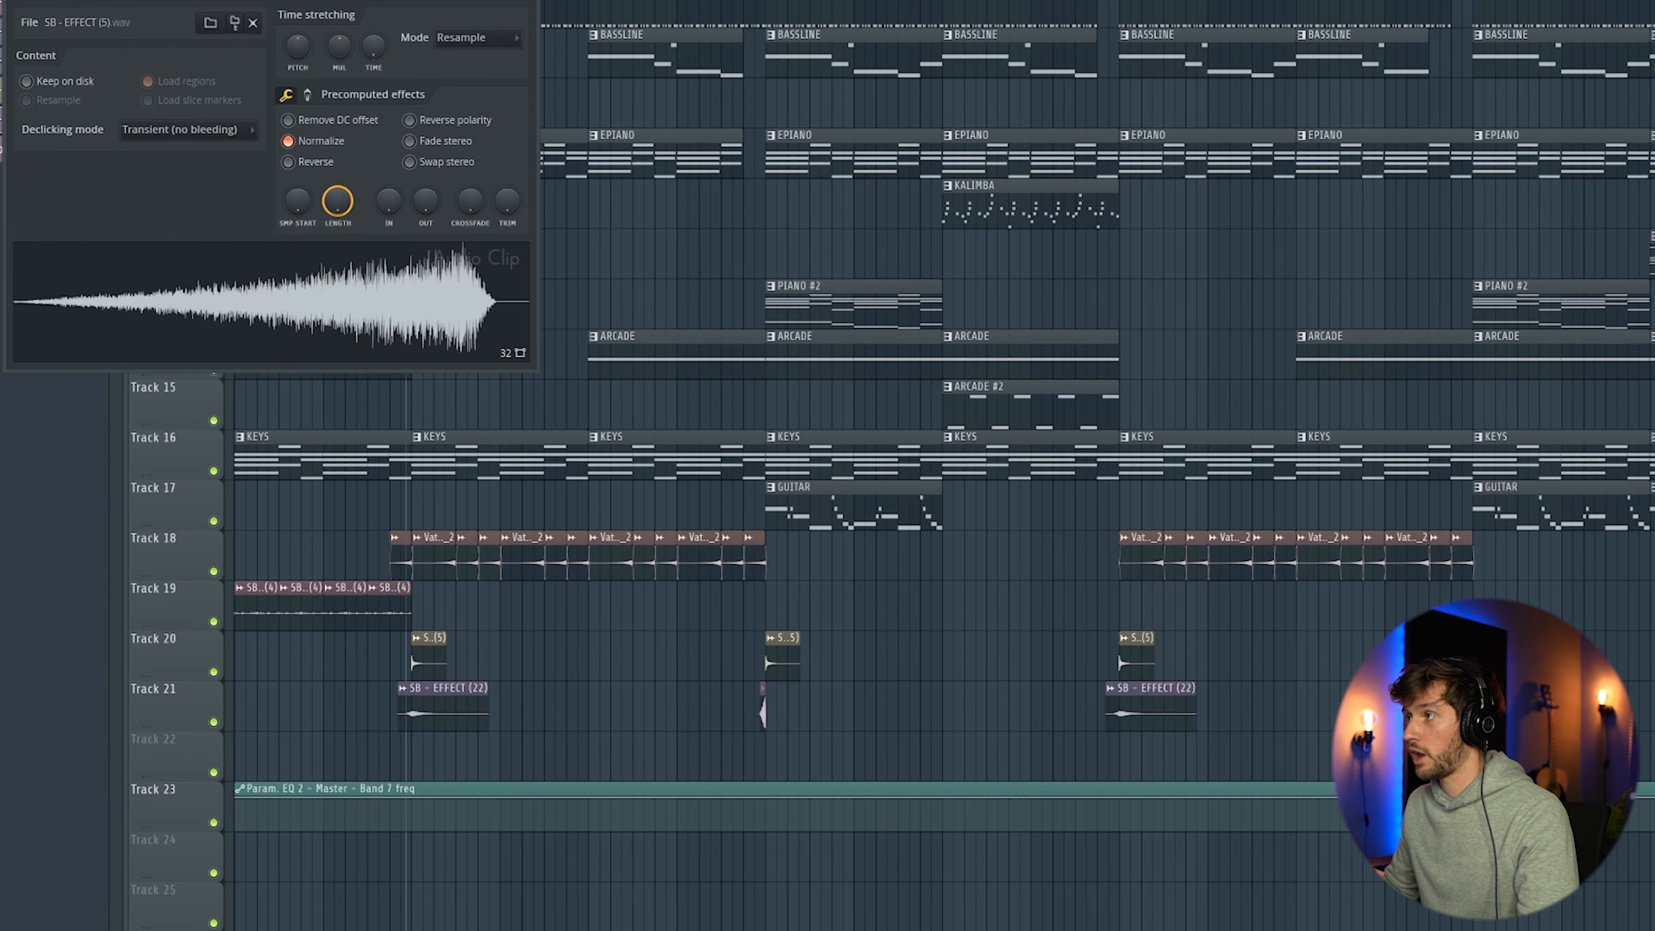
{"action": "key", "text": "F9"}
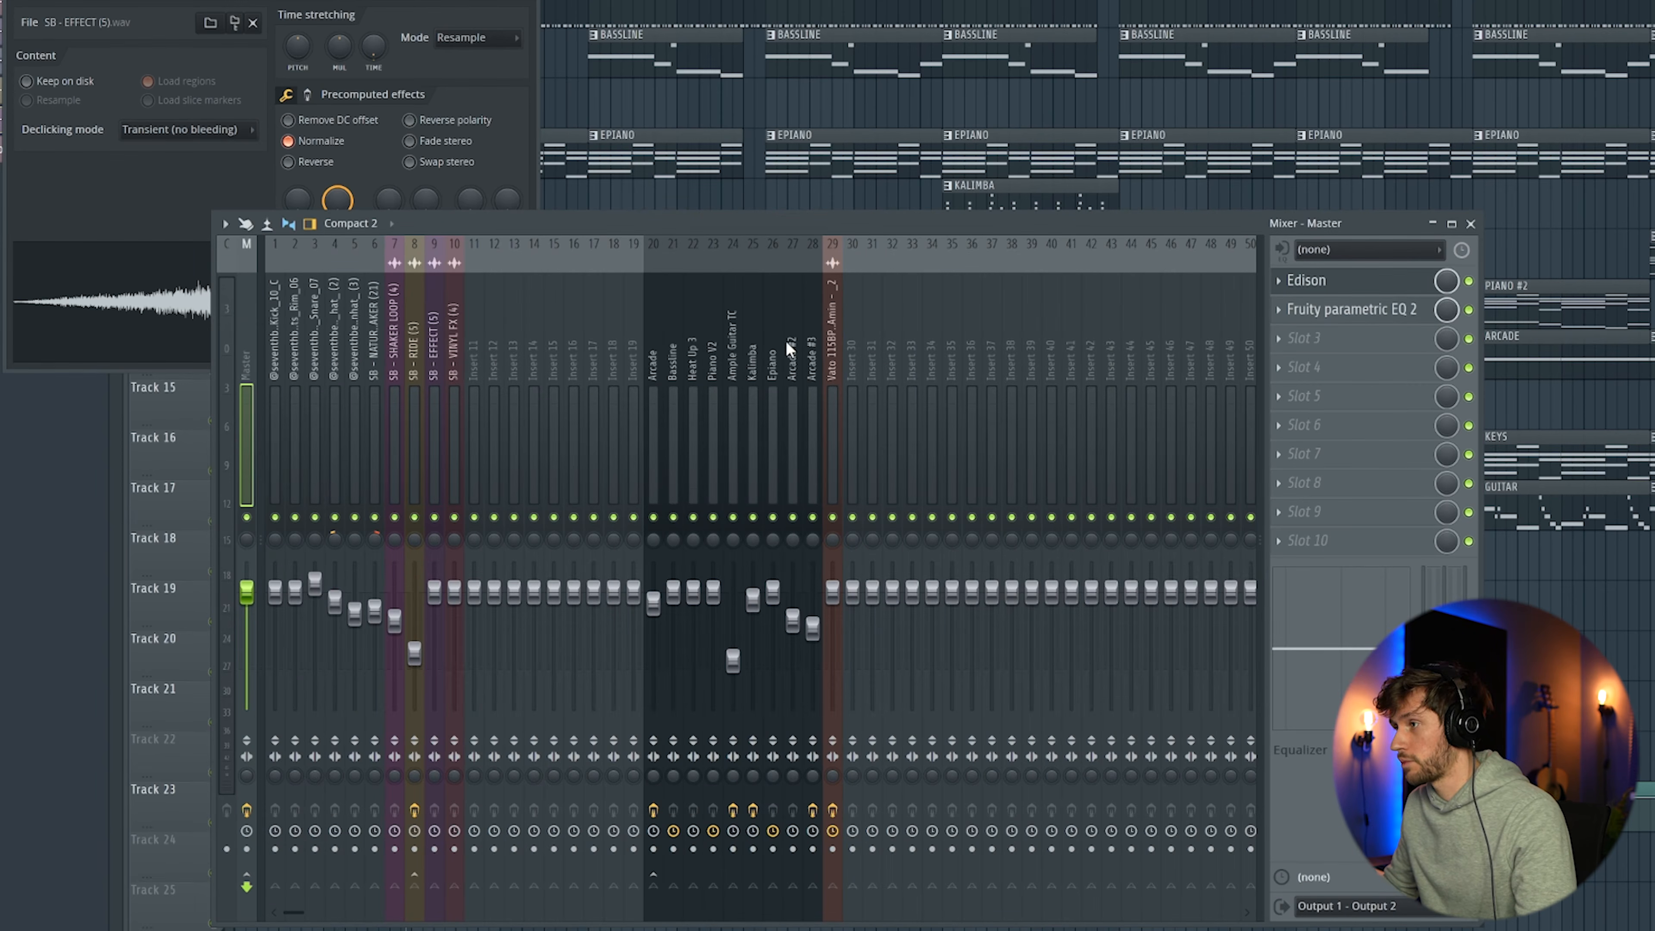
{"action": "left_click", "coordinate": [434, 350]}
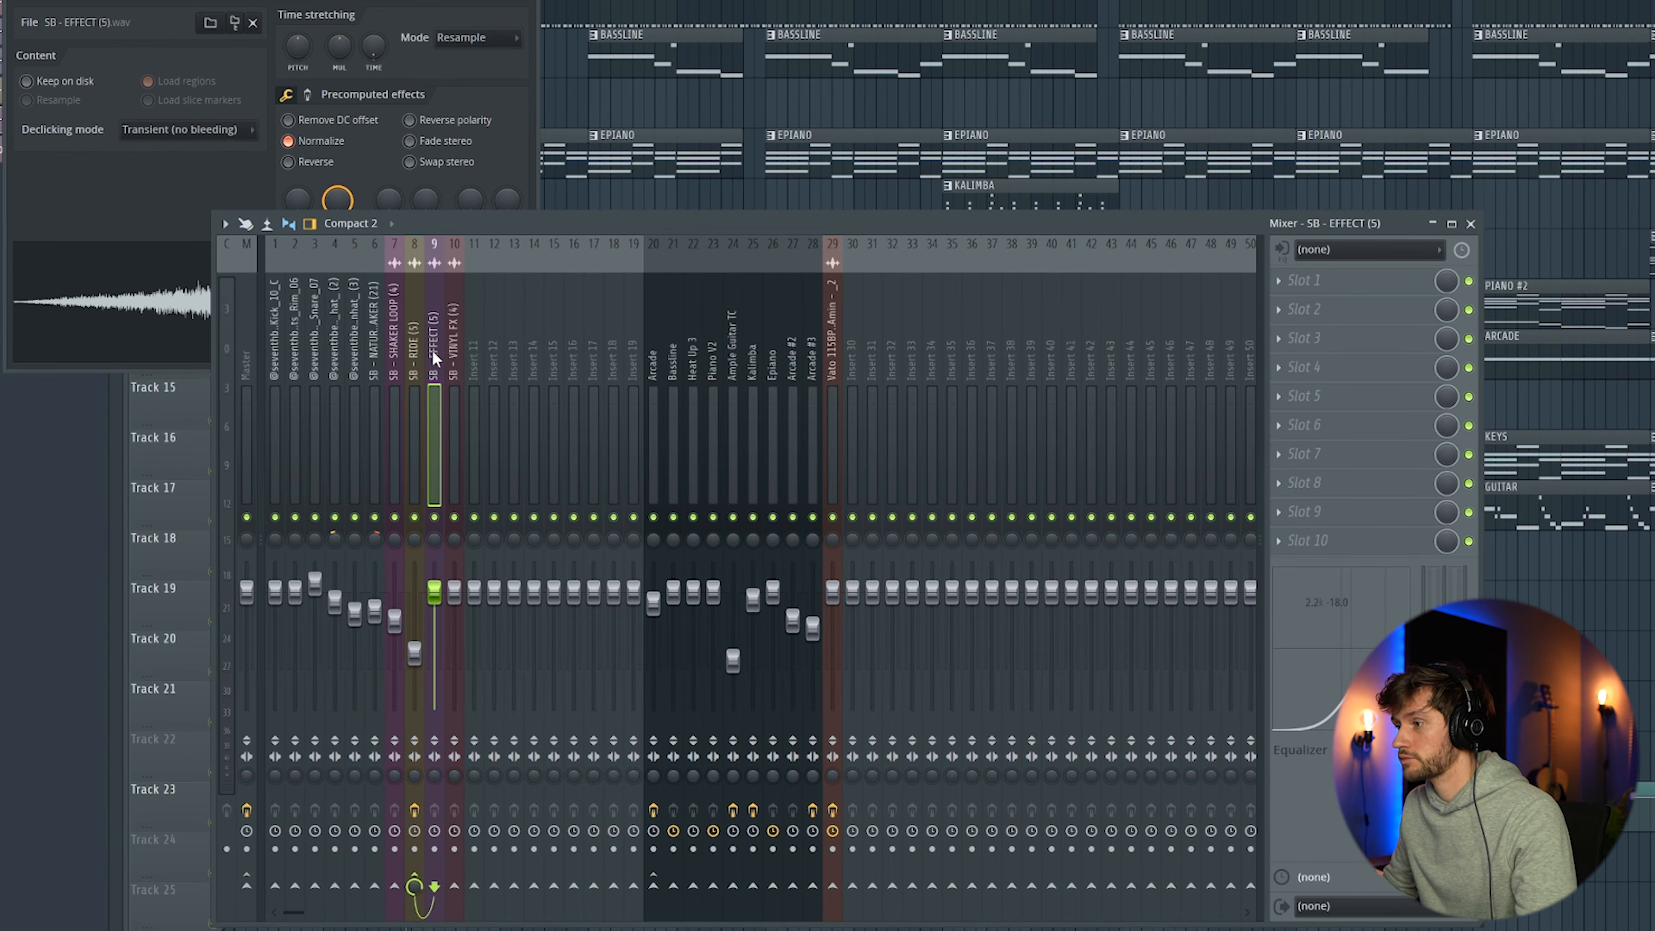
Step: Examine the Fruity Reeverb 2 settings on the SB - RIDE (5) mixer channel
{"action": "left_click", "coordinate": [407, 350]}
{"action": "left_click", "coordinate": [1333, 280]}
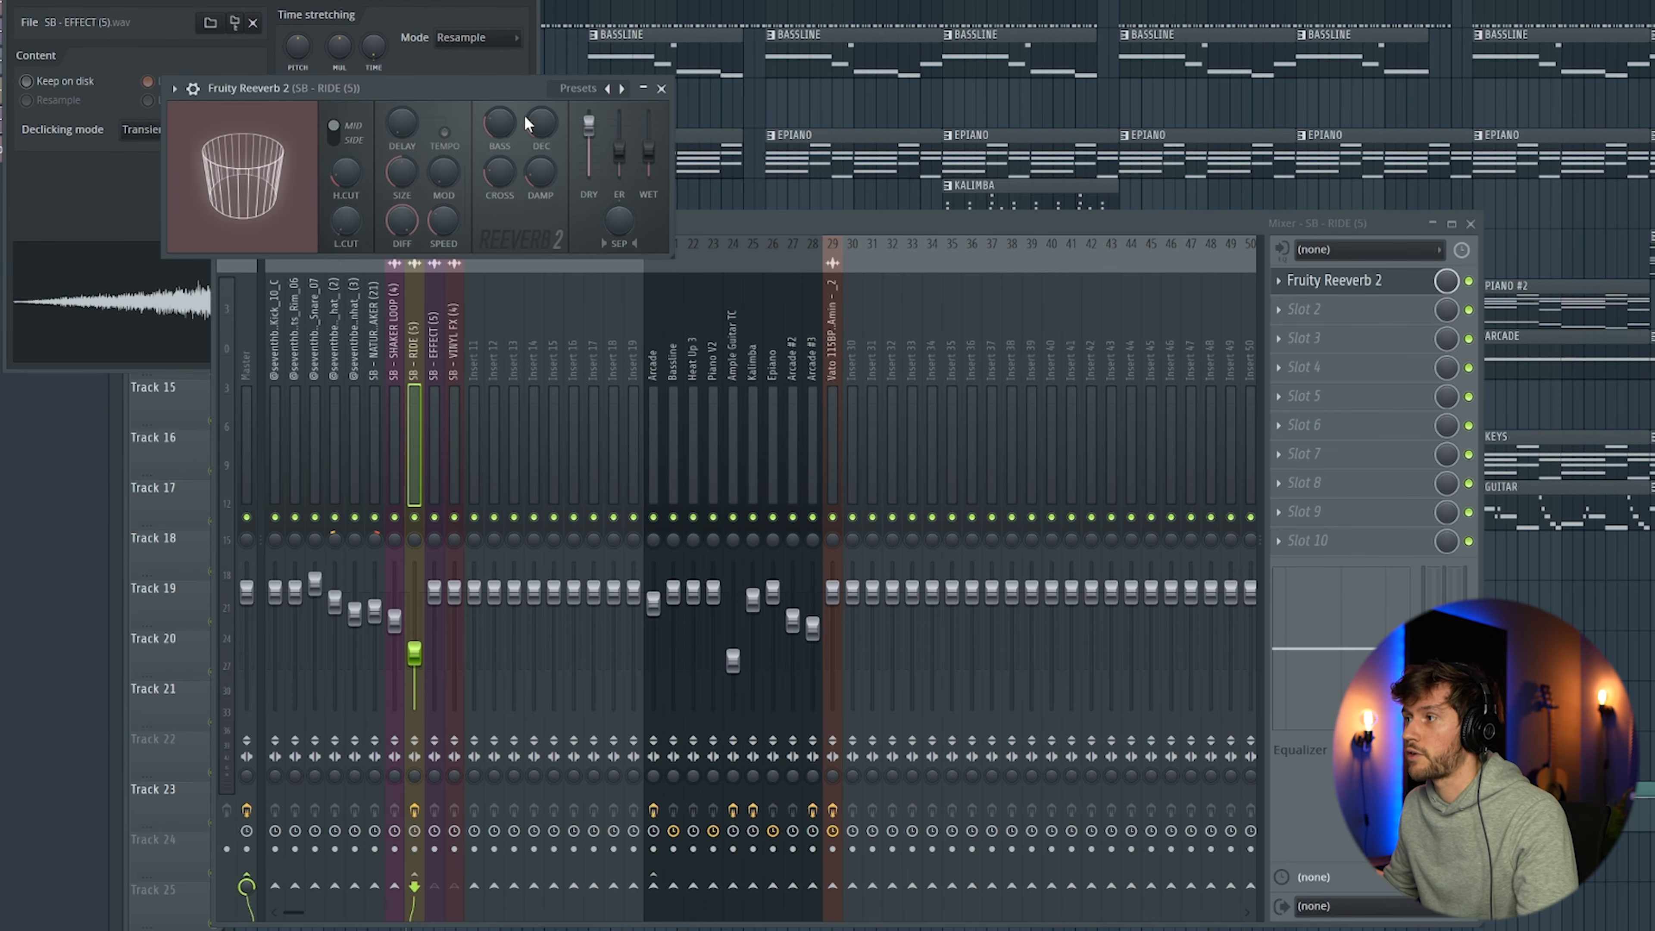
Step: Select the playlist section from bar 57 to 81 and add an ARCADE #2 clip on Track 15 at bar 65
{"action": "left_click_drag", "start_coordinate": [431, 43], "coordinate": [1266, 62]}
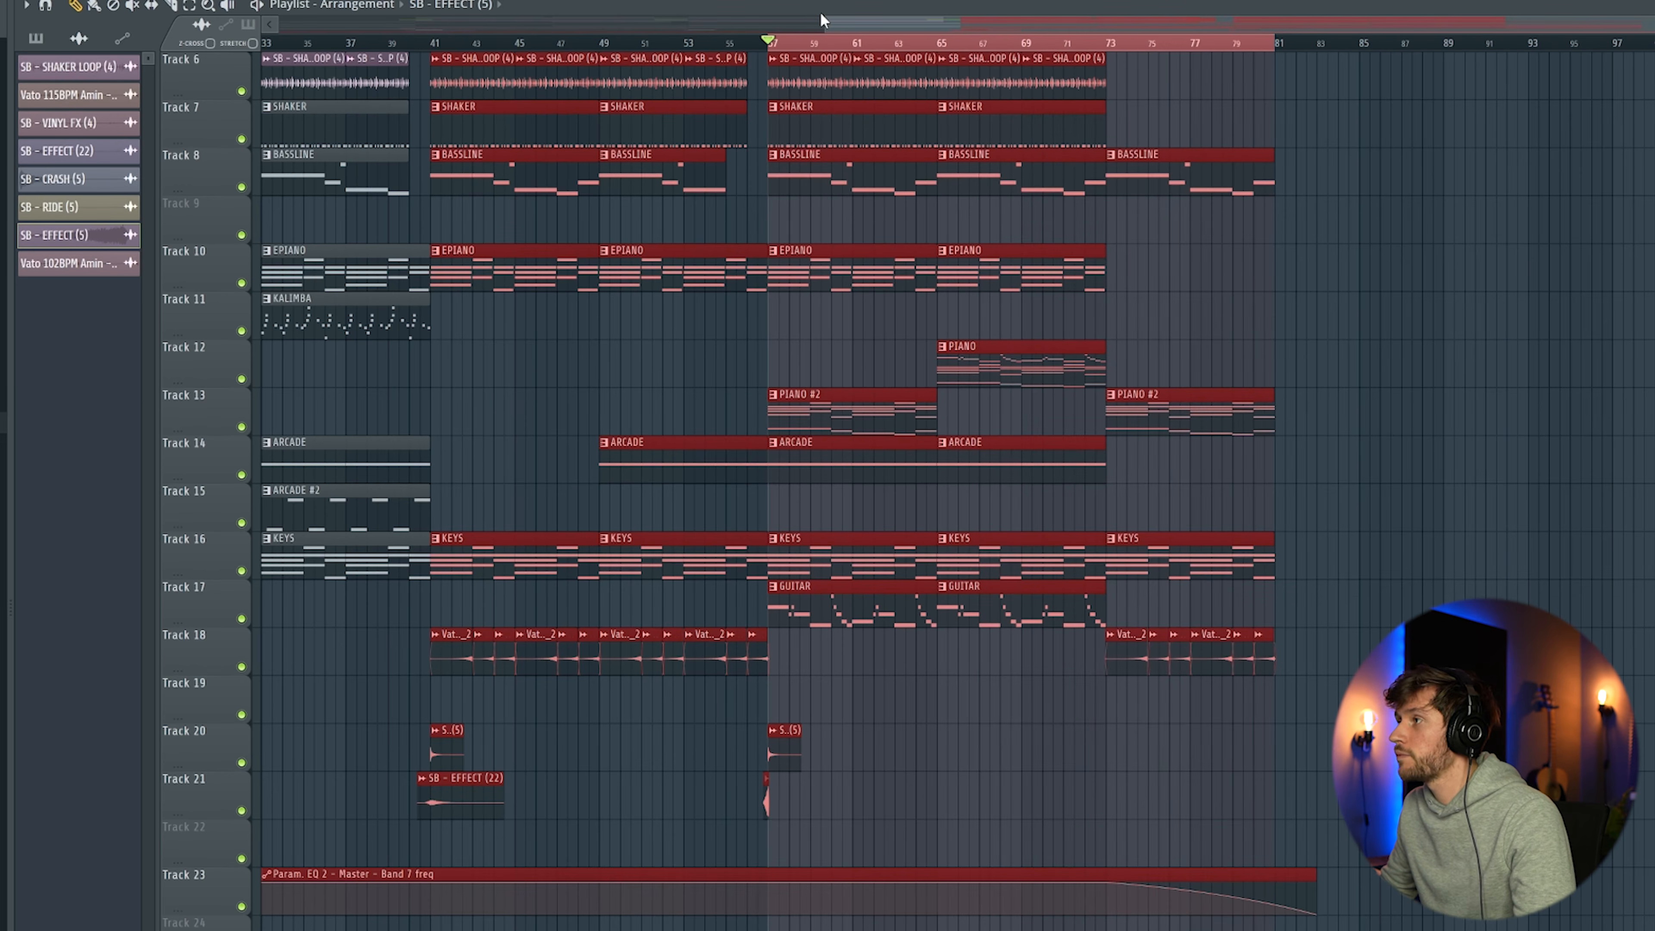
{"action": "left_click_drag", "start_coordinate": [823, 24], "coordinate": [966, 26]}
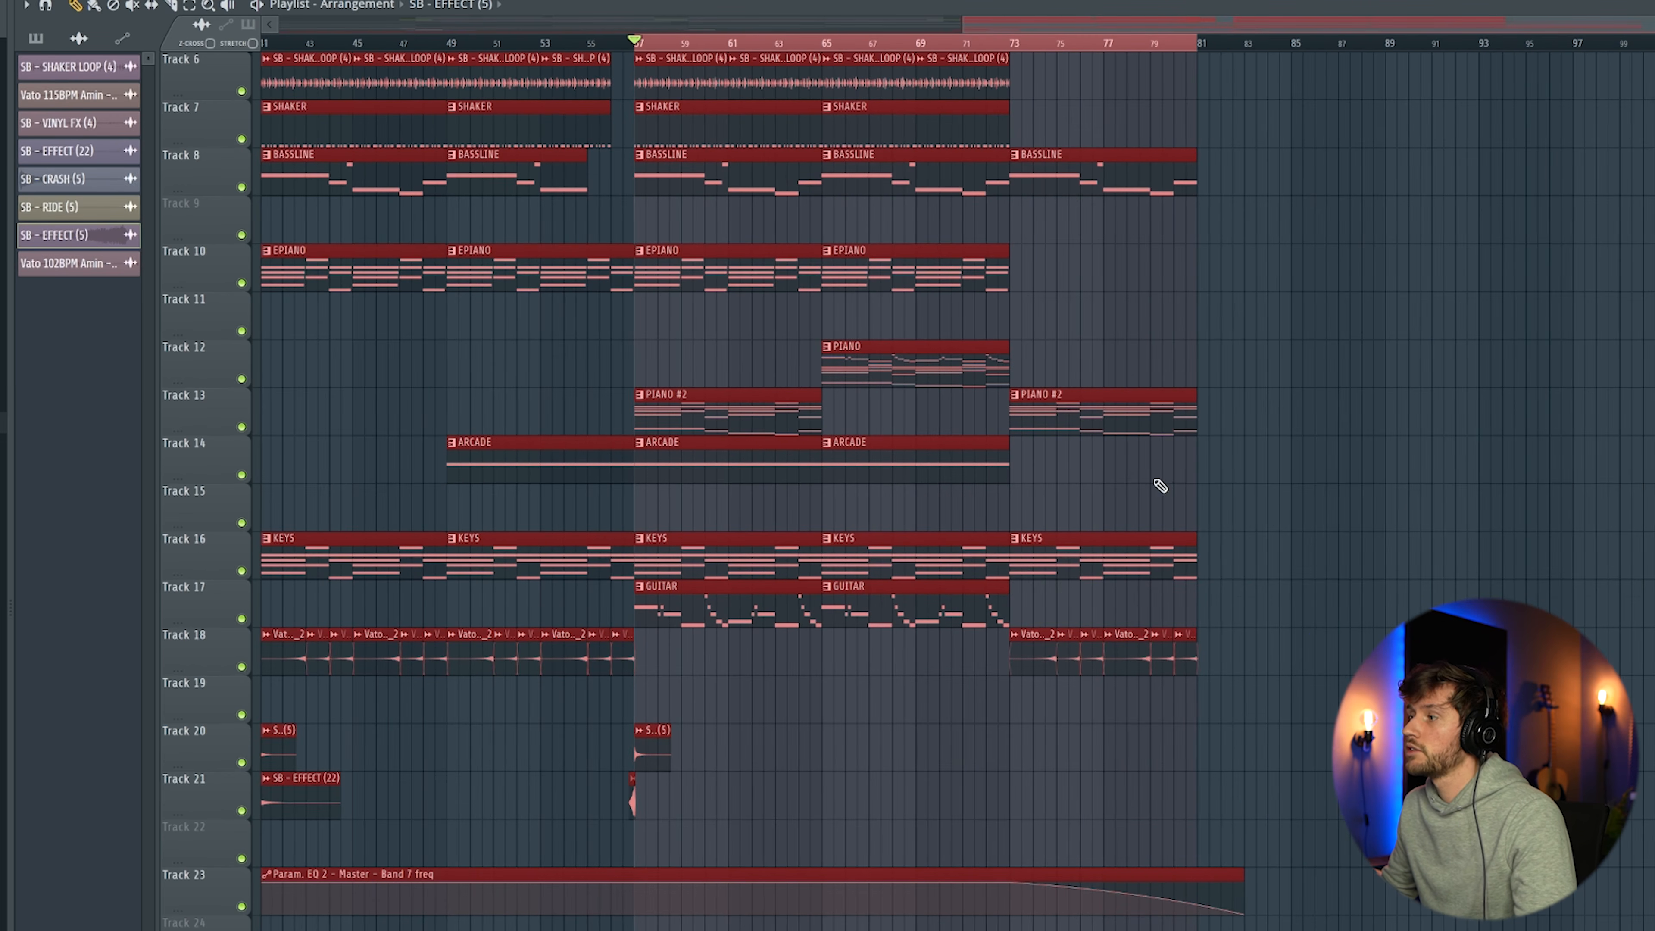
{"action": "left_click", "coordinate": [1277, 510], "text": "ctrl"}
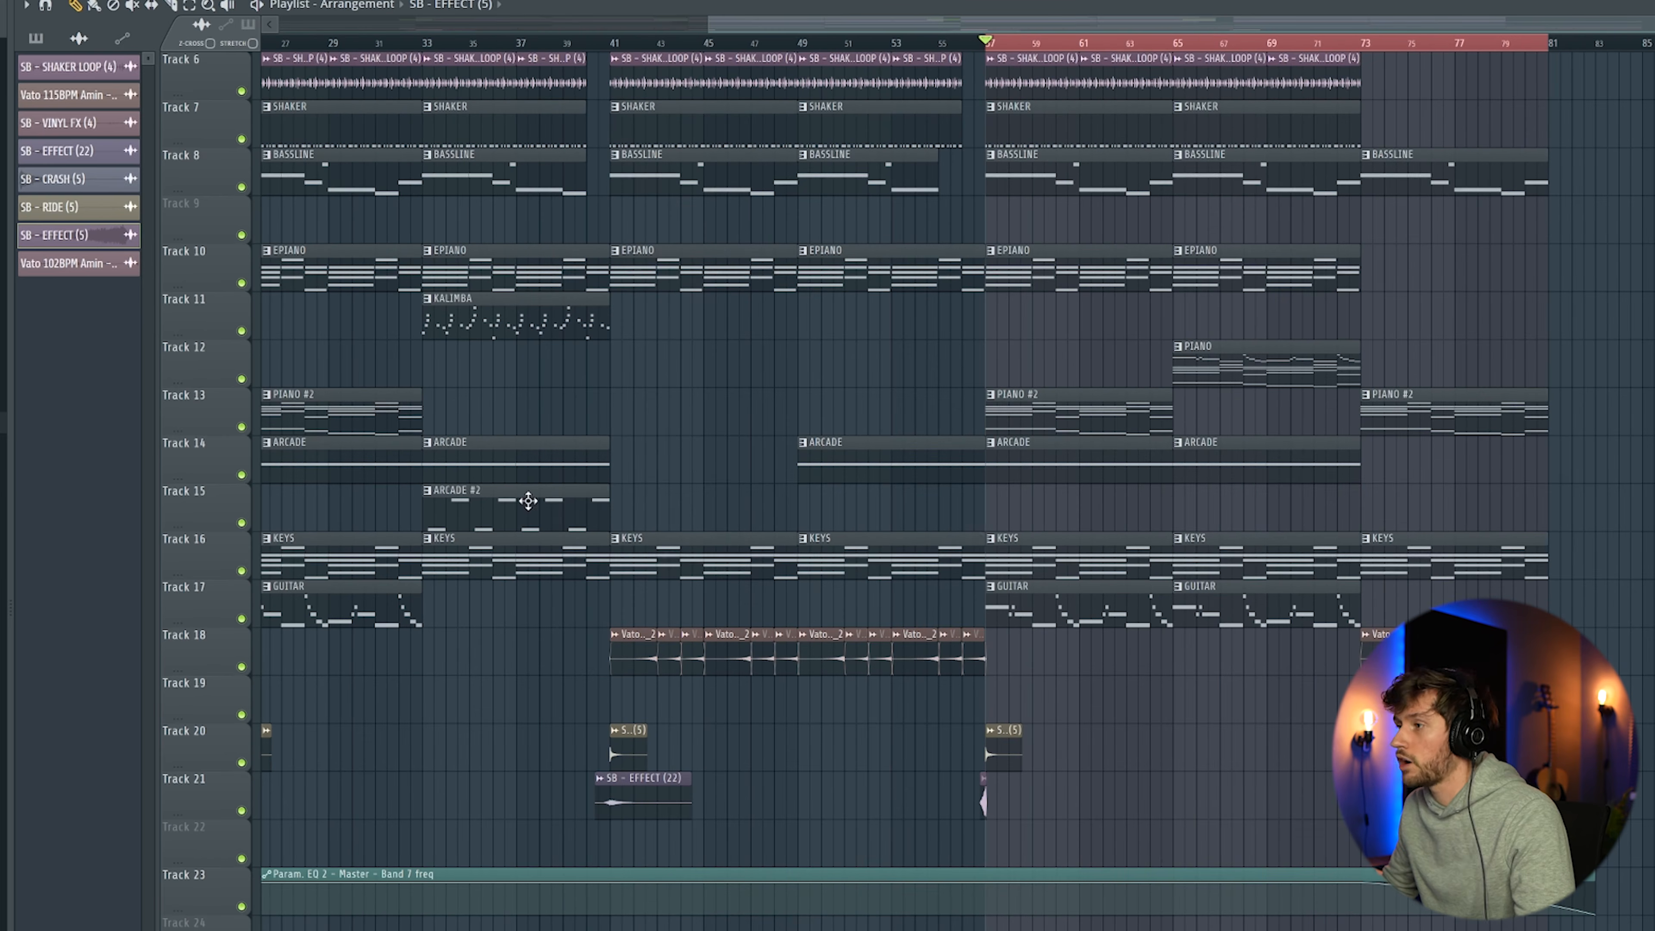
{"action": "left_click", "coordinate": [527, 497]}
{"action": "left_click", "coordinate": [1178, 510]}
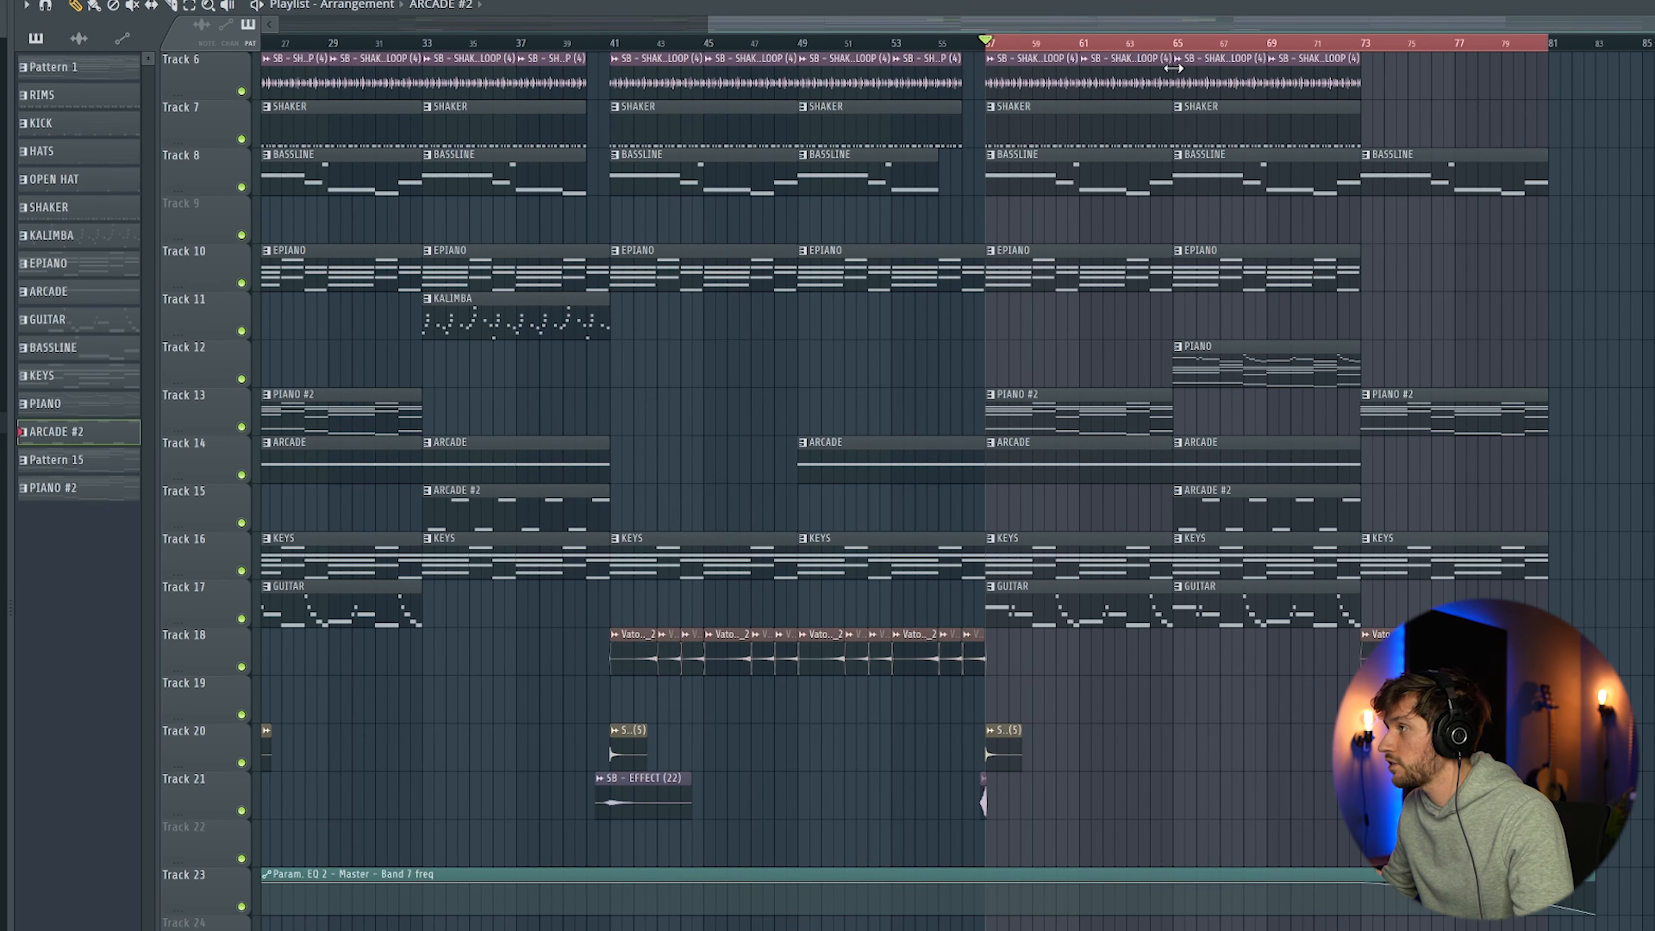
Step: Create an automation clip for the band 7 frequency of the Master channel's Fruity parametric EQ 2
{"action": "scroll", "coordinate": [1271, 422], "scroll_direction": "right", "scroll_amount": 10}
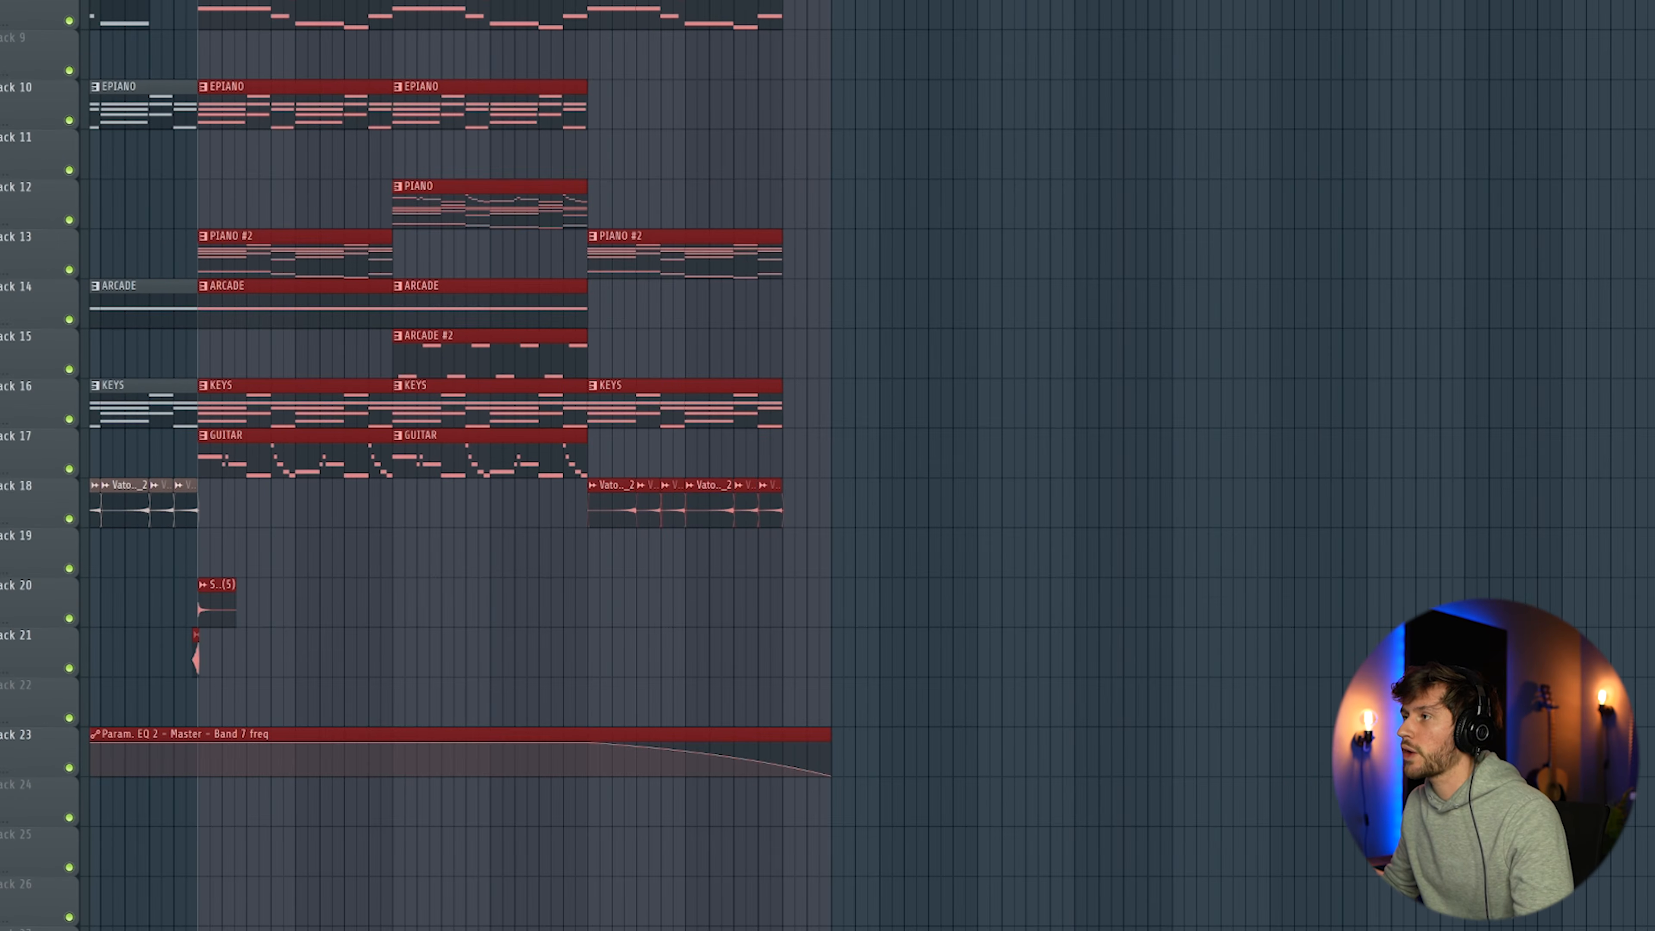
{"action": "key", "text": "F9"}
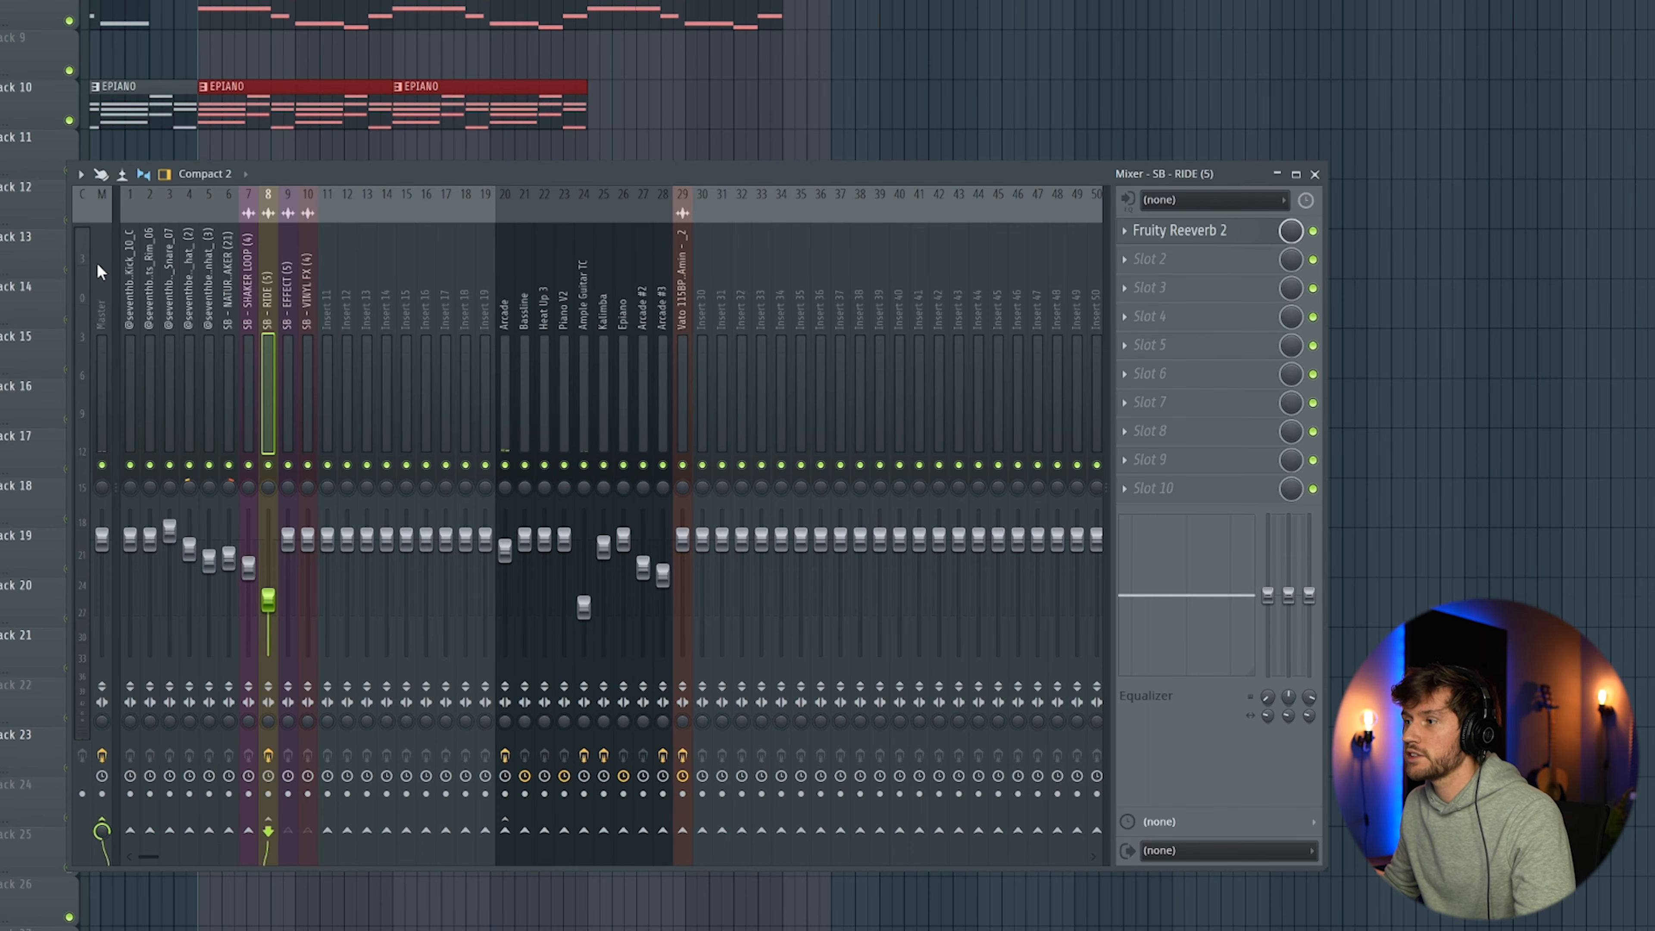
{"action": "left_click", "coordinate": [101, 288]}
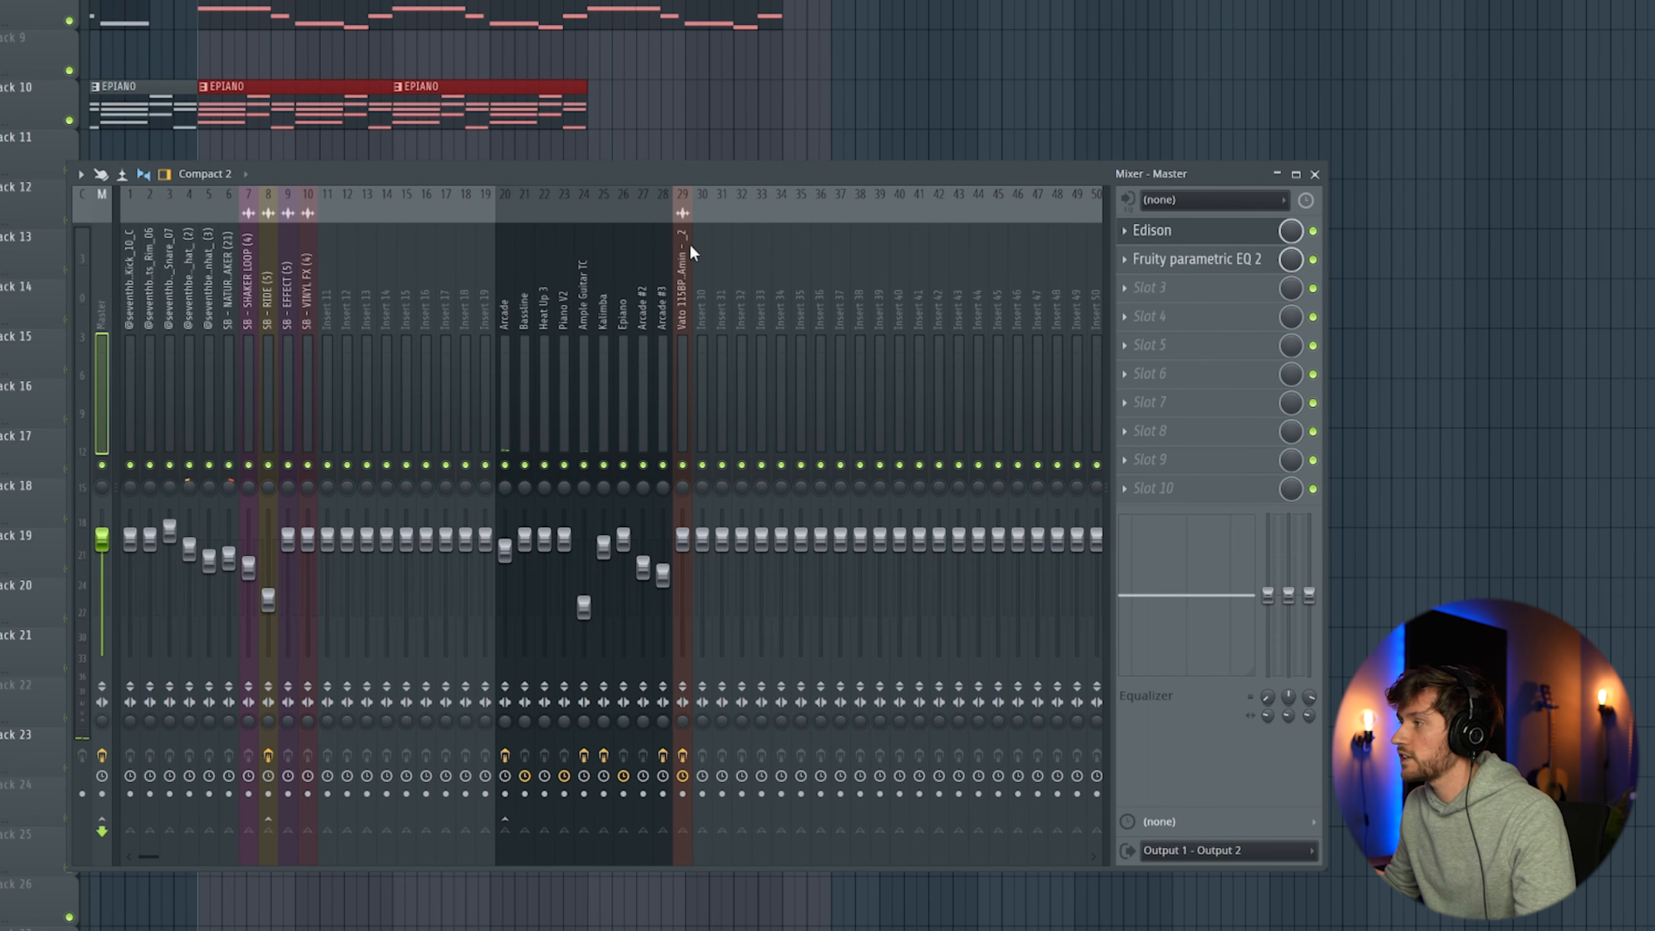
{"action": "left_click", "coordinate": [1190, 261]}
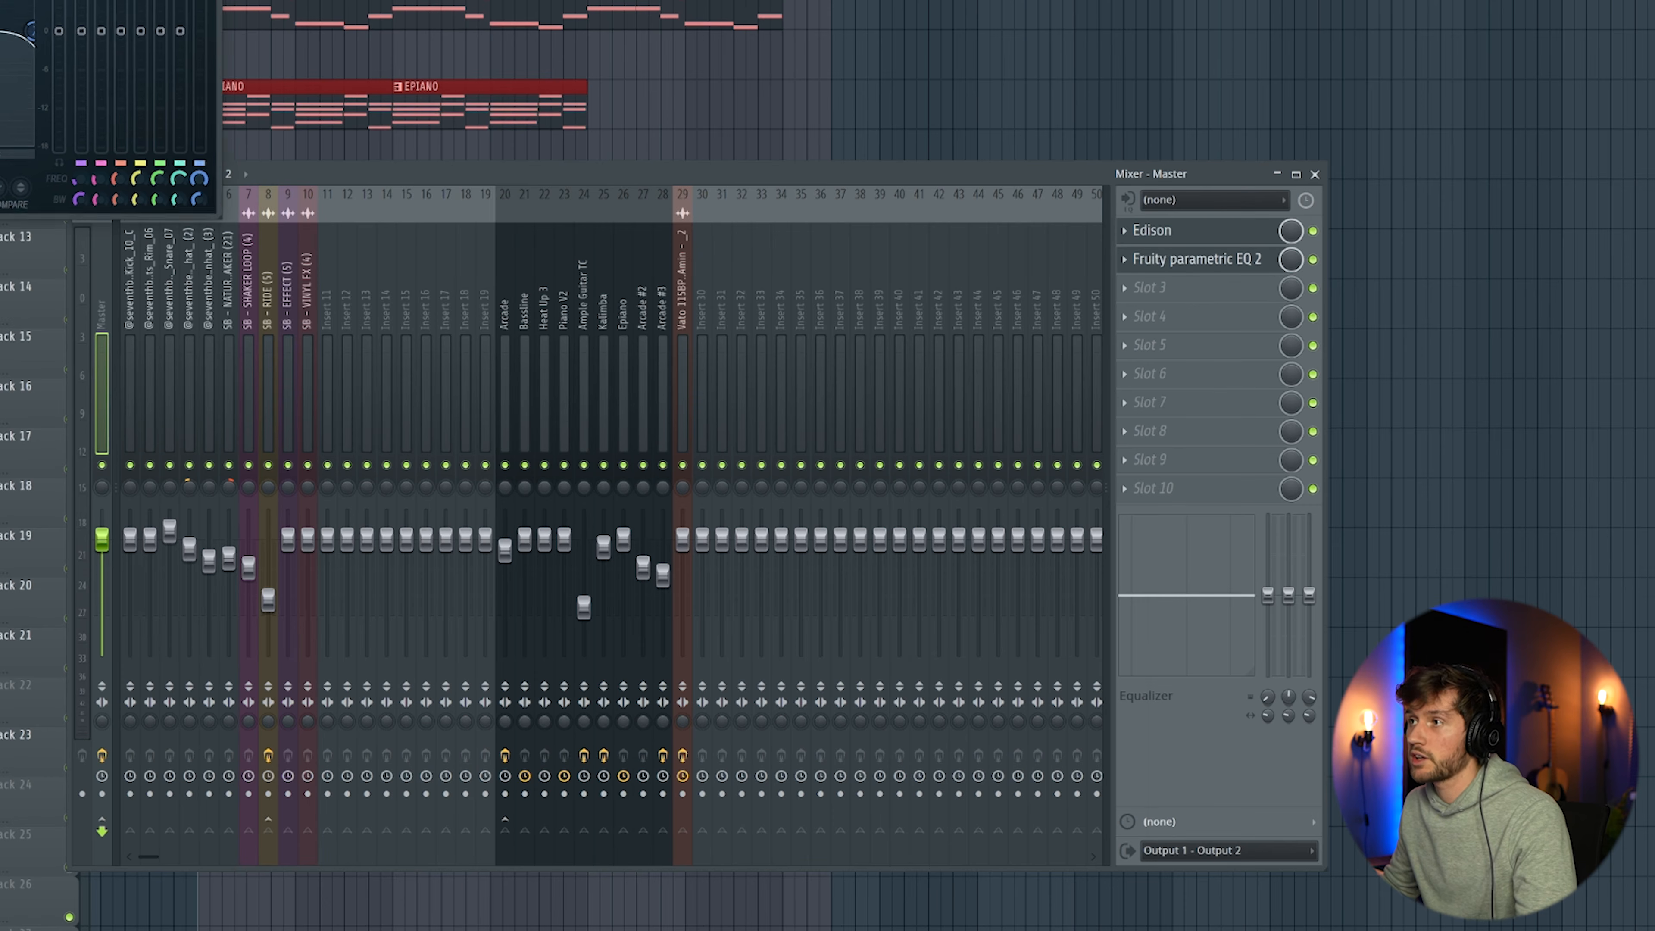
{"action": "mouse_move", "coordinate": [663, 527]}
{"action": "left_mouse_down"}
{"action": "mouse_move", "coordinate": [664, 504]}
{"action": "mouse_move", "coordinate": [666, 533]}
{"action": "left_mouse_up"}
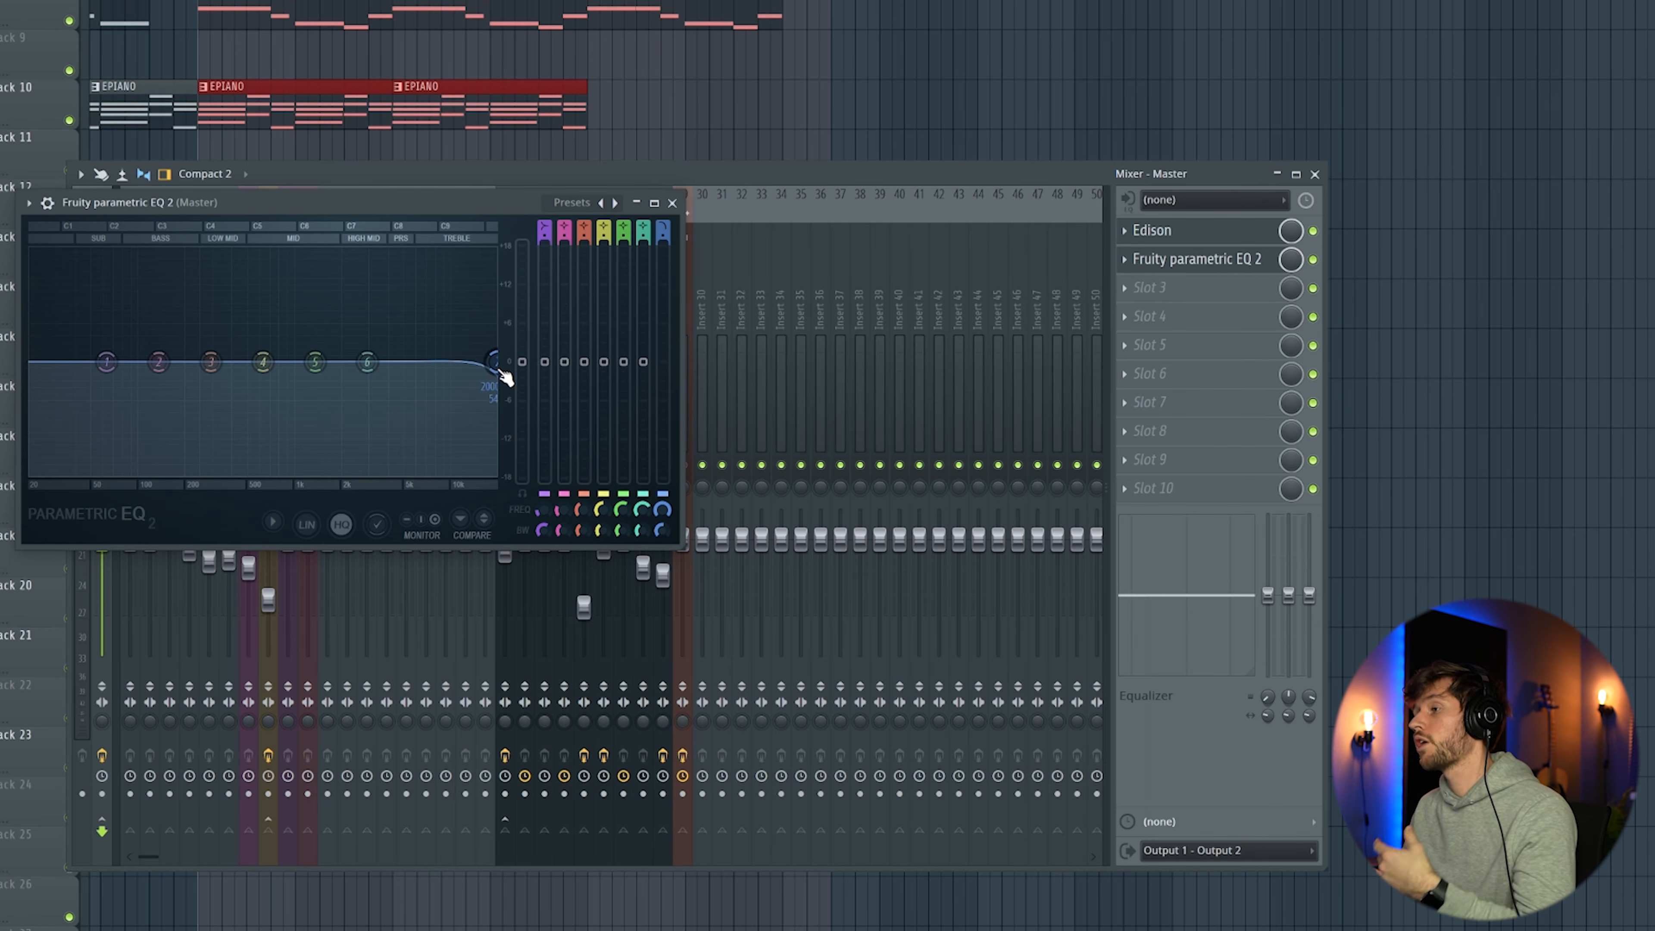
{"action": "right_click", "coordinate": [663, 509]}
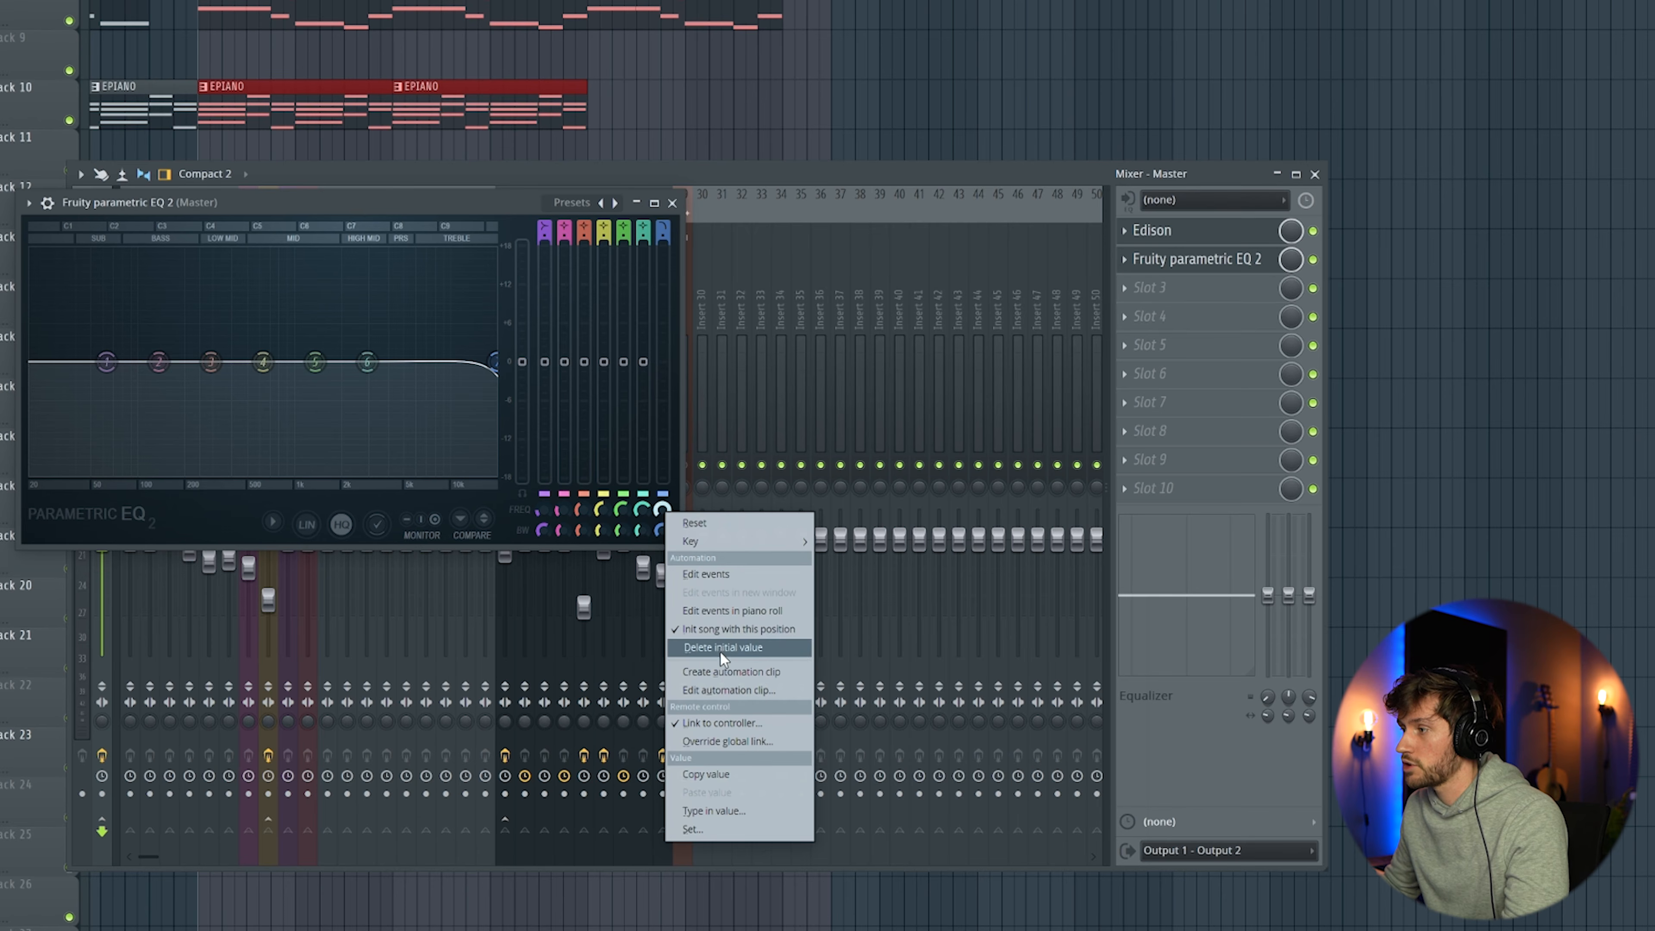
{"action": "left_click", "coordinate": [754, 672]}
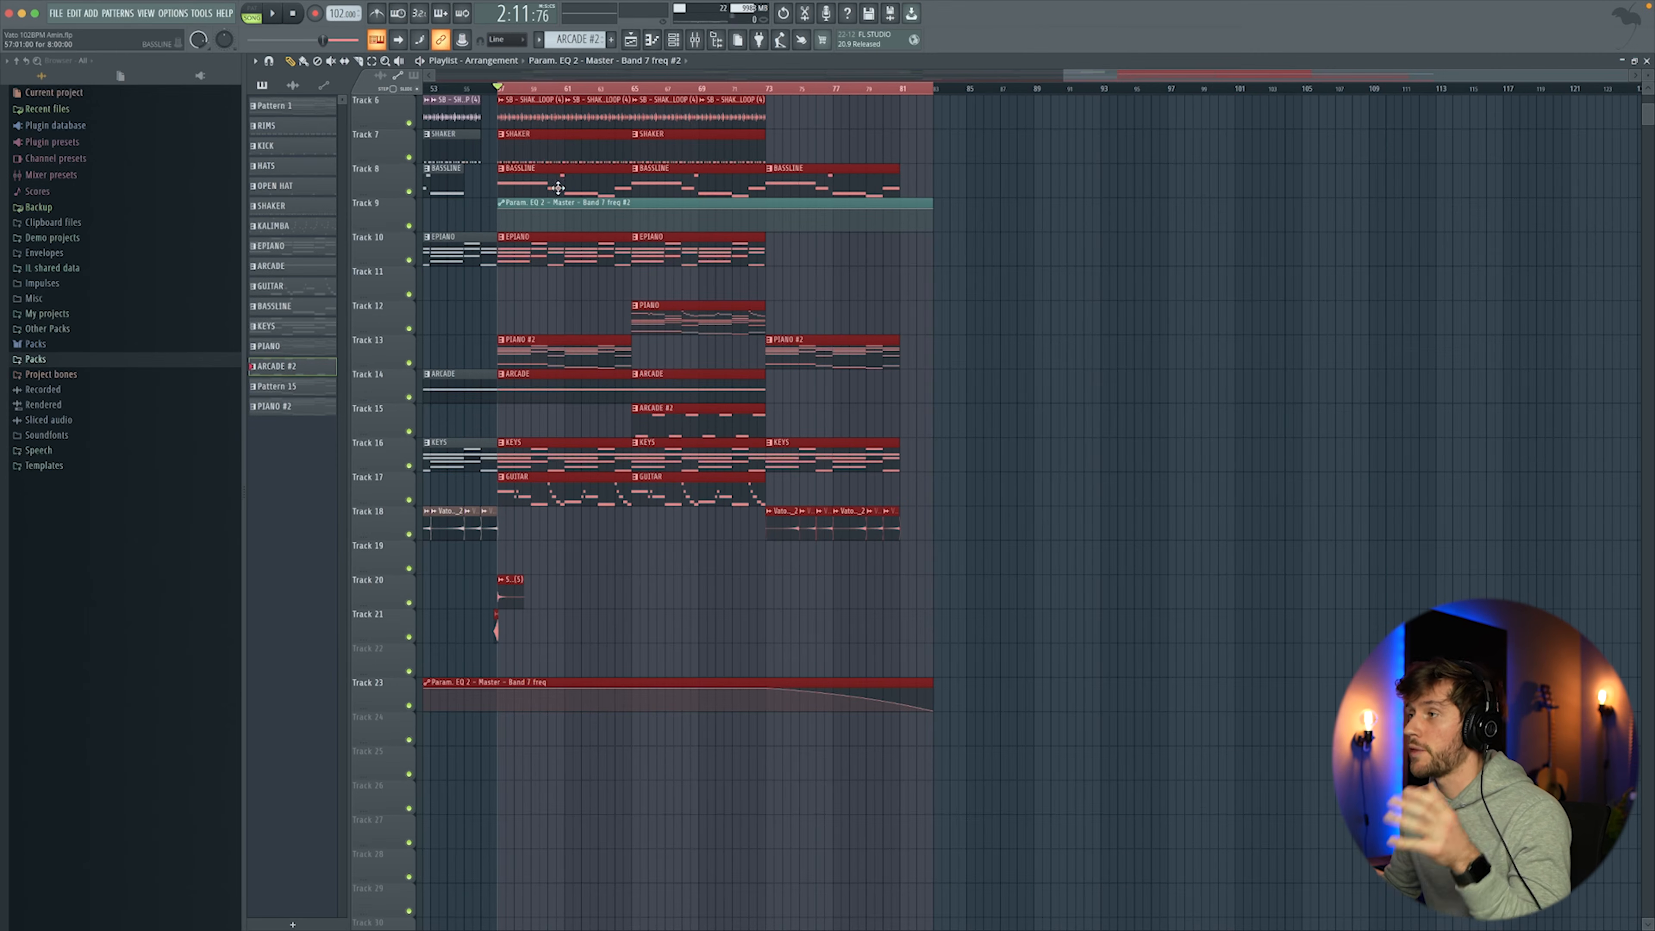
Step: Move the new band 7 frequency automation clip to Track 24 and lower its end point so the curve falls from bar 73
{"action": "left_click_drag", "start_coordinate": [648, 214], "coordinate": [650, 728]}
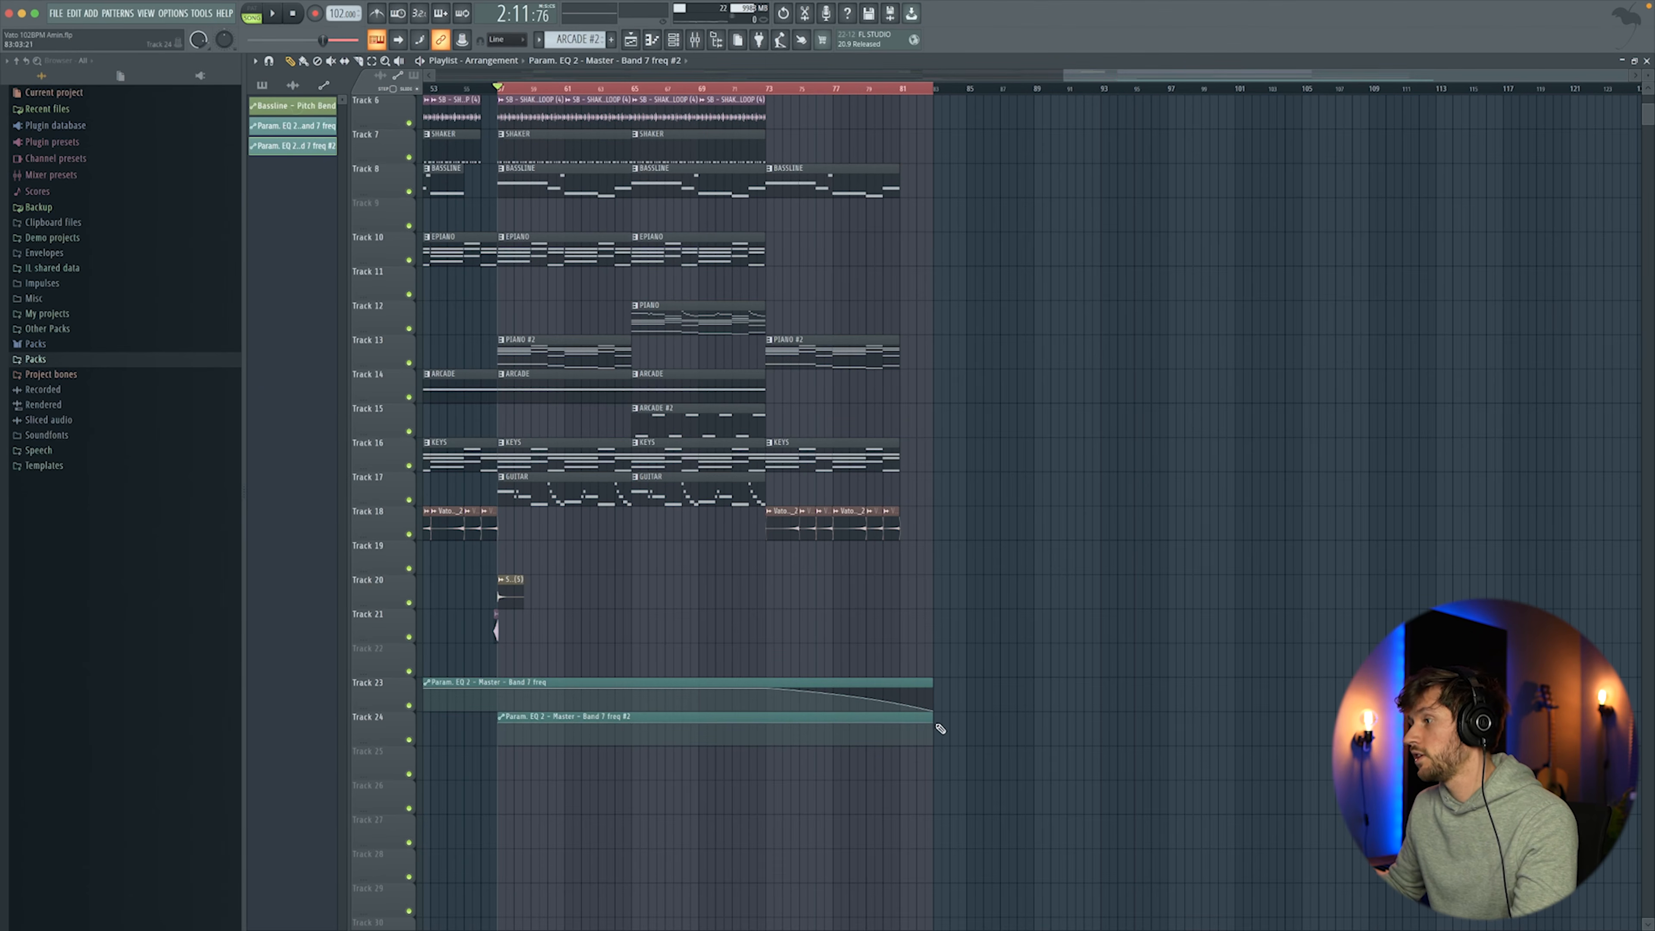
{"action": "left_click_drag", "start_coordinate": [937, 727], "coordinate": [938, 751]}
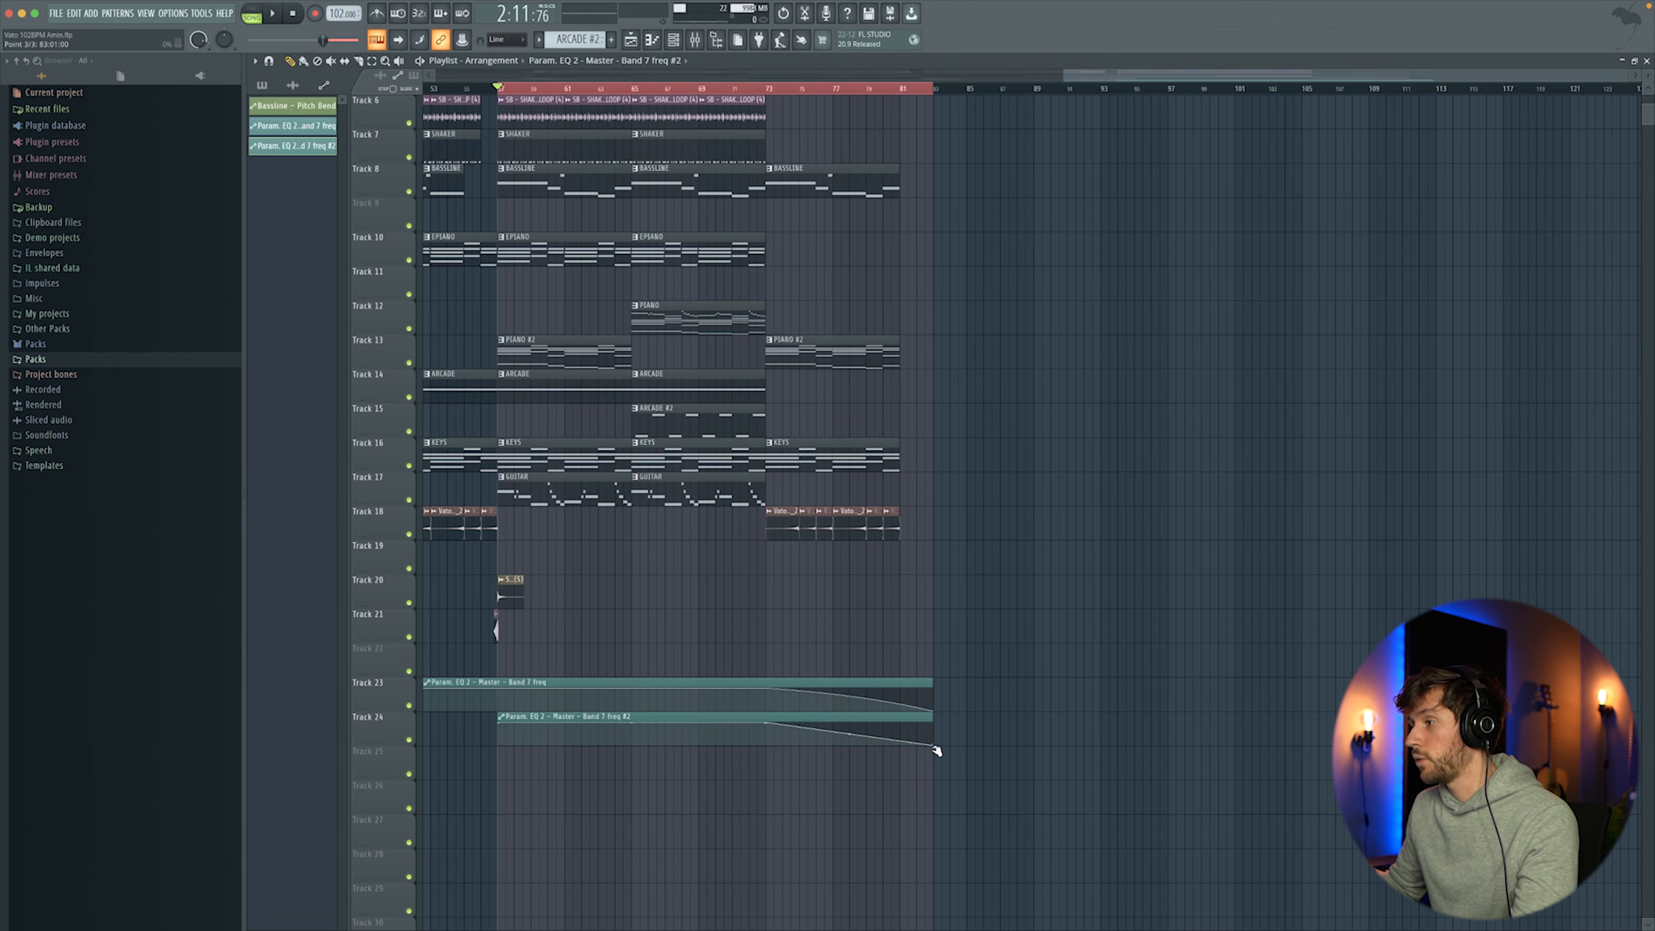